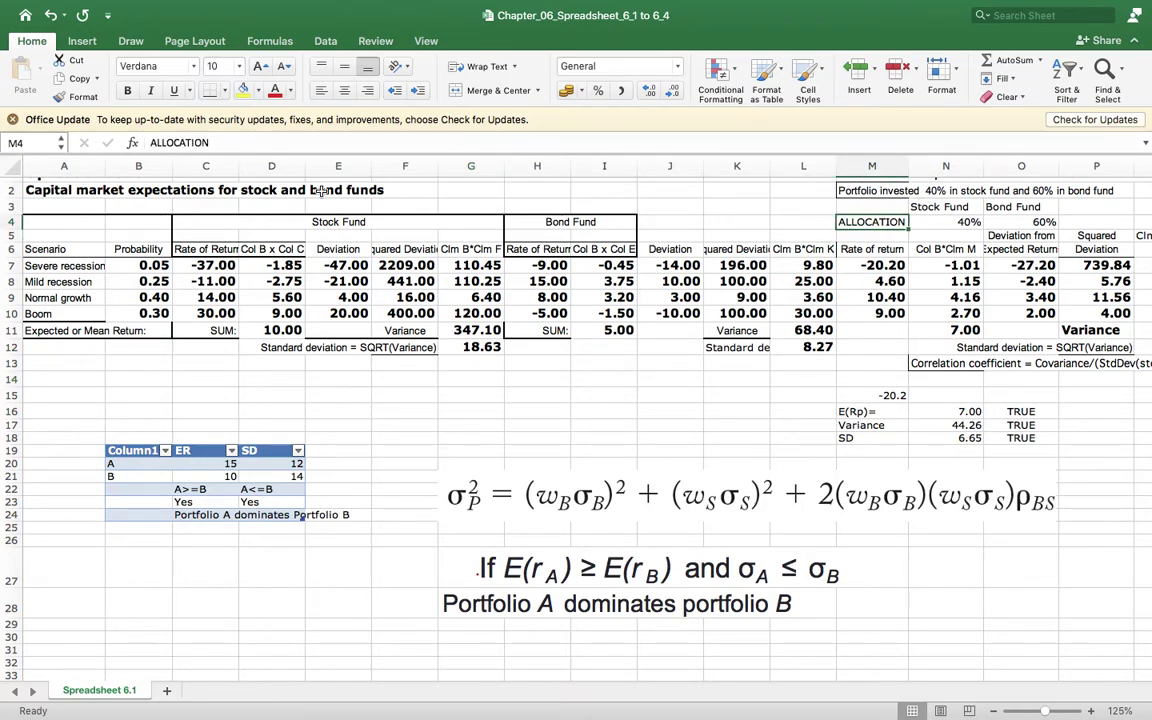
Change the label in cell M4 to "Asset ALLOCATION"
{"action": "left_click", "coordinate": [152, 142]}
{"action": "type", "text": "Asset"}
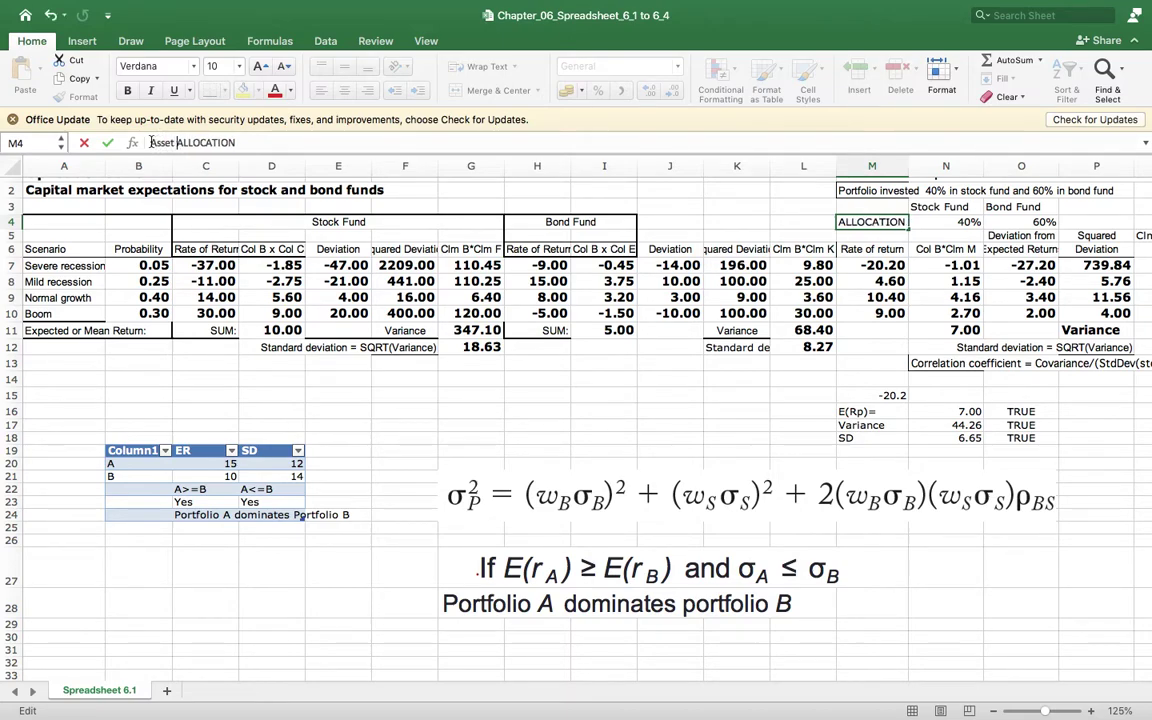
{"action": "key", "text": "Tab"}
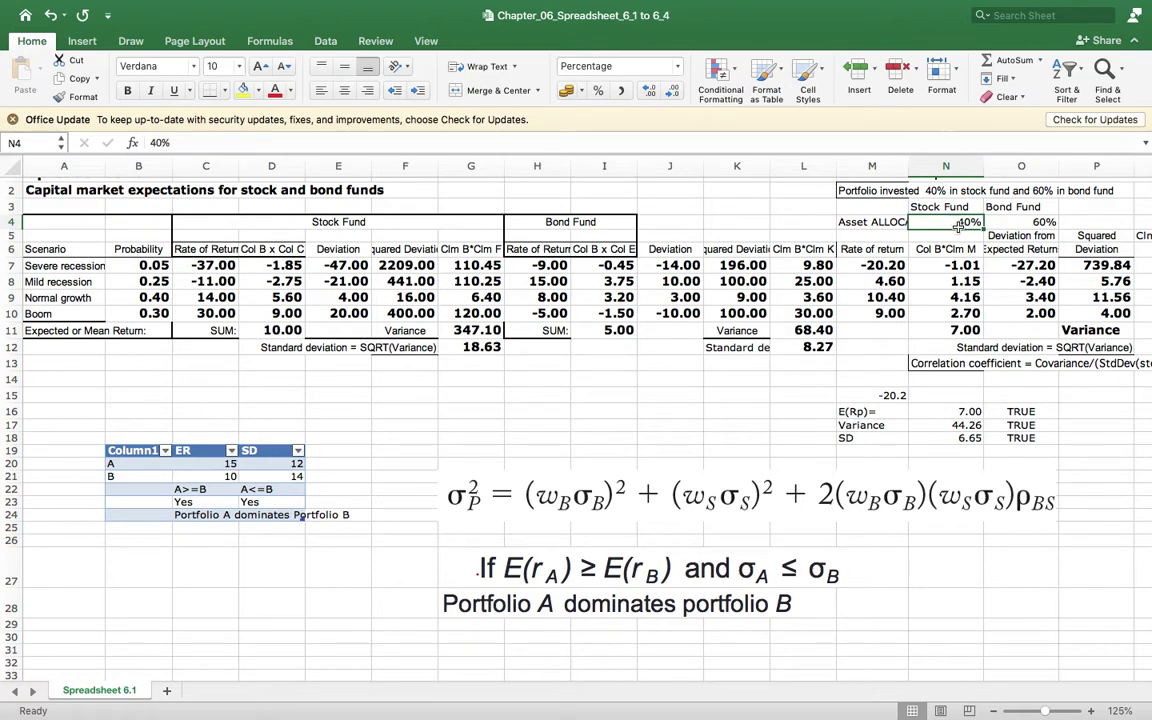
Examine the bond fund weight formula in O4 and the portfolio rate of return formulas in M7 through M10
{"action": "left_click", "coordinate": [1020, 222]}
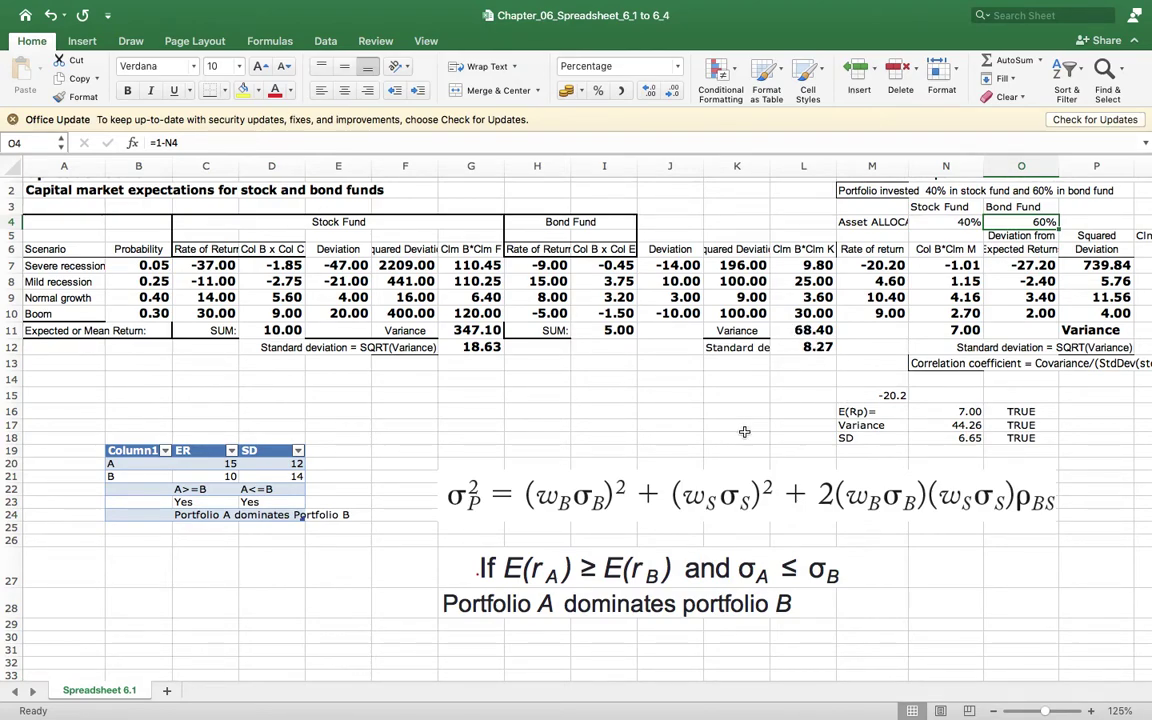
{"action": "left_click", "coordinate": [878, 265]}
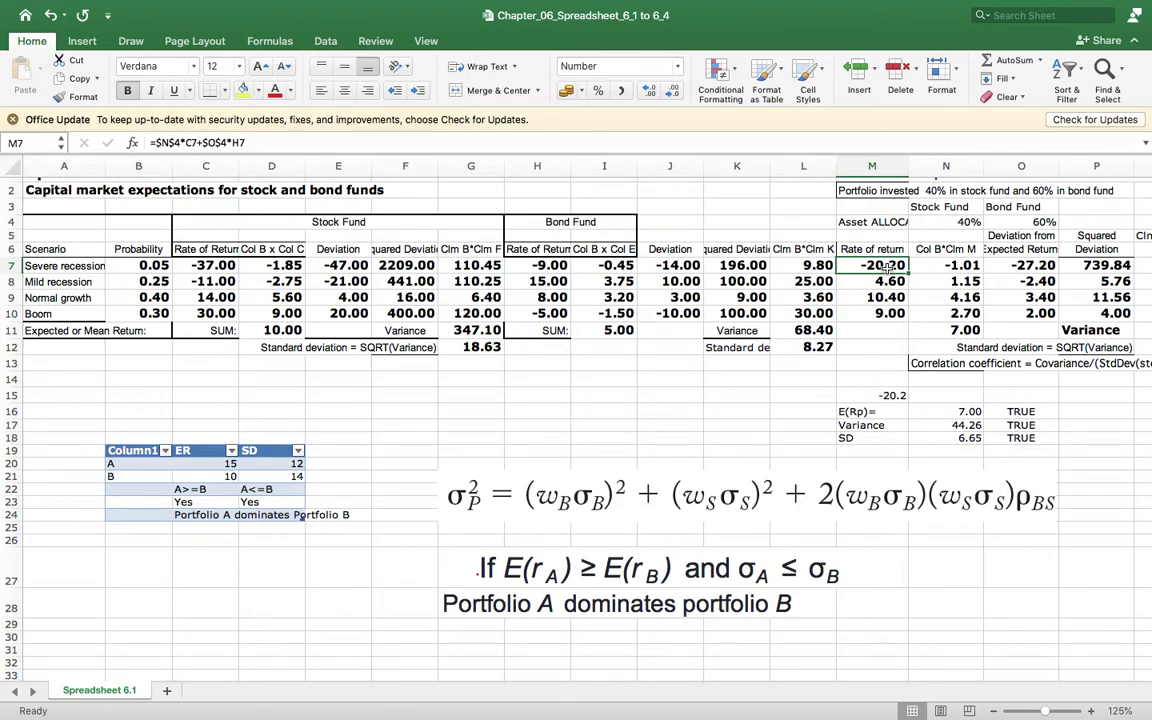
{"action": "key", "text": "Down"}
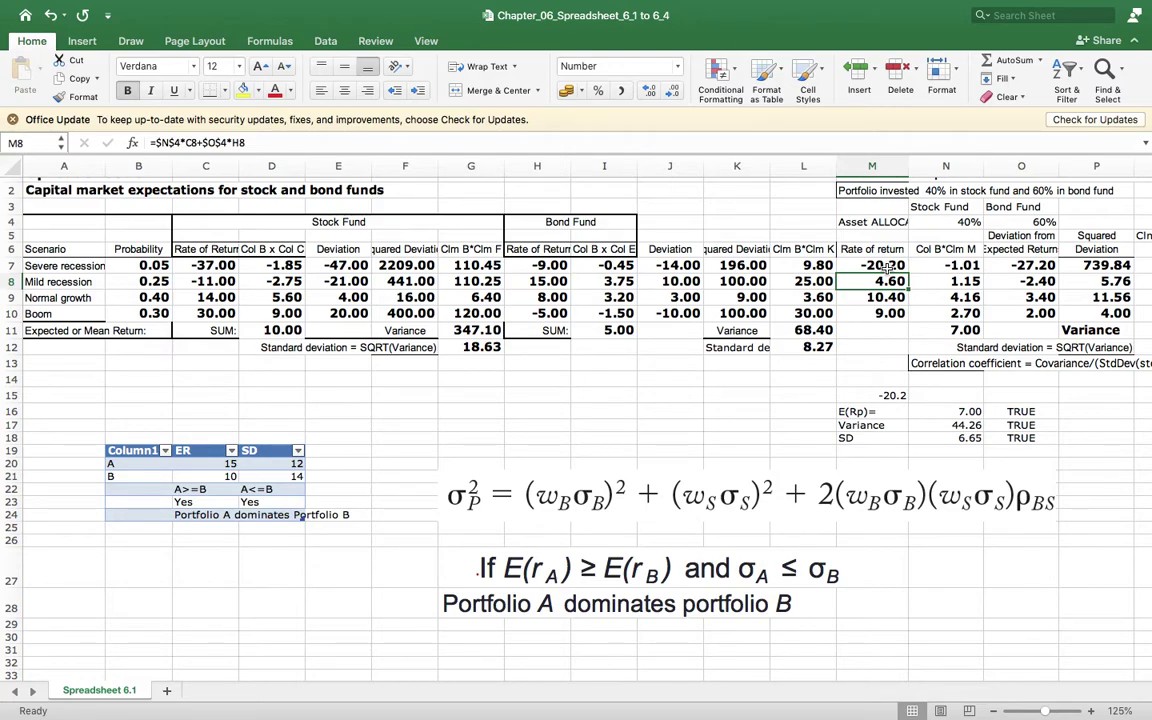
{"action": "key", "text": "Down"}
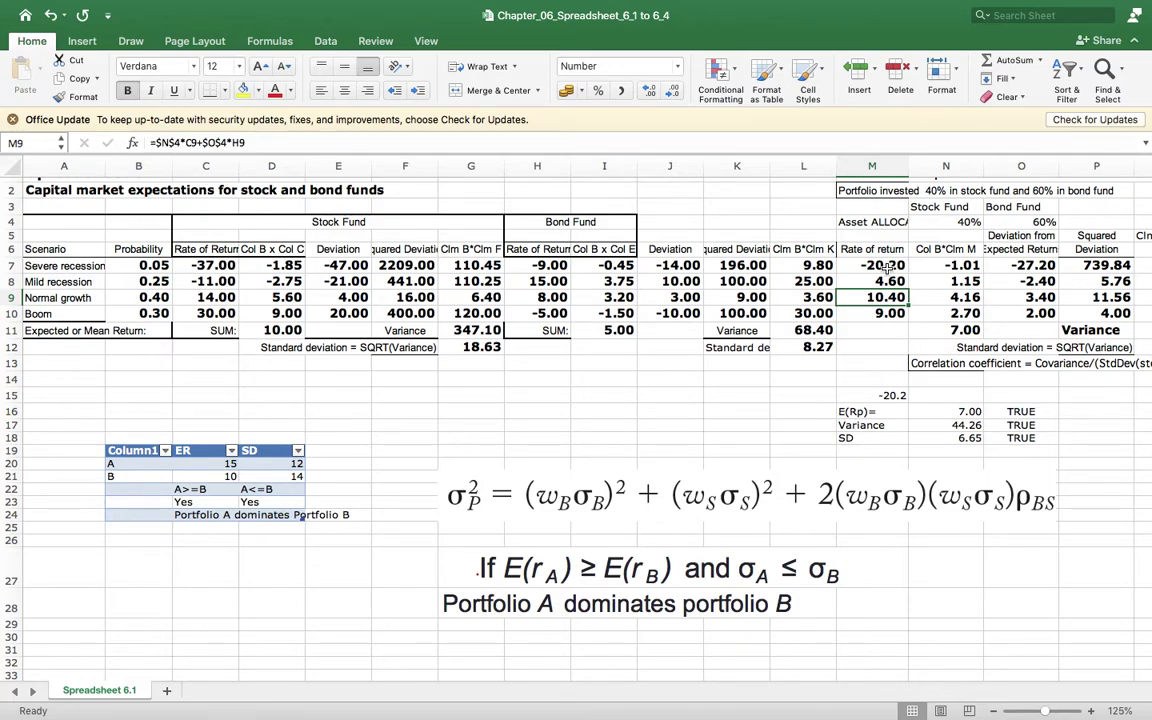
{"action": "key", "text": "Down"}
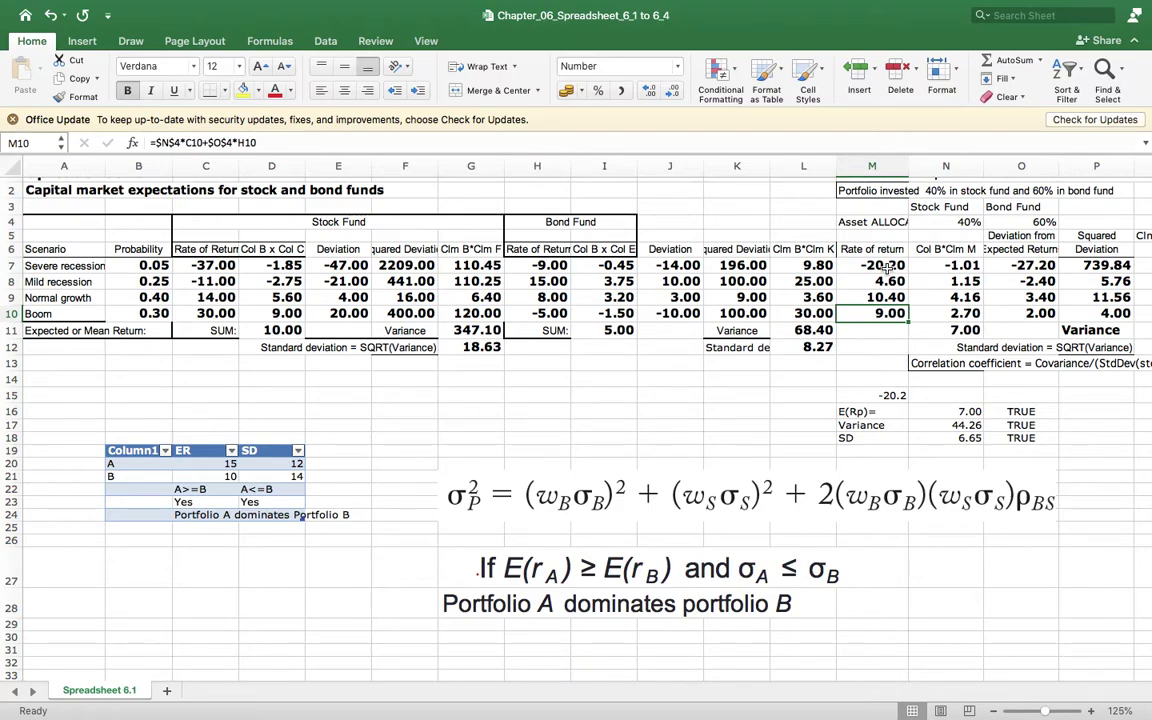
{"action": "key", "text": "Up"}
{"action": "key", "text": "Up"}
{"action": "key", "text": "Up"}
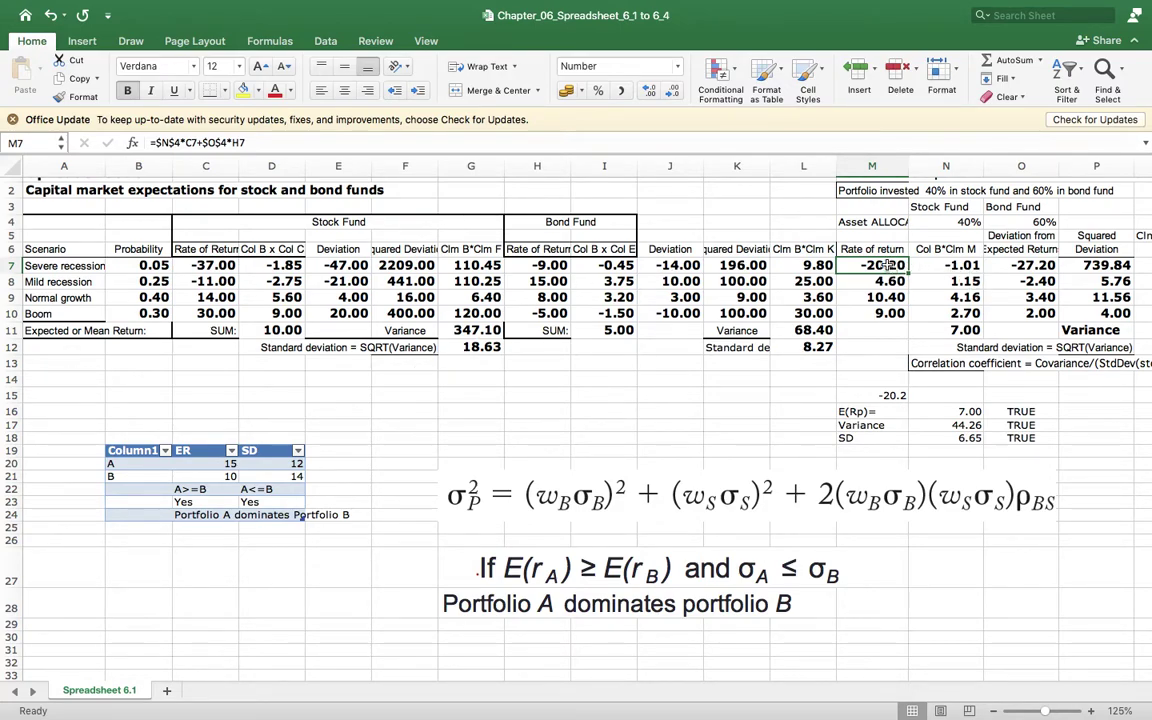
Examine the probability-weighted portfolio return formulas in N7 through N10 and their sum in N11
{"action": "left_click", "coordinate": [955, 265]}
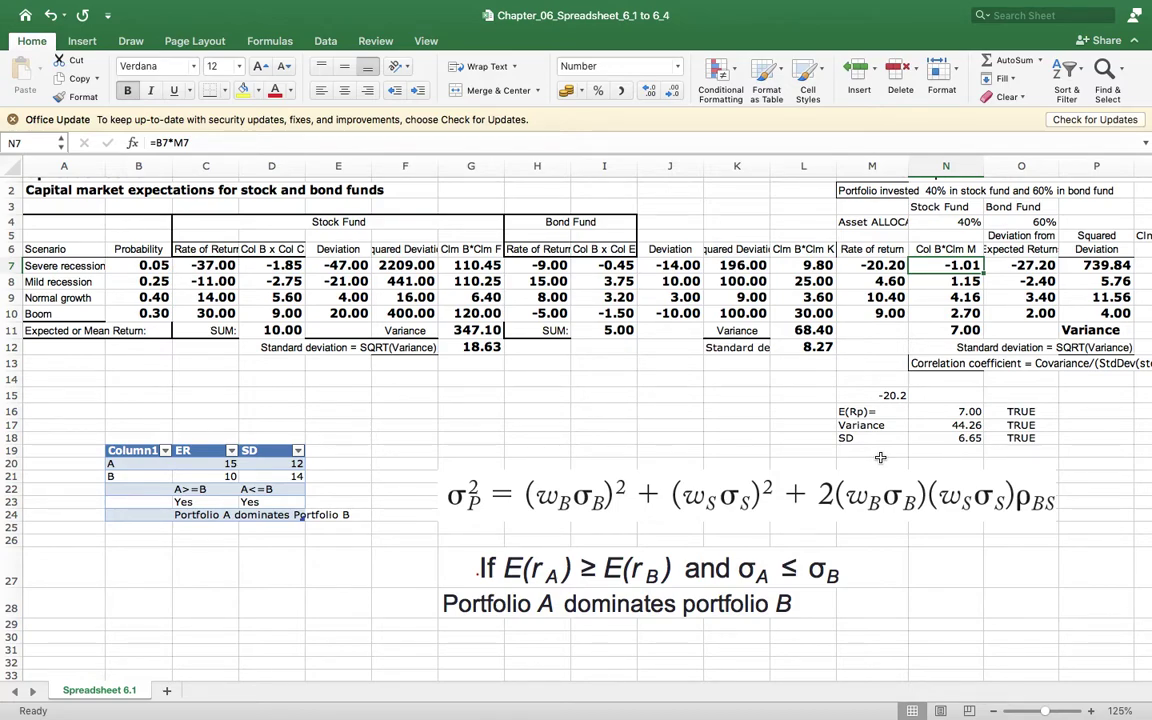
{"action": "key", "text": "Down"}
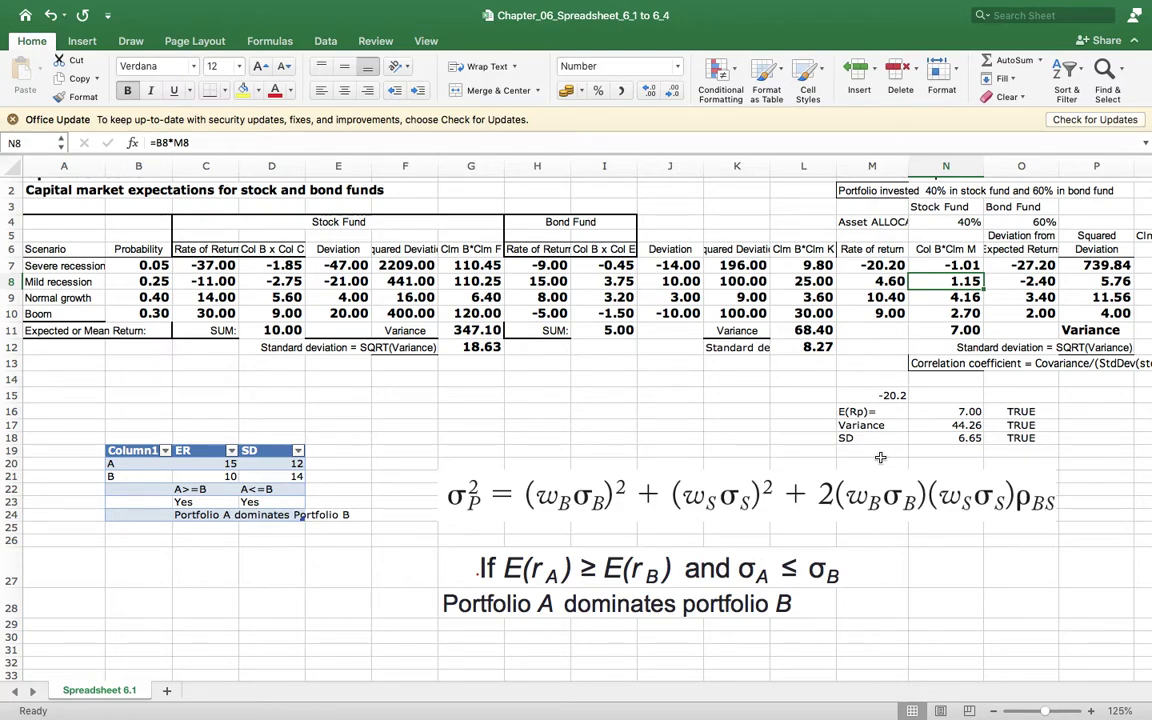
{"action": "key", "text": "Down"}
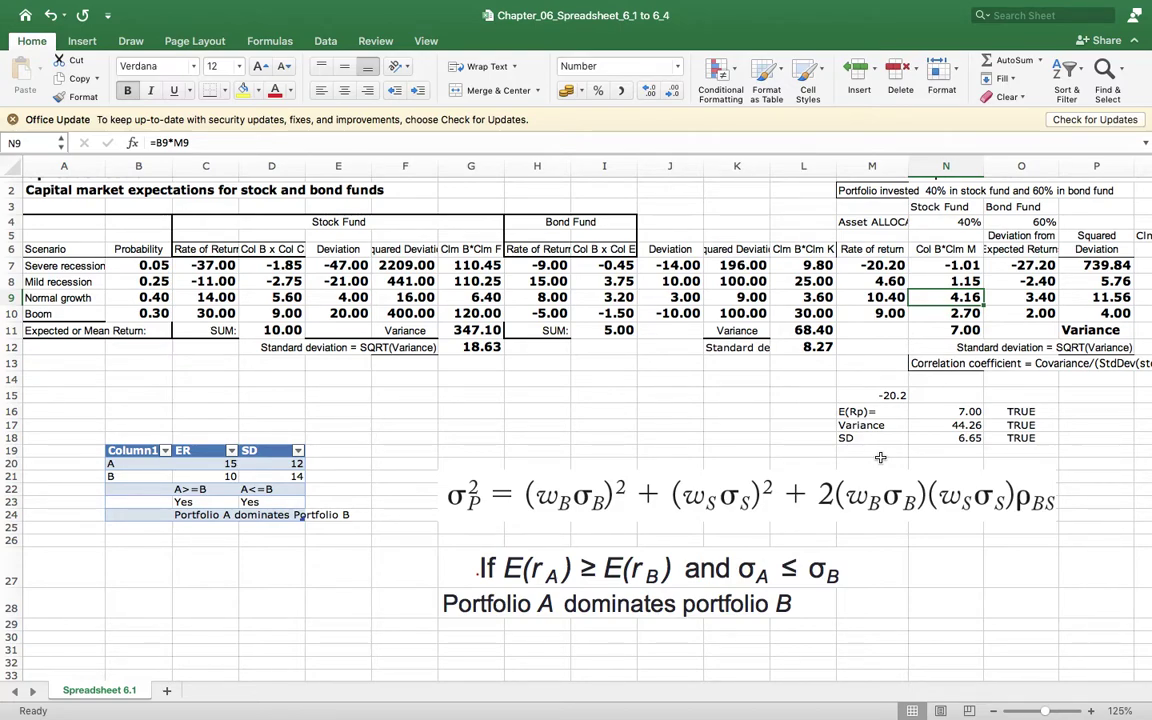
{"action": "key", "text": "Down"}
{"action": "key", "text": "Down"}
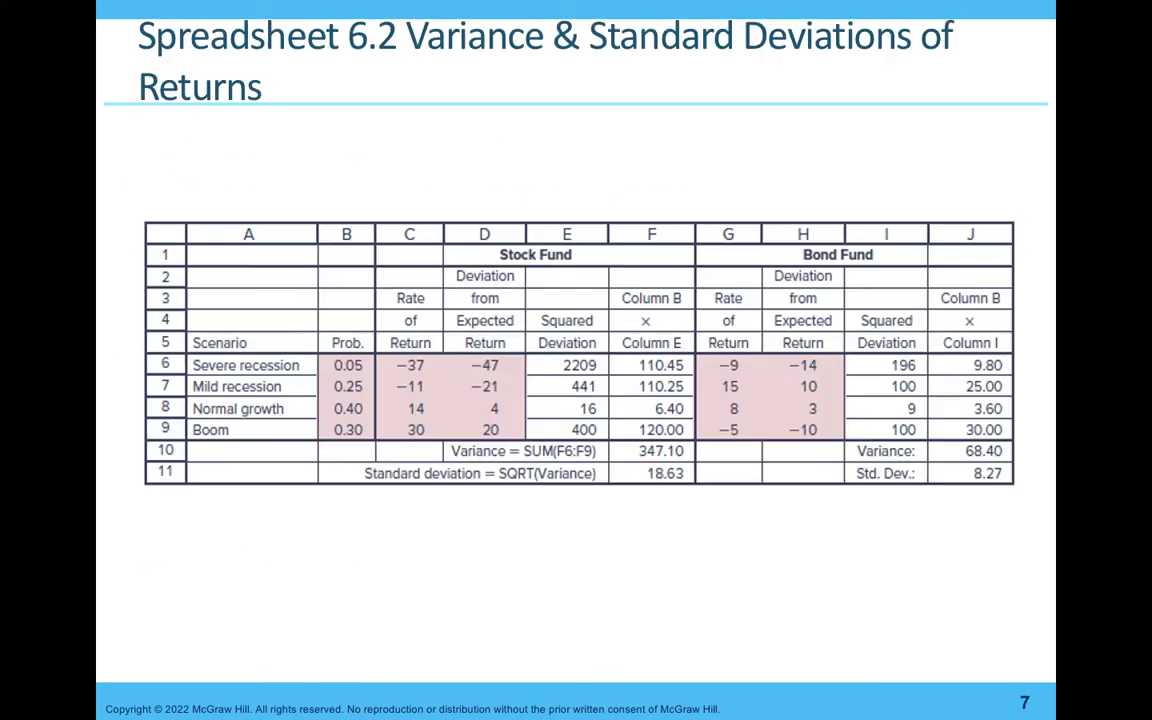
Advance the PowerPoint slide show from slide 7 to slide 12, which covers the portfolio return and variance formulas
{"action": "key", "text": "Right"}
{"action": "key", "text": "Right"}
{"action": "key", "text": "Right"}
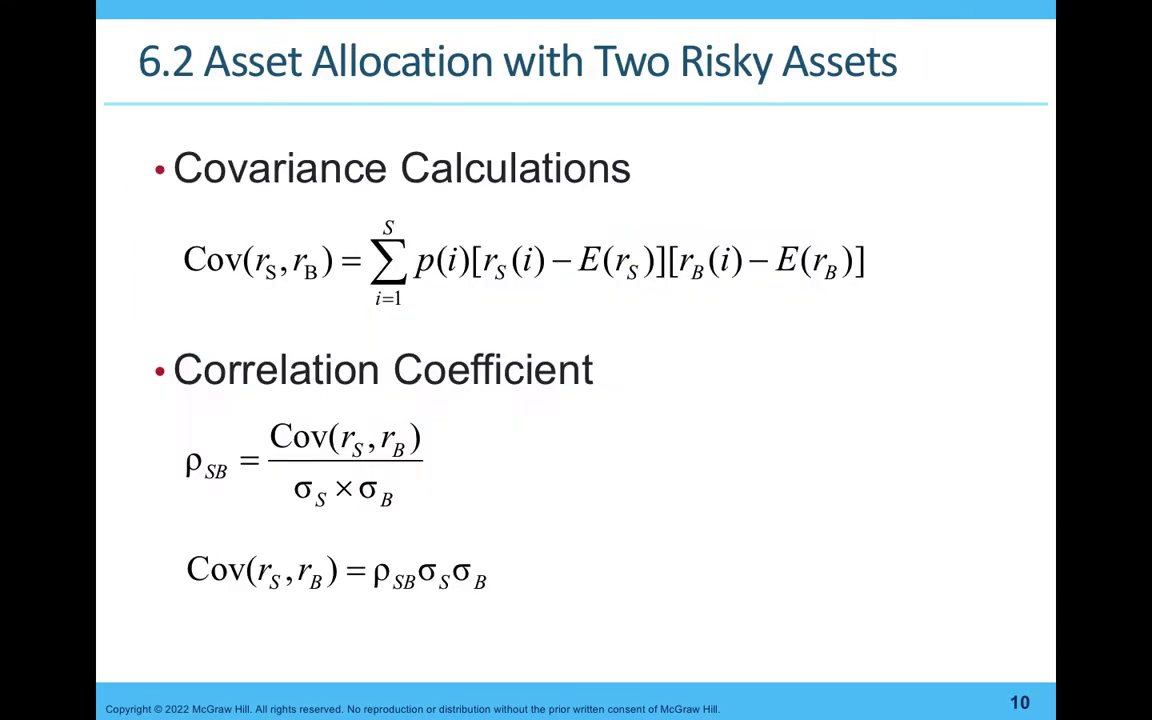
{"action": "key", "text": "Right"}
{"action": "key", "text": "Right"}
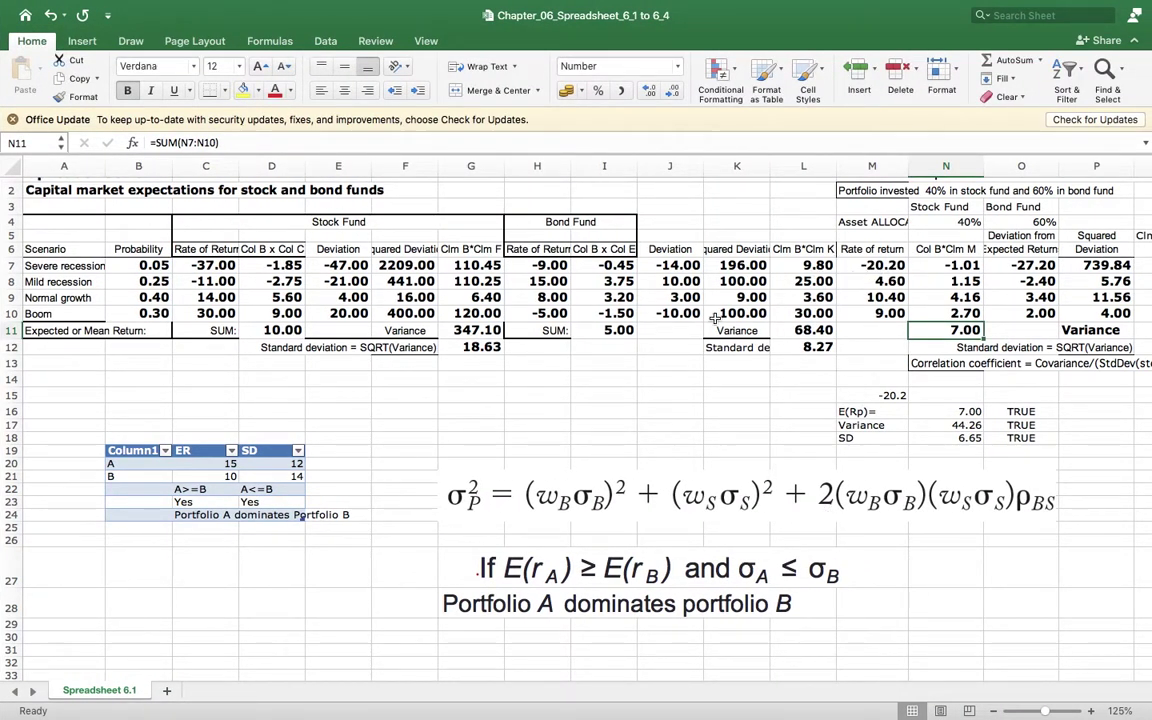
Compare the Excel portfolio return formulas in M7:M10 and N16 with the weighted-average formulas on slide 12
{"action": "left_click", "coordinate": [888, 265]}
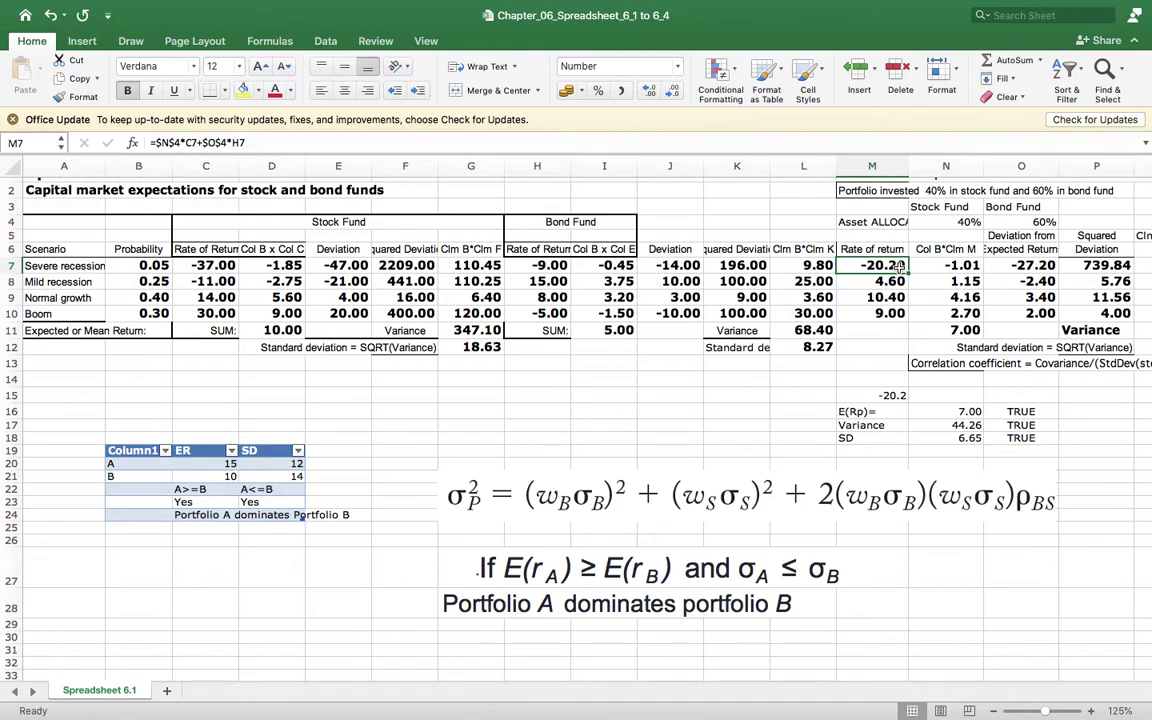
{"action": "key", "text": "Down"}
{"action": "key", "text": "Down"}
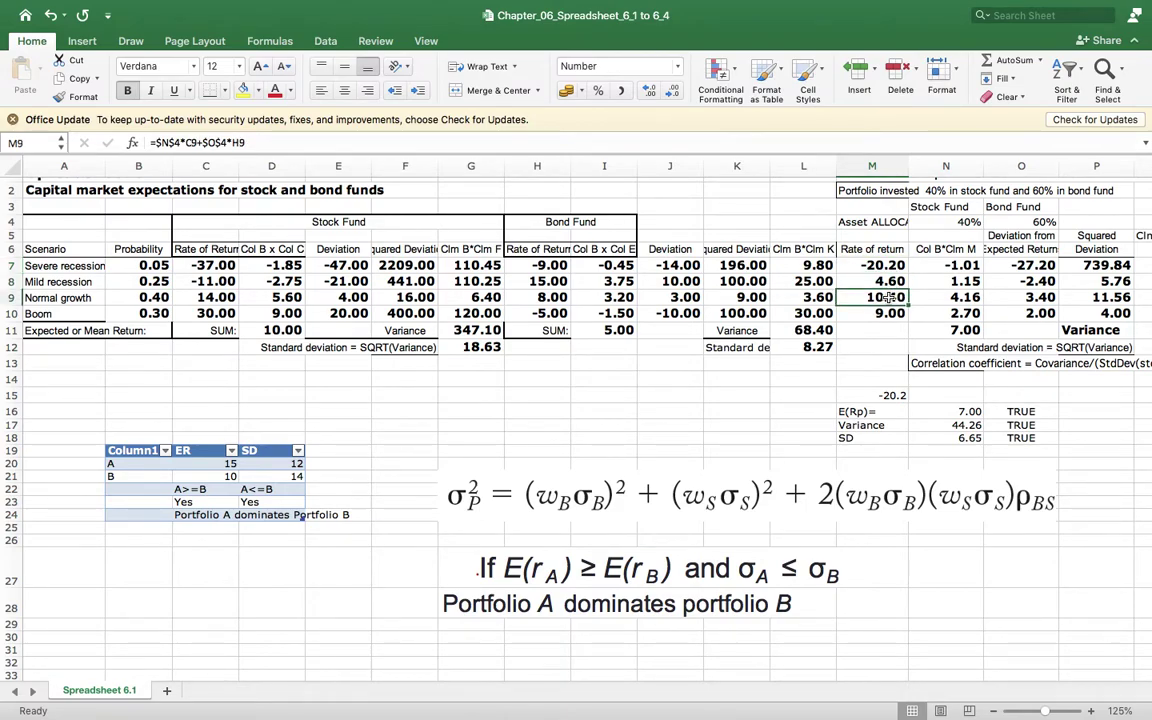
{"action": "key", "text": "Down"}
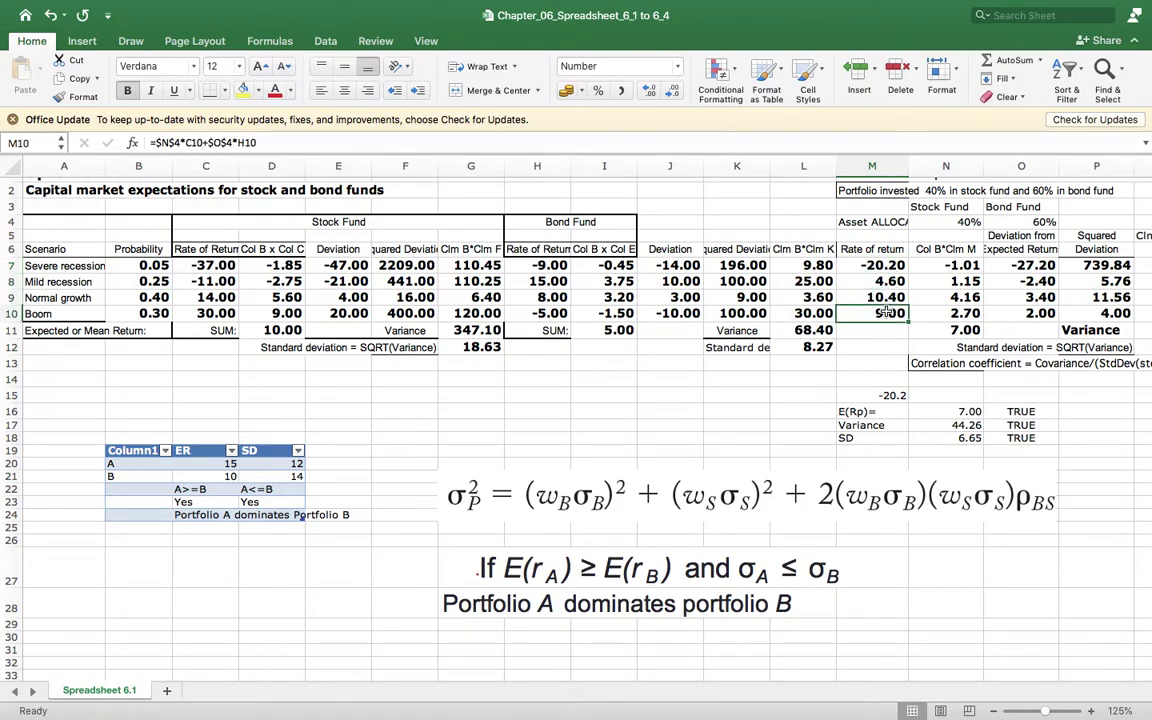
{"action": "key", "text": "ctrl+Left"}
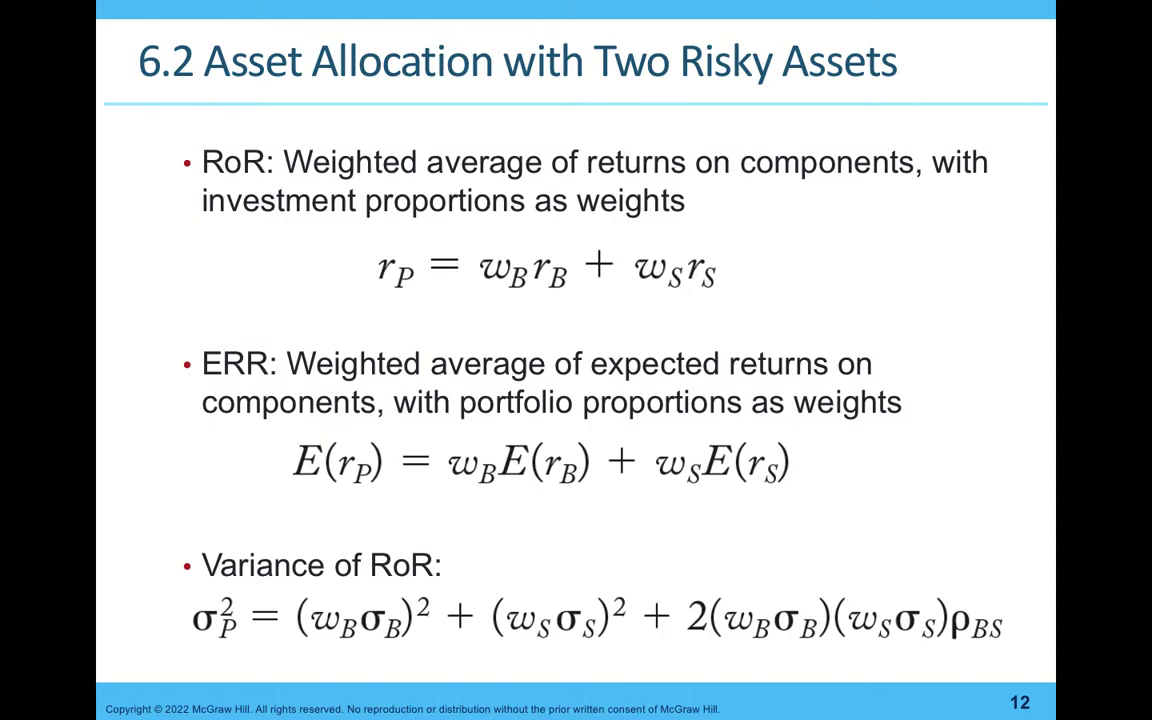
{"action": "key", "text": "ctrl+Right"}
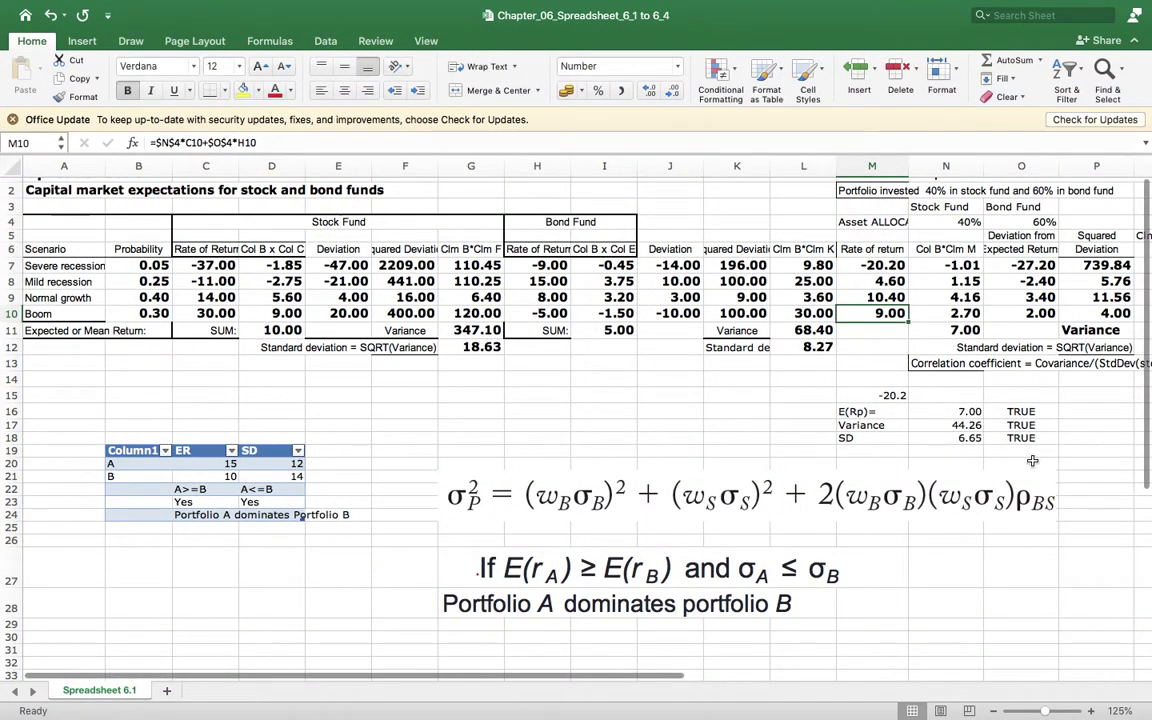
{"action": "left_click", "coordinate": [957, 412]}
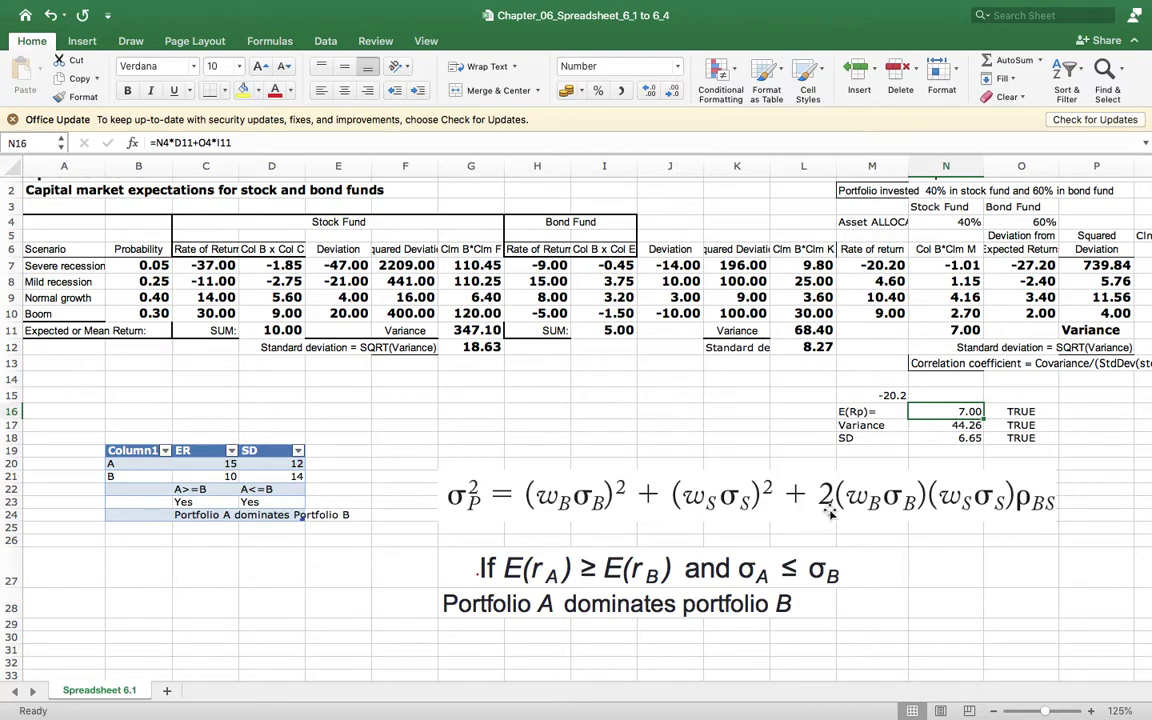
Copy the expected portfolio return equation E(rP) from slide 12 in PowerPoint and paste it into the Excel worksheet at H30
{"action": "key", "text": "ctrl+Left"}
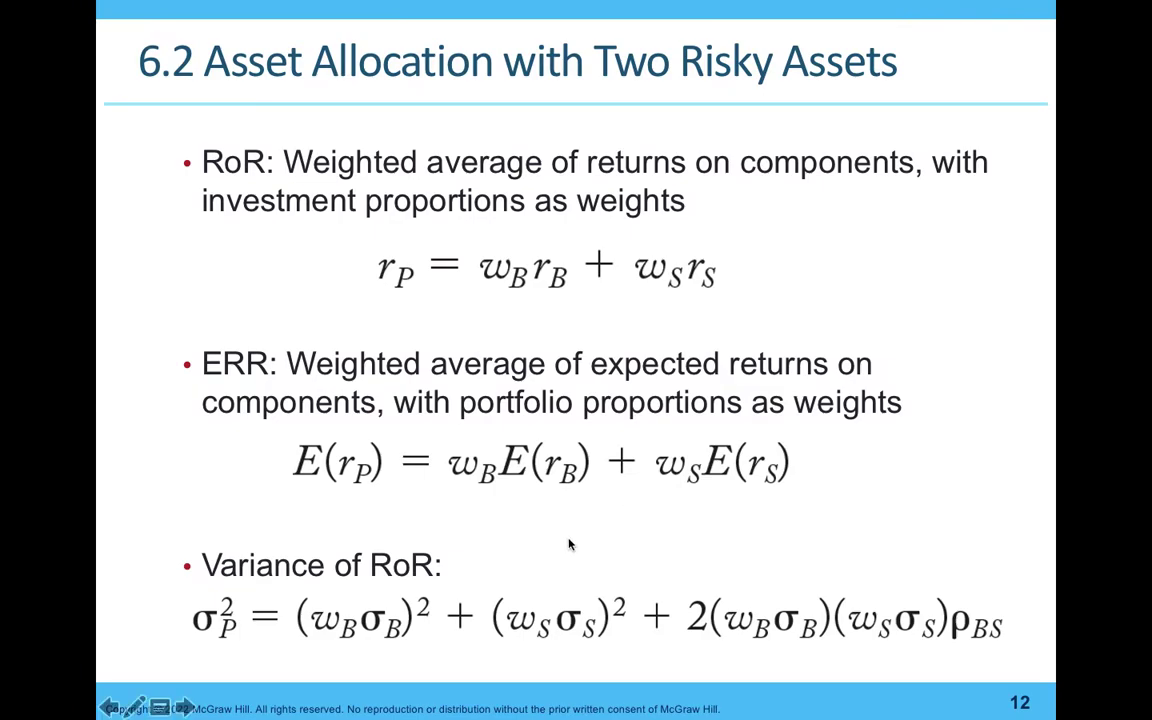
{"action": "left_click", "coordinate": [570, 474]}
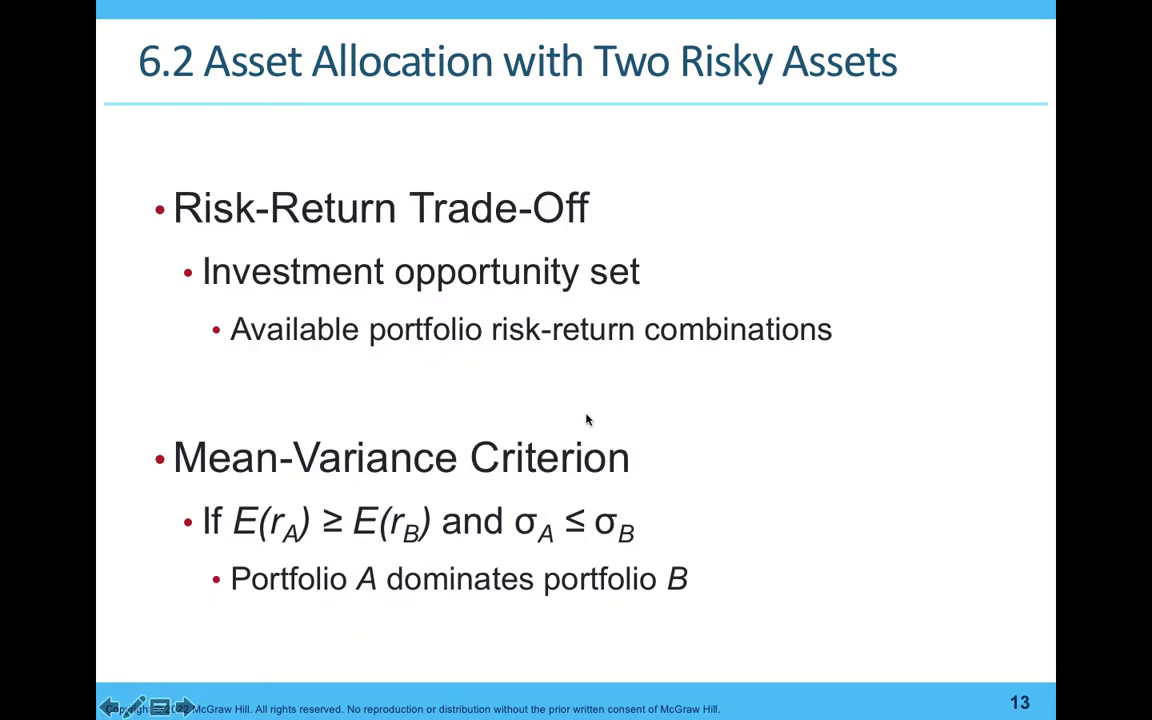
{"action": "key", "text": "Left"}
{"action": "key", "text": "Escape"}
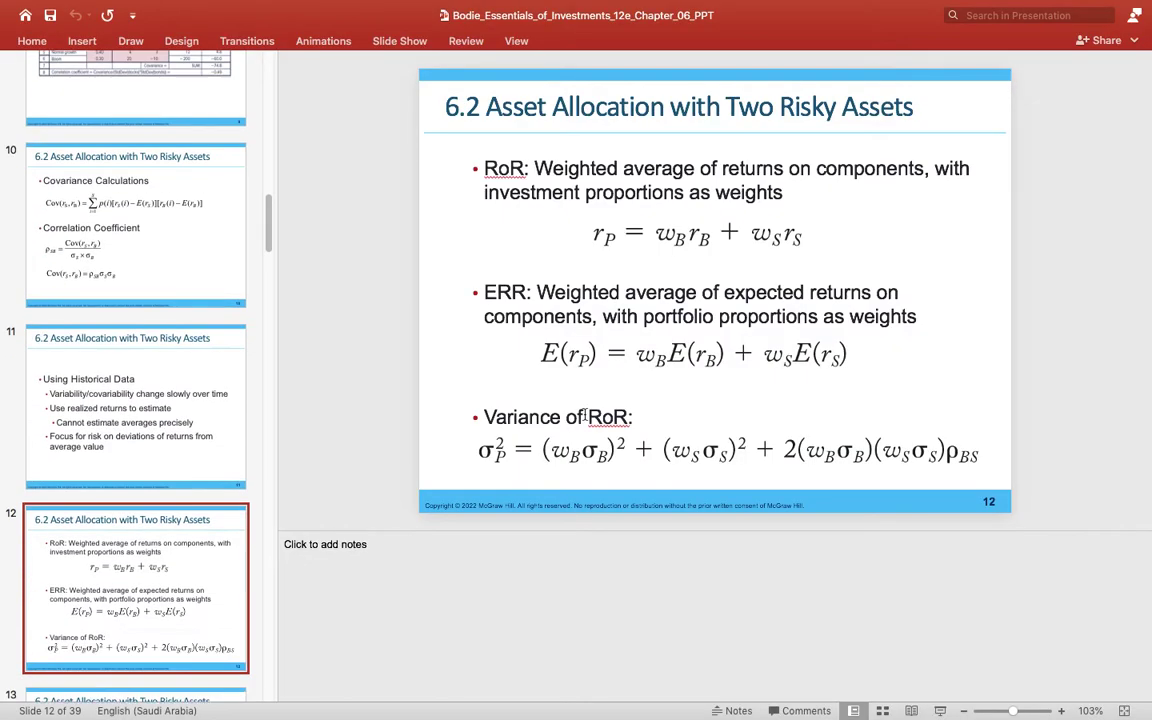
{"action": "left_click", "coordinate": [697, 320]}
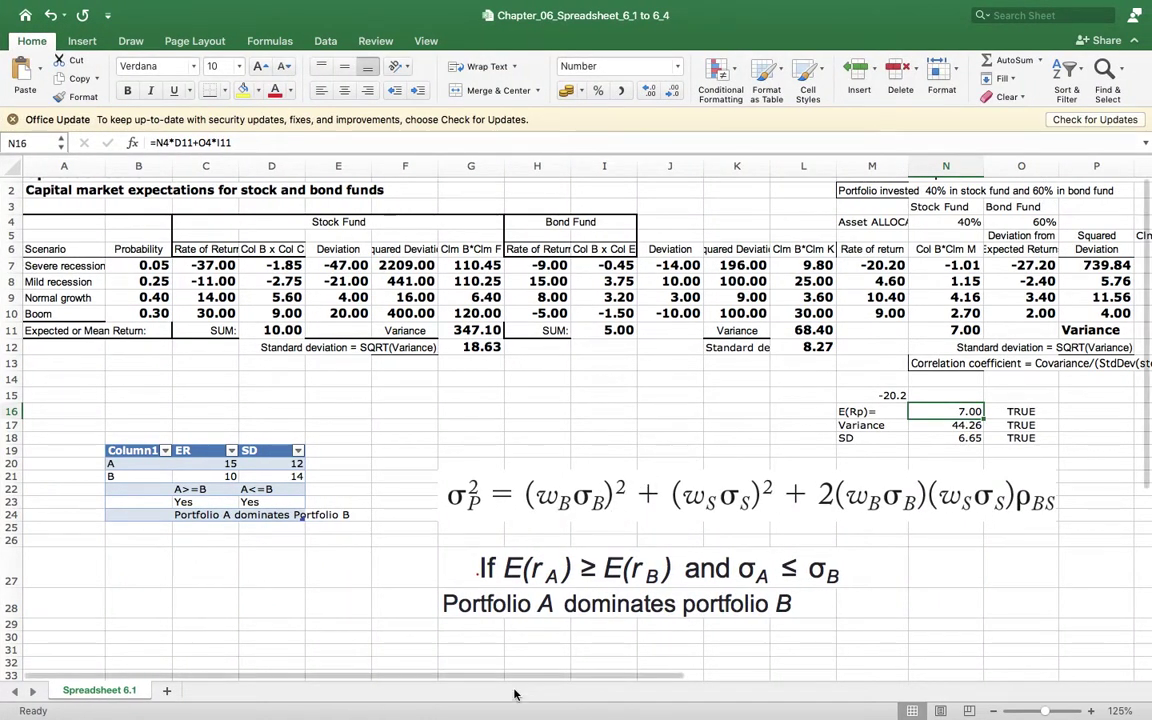
{"action": "left_click", "coordinate": [520, 640]}
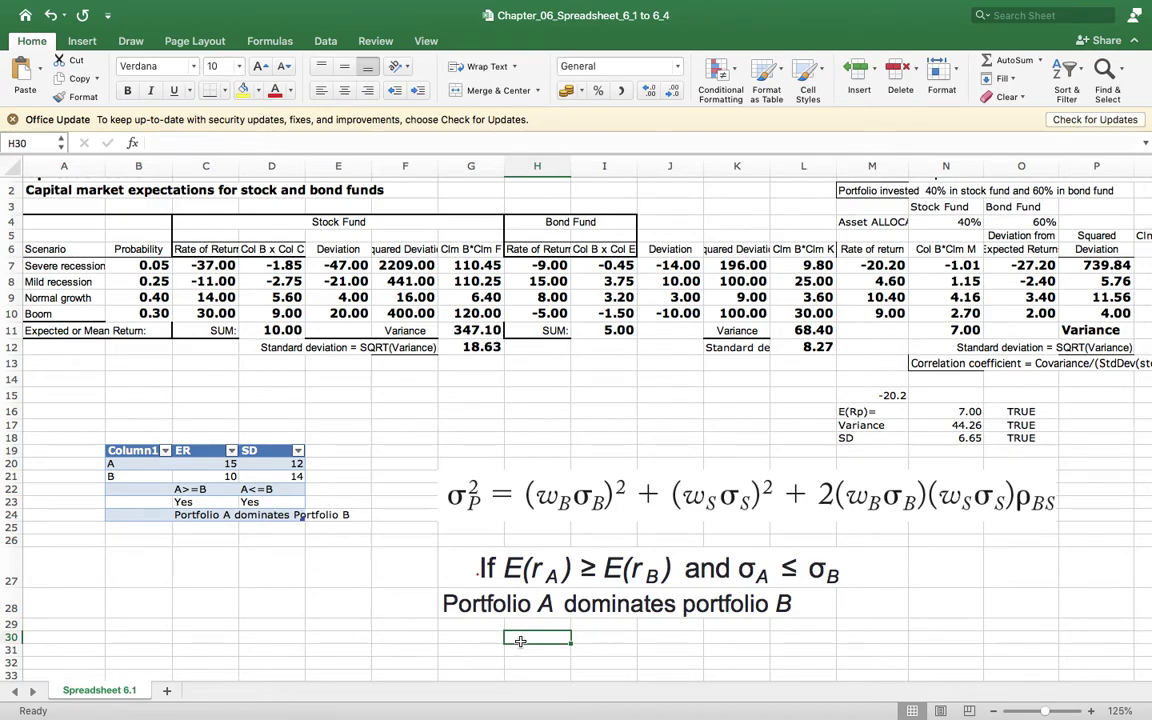
{"action": "key", "text": "ctrl+v"}
{"action": "scroll", "coordinate": [660, 640], "scroll_direction": "down", "scroll_amount": 1}
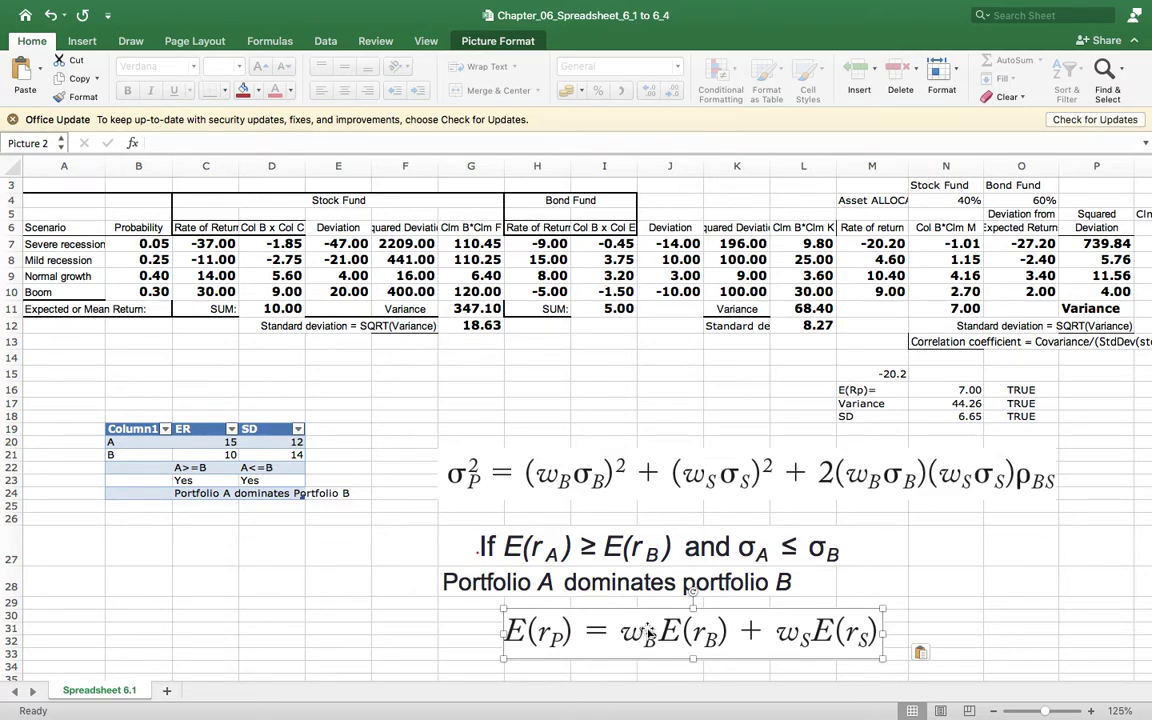
Re-enter the expected portfolio return in N16 with the formula =O4*I11+N4*D11
{"action": "left_click", "coordinate": [969, 390]}
{"action": "type", "text": "="}
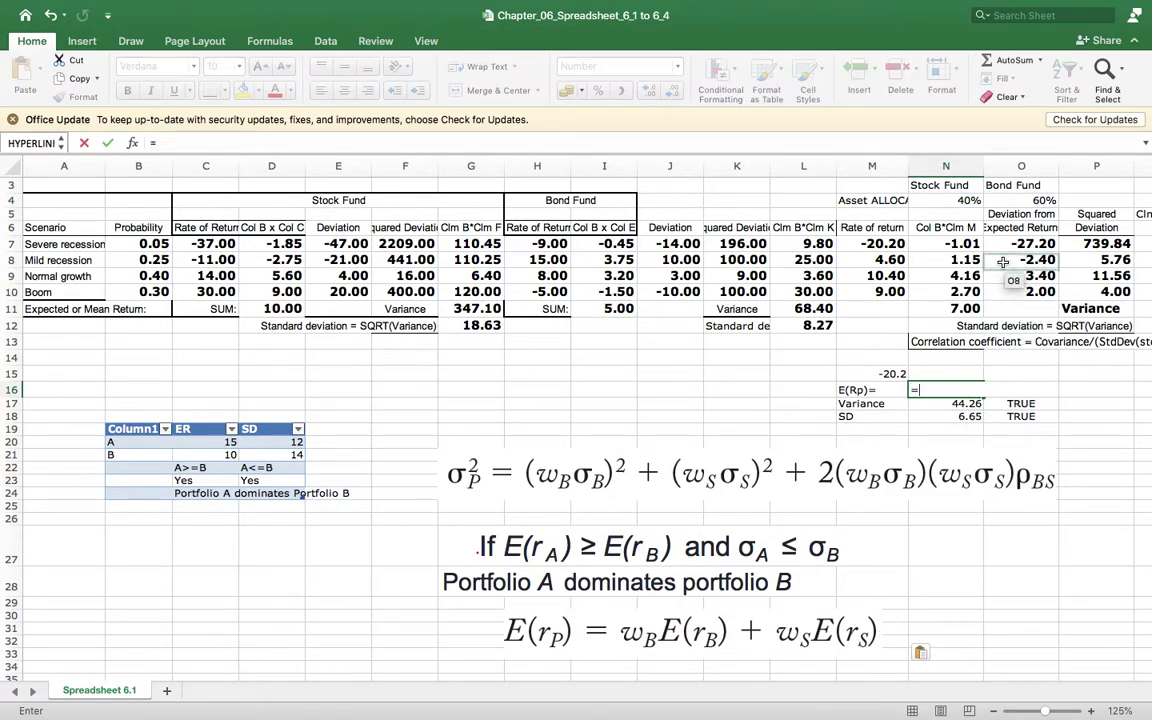
{"action": "left_click", "coordinate": [1040, 200]}
{"action": "type", "text": "*"}
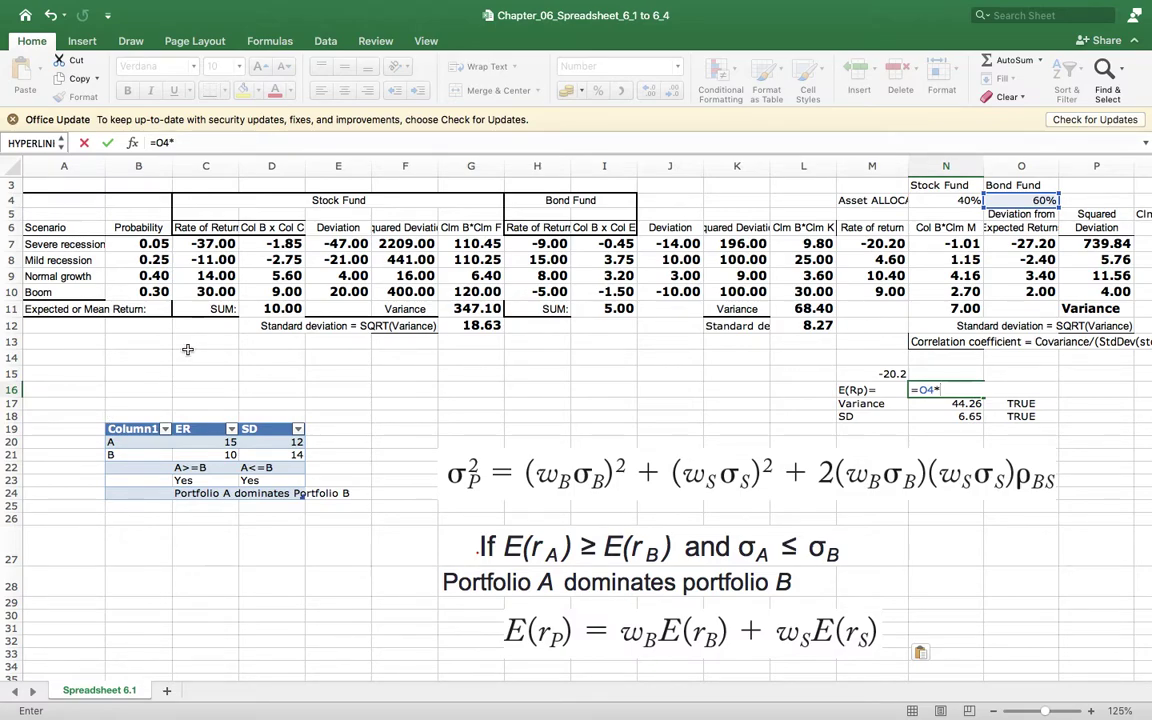
{"action": "left_click", "coordinate": [622, 309]}
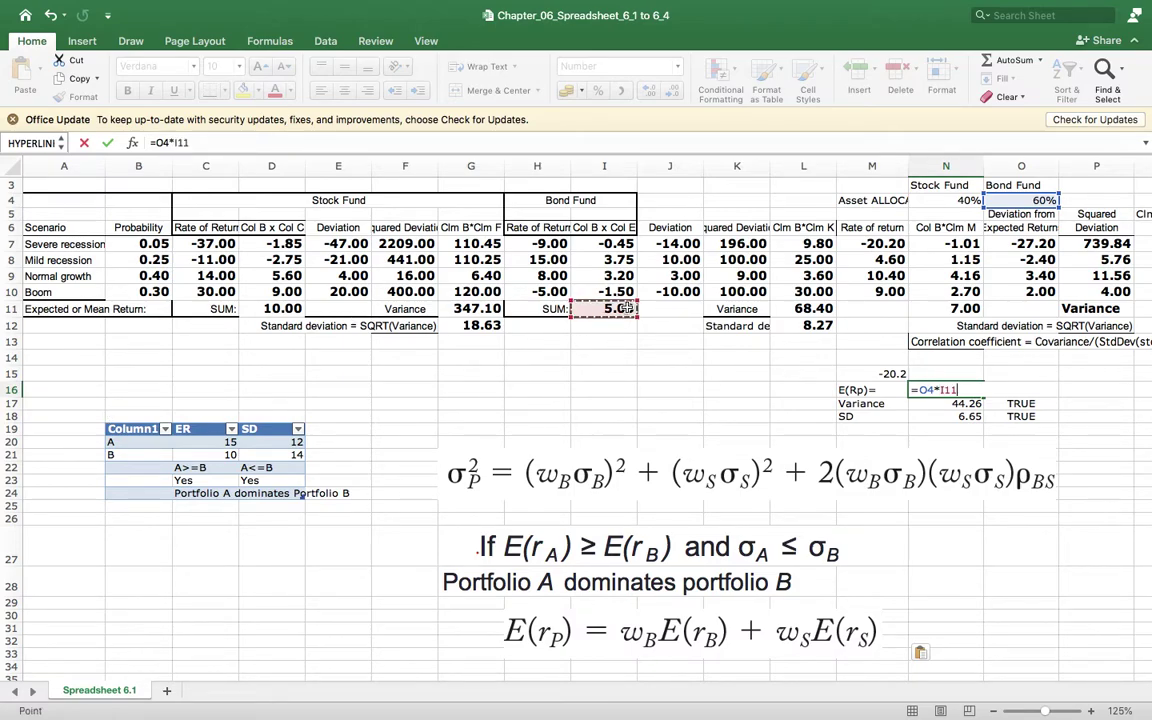
{"action": "type", "text": "+"}
{"action": "left_click", "coordinate": [972, 200]}
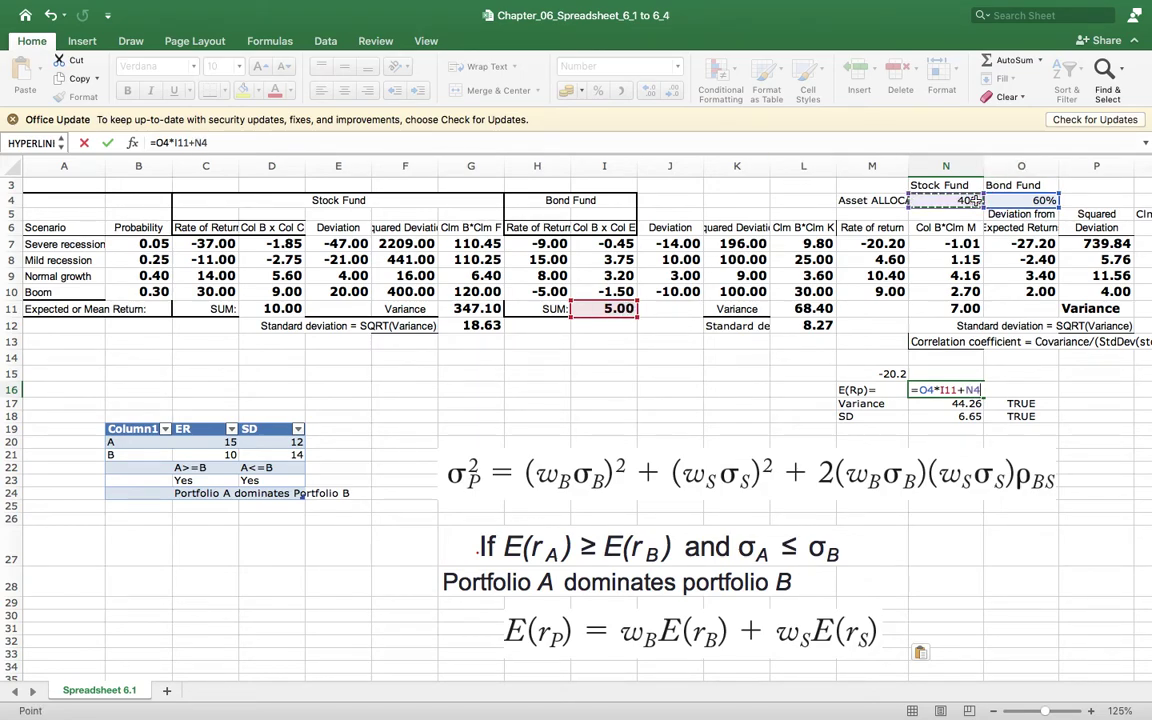
{"action": "type", "text": "*"}
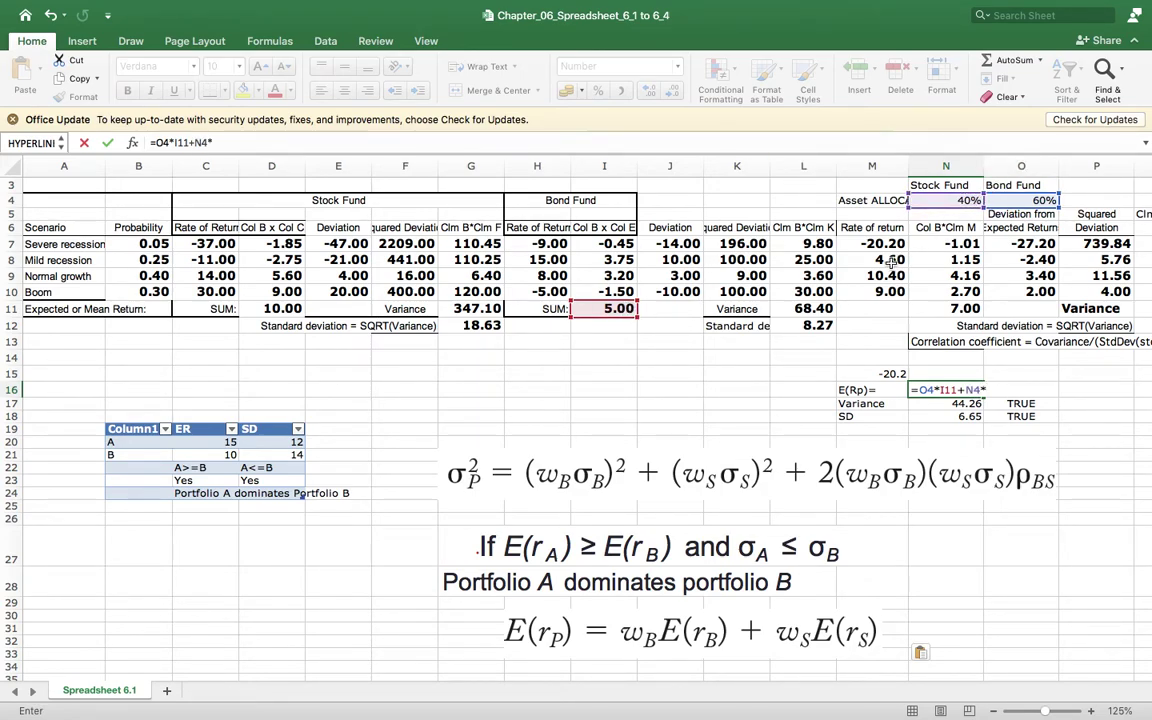
{"action": "left_click", "coordinate": [289, 303]}
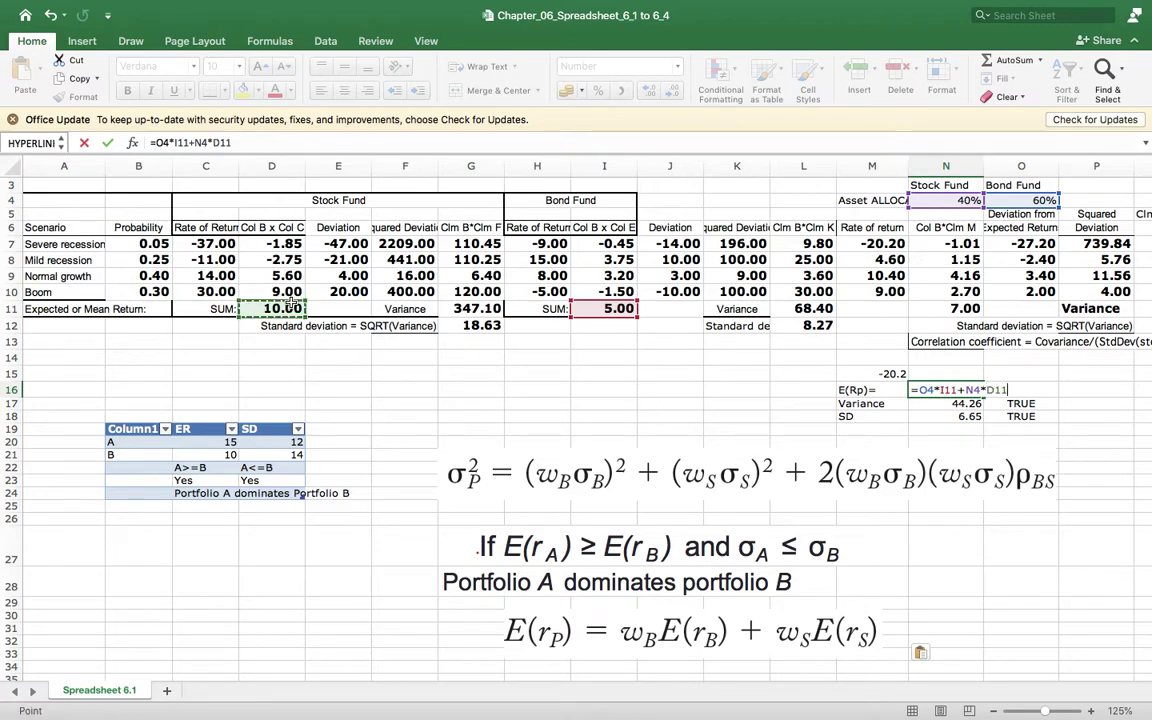
{"action": "key", "text": "Return"}
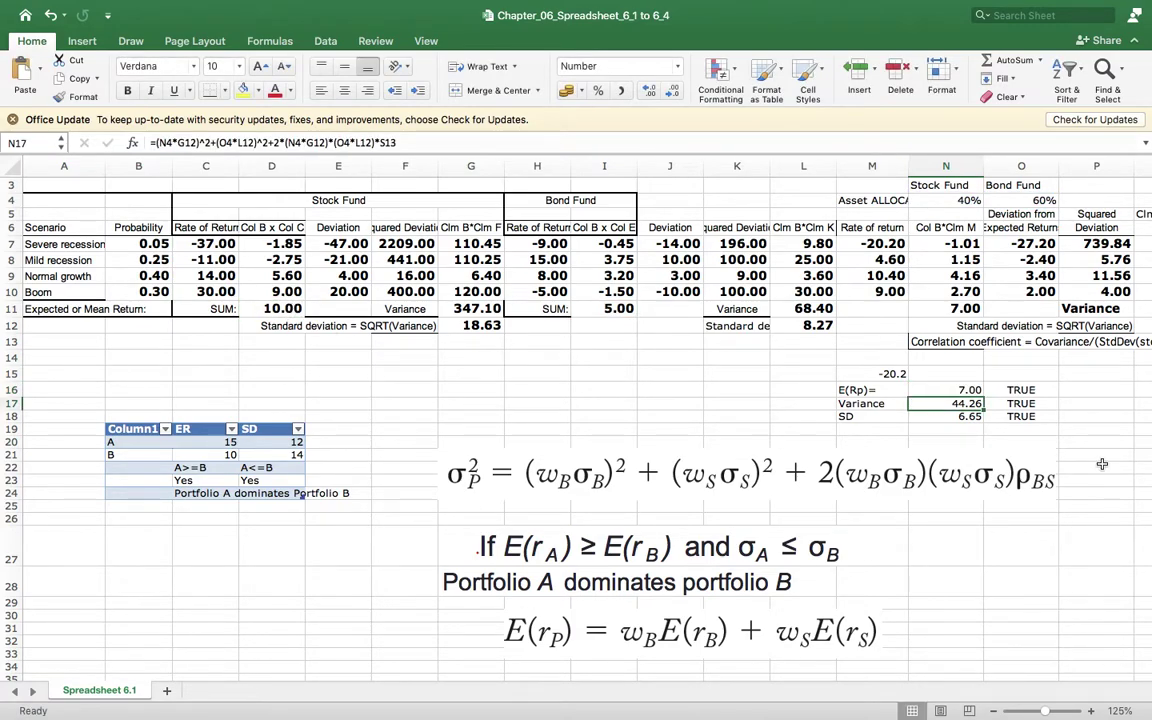
Compare the weighted-average expected return in N16 with the scenario-based sum in N11
{"action": "left_click", "coordinate": [958, 389]}
{"action": "left_click", "coordinate": [955, 308]}
{"action": "left_click", "coordinate": [966, 389]}
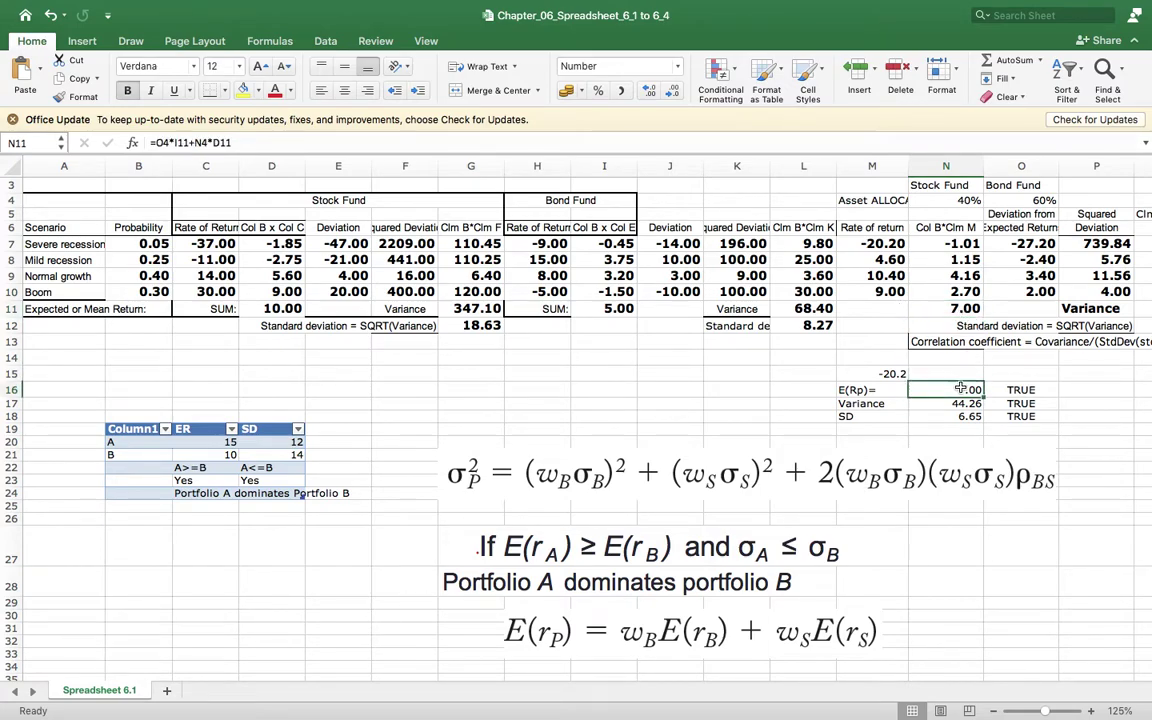
{"action": "left_click", "coordinate": [940, 309]}
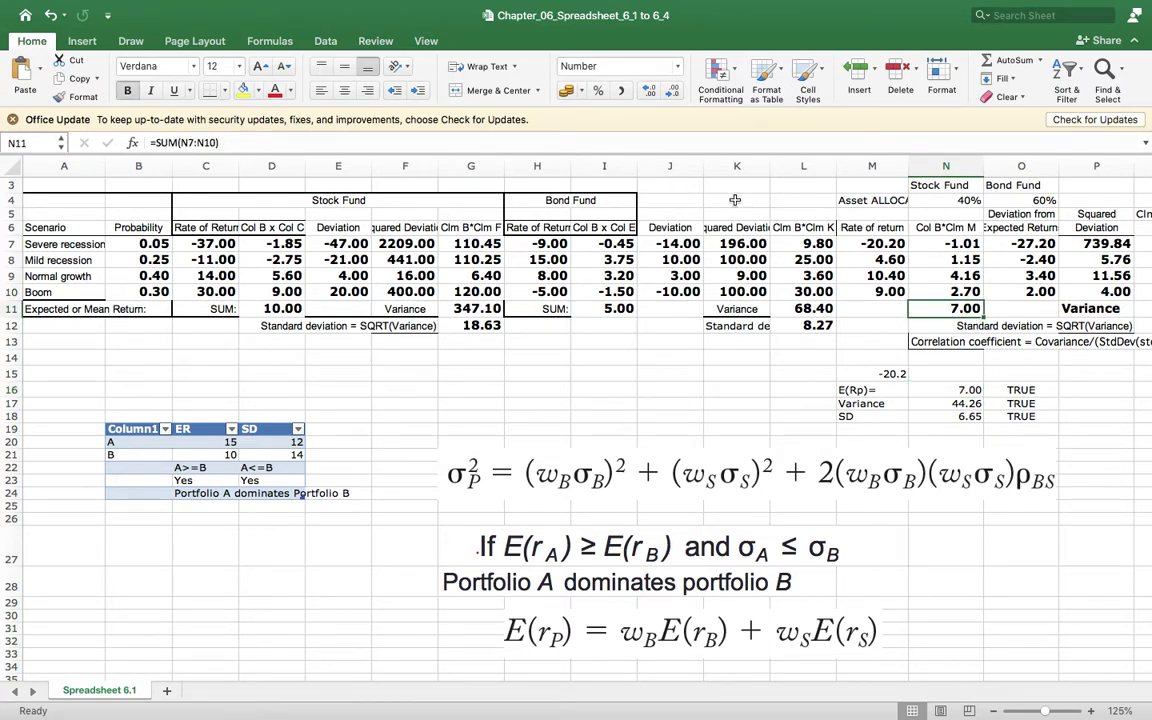
Copy the cell formatting of N11 onto the portfolio results and their checks in N16:O18
{"action": "left_click", "coordinate": [84, 97]}
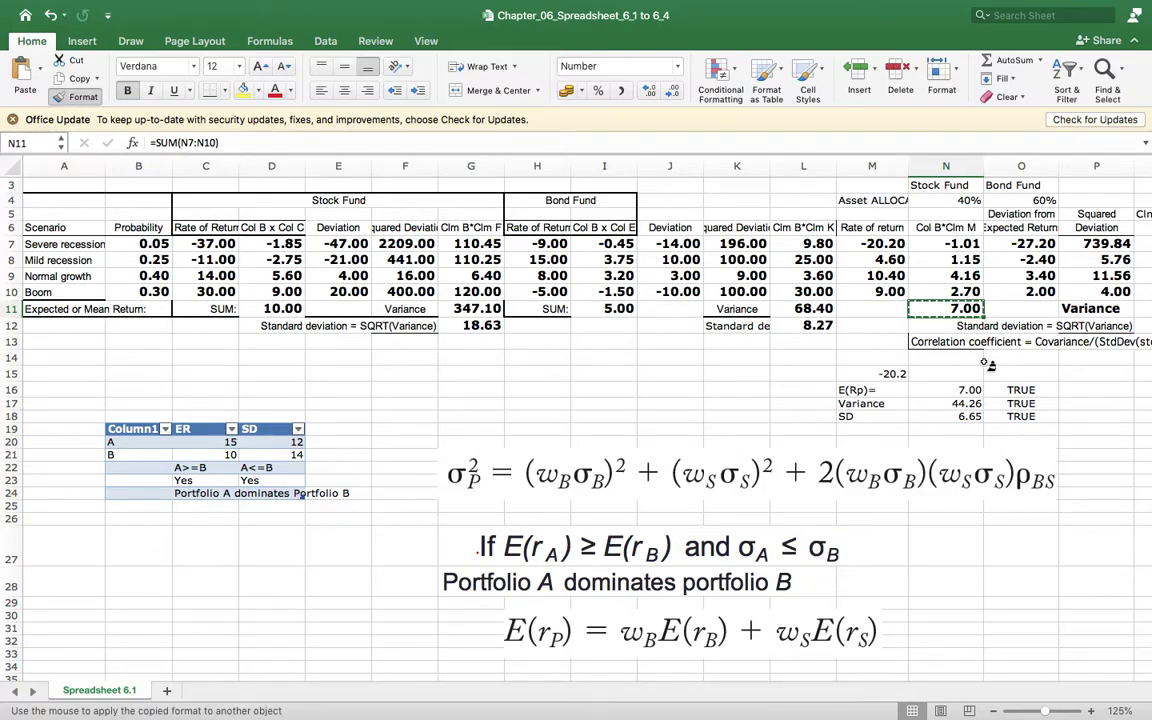
{"action": "left_click", "coordinate": [966, 392]}
{"action": "mouse_move", "coordinate": [970, 400]}
{"action": "left_mouse_down"}
{"action": "mouse_move", "coordinate": [972, 415]}
{"action": "mouse_move", "coordinate": [1020, 418]}
{"action": "left_mouse_up"}
{"action": "left_click", "coordinate": [1036, 447]}
Examine how the check formula in O16 compares the expected return in N11 with the one in N16
{"action": "left_click", "coordinate": [1010, 391]}
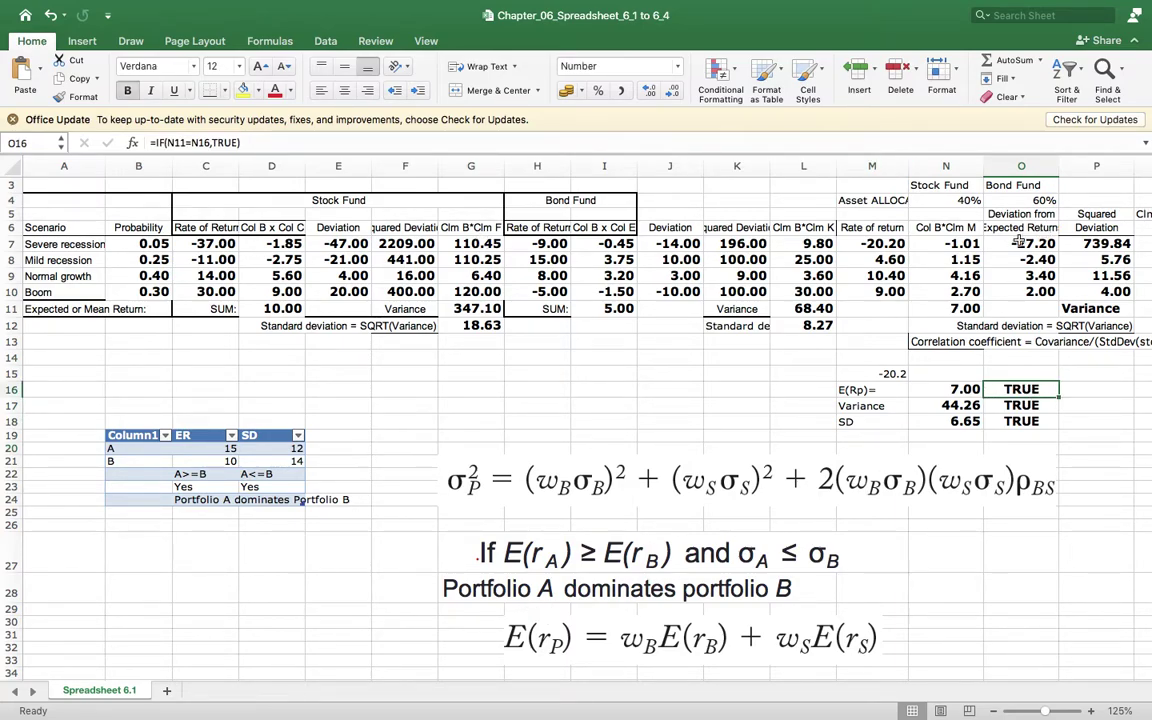
{"action": "left_click", "coordinate": [950, 389]}
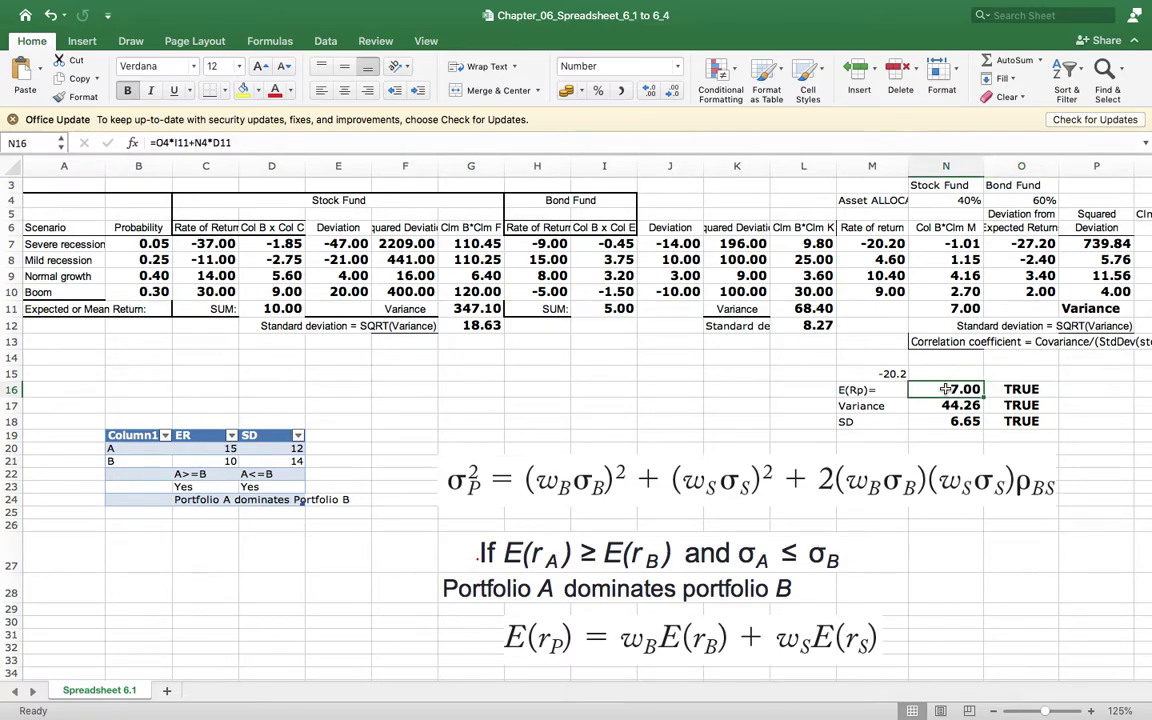
{"action": "left_click", "coordinate": [969, 297]}
{"action": "left_click", "coordinate": [969, 310]}
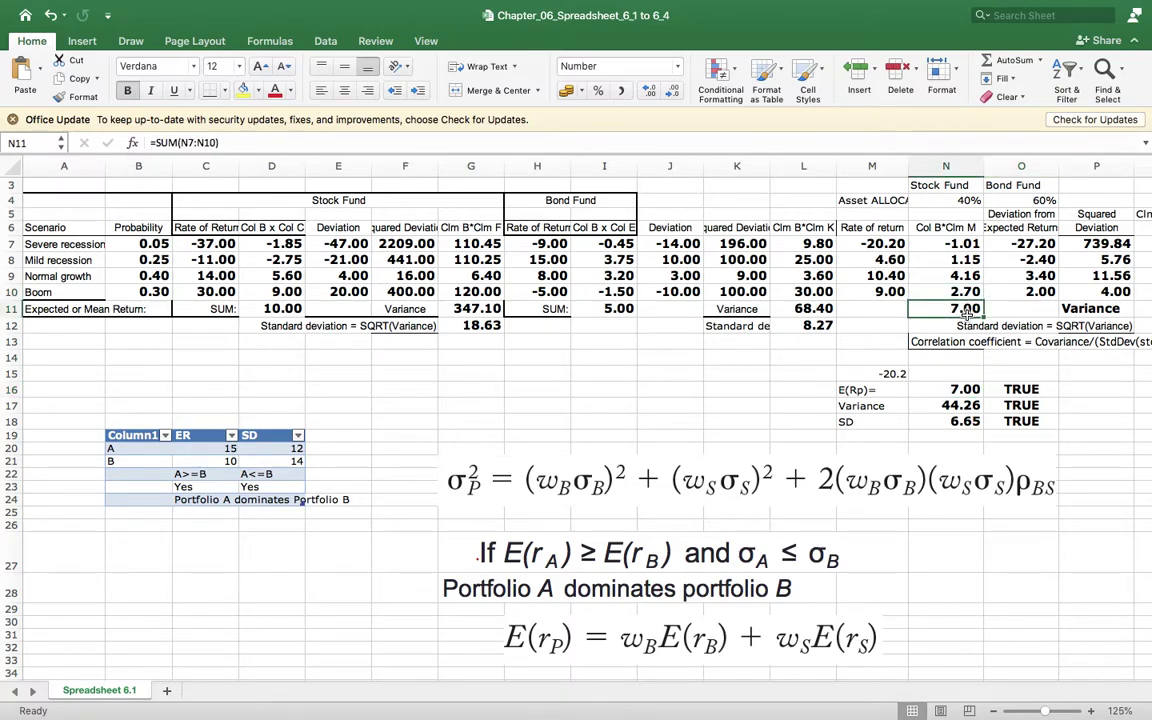
{"action": "left_click", "coordinate": [1029, 390]}
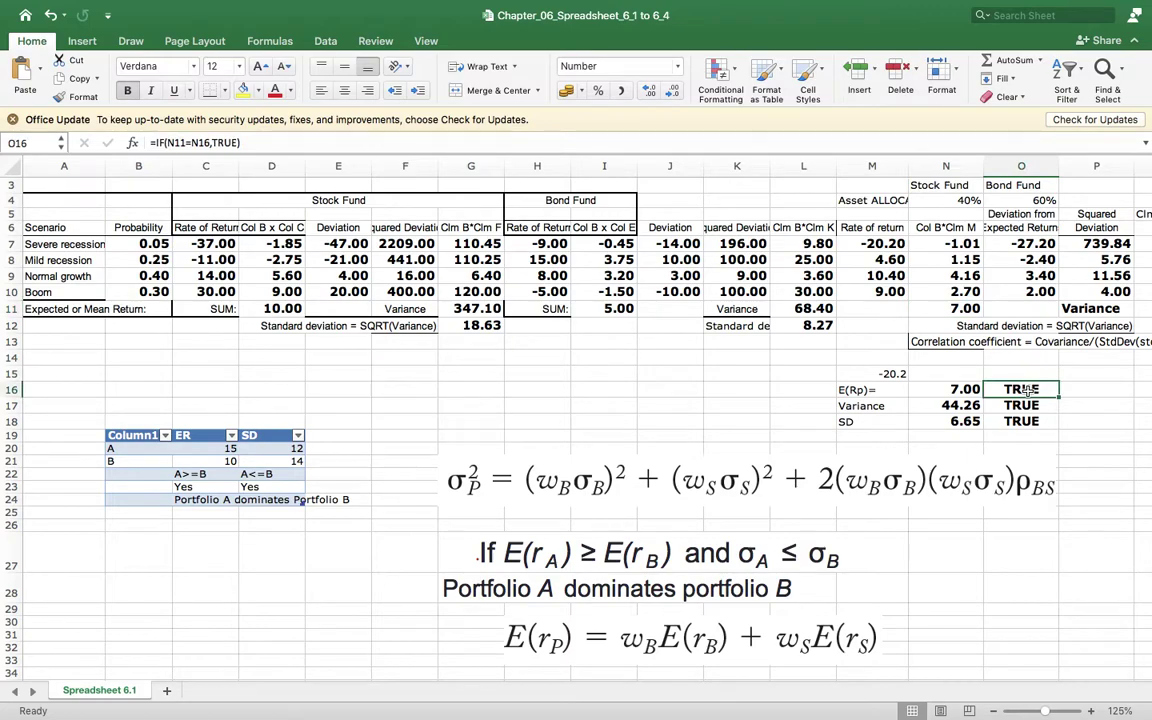
{"action": "left_click", "coordinate": [955, 389]}
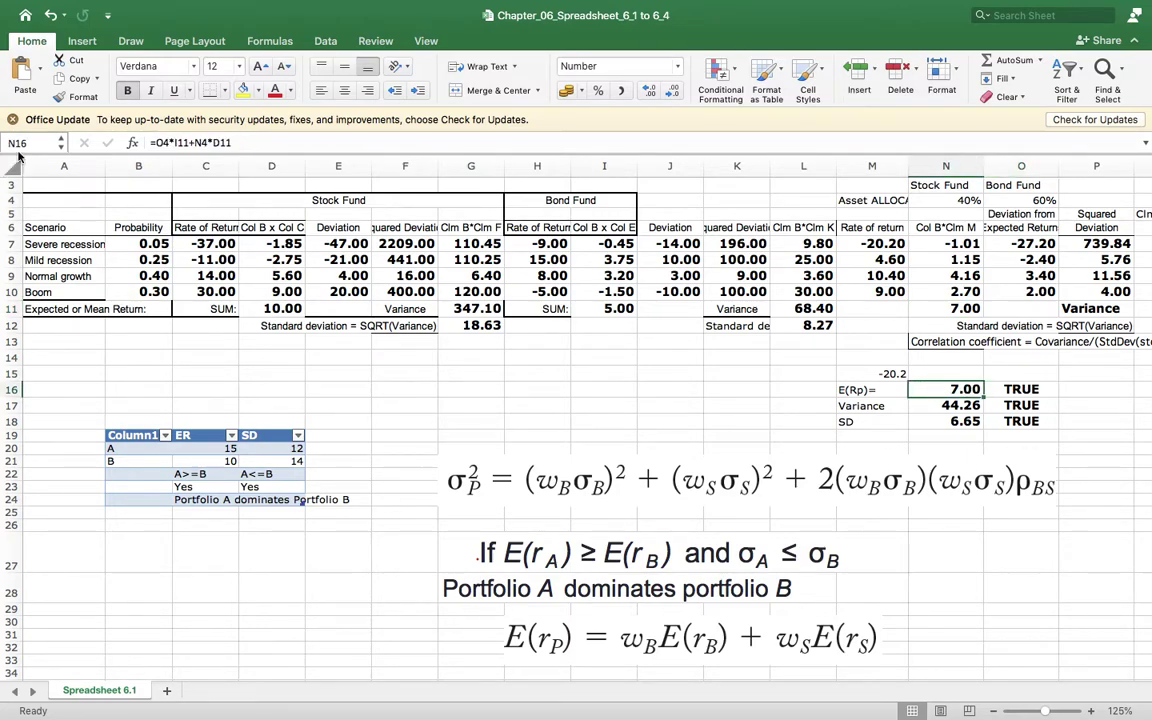
Test the O16 check by changing the N16 formula to =O4*I11+N4*D10, and undo the change
{"action": "left_click", "coordinate": [229, 143]}
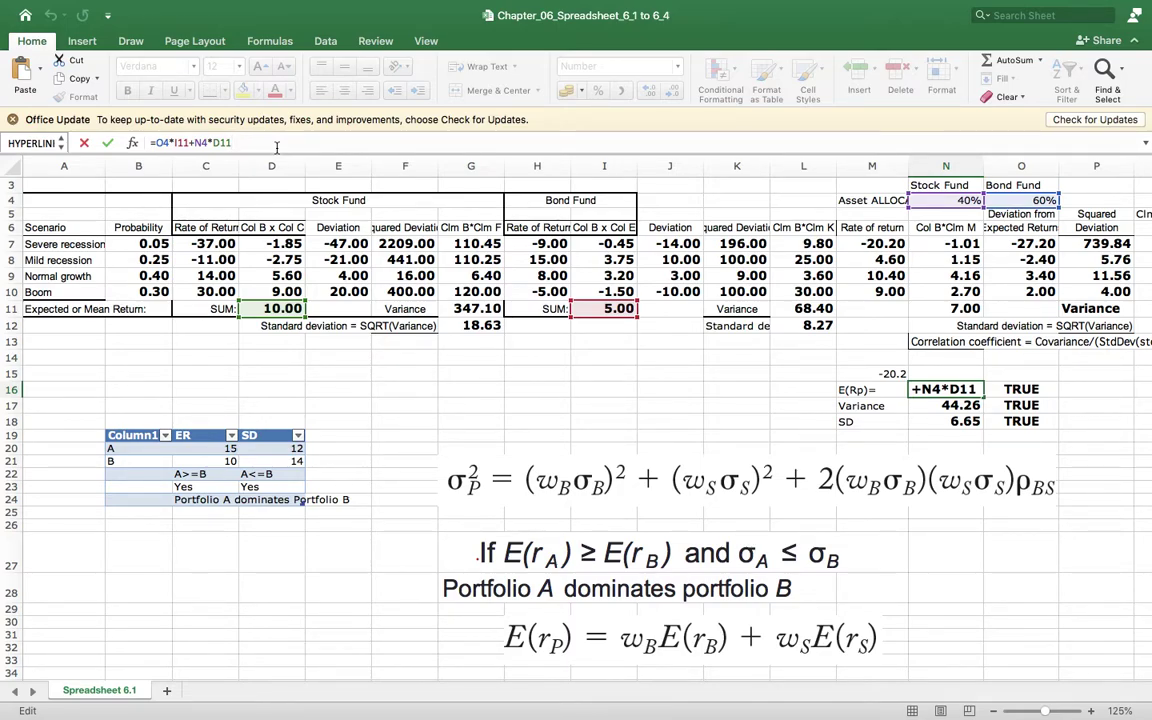
{"action": "key", "text": "BackSpace"}
{"action": "type", "text": "0"}
{"action": "key", "text": "Tab"}
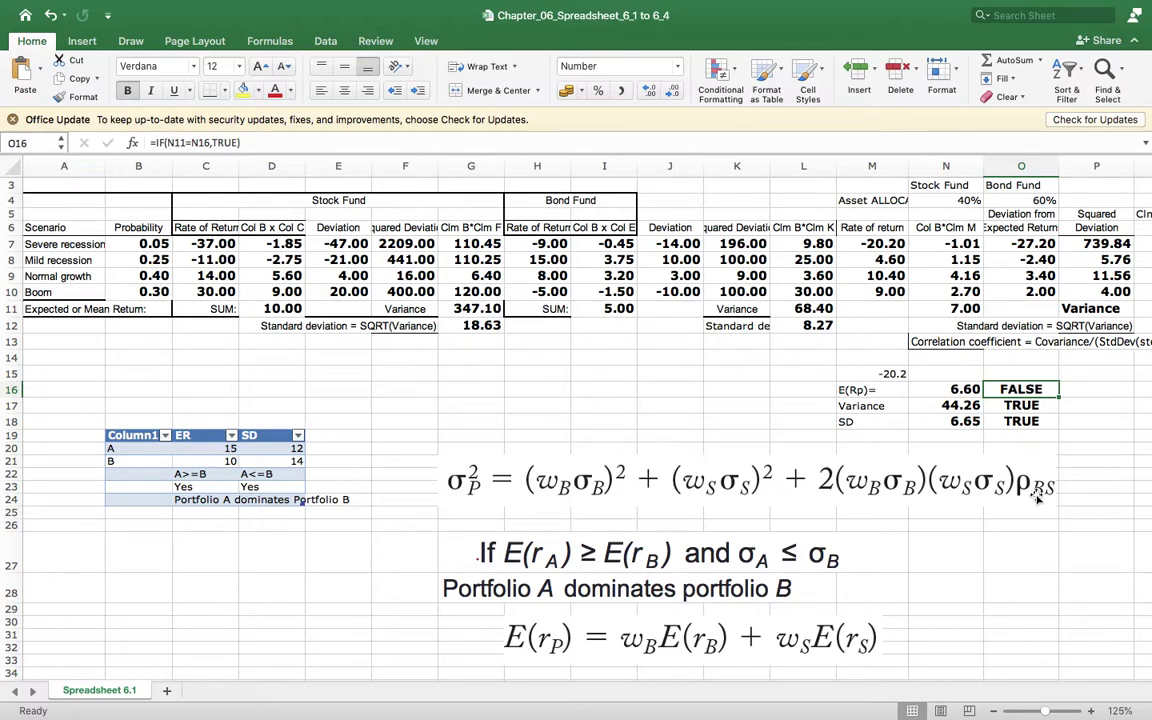
{"action": "key", "text": "ctrl+z"}
Recheck the restored expected return in N16 against N11 and the equality check in O16
{"action": "left_click", "coordinate": [1027, 390]}
{"action": "left_click", "coordinate": [970, 310]}
{"action": "left_click", "coordinate": [973, 389]}
{"action": "key", "text": "Right"}
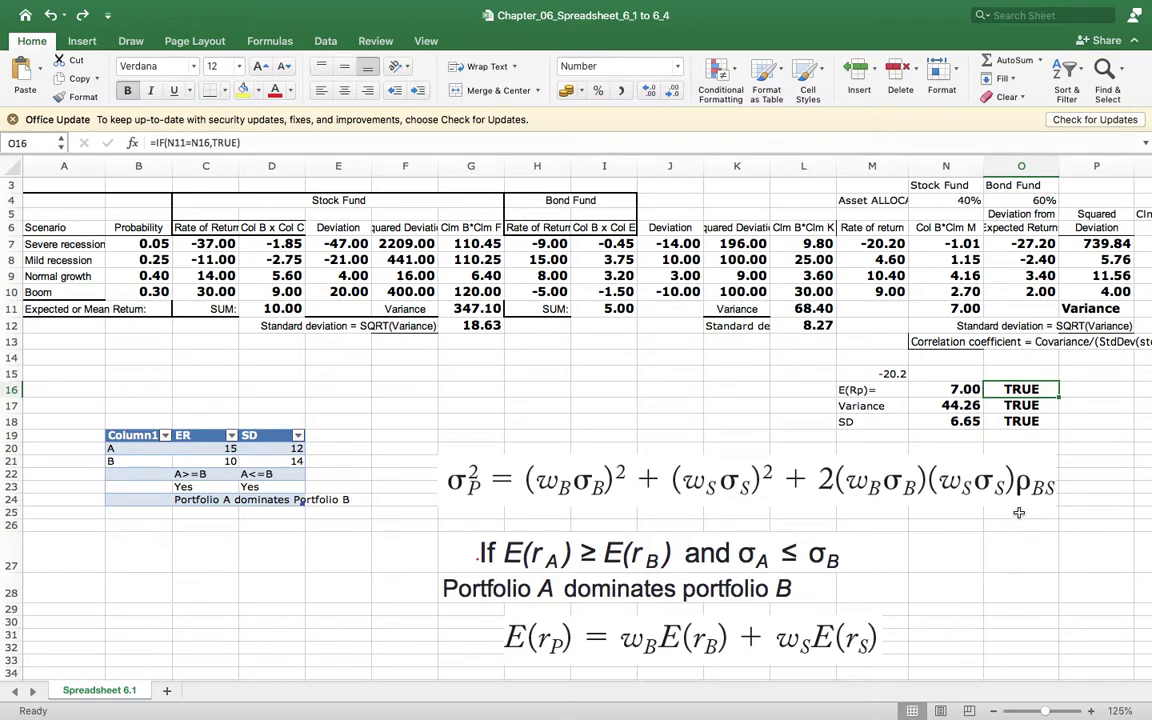
{"action": "key", "text": "Left"}
Switch to PowerPoint, review the variance of RoR equation on slide 12, and return to the Excel worksheet
{"action": "key", "text": "ctrl+Left"}
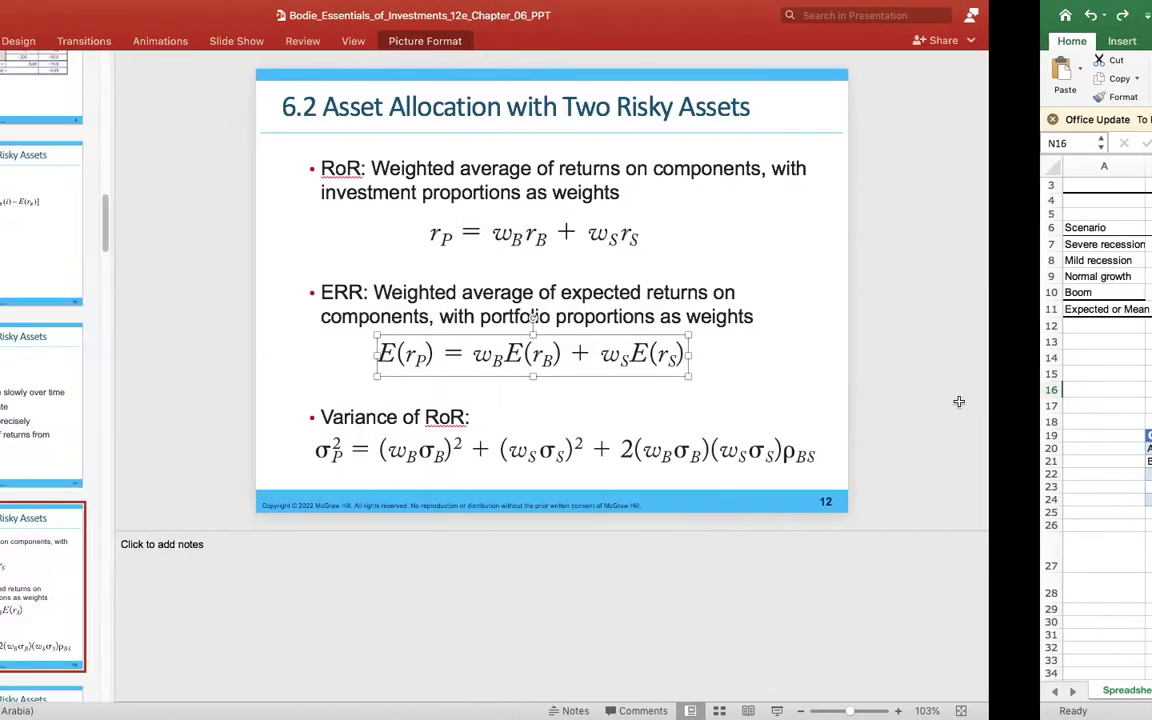
{"action": "left_click", "coordinate": [974, 428]}
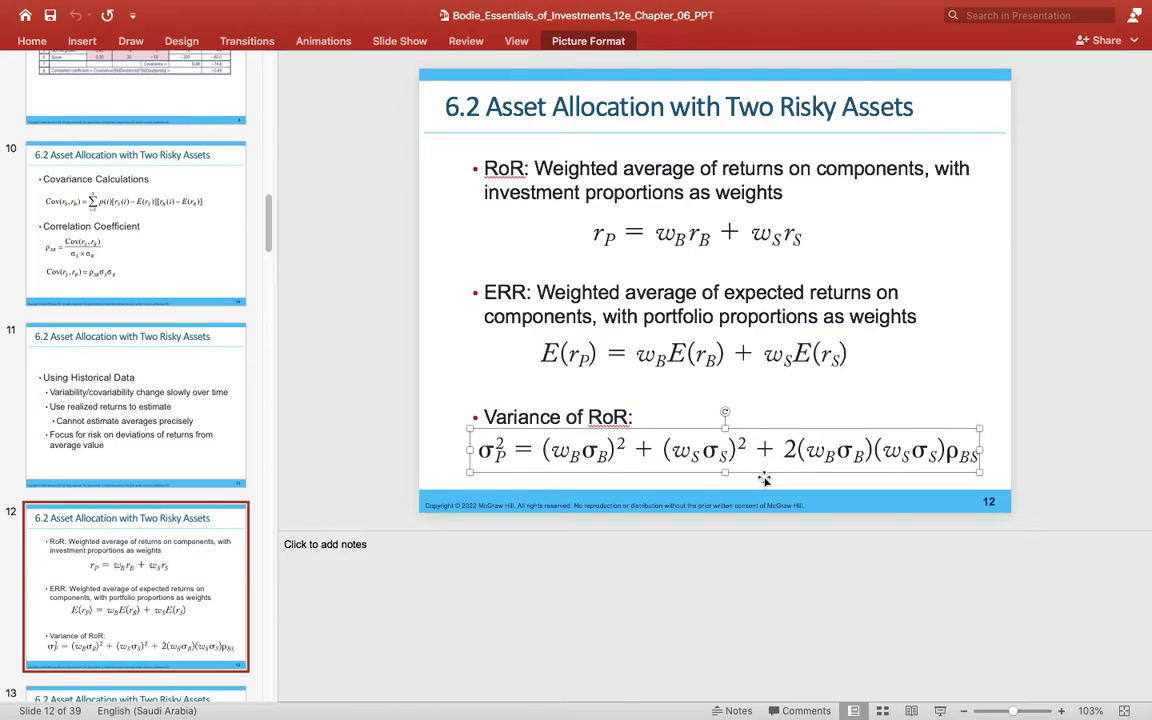
{"action": "key", "text": "ctrl+Right"}
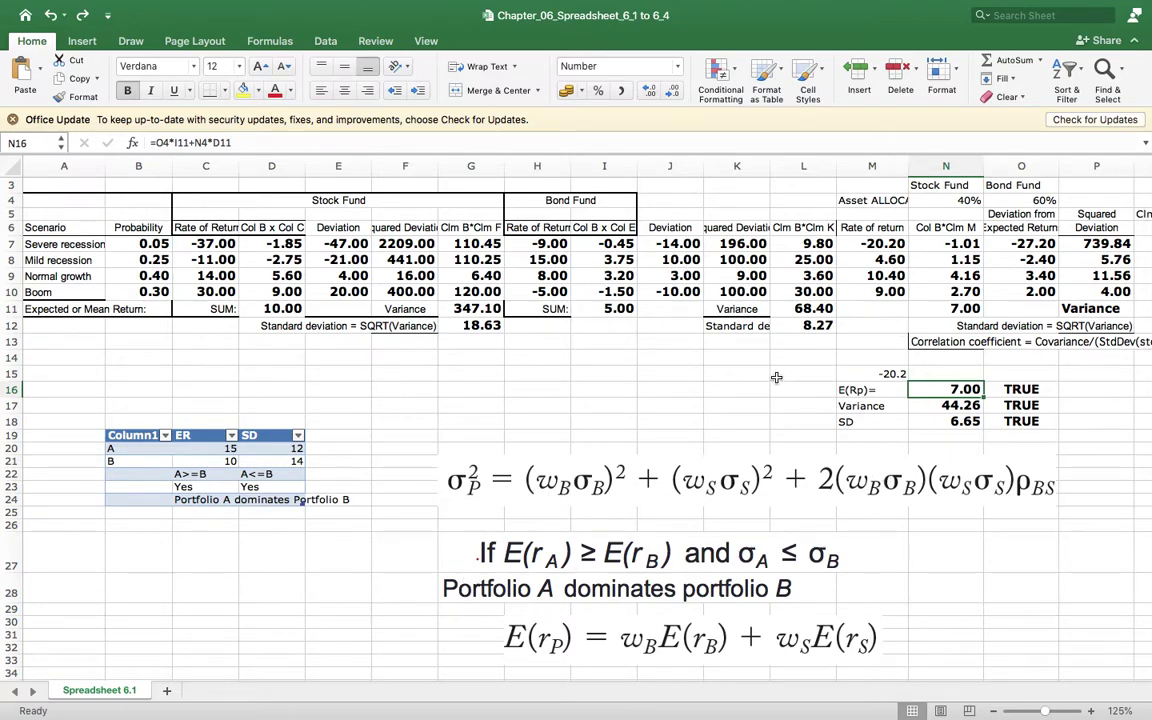
Trace how the severe recession deviation in O7 derives from the portfolio return in M7 and the expected return in N11
{"action": "scroll", "coordinate": [674, 685], "scroll_direction": "right", "scroll_amount": 5}
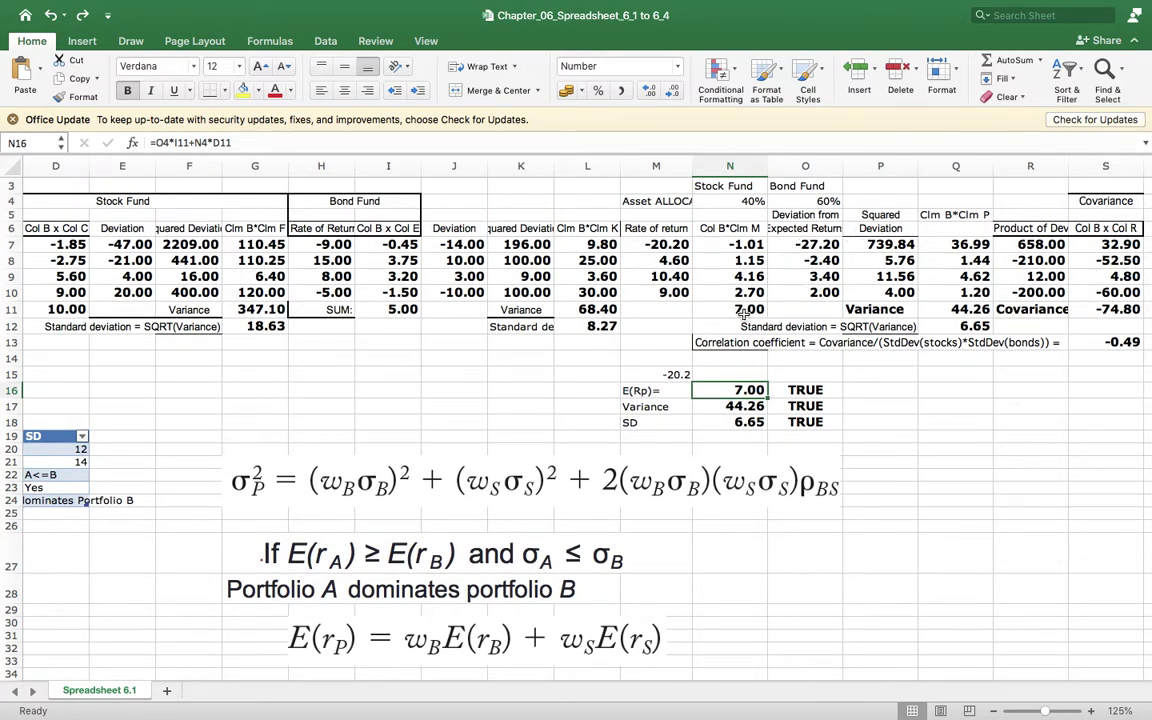
{"action": "left_click", "coordinate": [748, 309]}
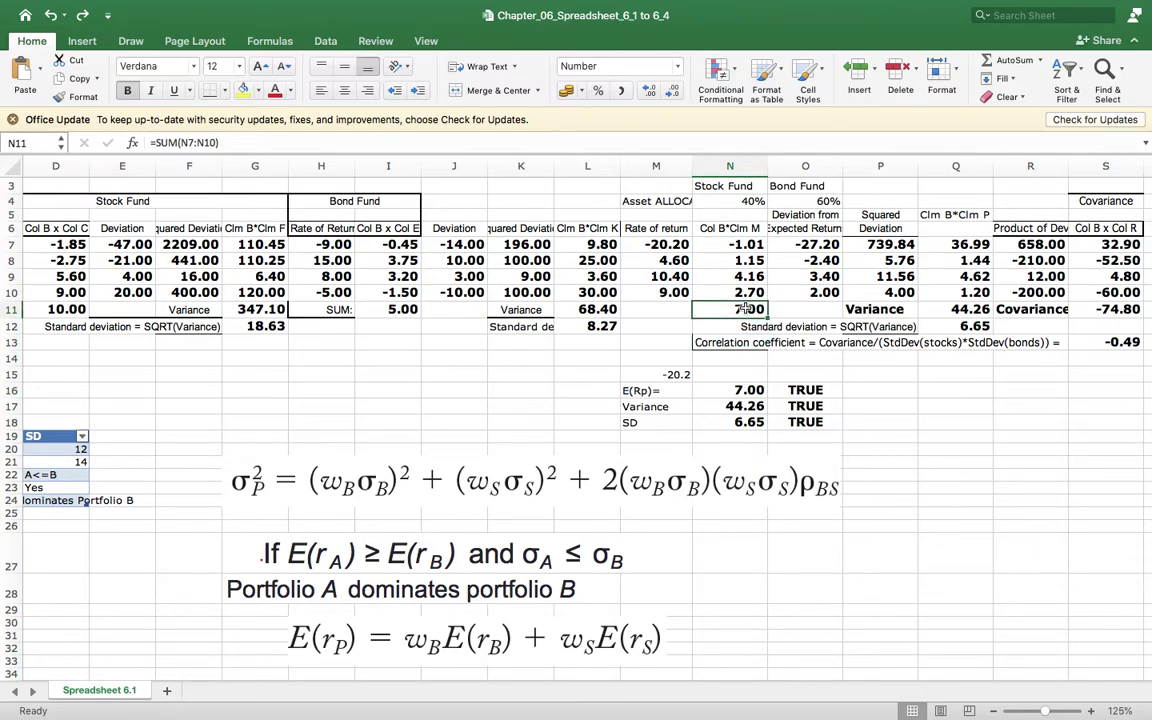
{"action": "key", "text": "Up"}
{"action": "key", "text": "Up"}
{"action": "key", "text": "Up"}
{"action": "key", "text": "Up"}
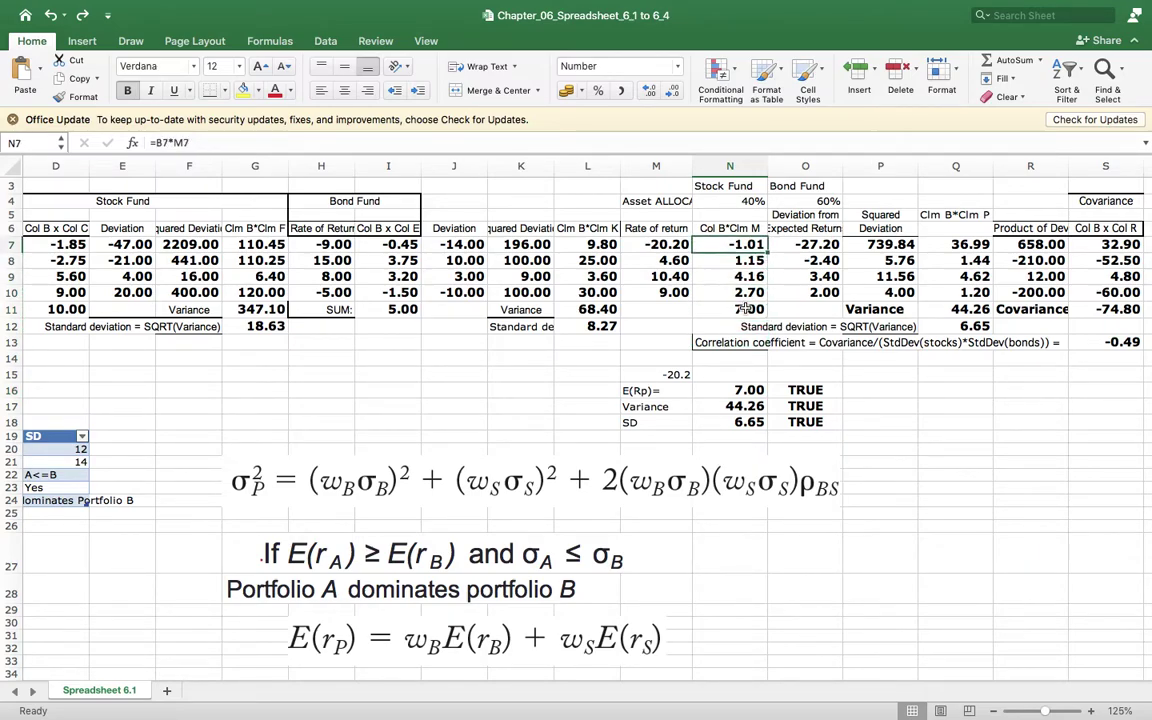
{"action": "key", "text": "Right"}
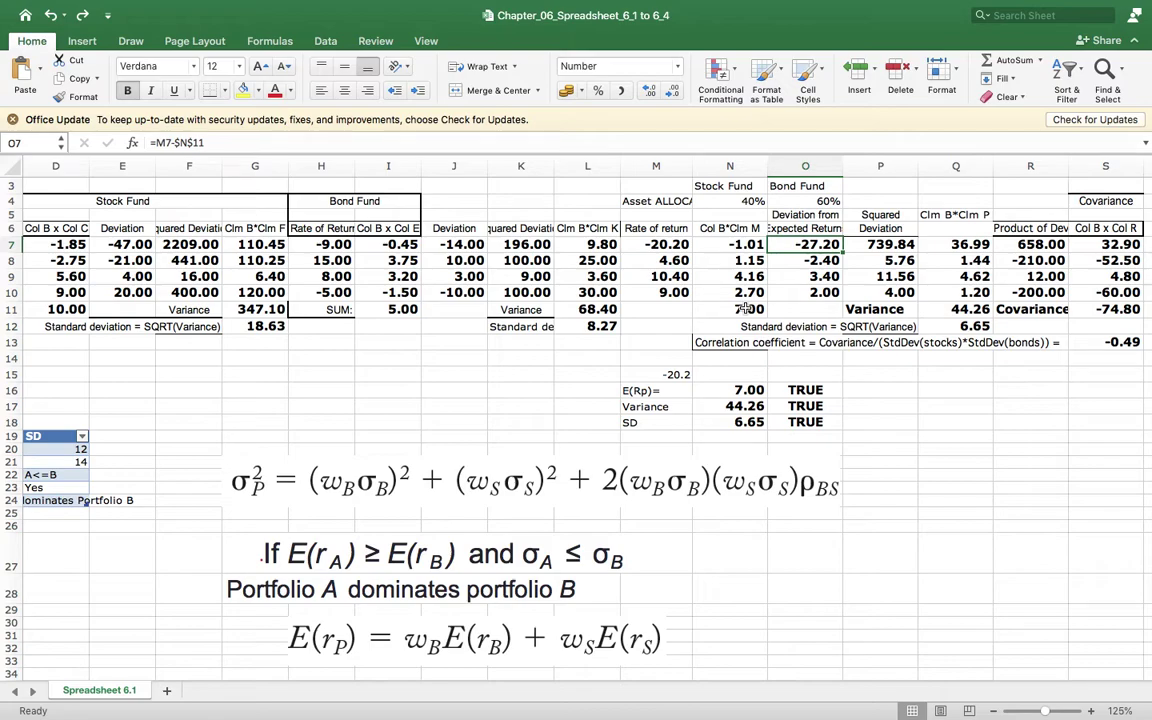
{"action": "key", "text": "Left"}
{"action": "key", "text": "Left"}
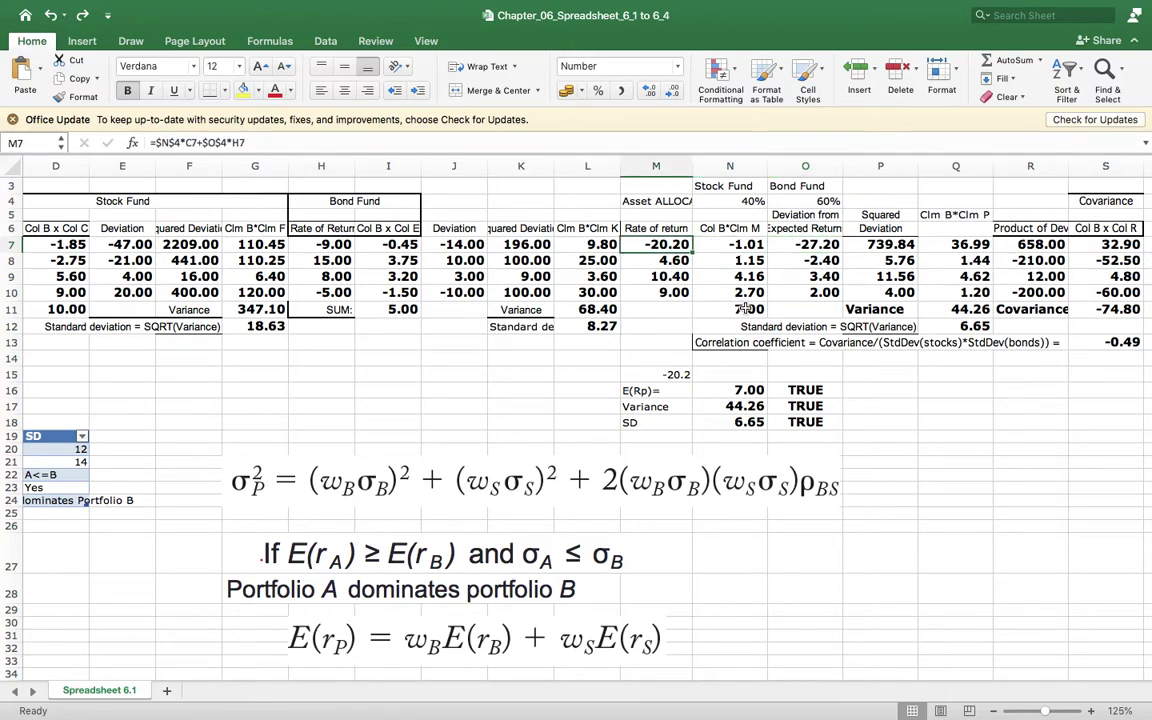
{"action": "key", "text": "Down"}
{"action": "key", "text": "Down"}
{"action": "key", "text": "Down"}
{"action": "key", "text": "Right"}
{"action": "key", "text": "Right"}
{"action": "key", "text": "Down"}
{"action": "key", "text": "Left"}
{"action": "left_click", "coordinate": [622, 242]}
{"action": "left_click", "coordinate": [772, 244]}
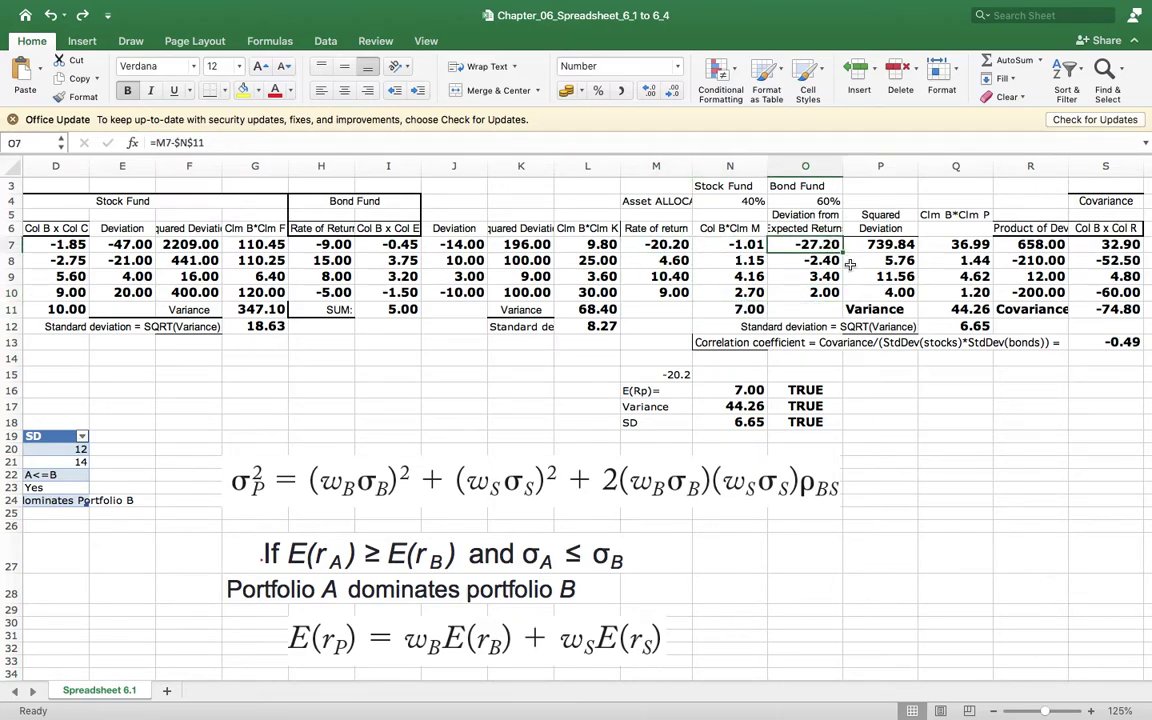
Trace the deviations in O8:O10 back to the portfolio returns in M8:M10 and the expected return in N11
{"action": "key", "text": "Left"}
{"action": "key", "text": "Left"}
{"action": "key", "text": "Down"}
{"action": "left_click", "coordinate": [660, 277]}
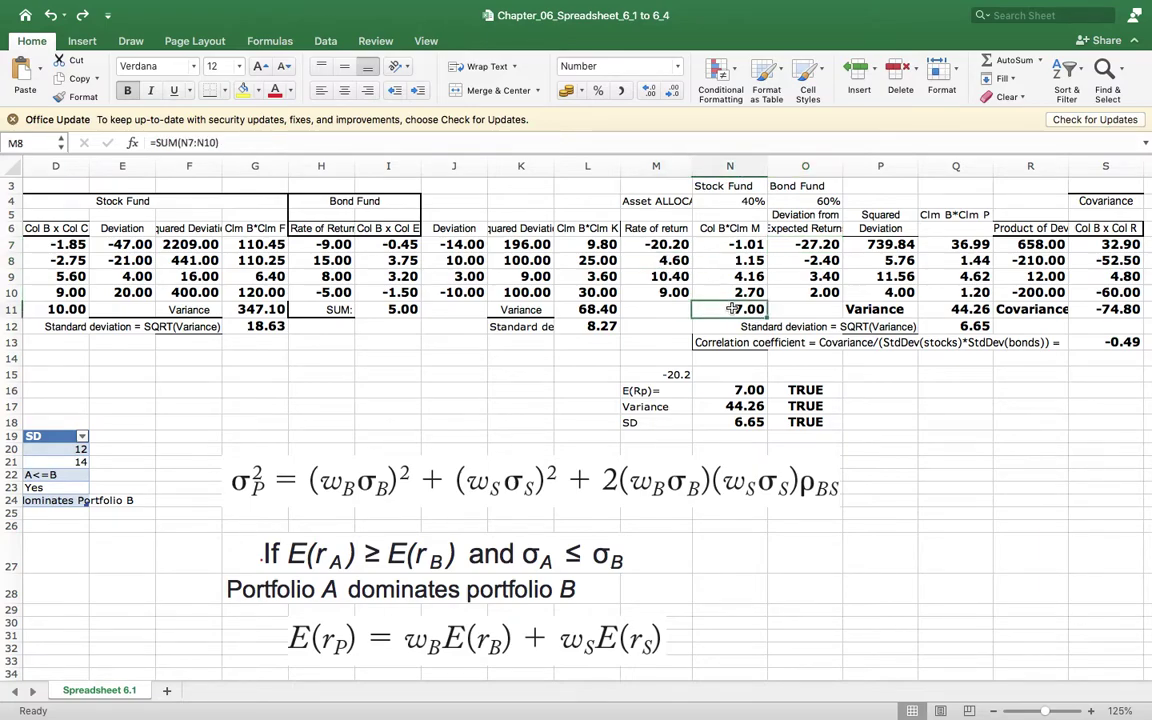
{"action": "left_click", "coordinate": [812, 259]}
{"action": "left_click", "coordinate": [630, 258]}
{"action": "left_click", "coordinate": [643, 276]}
{"action": "left_click", "coordinate": [745, 309]}
{"action": "left_click", "coordinate": [826, 277]}
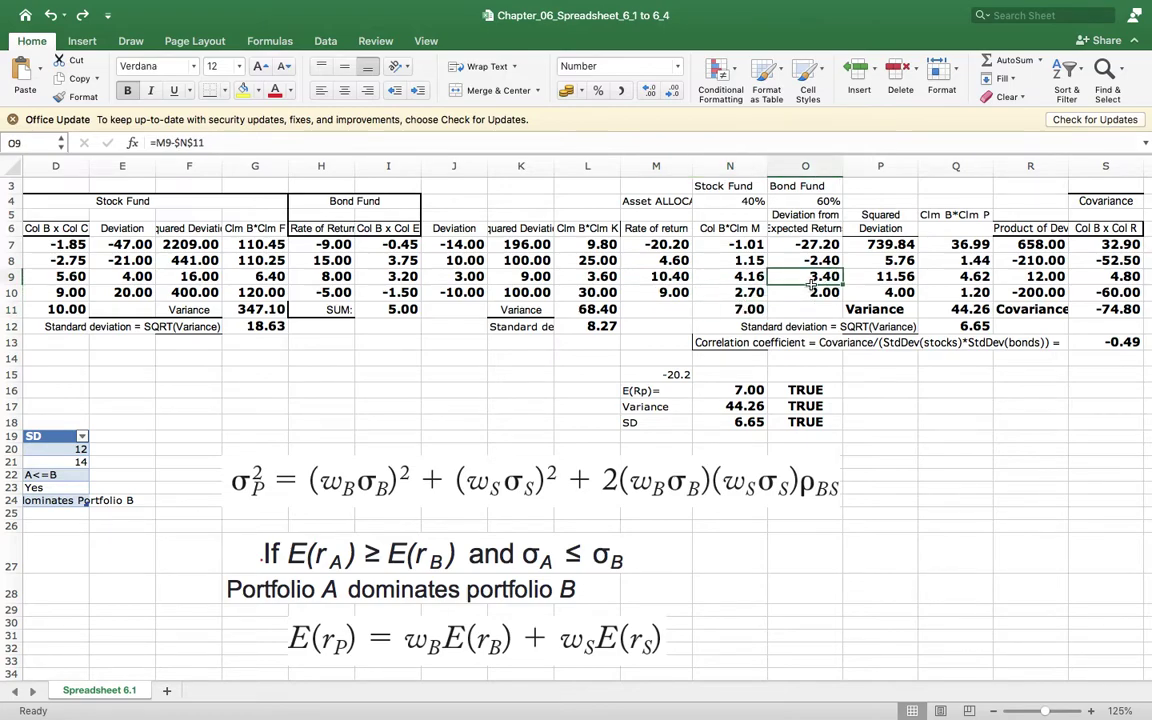
{"action": "left_click", "coordinate": [676, 291]}
{"action": "left_click", "coordinate": [735, 309]}
{"action": "left_click", "coordinate": [823, 294]}
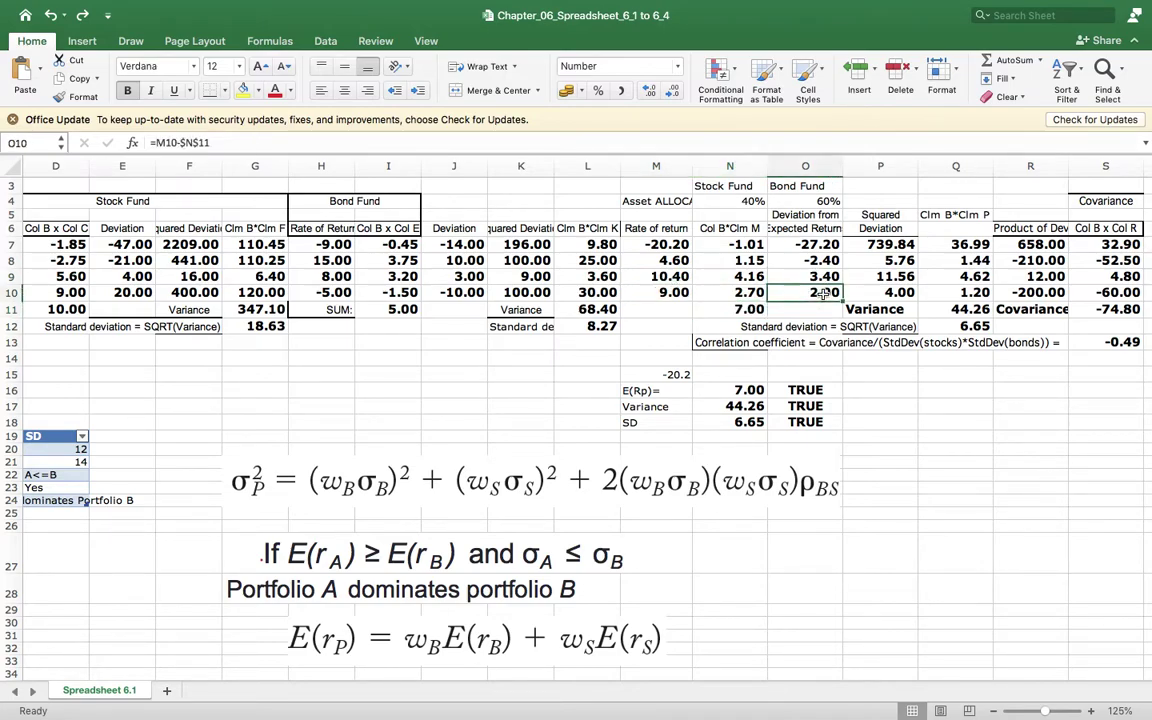
Examine the squared deviation in P7, its probability weighting in Q7, and the portfolio variance and standard deviation in Q11:Q12
{"action": "left_click", "coordinate": [878, 245]}
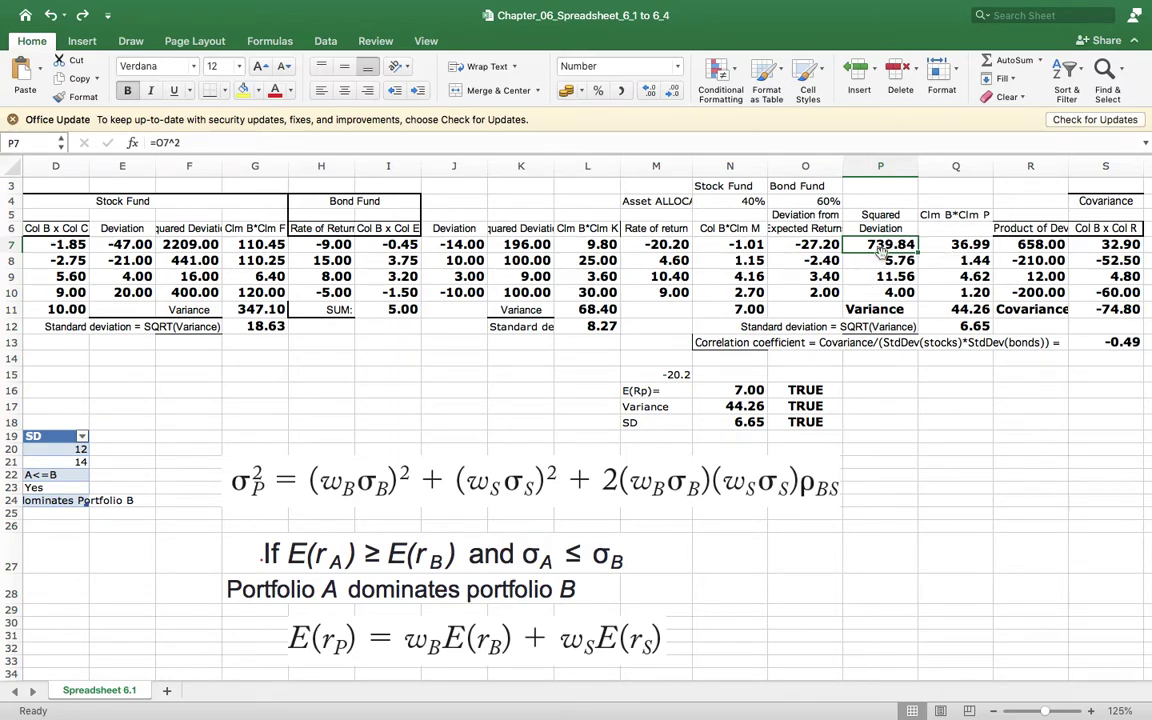
{"action": "left_click", "coordinate": [961, 244]}
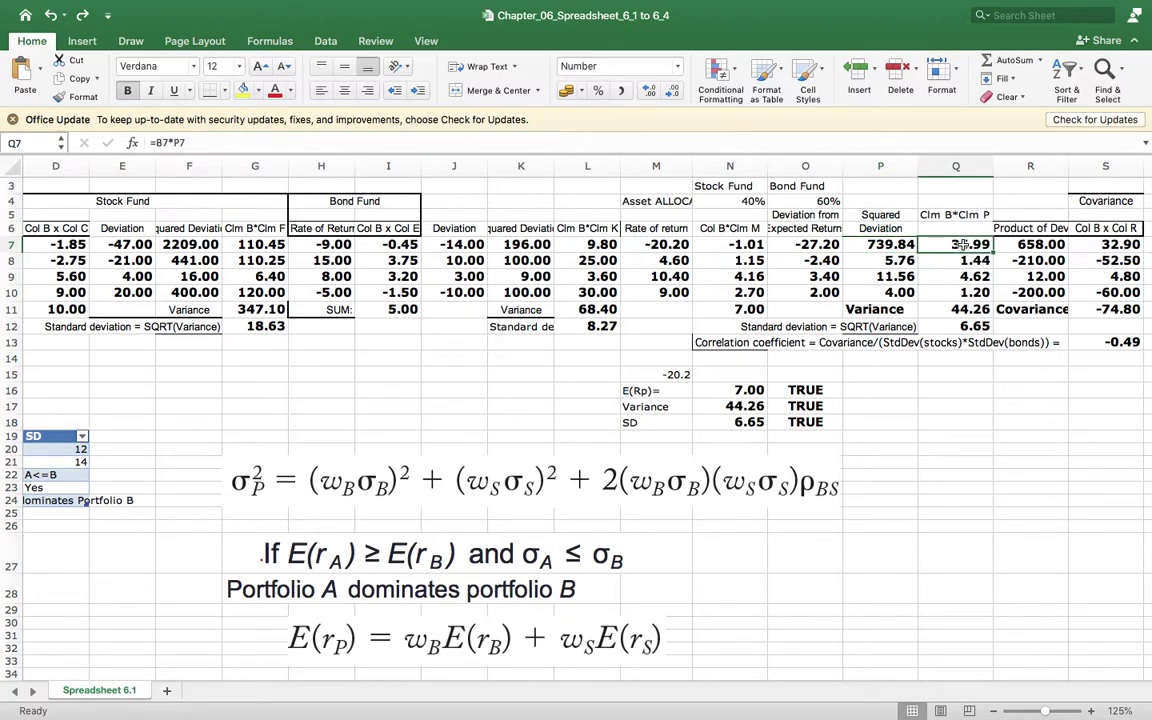
{"action": "left_click", "coordinate": [952, 309]}
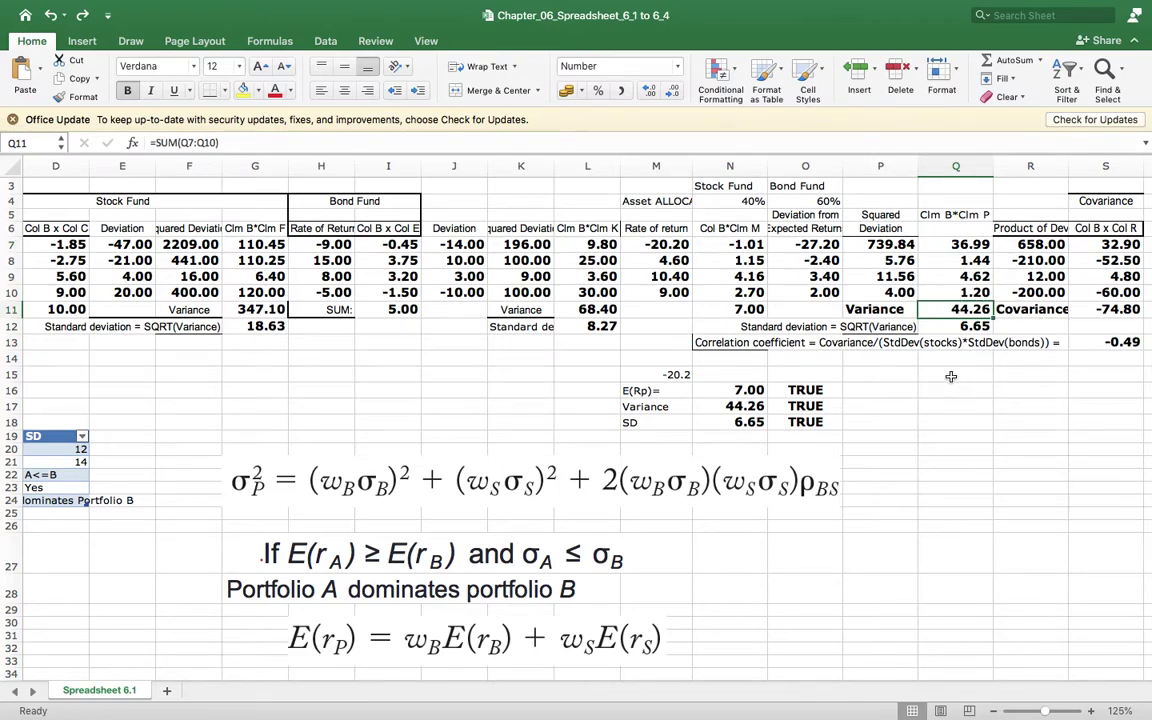
{"action": "left_click", "coordinate": [976, 326]}
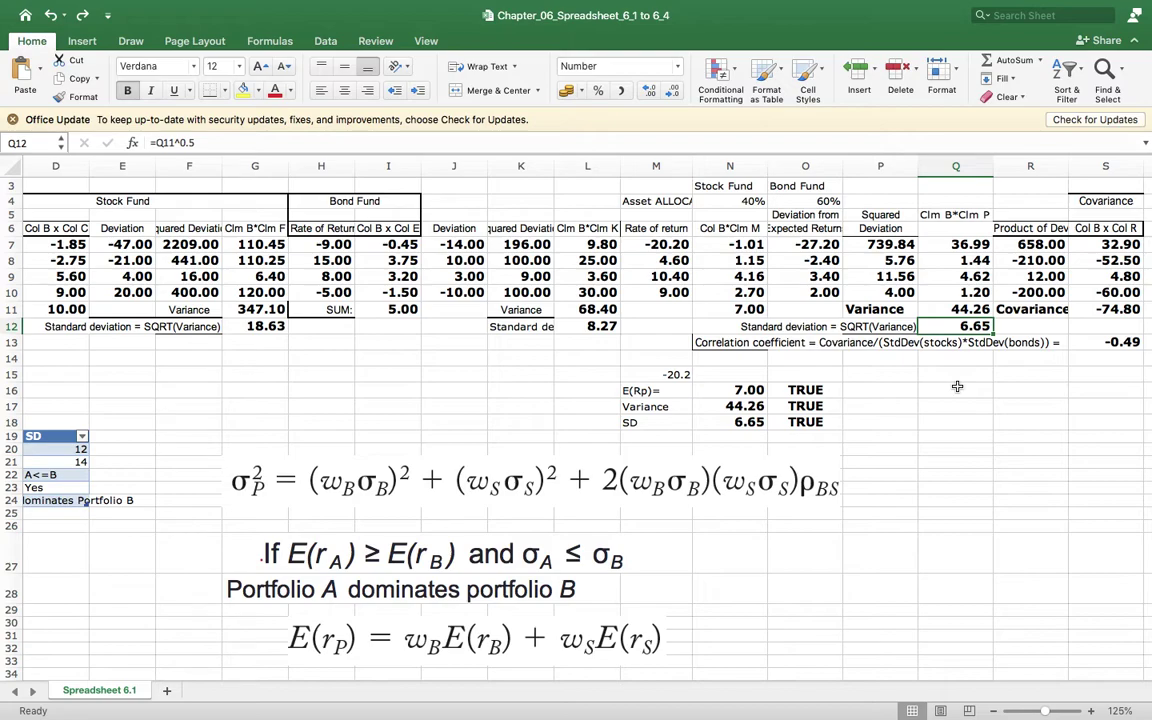
Compare the standard deviations of the stock fund in G12, the bond fund in L12 and the portfolio in Q12
{"action": "left_click", "coordinate": [260, 330]}
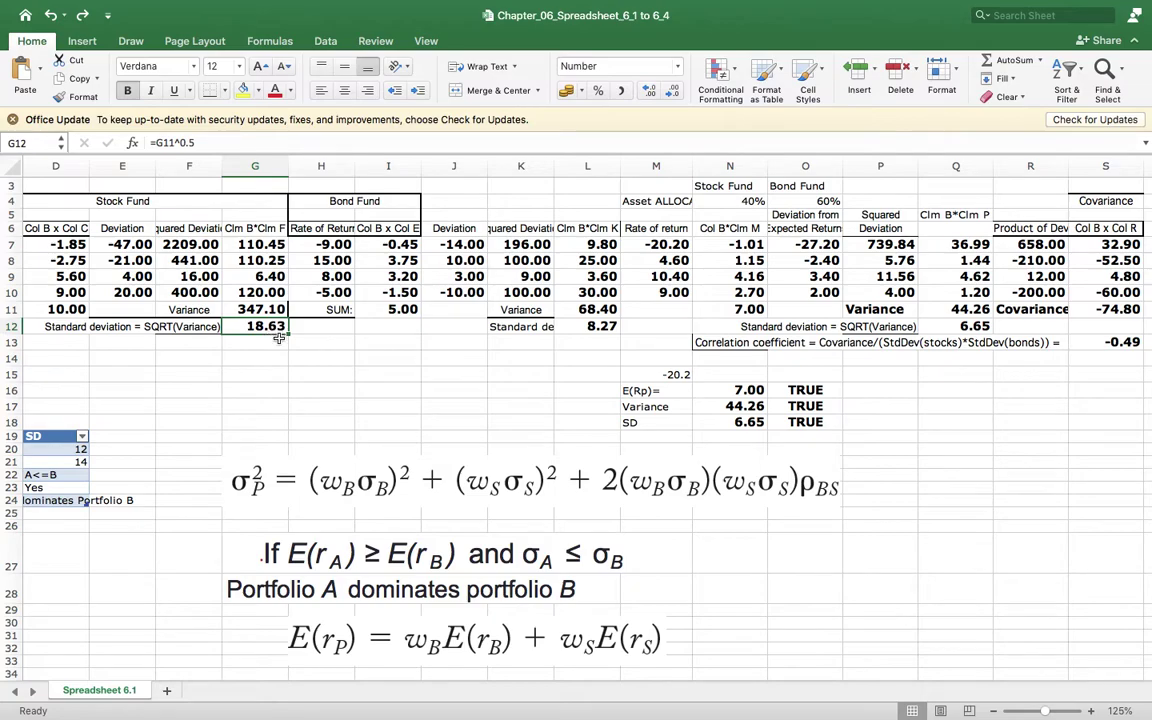
{"action": "left_click", "coordinate": [603, 323]}
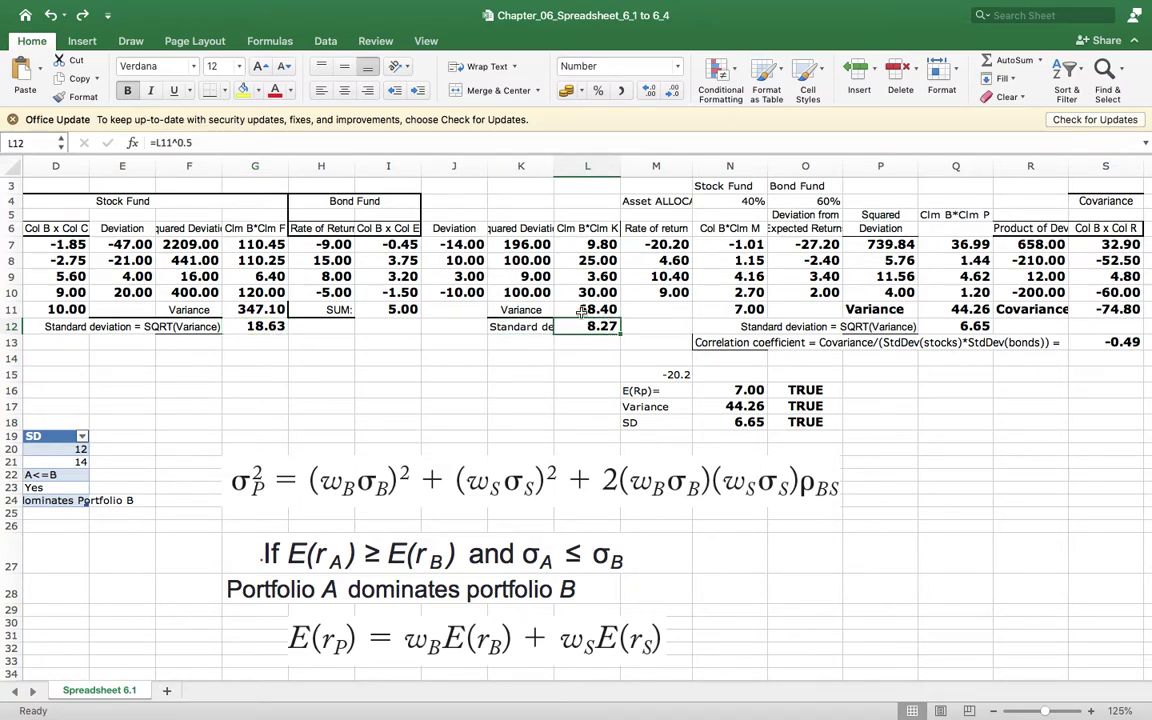
{"action": "left_click", "coordinate": [563, 360]}
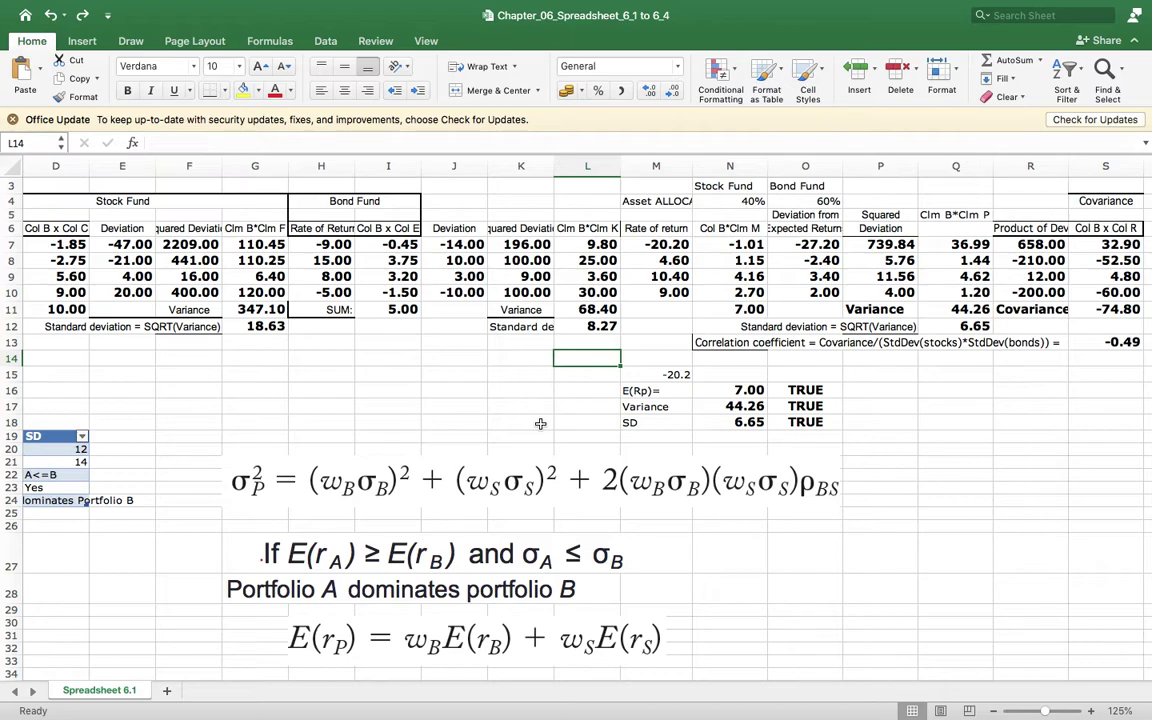
{"action": "left_click", "coordinate": [966, 328]}
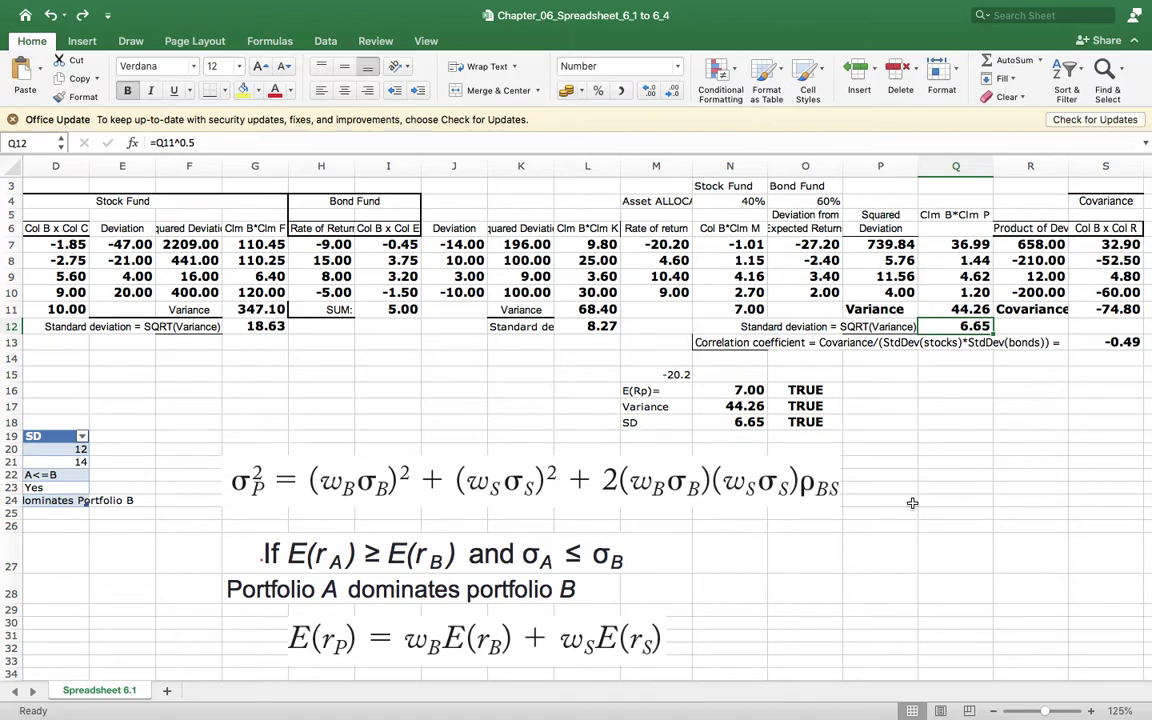
{"action": "left_click", "coordinate": [594, 326]}
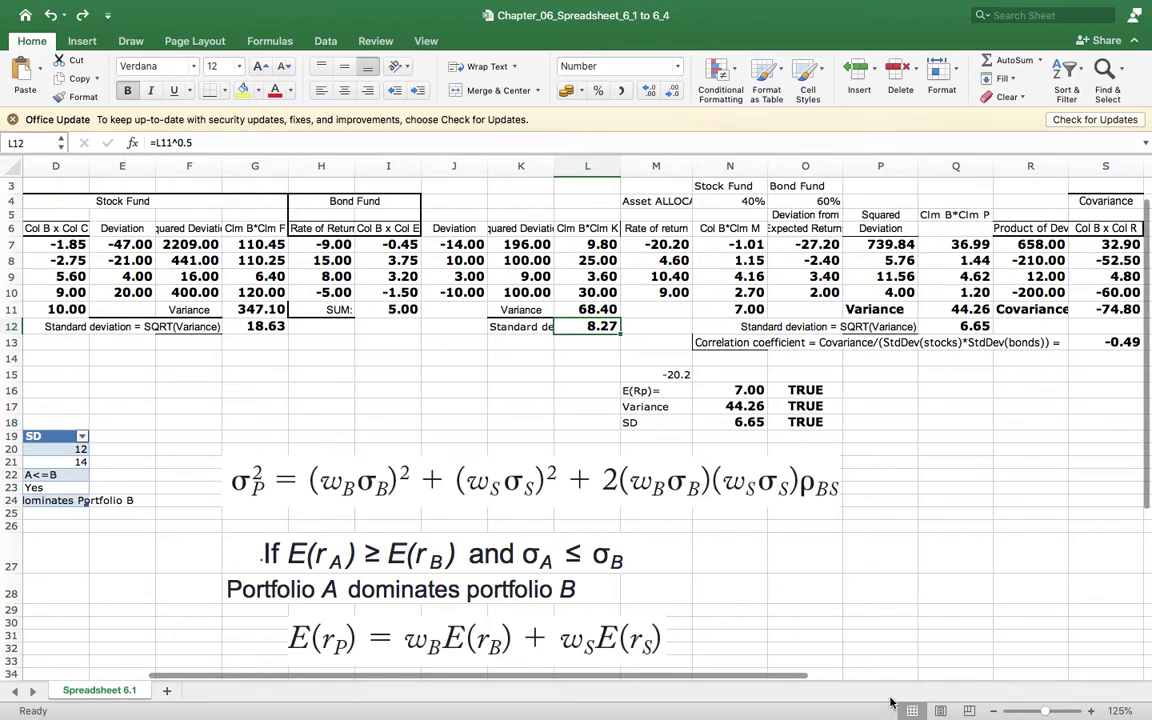
Compare the bond fund's expected return in I11 and standard deviation in L12 with the portfolio's expected return in N11
{"action": "scroll", "coordinate": [766, 681], "scroll_direction": "left", "scroll_amount": 2}
{"action": "scroll", "coordinate": [766, 681], "scroll_direction": "left", "scroll_amount": 2}
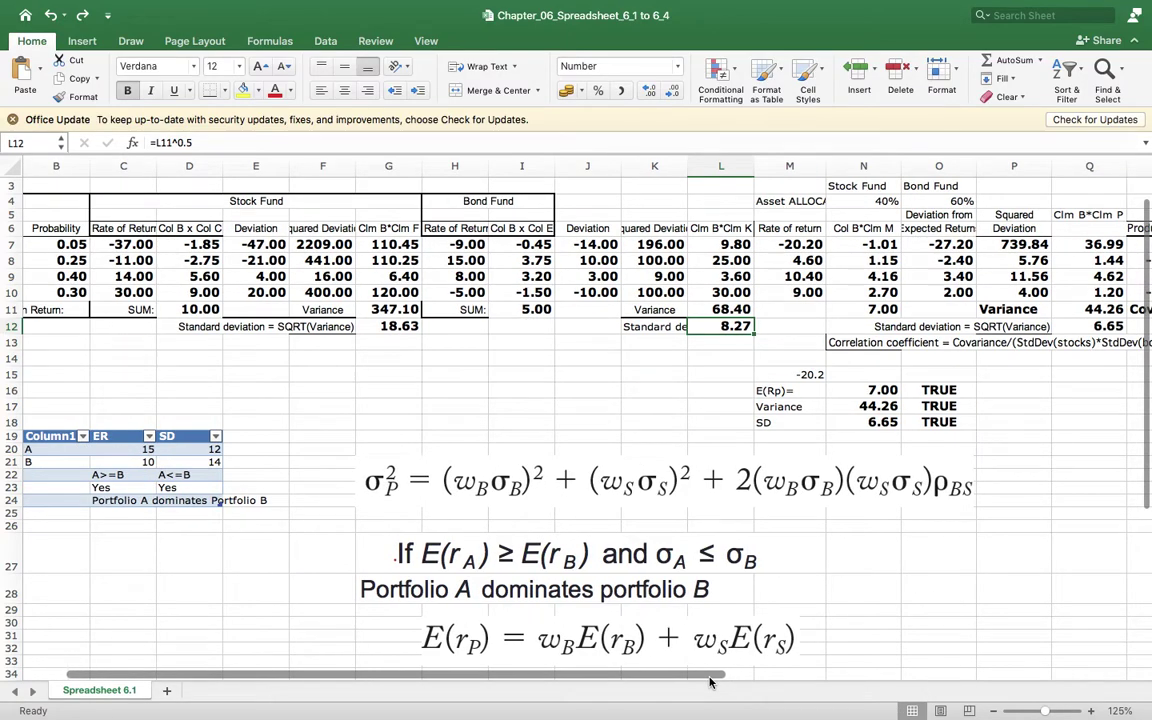
{"action": "scroll", "coordinate": [750, 675], "scroll_direction": "right", "scroll_amount": 2}
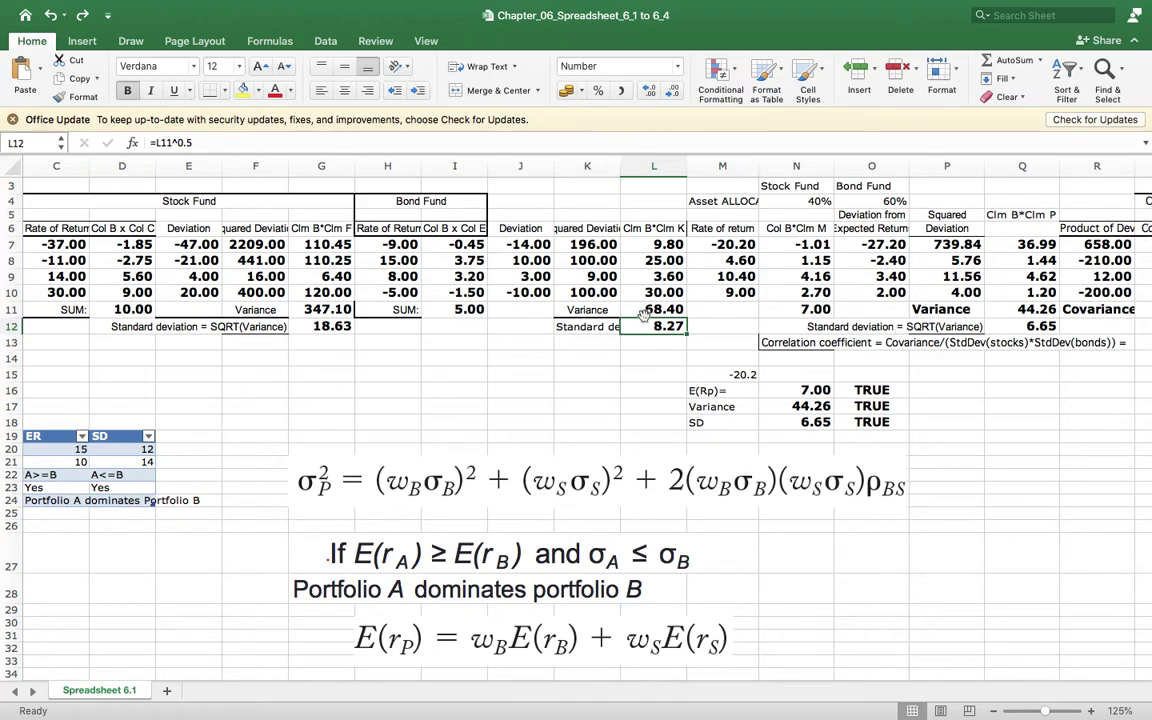
{"action": "left_click", "coordinate": [472, 310]}
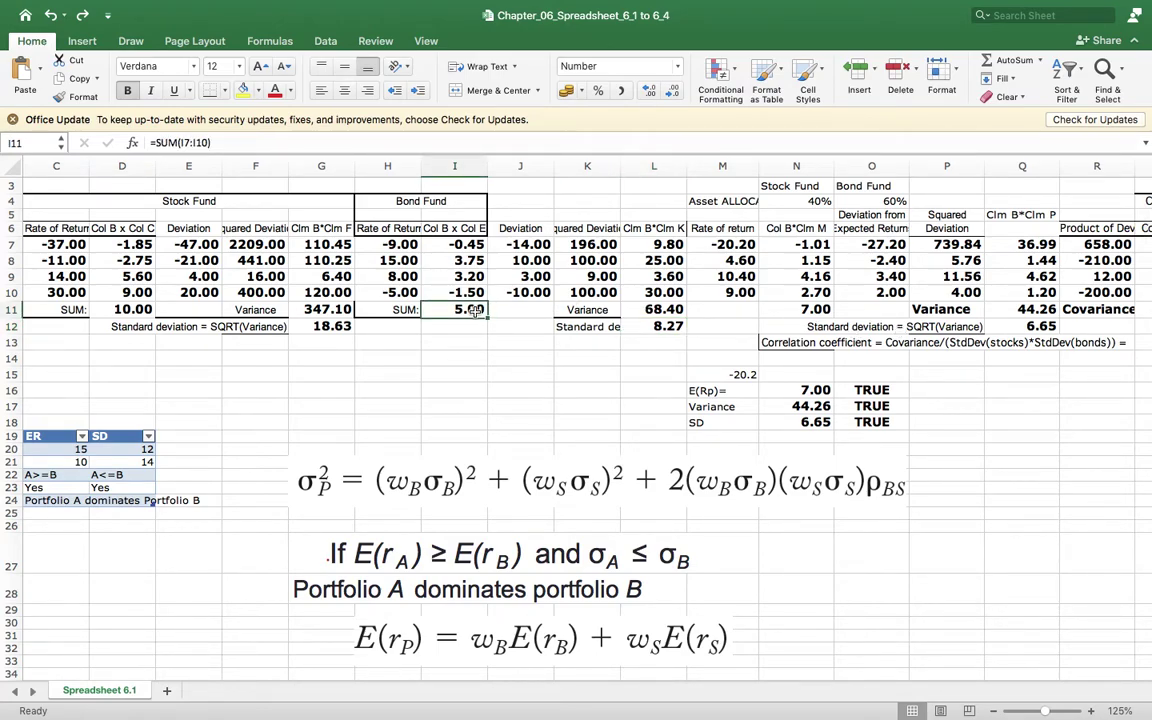
{"action": "left_click", "coordinate": [655, 327]}
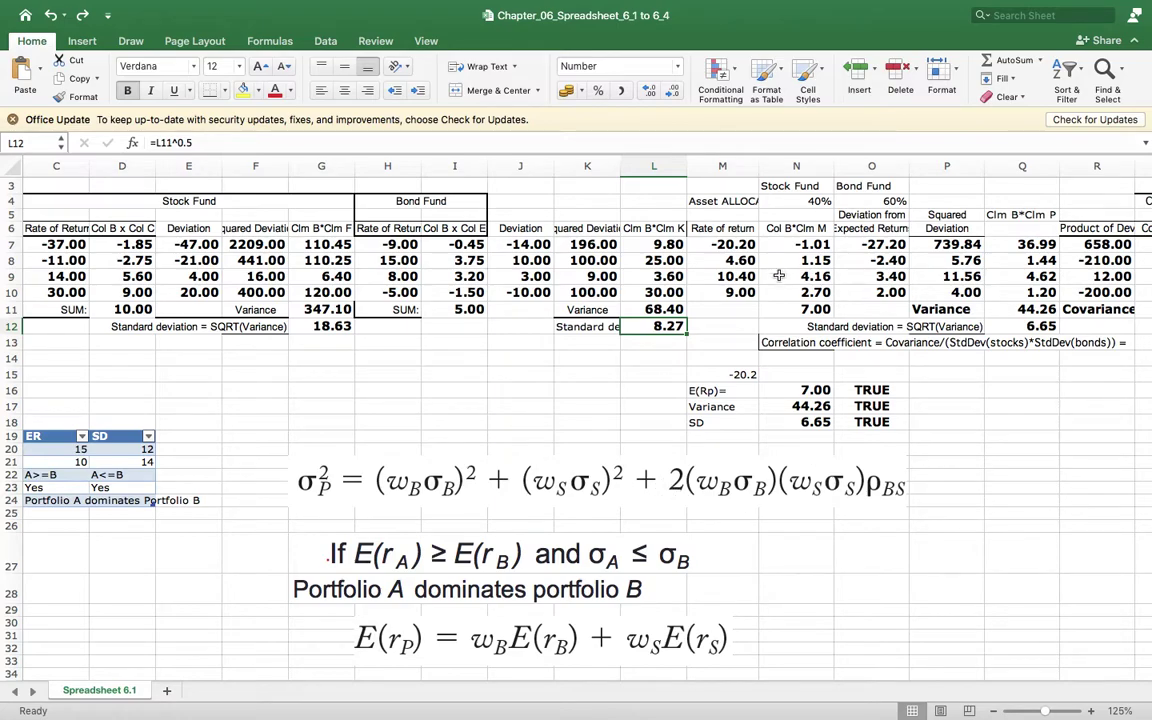
{"action": "left_click", "coordinate": [820, 309]}
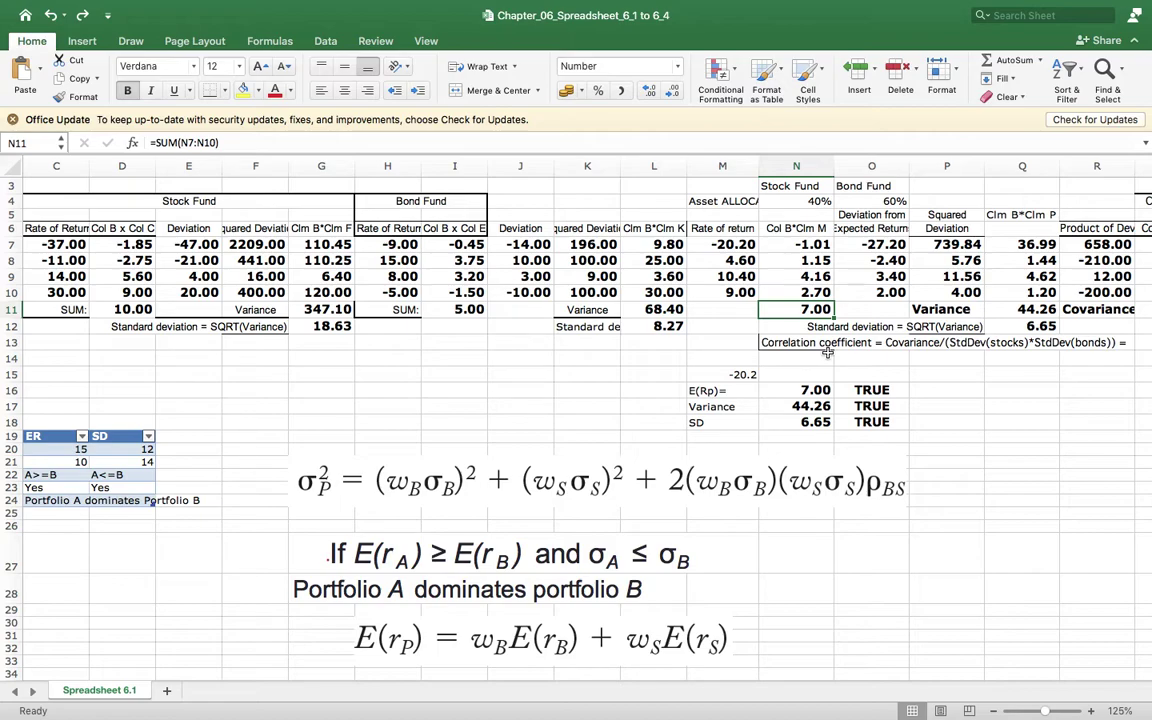
Fill row 20 of the ER/SD comparison table with the label Bond, expected return 5 and standard deviation 8.27
{"action": "left_click", "coordinate": [468, 309]}
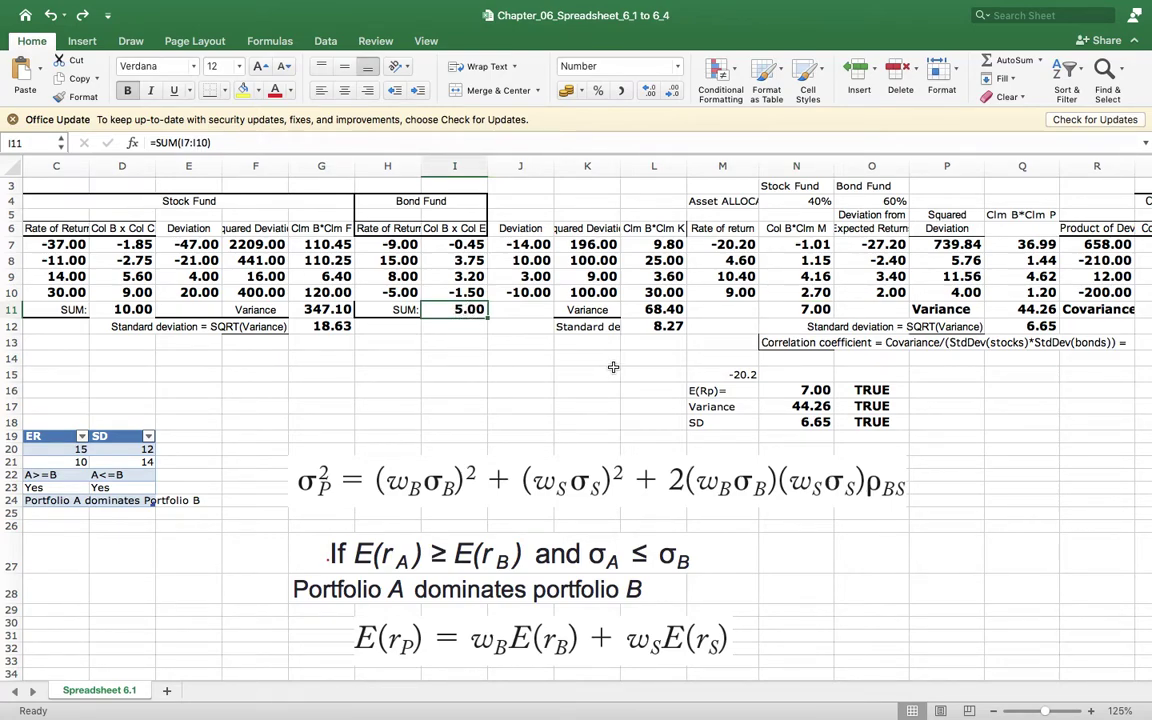
{"action": "left_click", "coordinate": [657, 327]}
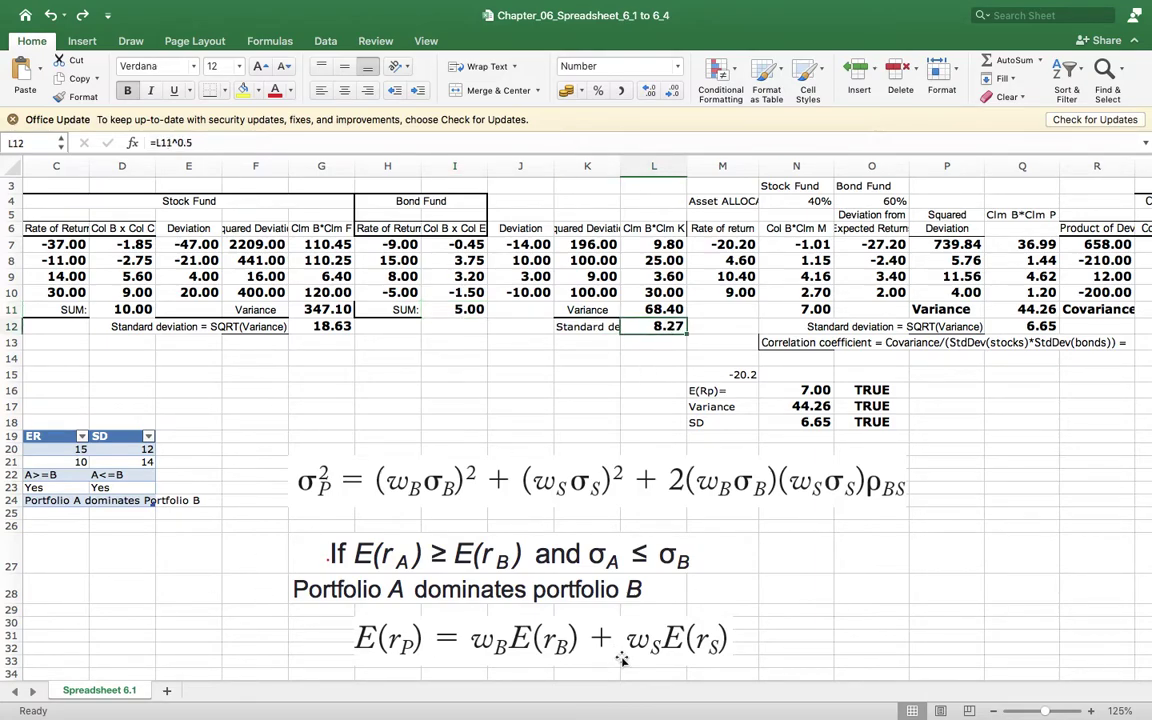
{"action": "scroll", "coordinate": [463, 606], "scroll_direction": "left", "scroll_amount": 3}
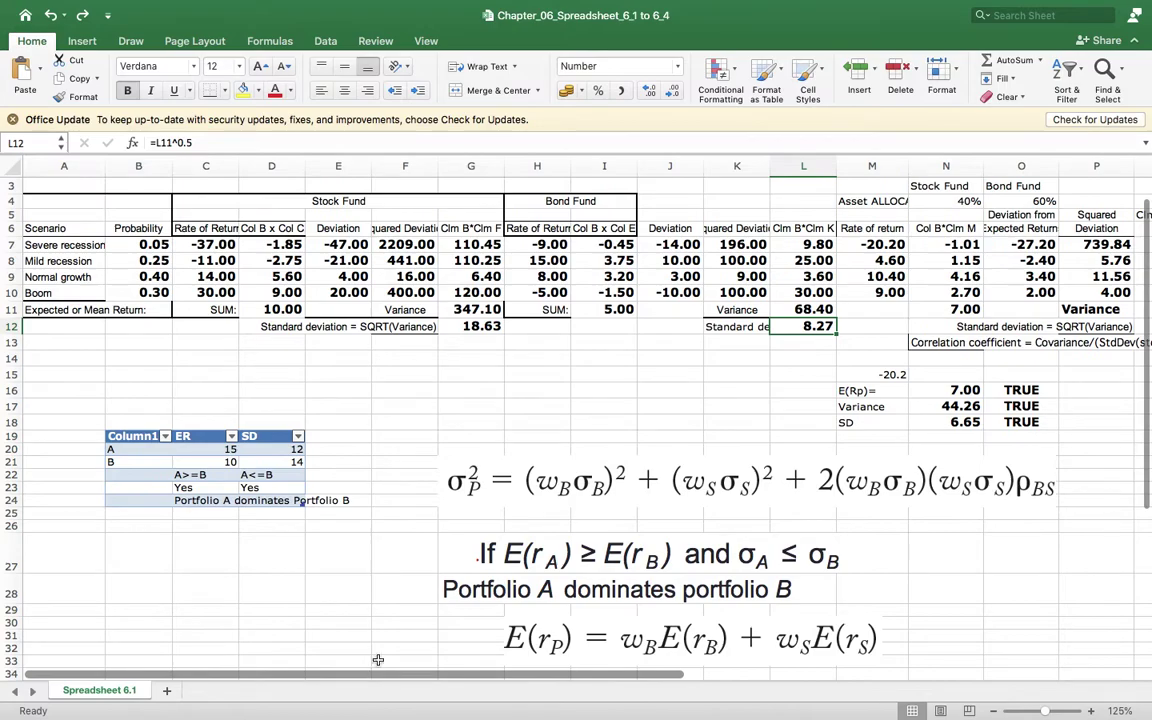
{"action": "left_click", "coordinate": [223, 449]}
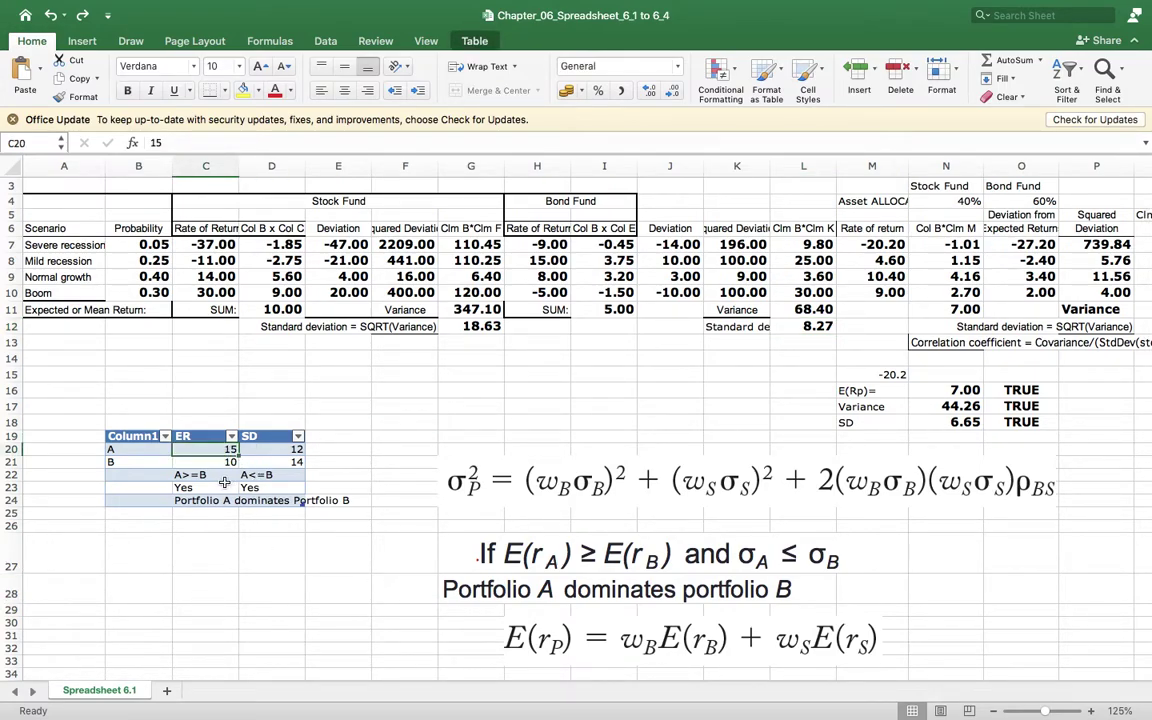
{"action": "left_click", "coordinate": [135, 450]}
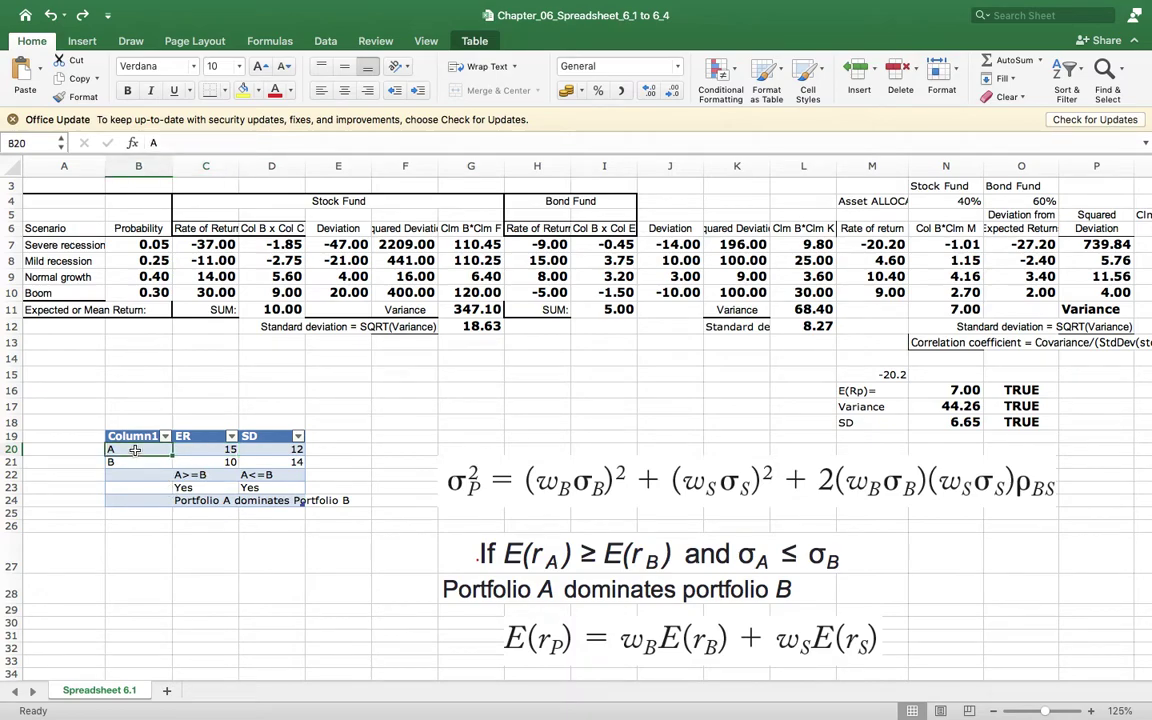
{"action": "type", "text": "Bond"}
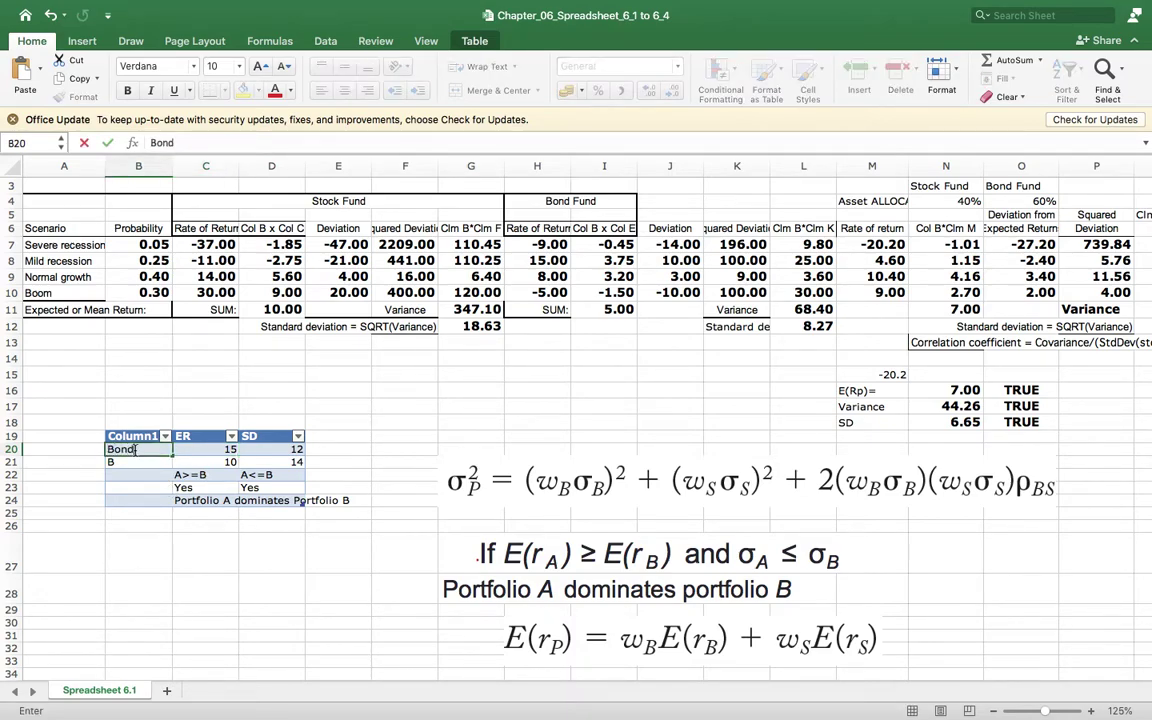
{"action": "key", "text": "Tab"}
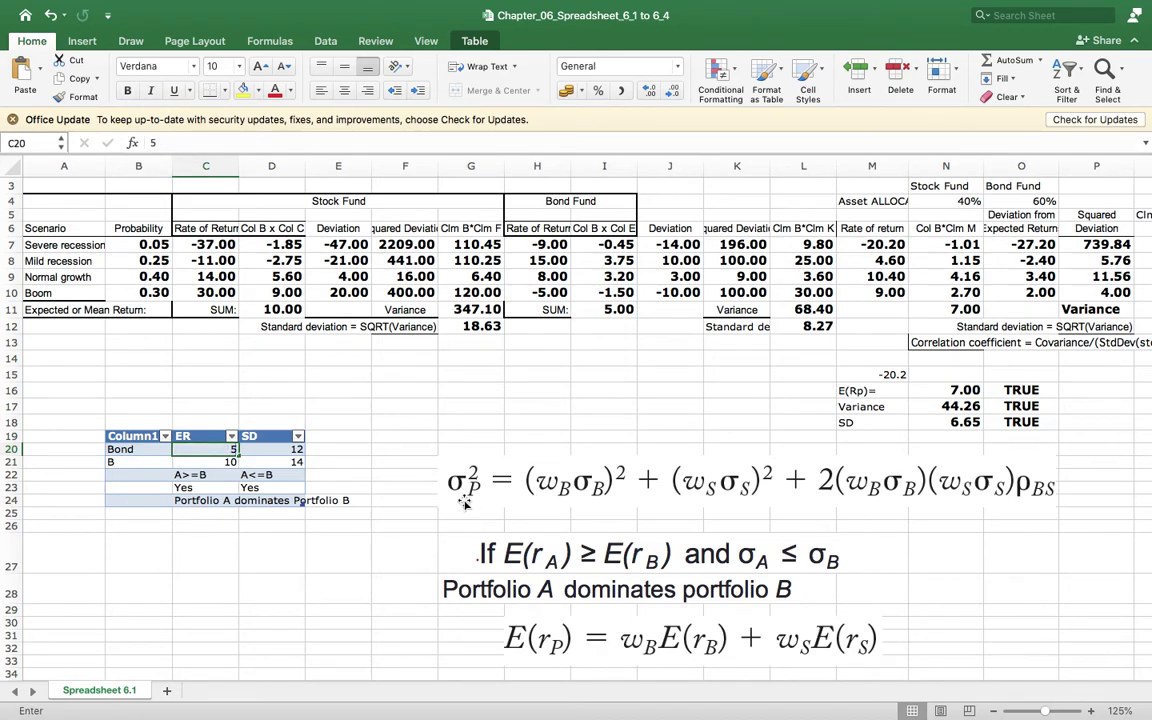
{"action": "type", "text": "5"}
{"action": "key", "text": "Tab"}
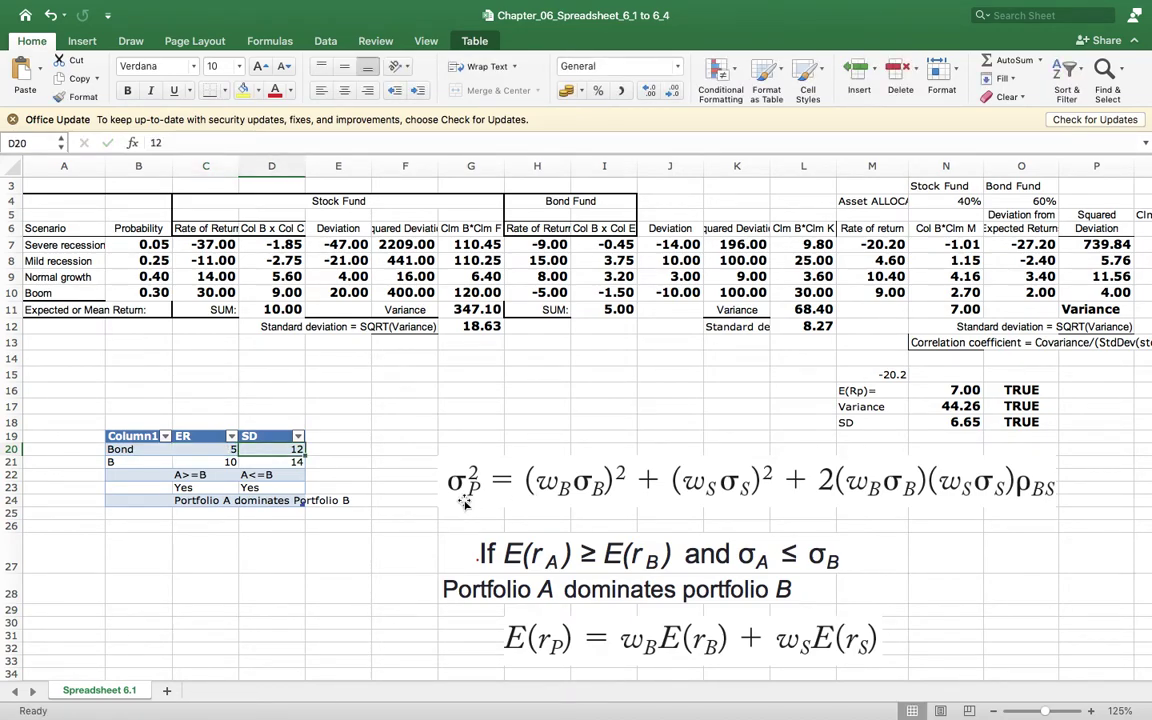
{"action": "type", "text": "8.27"}
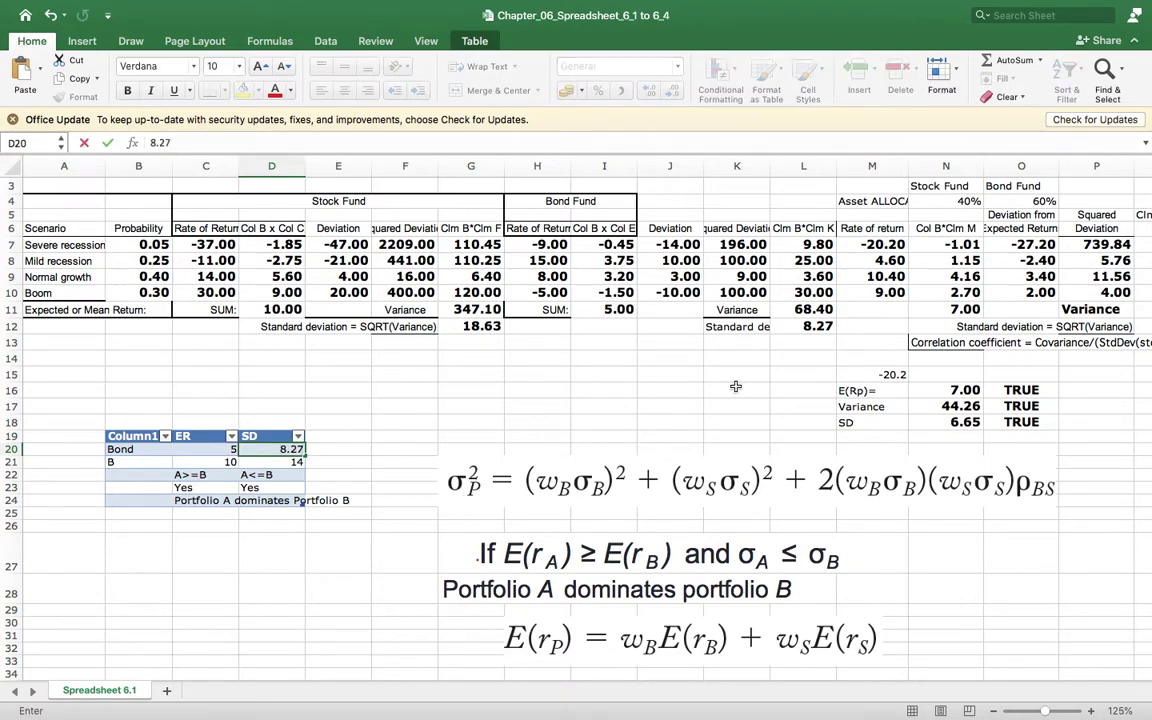
{"action": "left_click", "coordinate": [588, 392]}
Fill row 21 of the comparison table with the label 40:60, expected return 7 and standard deviation 6.65
{"action": "left_click", "coordinate": [119, 462]}
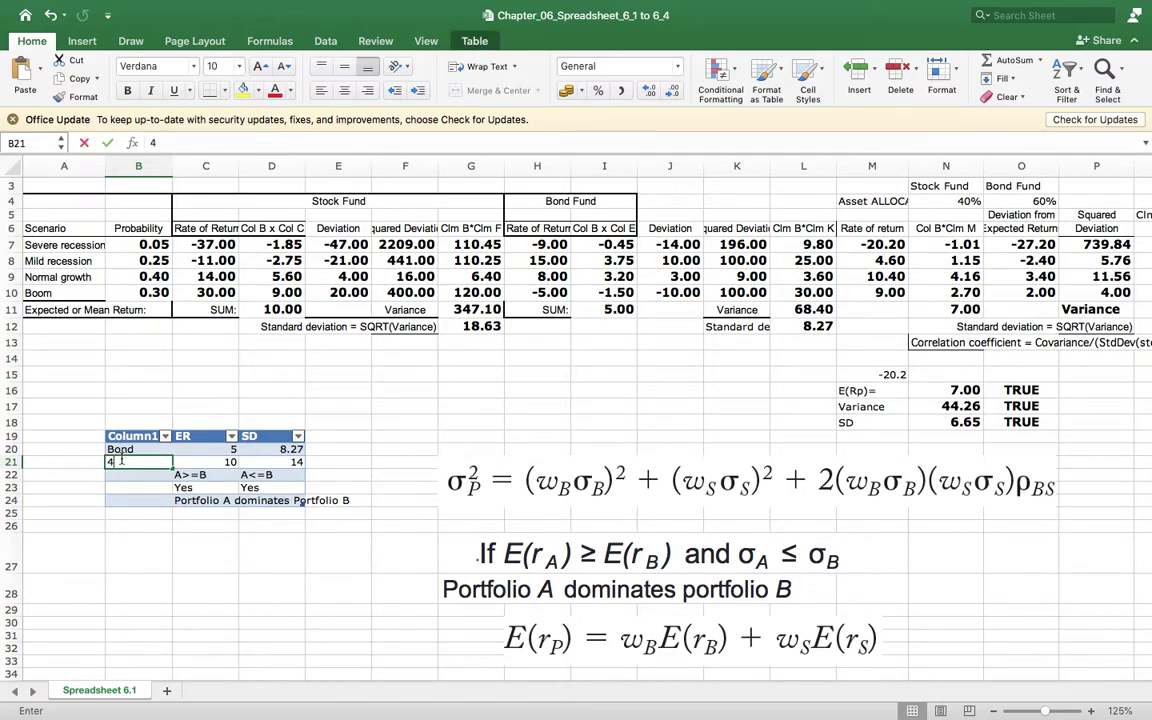
{"action": "type", "text": "40%"}
{"action": "key", "text": "BackSpace"}
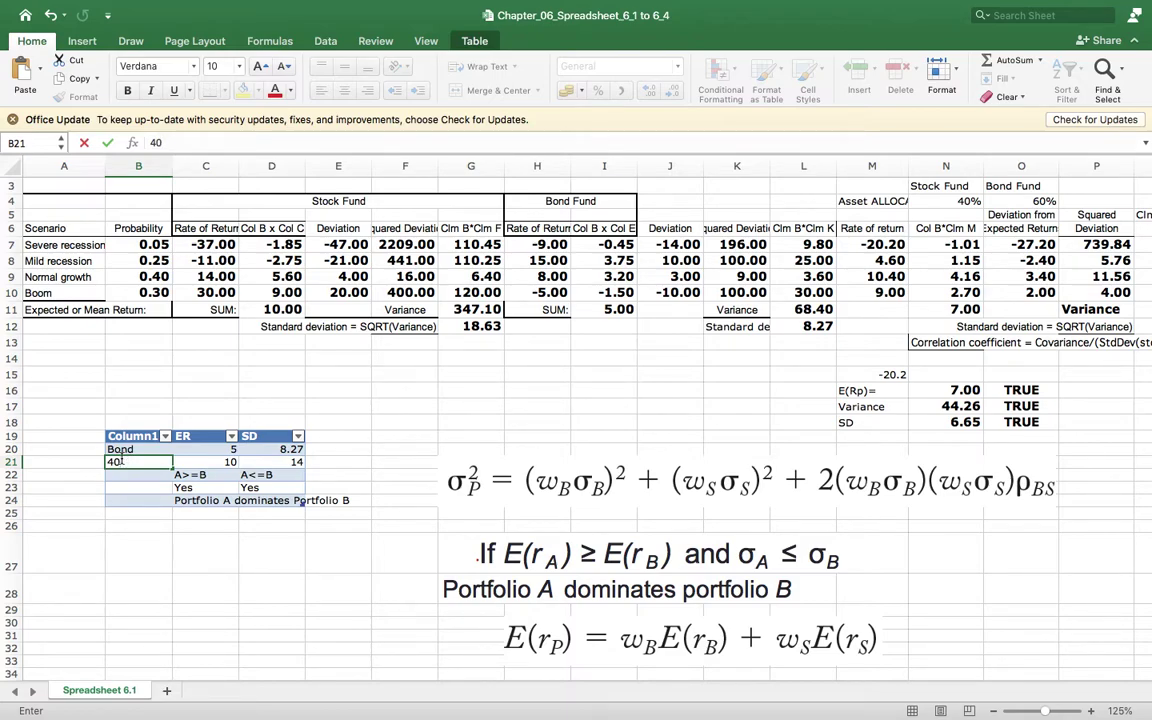
{"action": "type", "text": ":60"}
{"action": "left_click", "coordinate": [231, 462]}
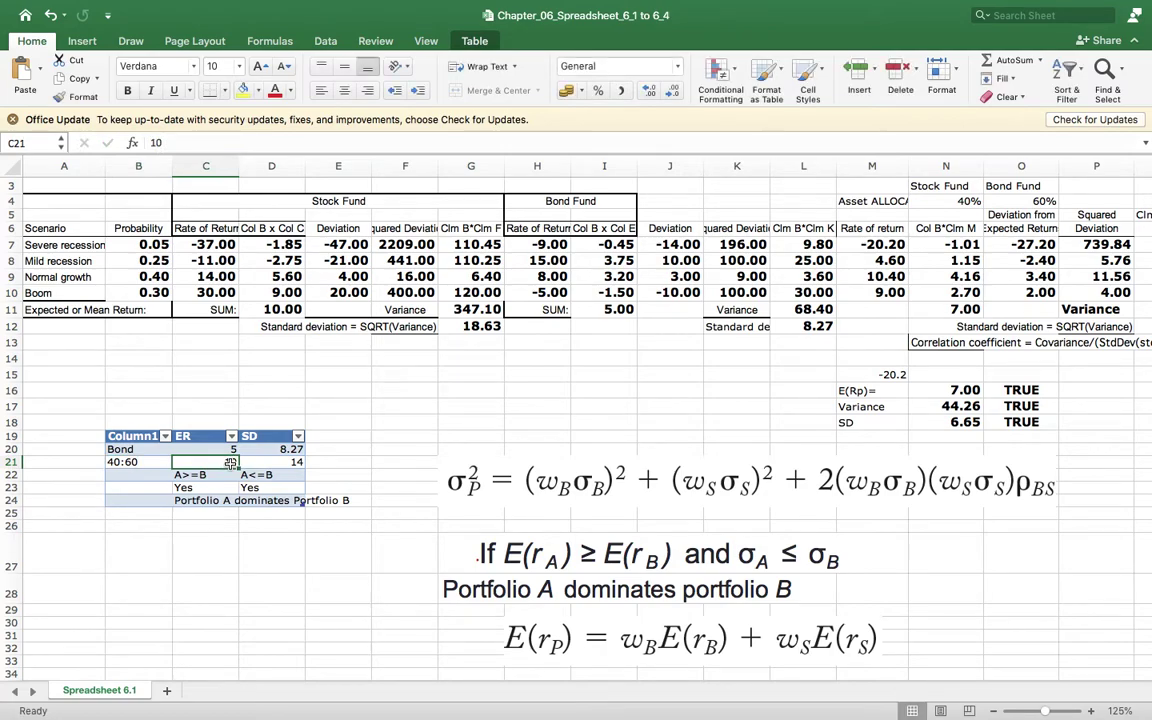
{"action": "key", "text": "Right"}
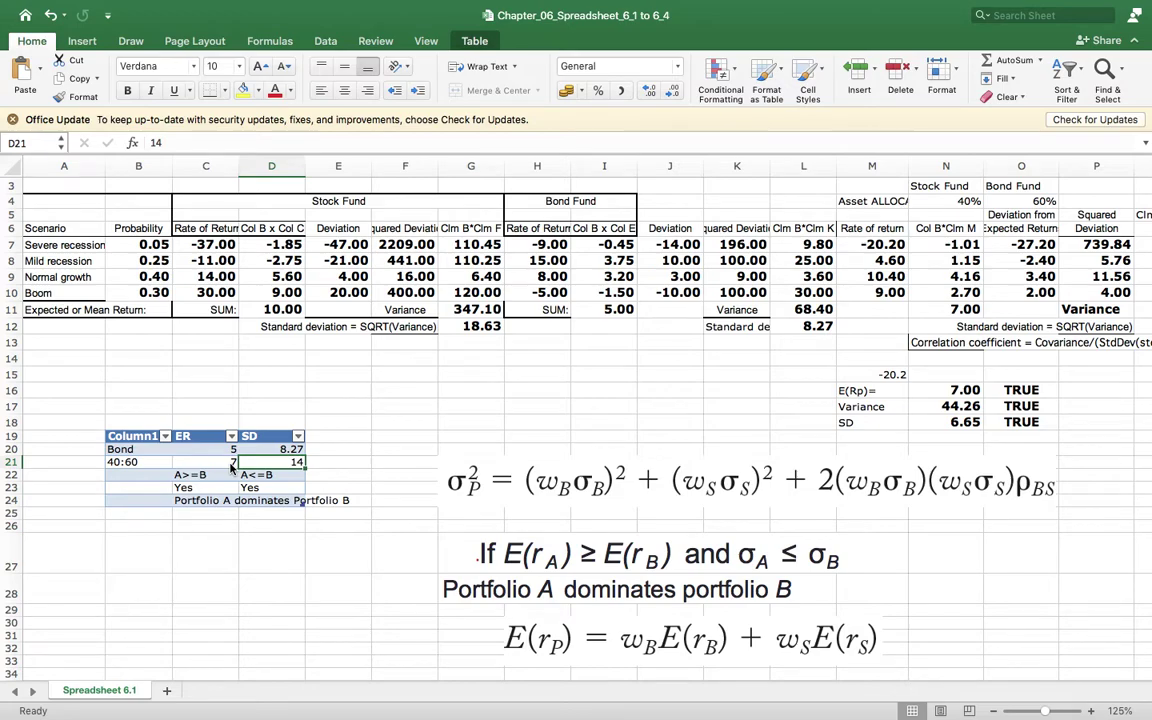
{"action": "left_click_drag", "start_coordinate": [441, 675], "coordinate": [480, 665]}
{"action": "type", "text": "6.65"}
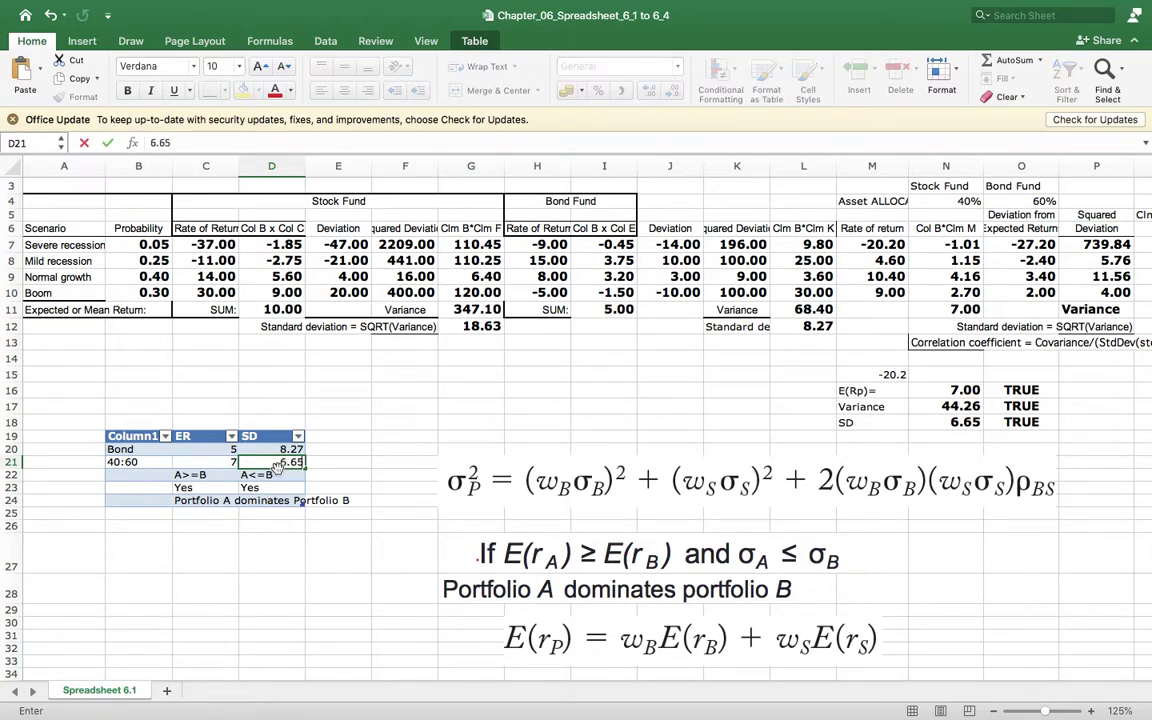
{"action": "left_click", "coordinate": [425, 458]}
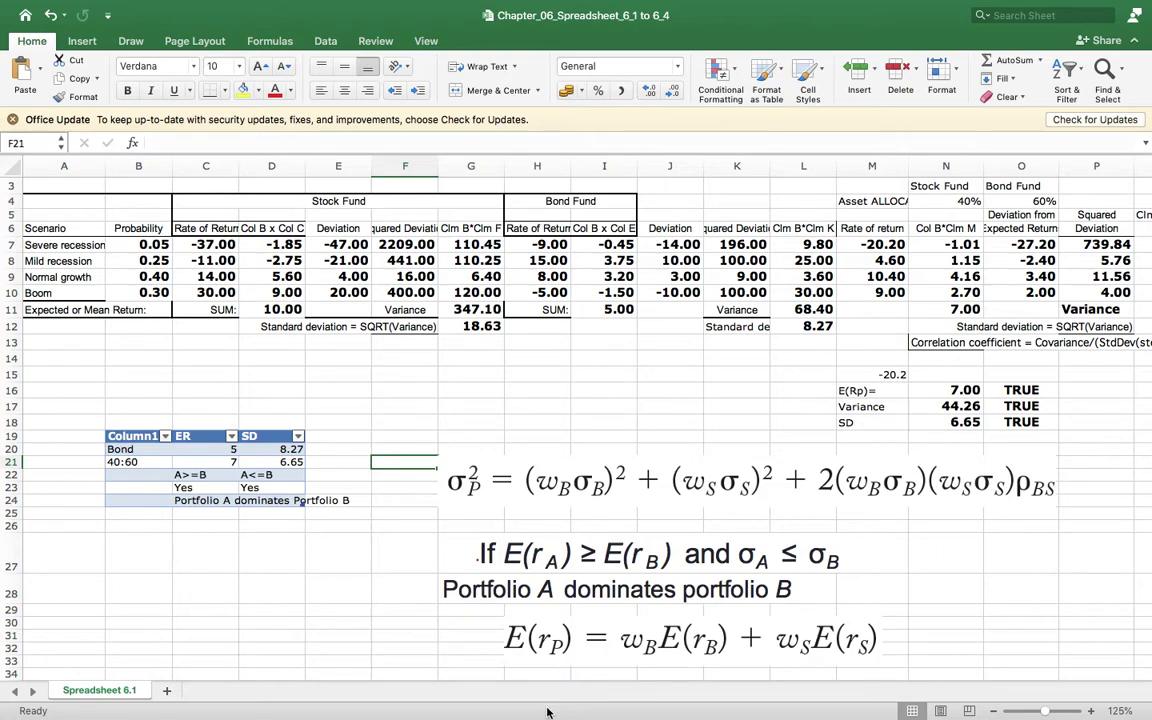
Switch to the PowerPoint presentation and read the Mean-Variance Criterion on slide 13
{"action": "key", "text": "super+Tab"}
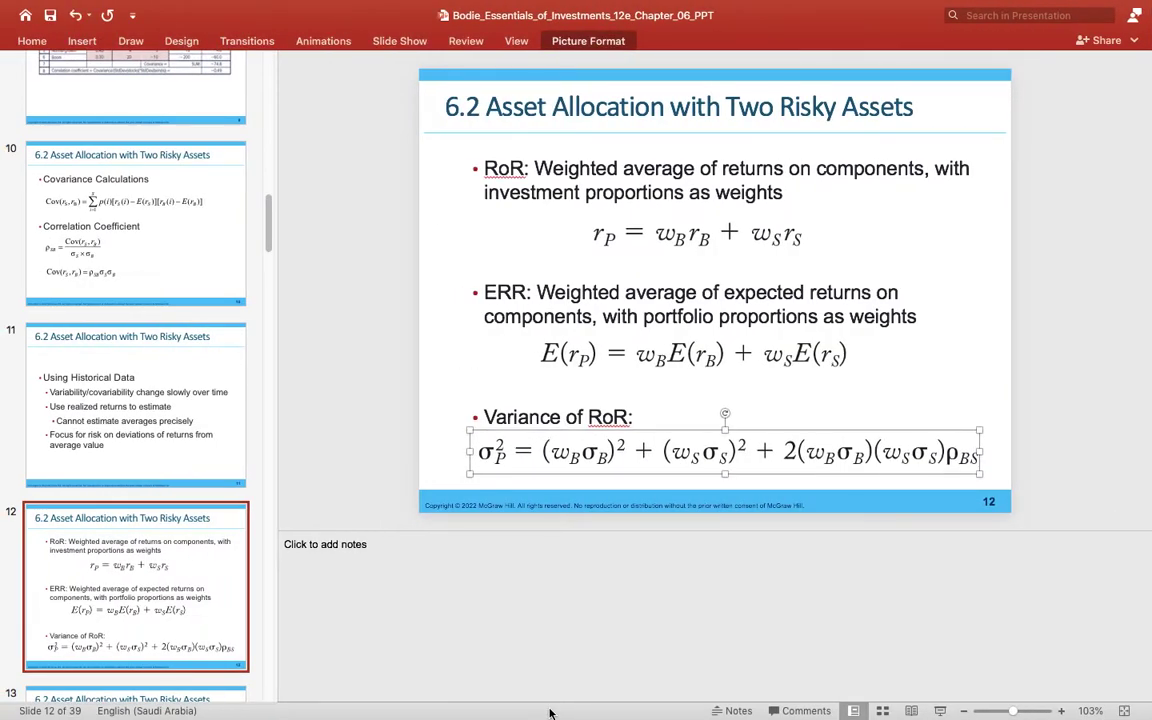
{"action": "left_click", "coordinate": [138, 573]}
{"action": "key", "text": "Down"}
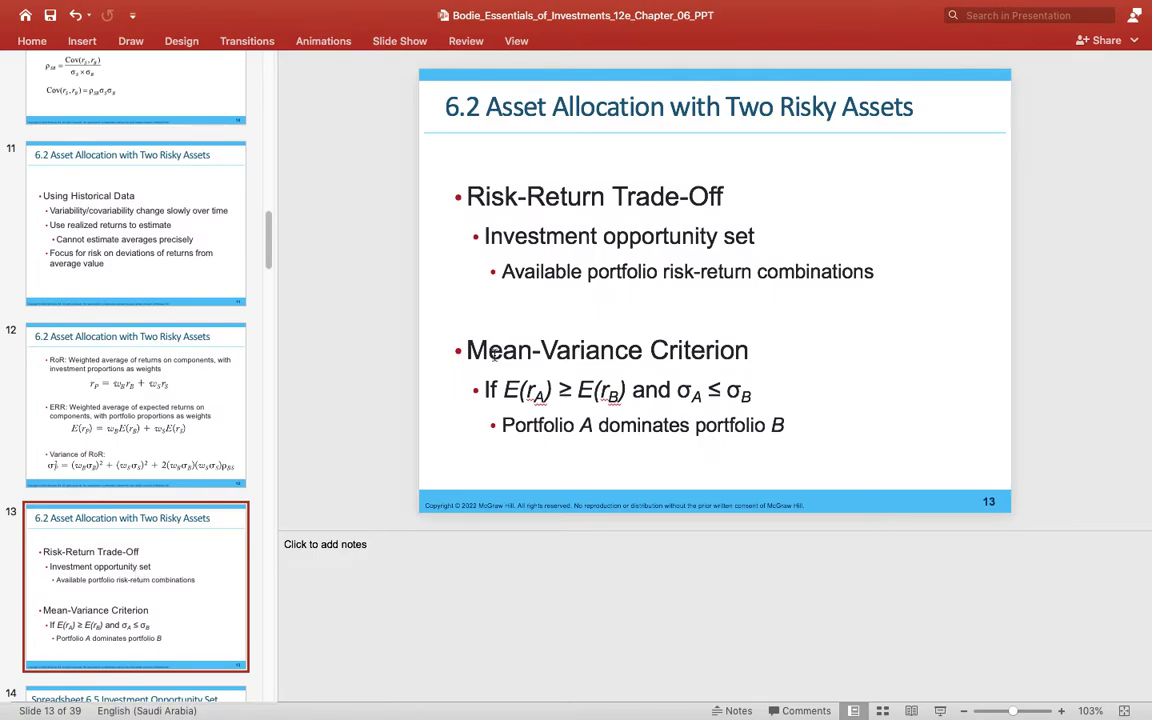
{"action": "left_click", "coordinate": [470, 350]}
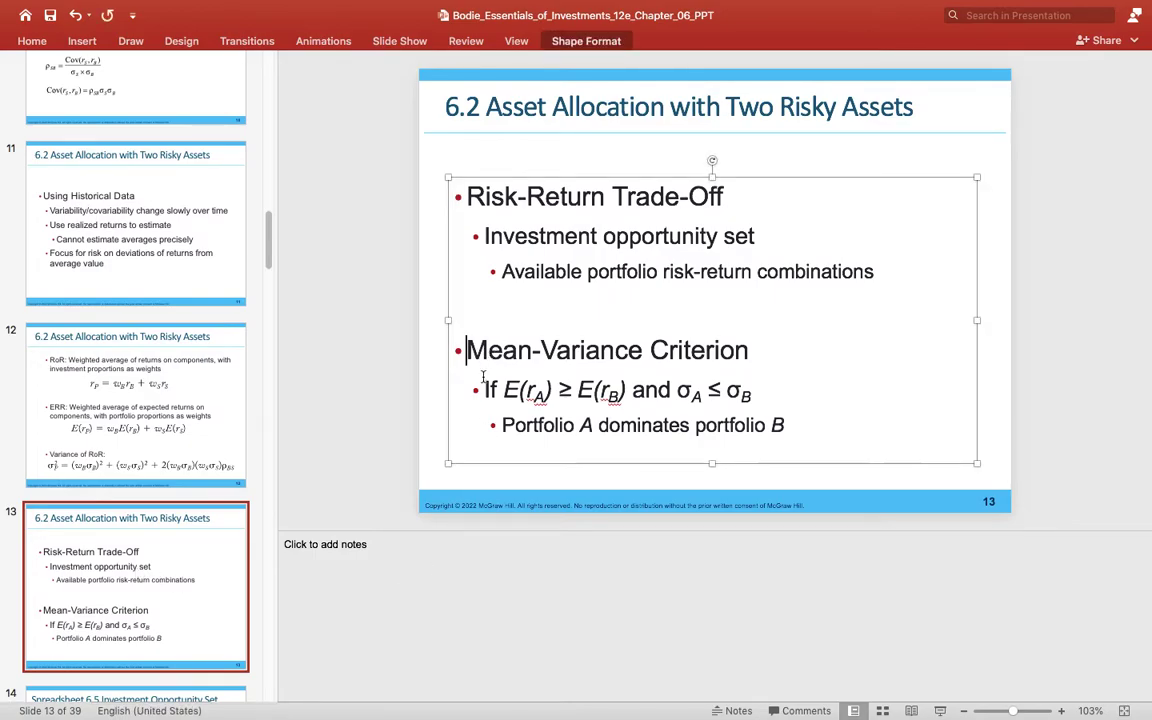
Return to the Excel workbook and enter the heading "Mean variance Criterion" in B18 above the comparison table
{"action": "key", "text": "super+Tab"}
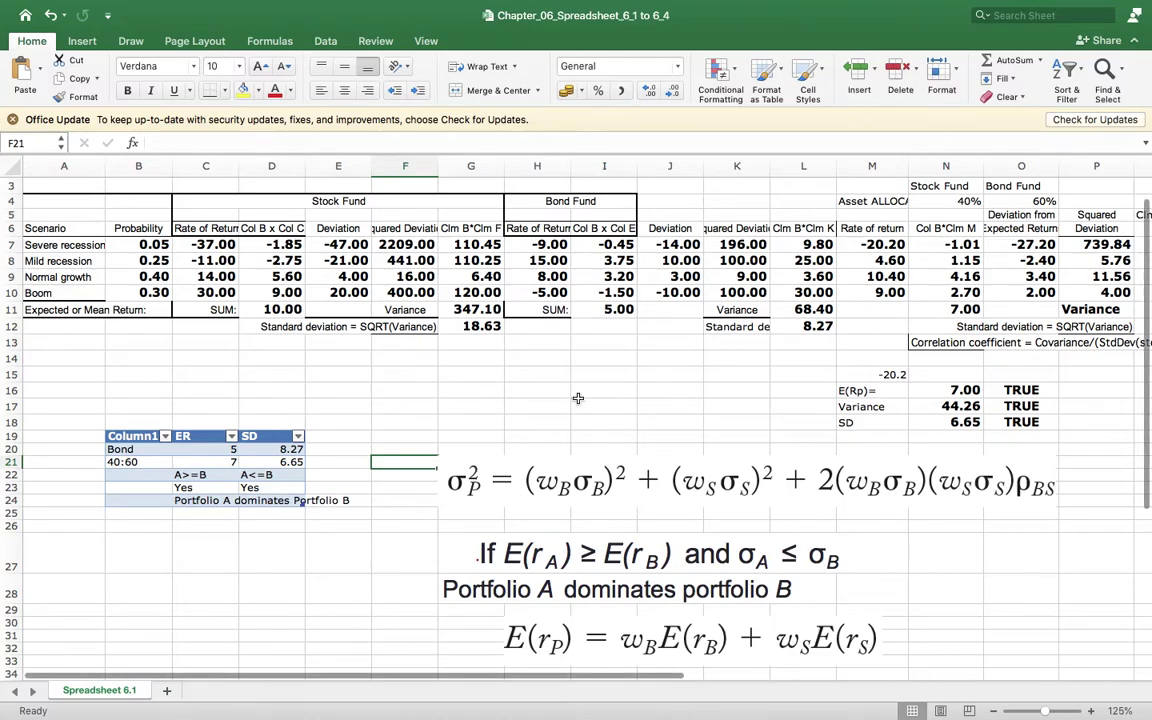
{"action": "left_click", "coordinate": [134, 421]}
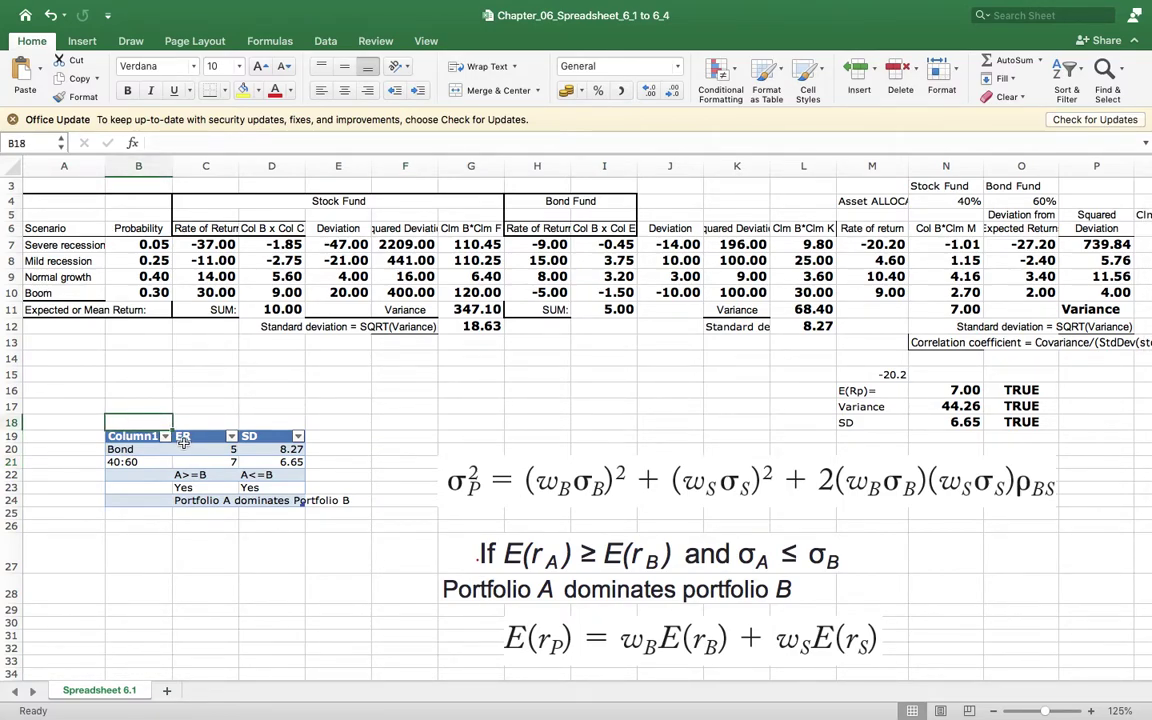
{"action": "type", "text": "Me"}
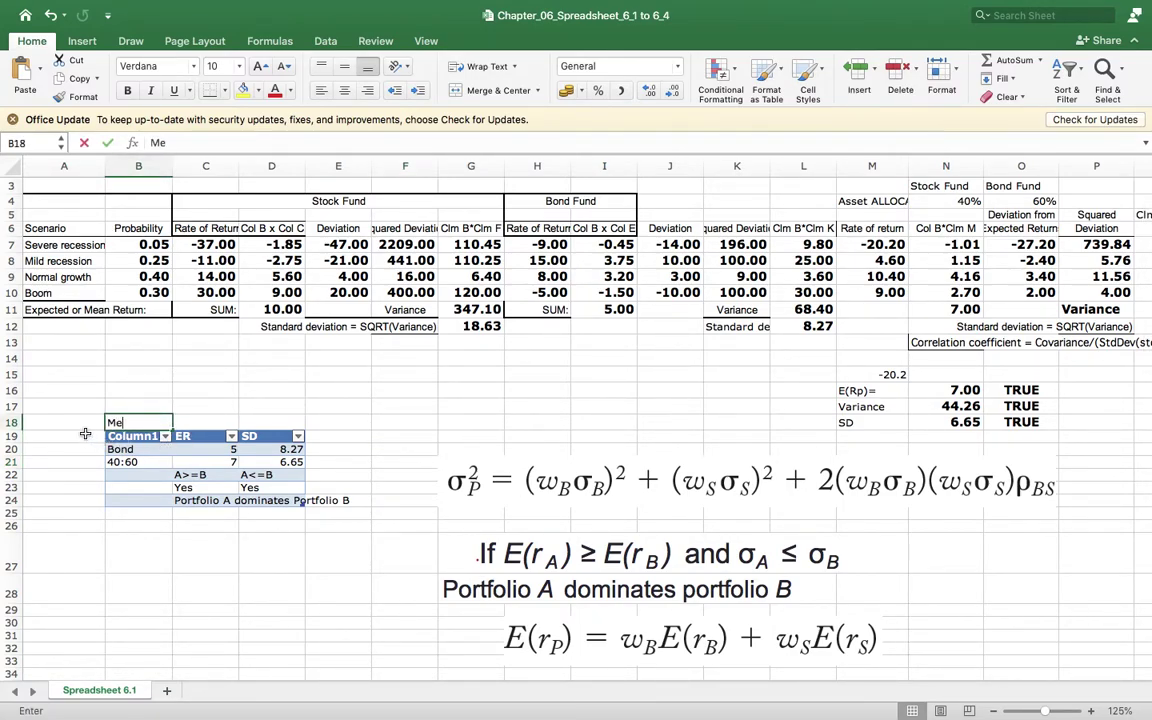
{"action": "type", "text": "an variance "}
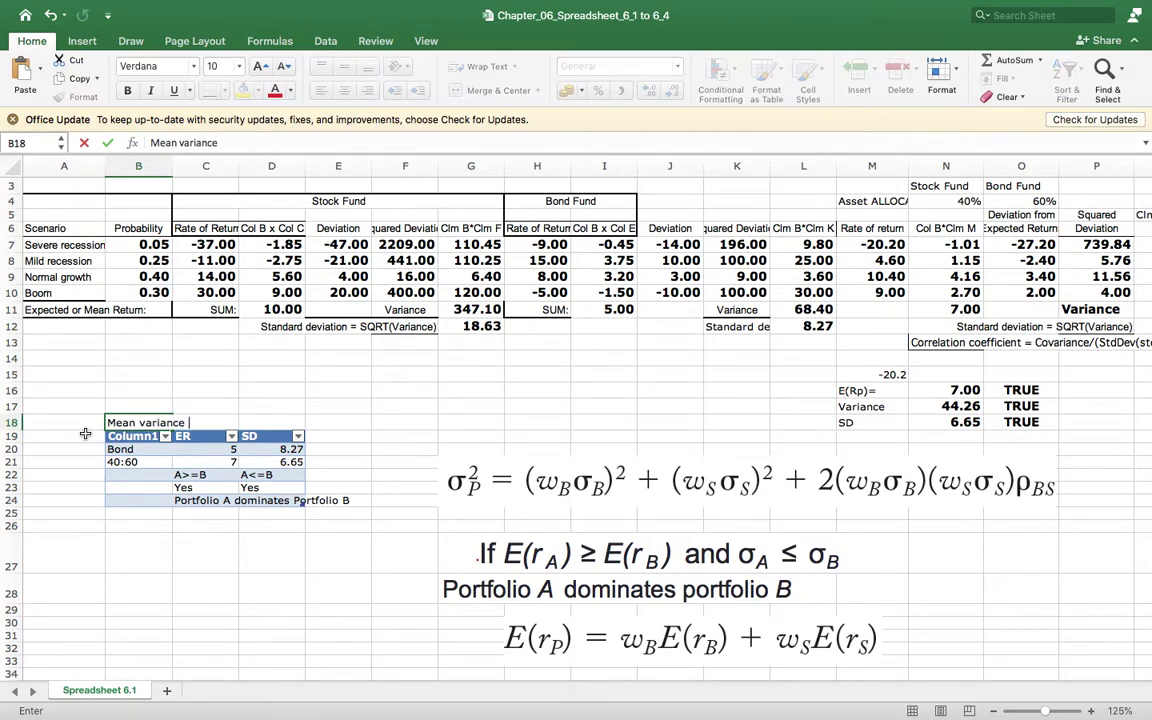
{"action": "type", "text": "Criterion"}
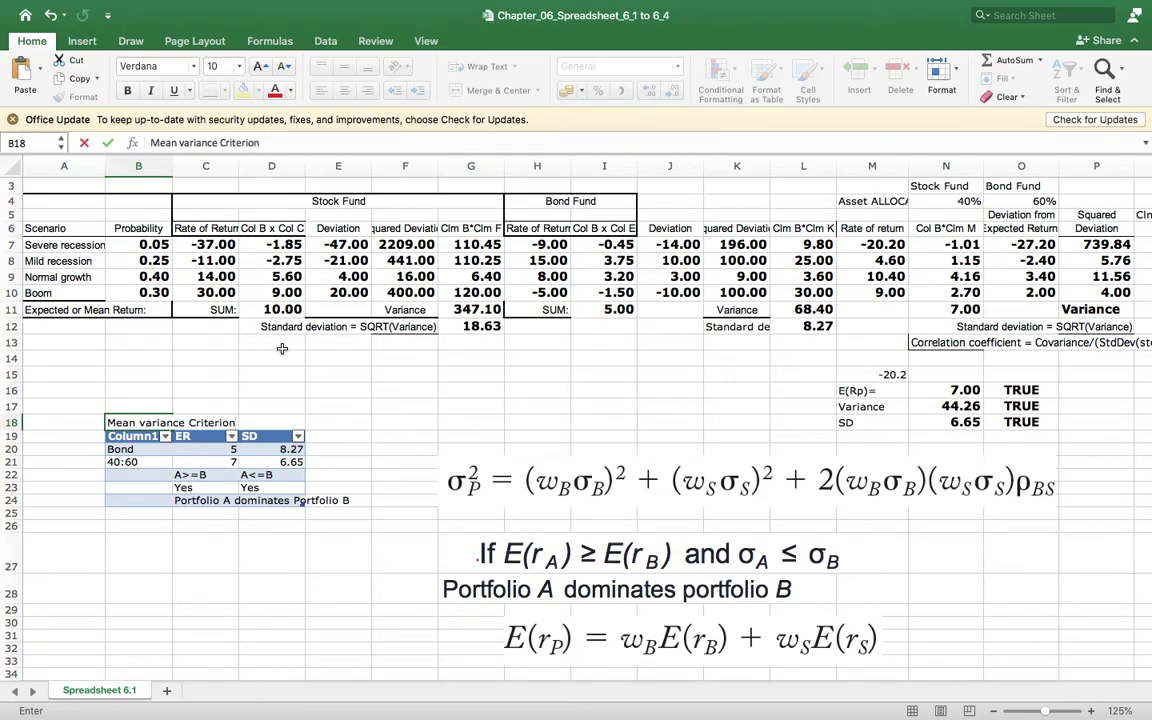
{"action": "left_click", "coordinate": [492, 459]}
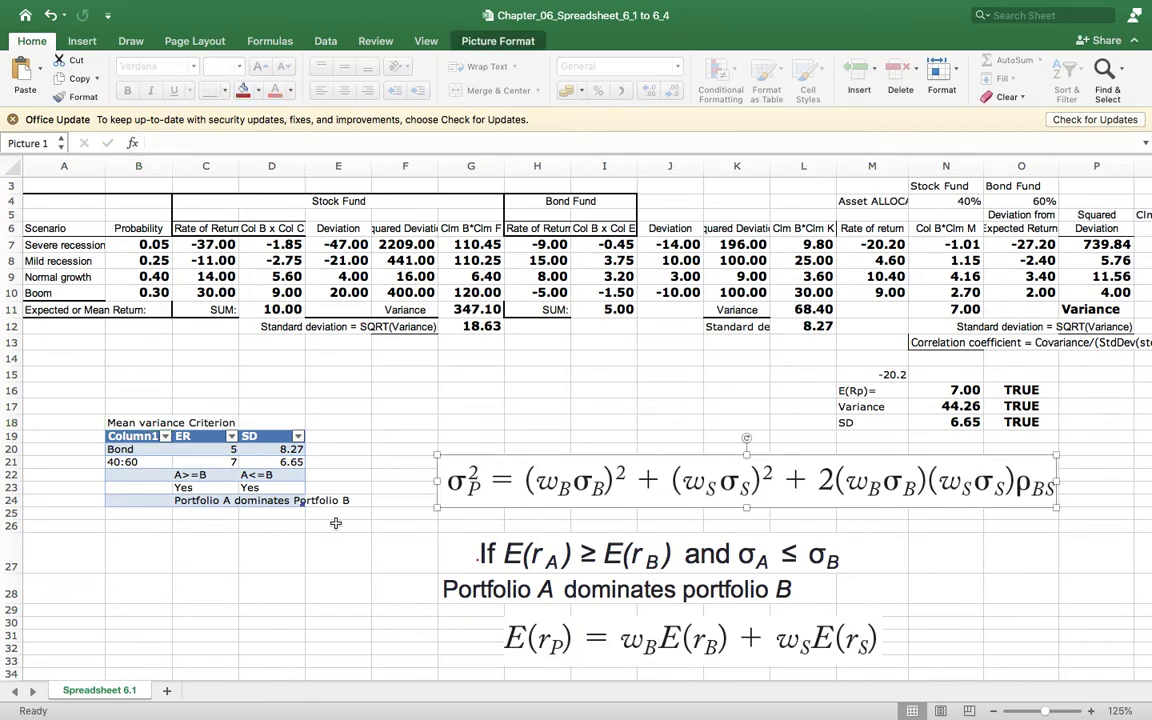
Examine the dominance conditions in C22:D22, their answers in C23:D23 and the conclusion in C24
{"action": "left_click", "coordinate": [200, 475]}
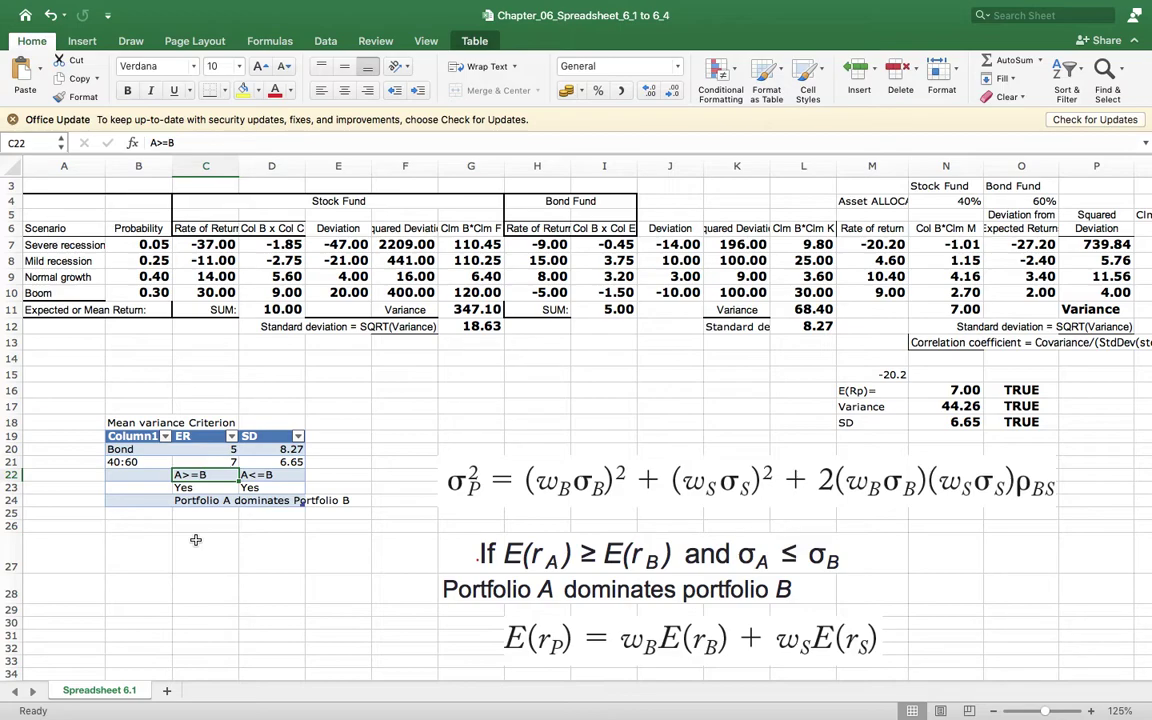
{"action": "left_click", "coordinate": [268, 473]}
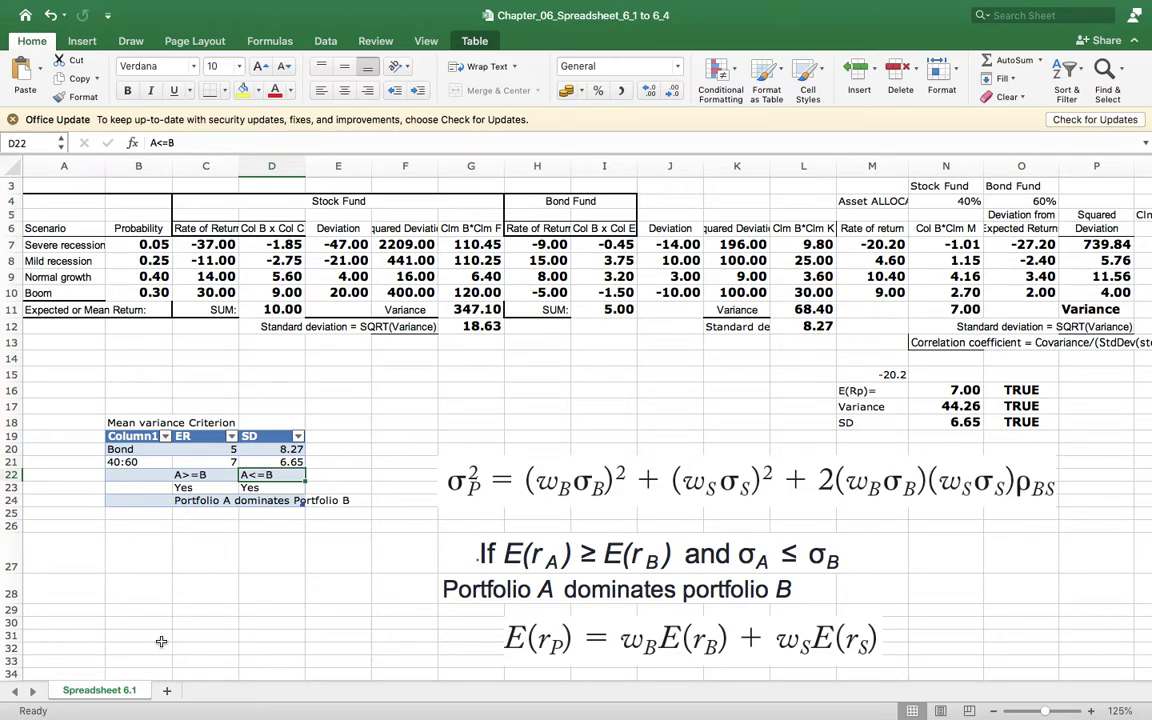
{"action": "left_click", "coordinate": [200, 500]}
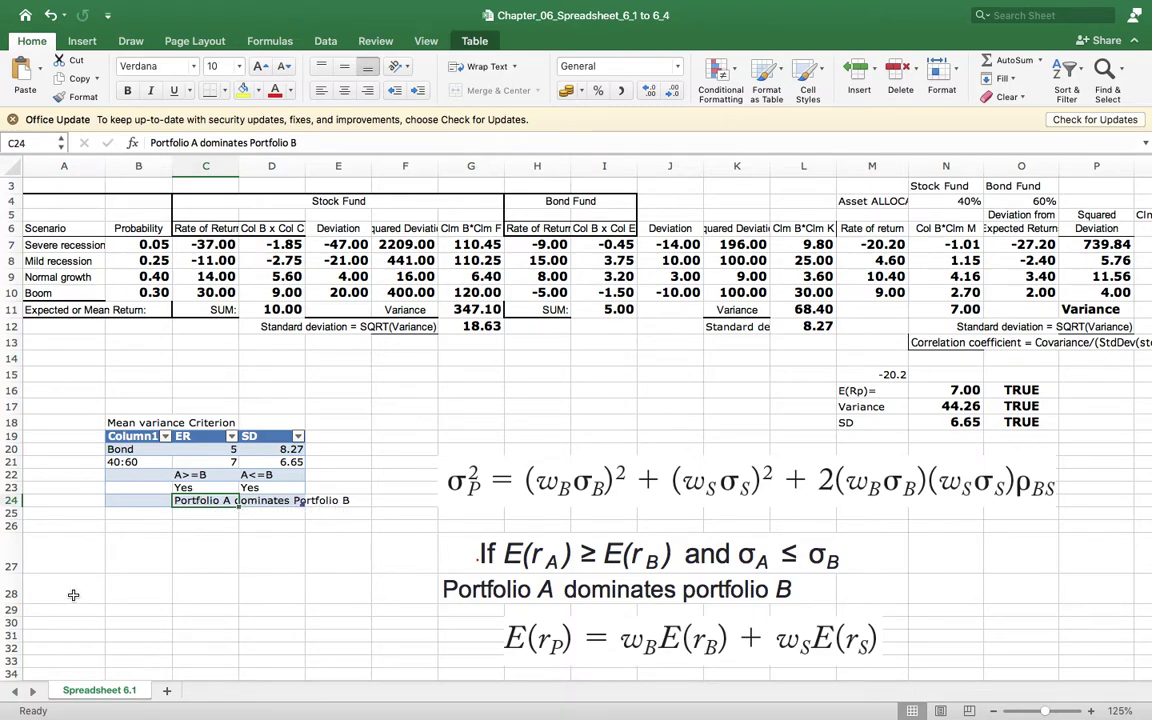
{"action": "left_click", "coordinate": [196, 487]}
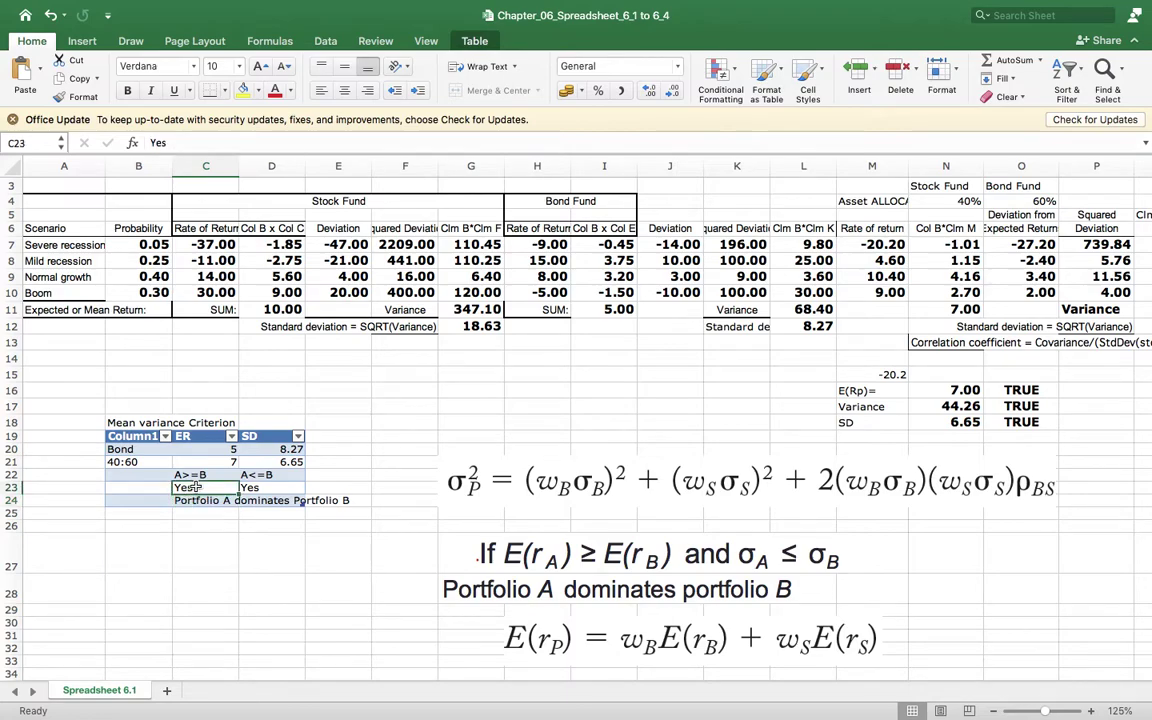
{"action": "left_click", "coordinate": [253, 487]}
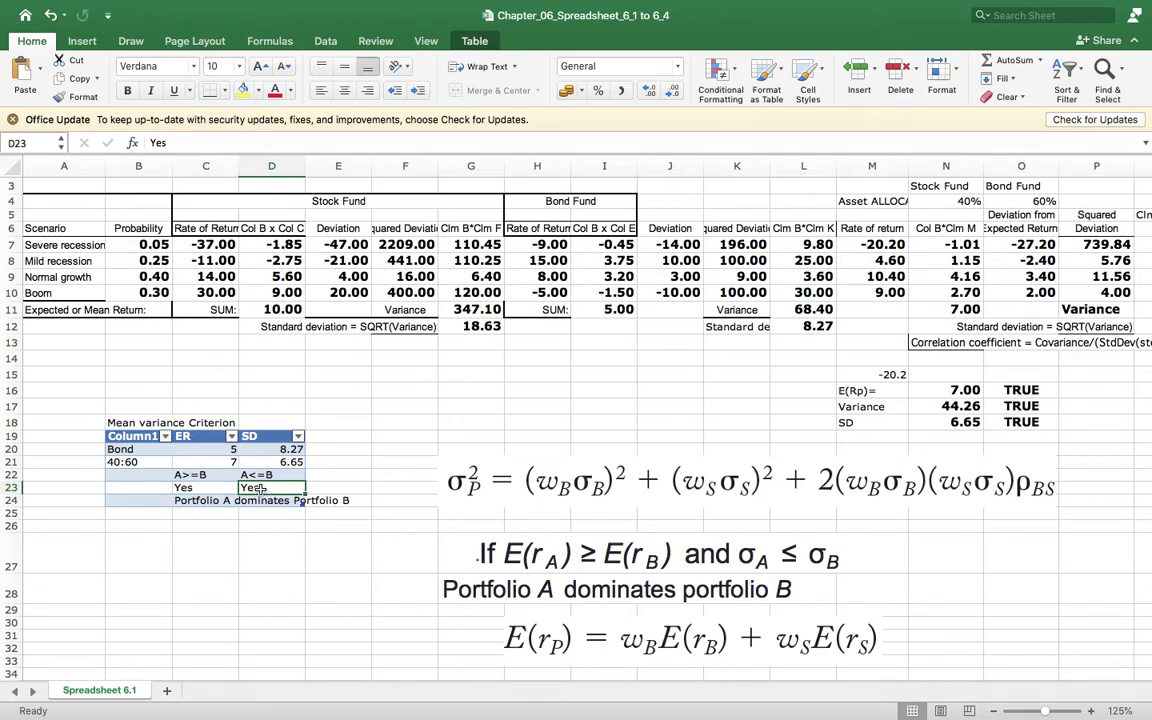
{"action": "left_click", "coordinate": [205, 500]}
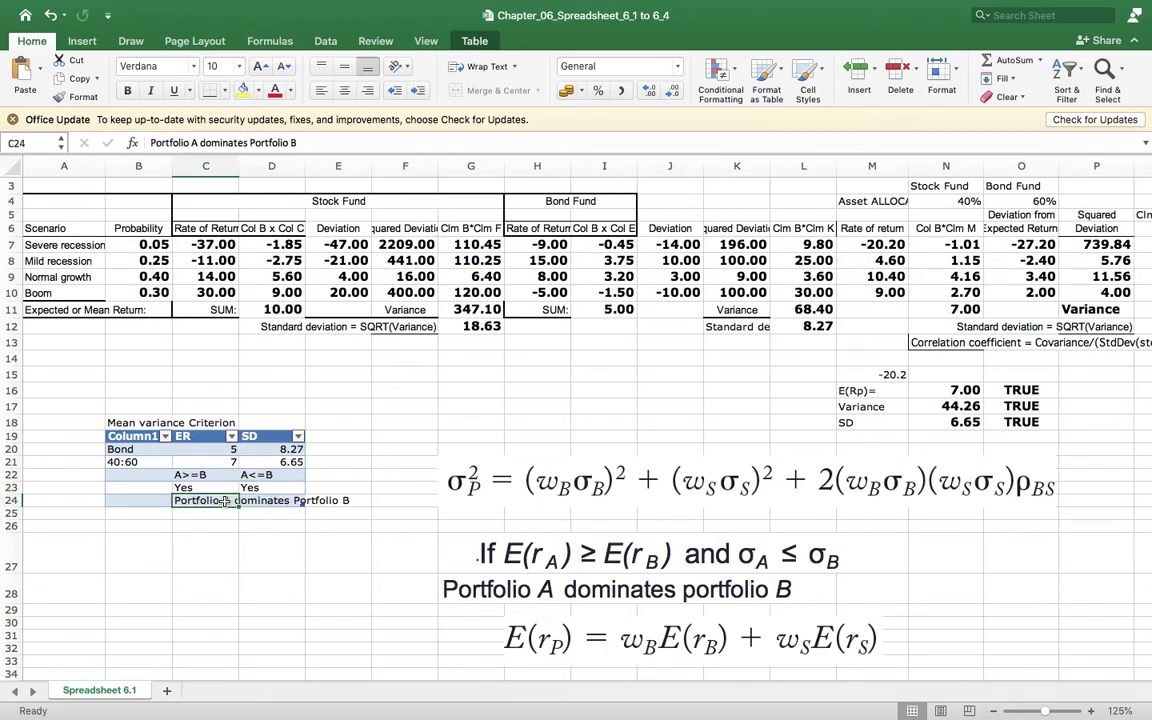
{"action": "left_click", "coordinate": [308, 500]}
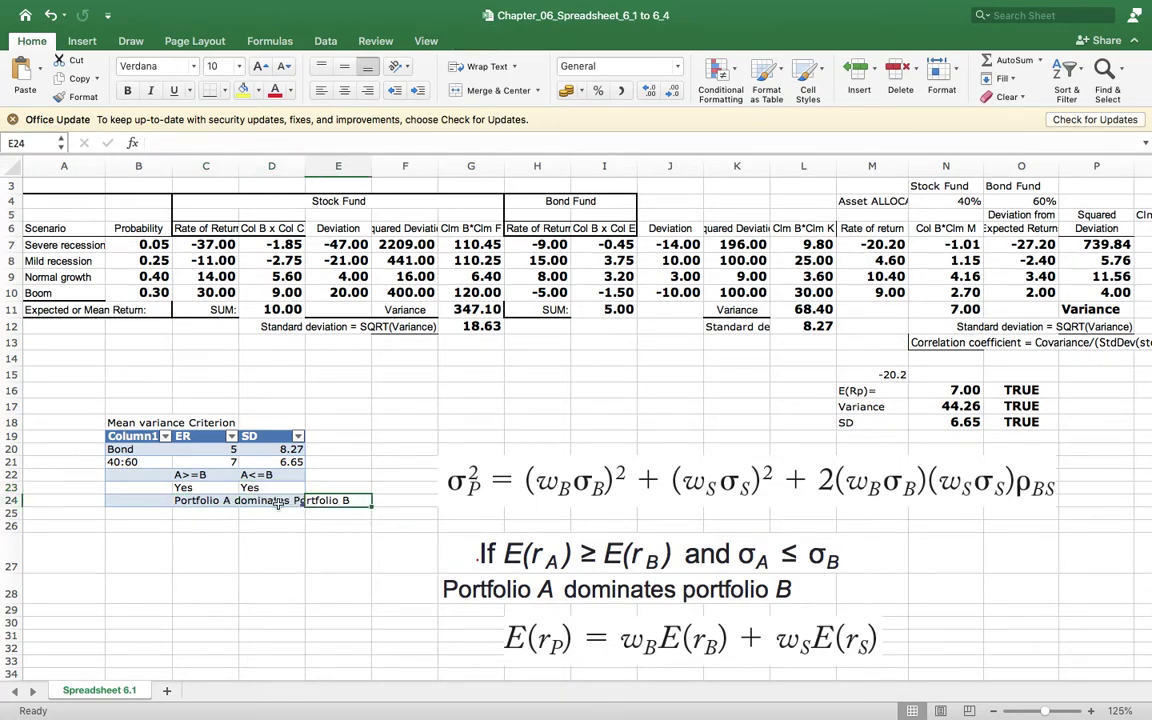
{"action": "left_click", "coordinate": [197, 500]}
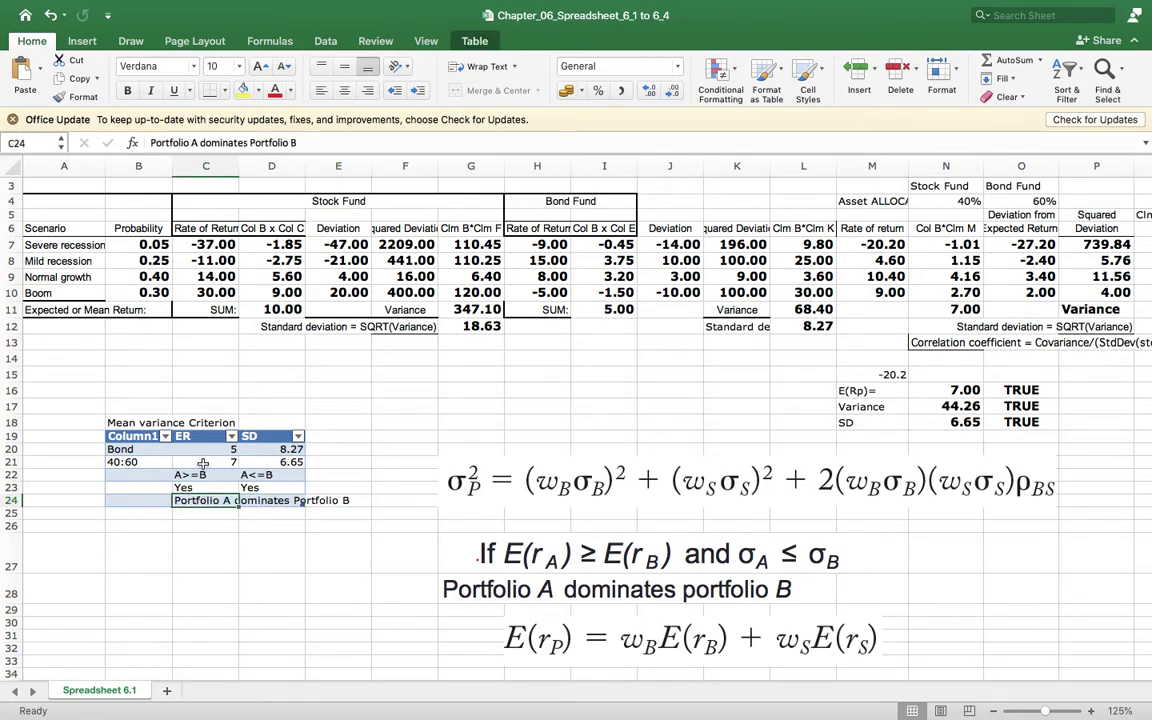
Change the expected-return condition in C22 to B>=A
{"action": "left_click", "coordinate": [182, 476]}
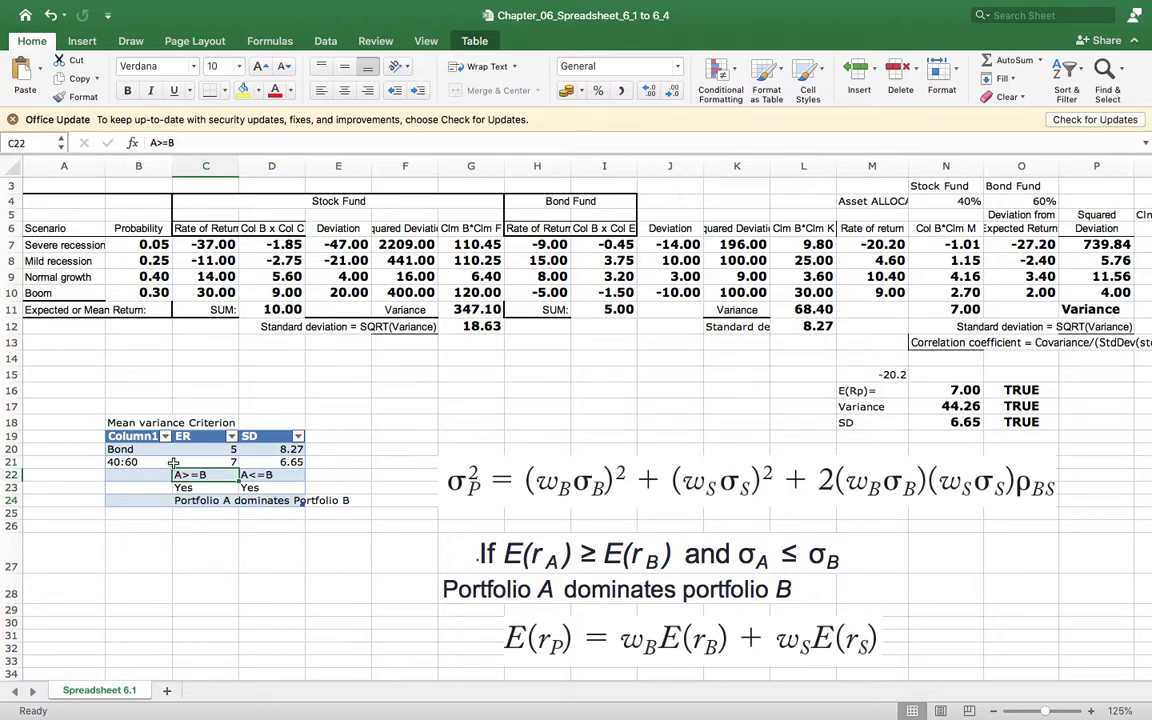
{"action": "left_click", "coordinate": [156, 142]}
{"action": "key", "text": "BackSpace"}
{"action": "type", "text": "B"}
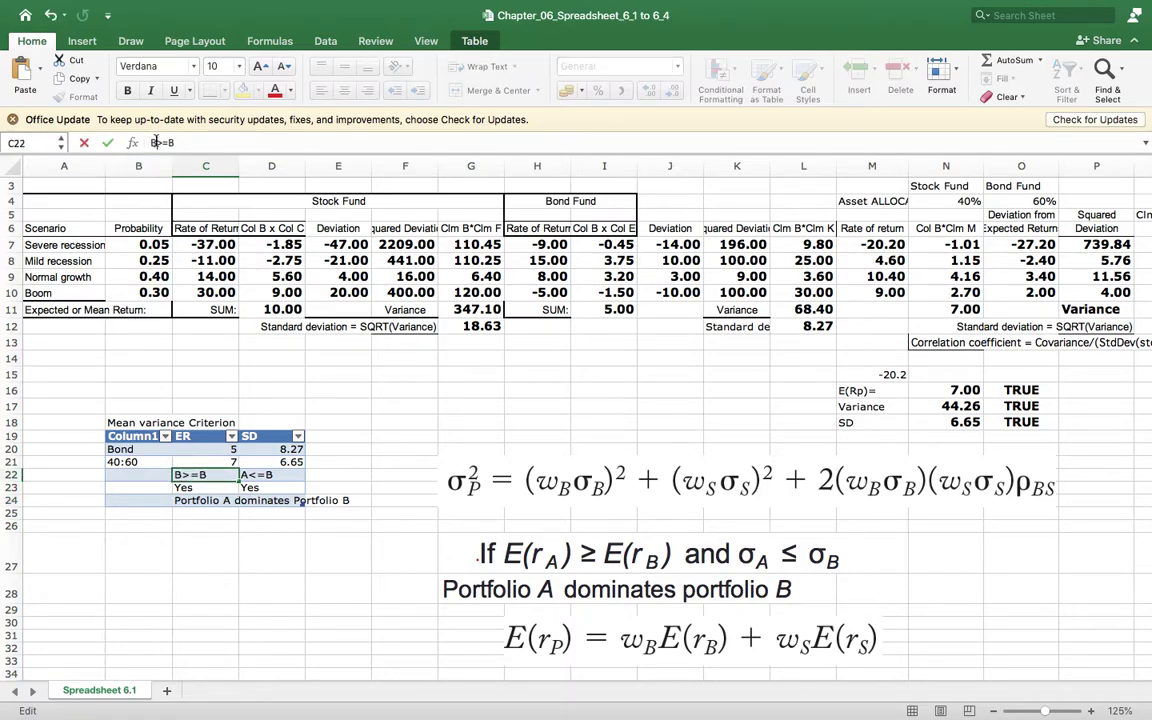
{"action": "left_click", "coordinate": [176, 142]}
{"action": "key", "text": "BackSpace"}
{"action": "type", "text": "A"}
{"action": "left_click", "coordinate": [335, 374]}
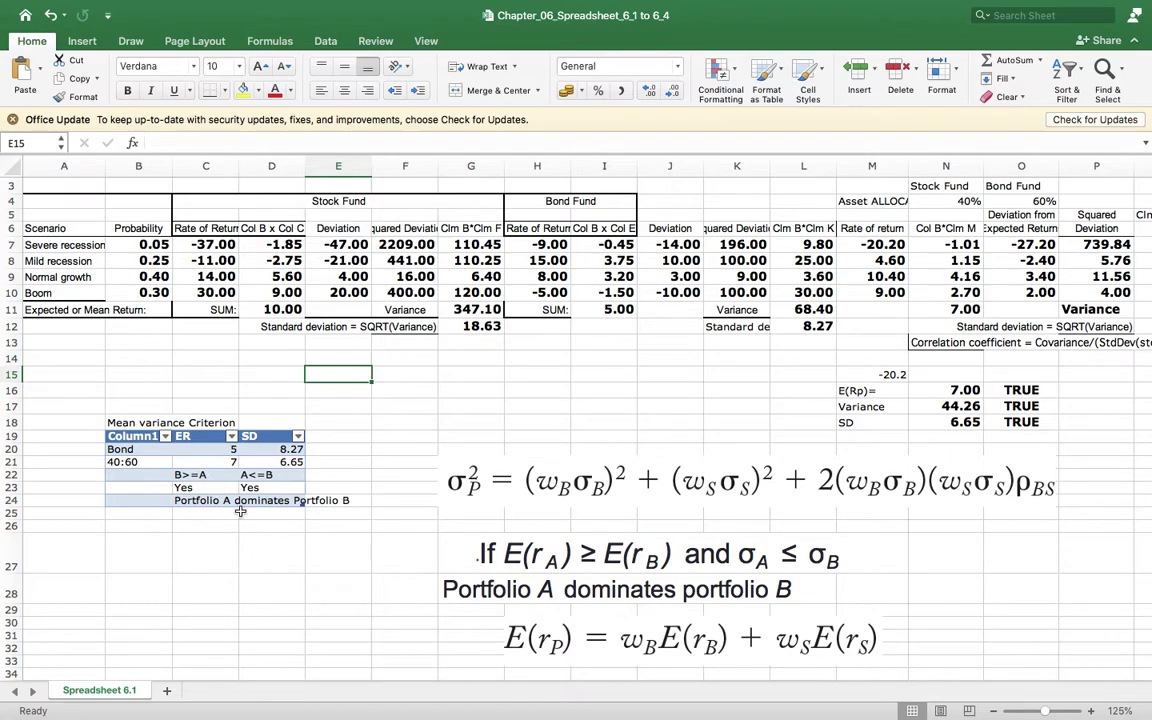
Change the standard-deviation condition in D22 to B<=A
{"action": "left_click", "coordinate": [266, 463]}
{"action": "left_click", "coordinate": [266, 474]}
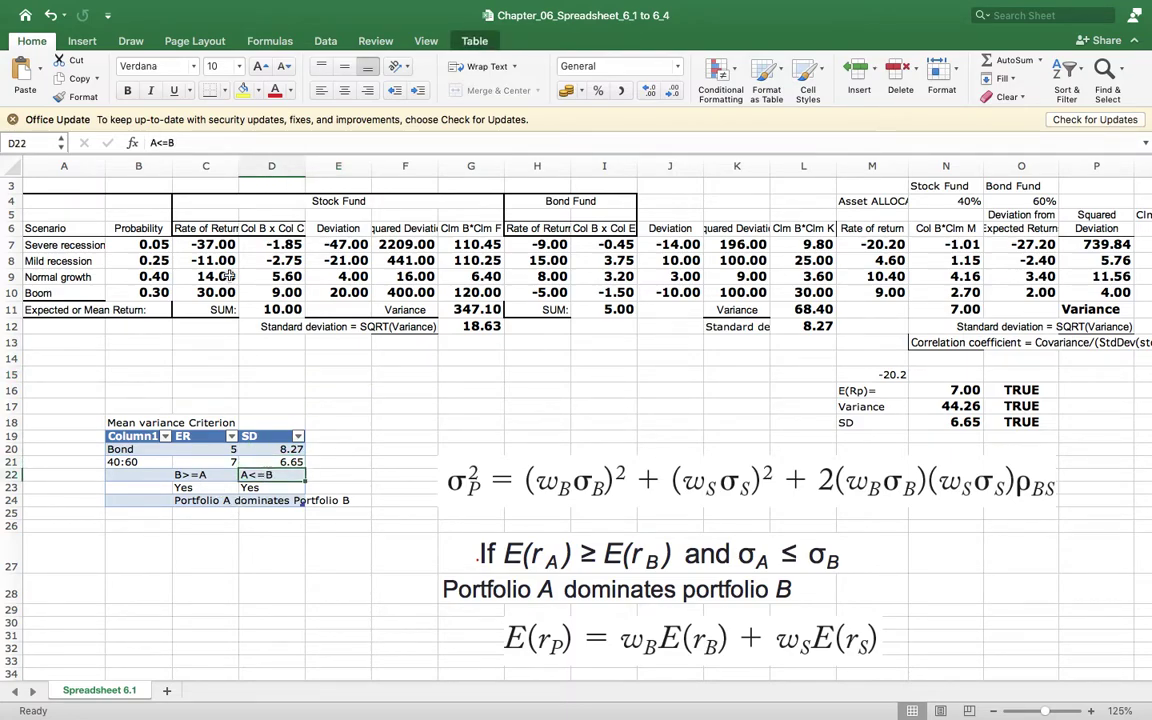
{"action": "left_click", "coordinate": [155, 143]}
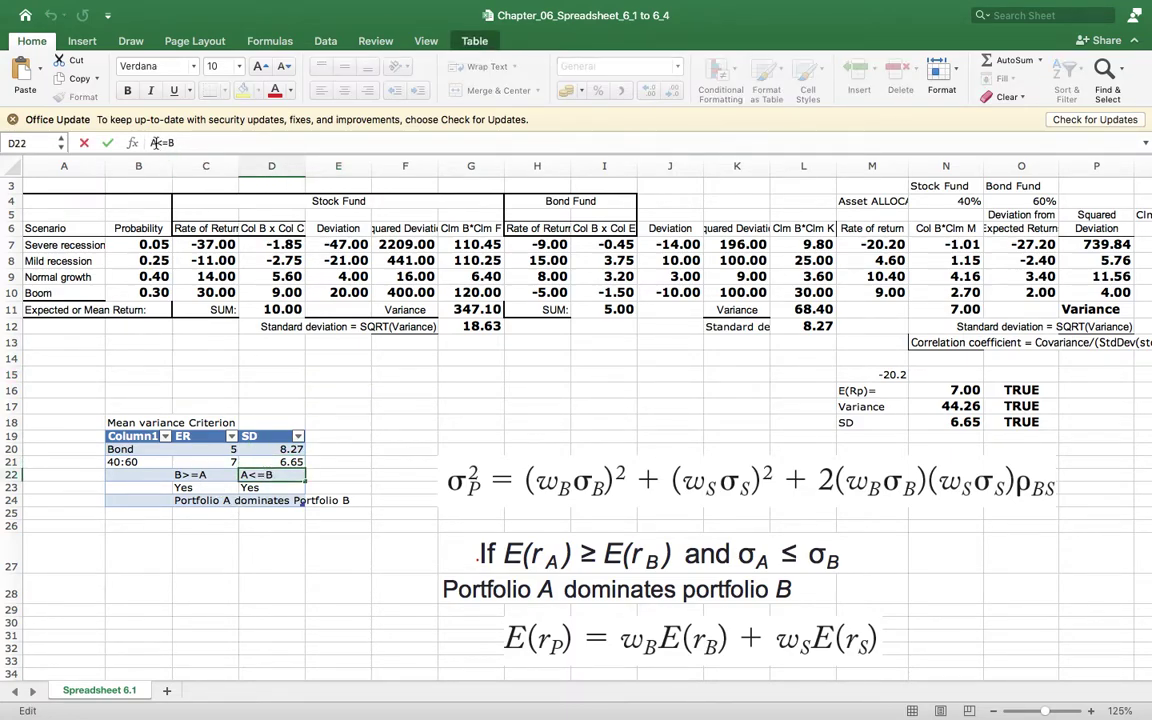
{"action": "key", "text": "BackSpace"}
{"action": "type", "text": "B"}
{"action": "left_click", "coordinate": [176, 142]}
{"action": "key", "text": "BackSpace"}
{"action": "type", "text": "A"}
{"action": "left_click", "coordinate": [372, 498]}
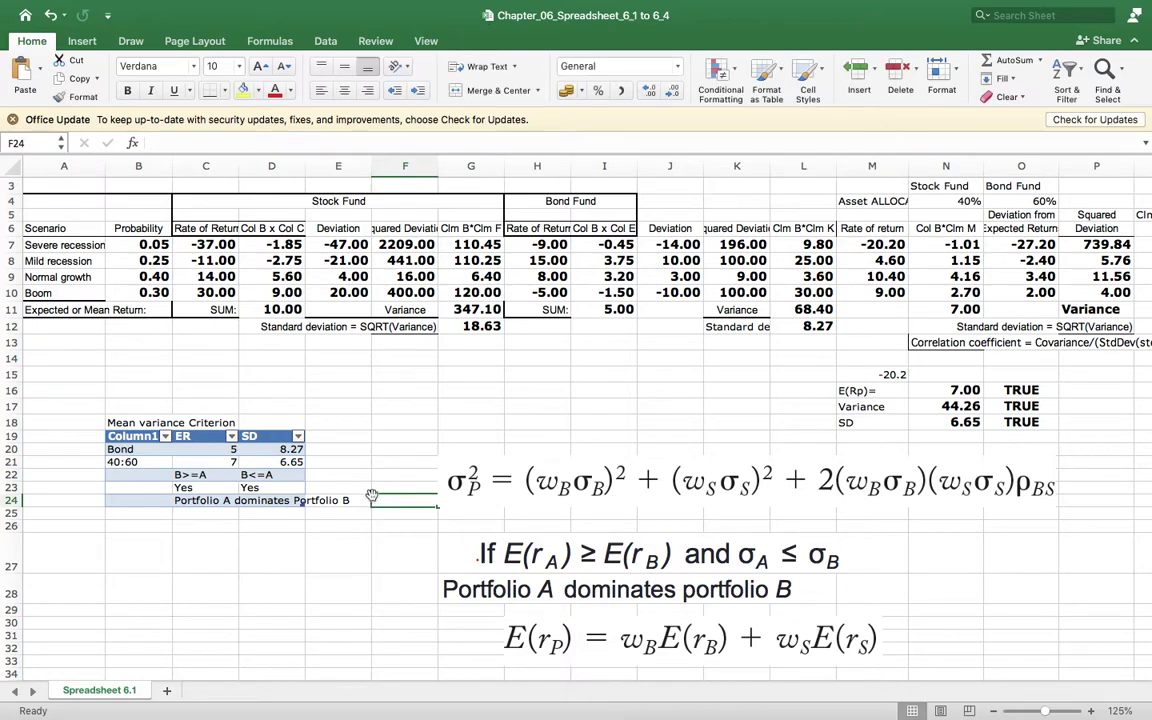
Change the conclusion in C24 to "Portfolio B dominates Portfolio A"
{"action": "left_click", "coordinate": [205, 499]}
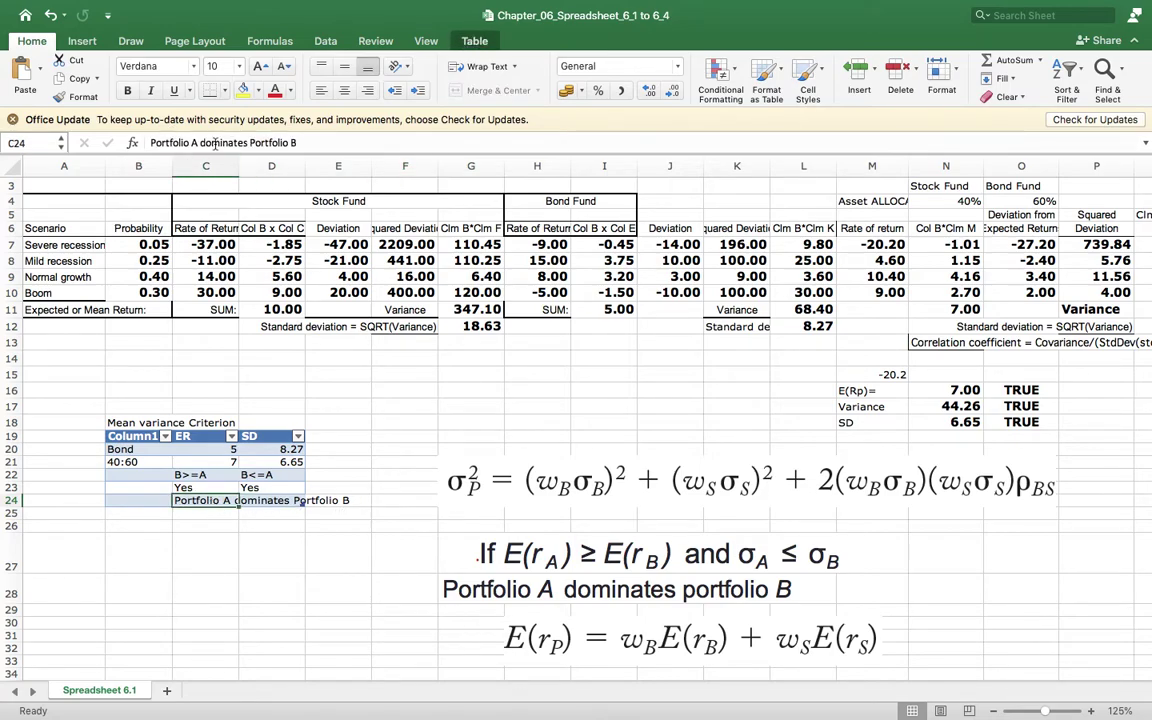
{"action": "left_click", "coordinate": [200, 143]}
{"action": "double_click", "coordinate": [196, 143]}
{"action": "type", "text": "B"}
{"action": "left_click", "coordinate": [298, 146]}
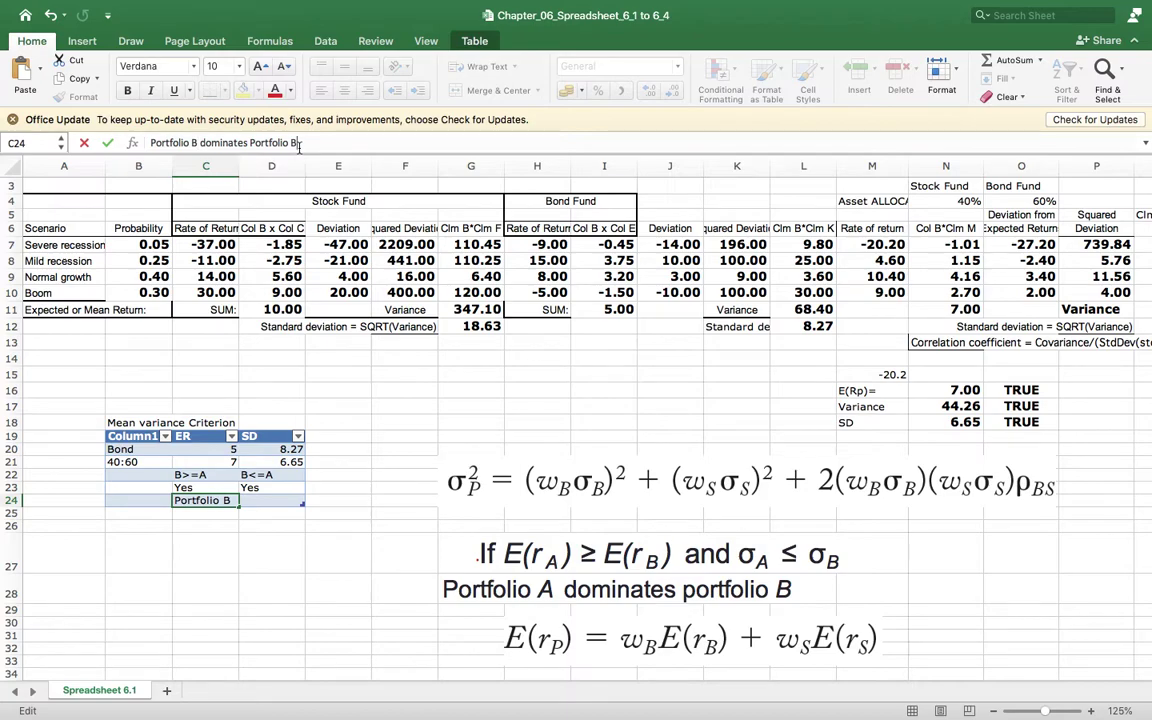
{"action": "key", "text": "BackSpace"}
{"action": "type", "text": "A"}
{"action": "left_click", "coordinate": [340, 448]}
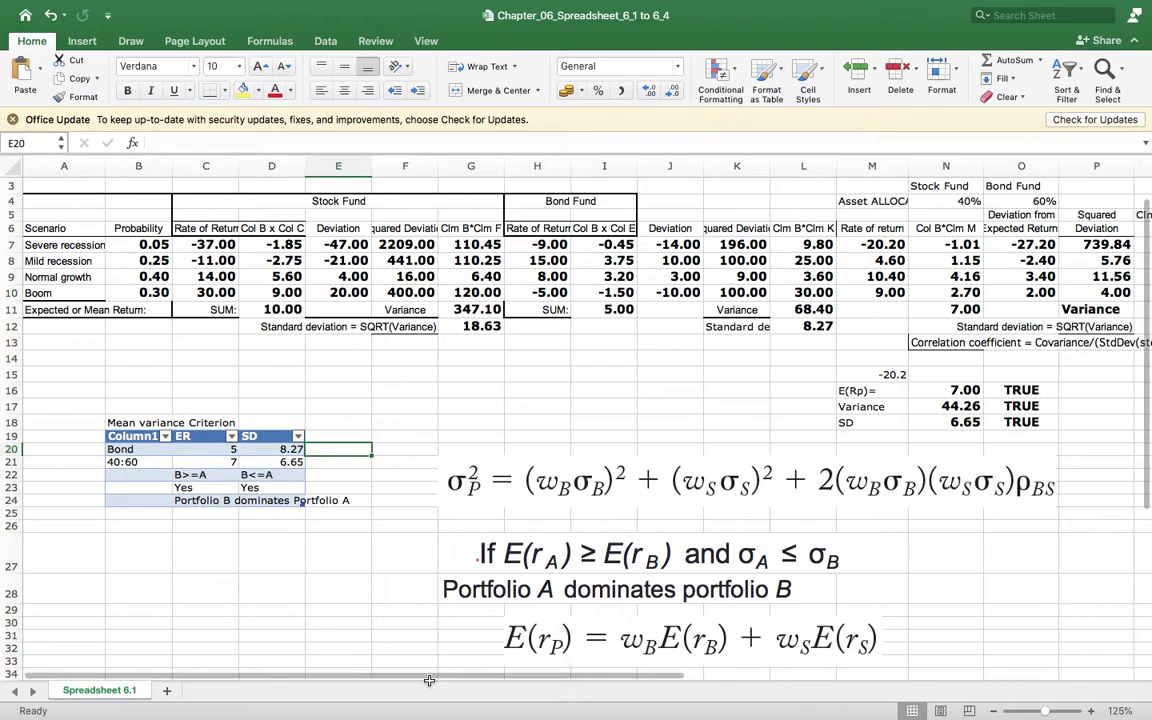
{"action": "scroll", "coordinate": [632, 682], "scroll_direction": "right", "scroll_amount": 5}
{"action": "scroll", "coordinate": [632, 682], "scroll_direction": "right", "scroll_amount": 2}
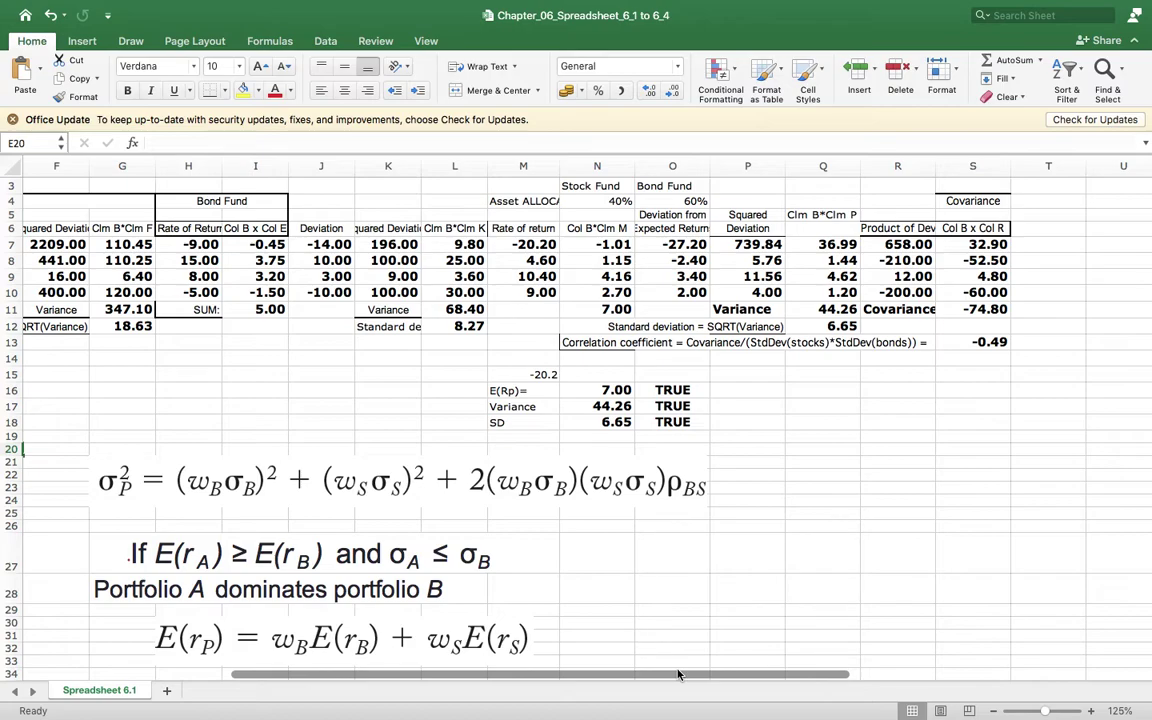
{"action": "key", "text": "ctrl+Left"}
{"action": "key", "text": "ctrl+Right"}
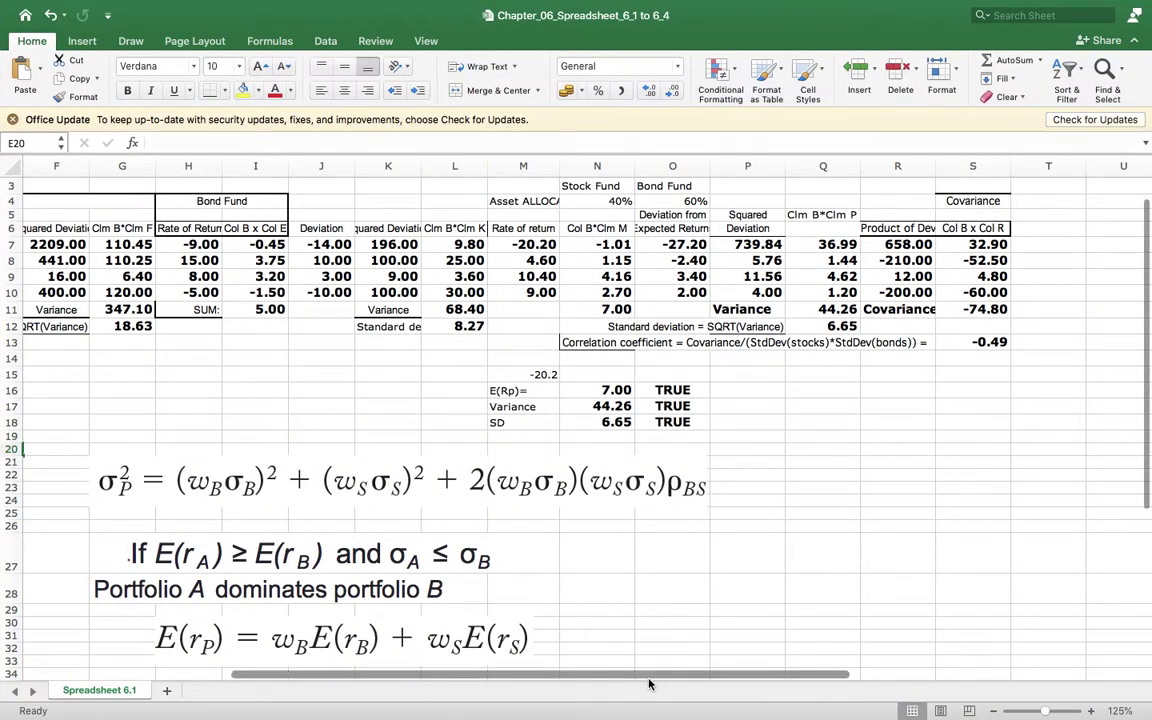
{"action": "scroll", "coordinate": [650, 682], "scroll_direction": "left", "scroll_amount": 5}
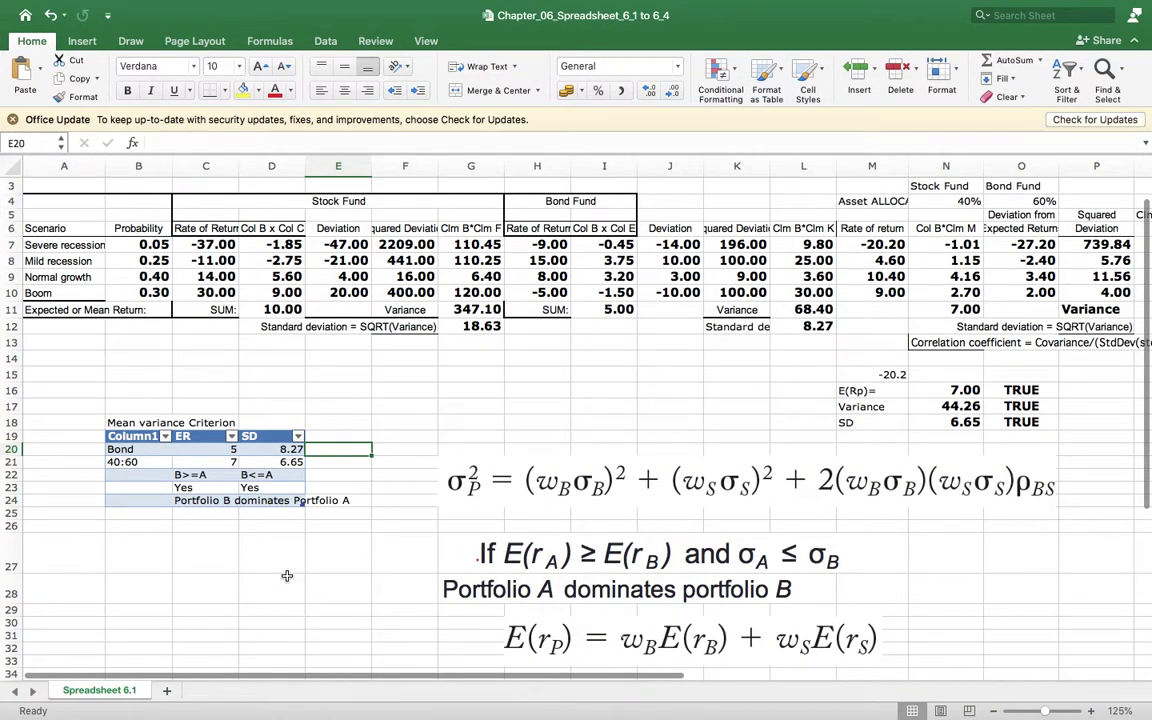
Calculate the difference in expected return between the 40:60 portfolio and the bond fund in C26 with =C21-C20
{"action": "left_click", "coordinate": [202, 529]}
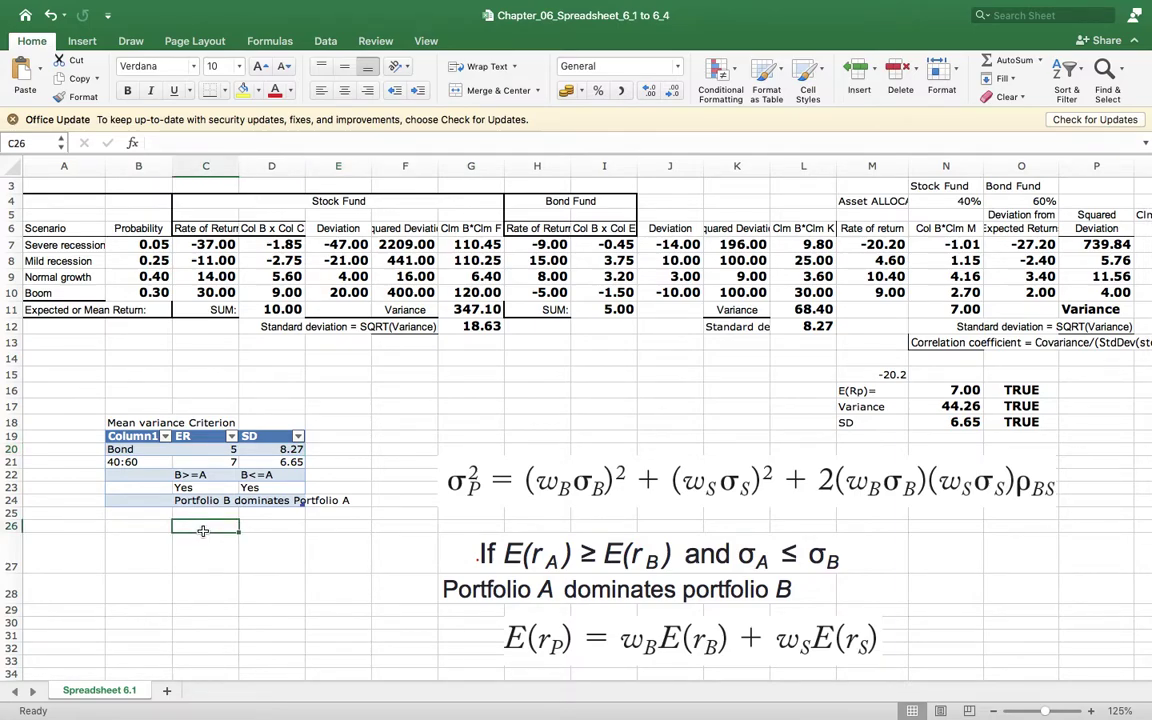
{"action": "type", "text": "="}
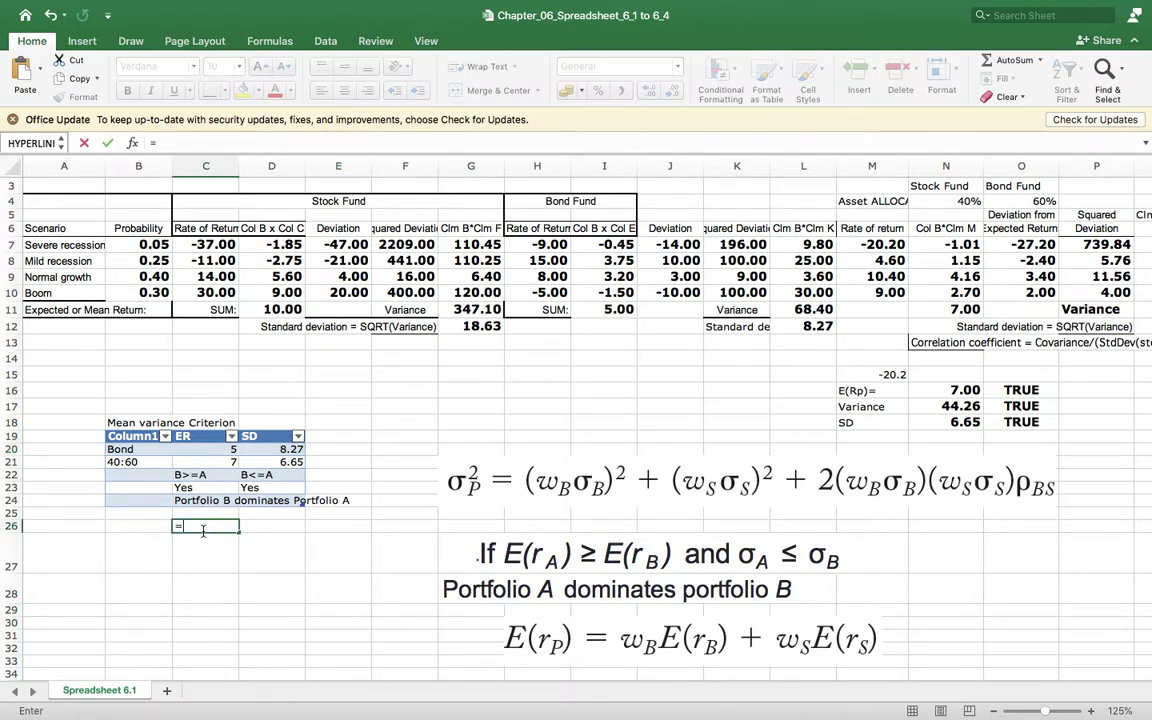
{"action": "left_click", "coordinate": [220, 462]}
{"action": "type", "text": "-"}
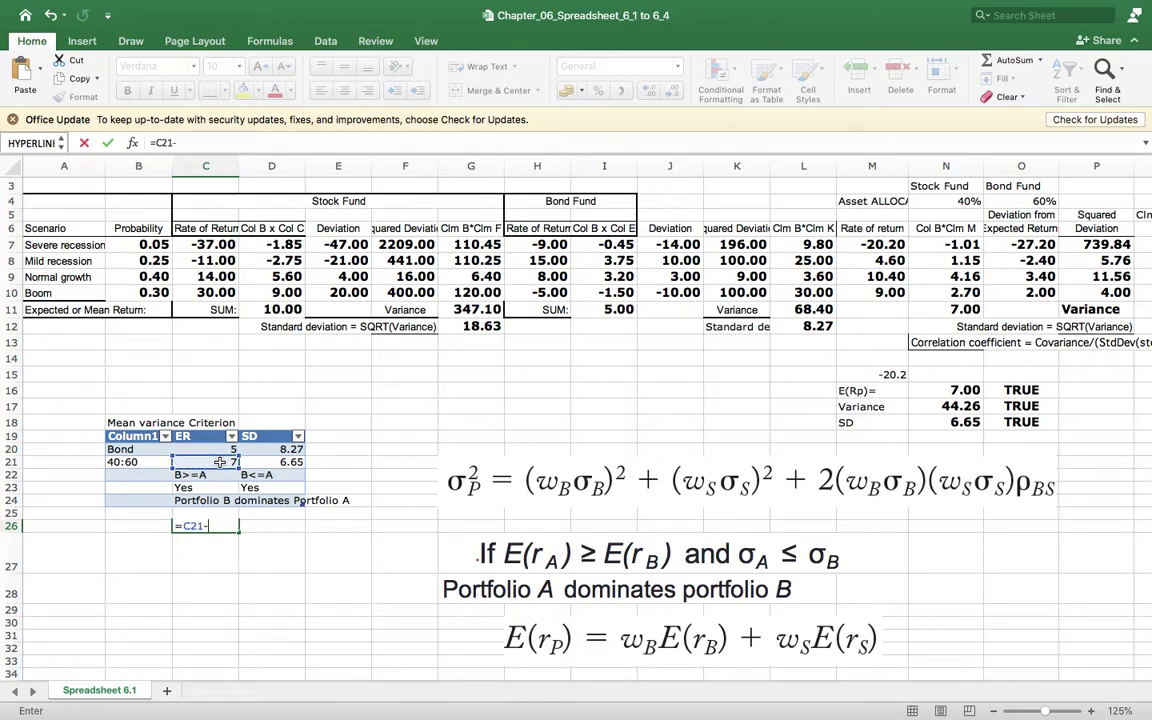
{"action": "left_click", "coordinate": [213, 449]}
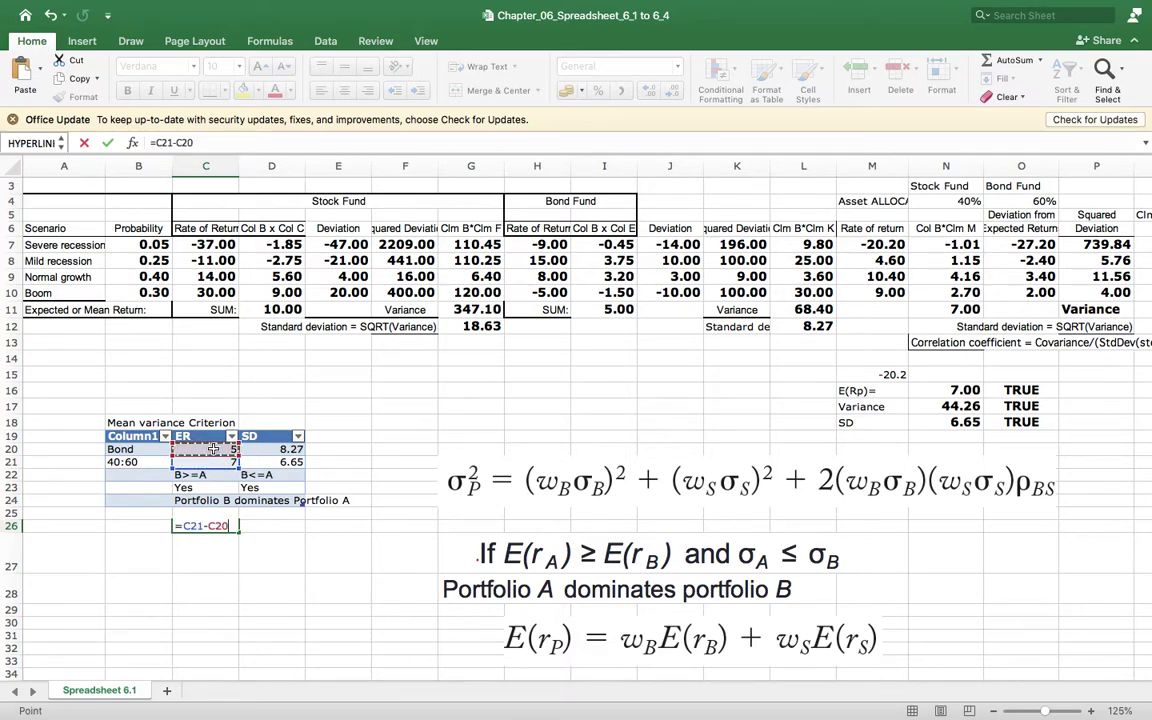
{"action": "key", "text": "Return"}
{"action": "left_click", "coordinate": [233, 527]}
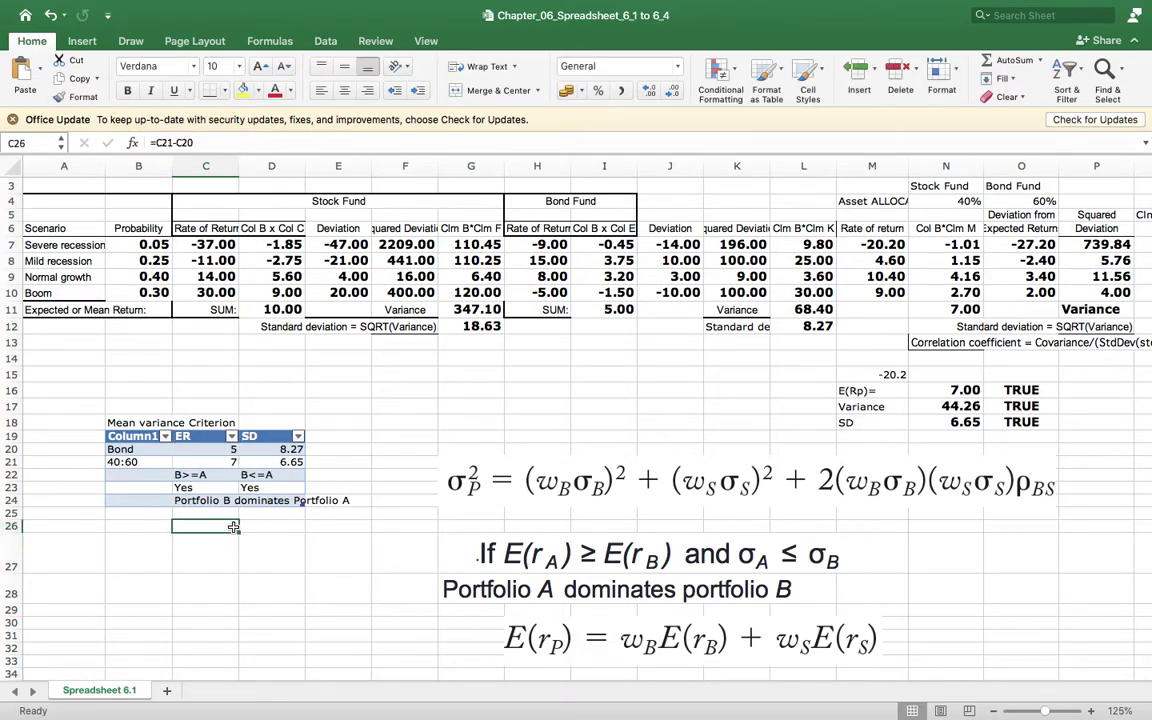
Calculate the difference in standard deviation between the 40:60 portfolio and the bond fund in D26 with =D21-D20
{"action": "left_click", "coordinate": [267, 530]}
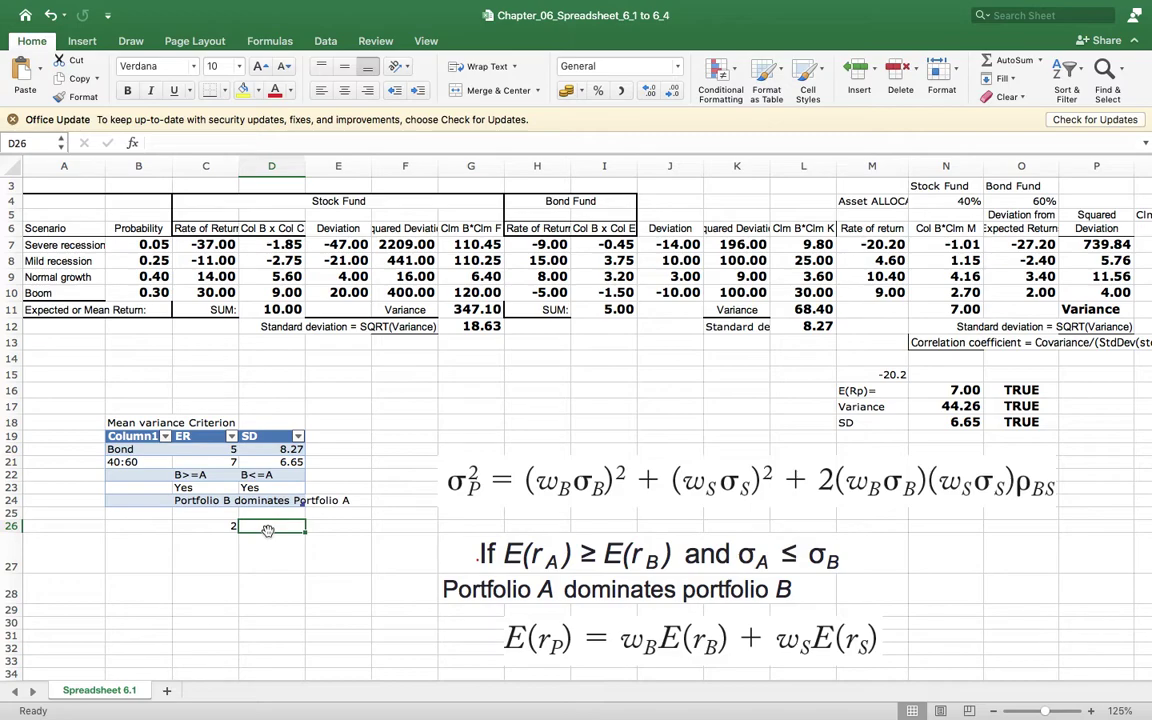
{"action": "type", "text": "="}
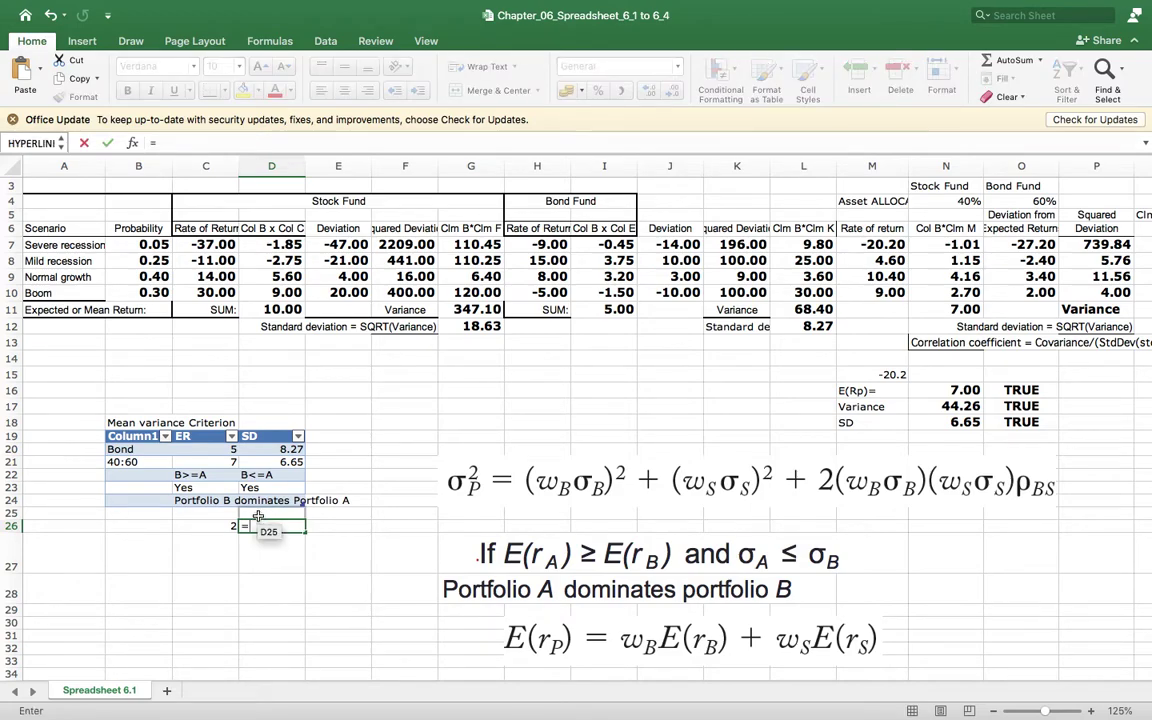
{"action": "left_click", "coordinate": [272, 463]}
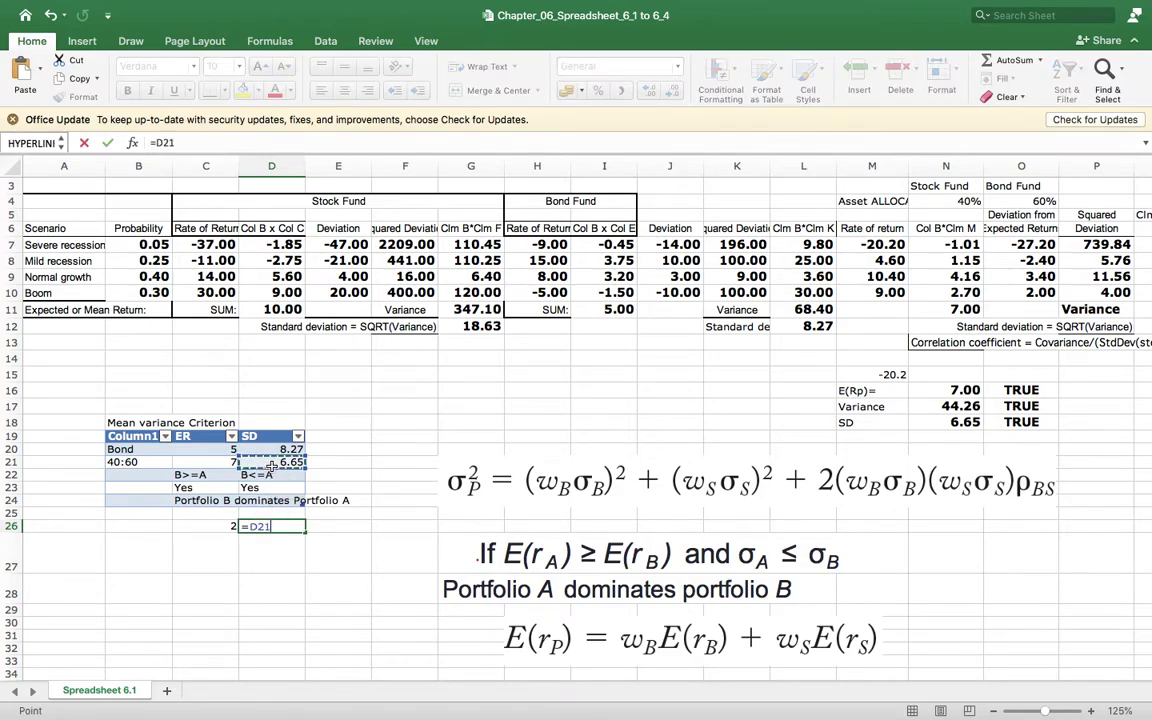
{"action": "type", "text": "-"}
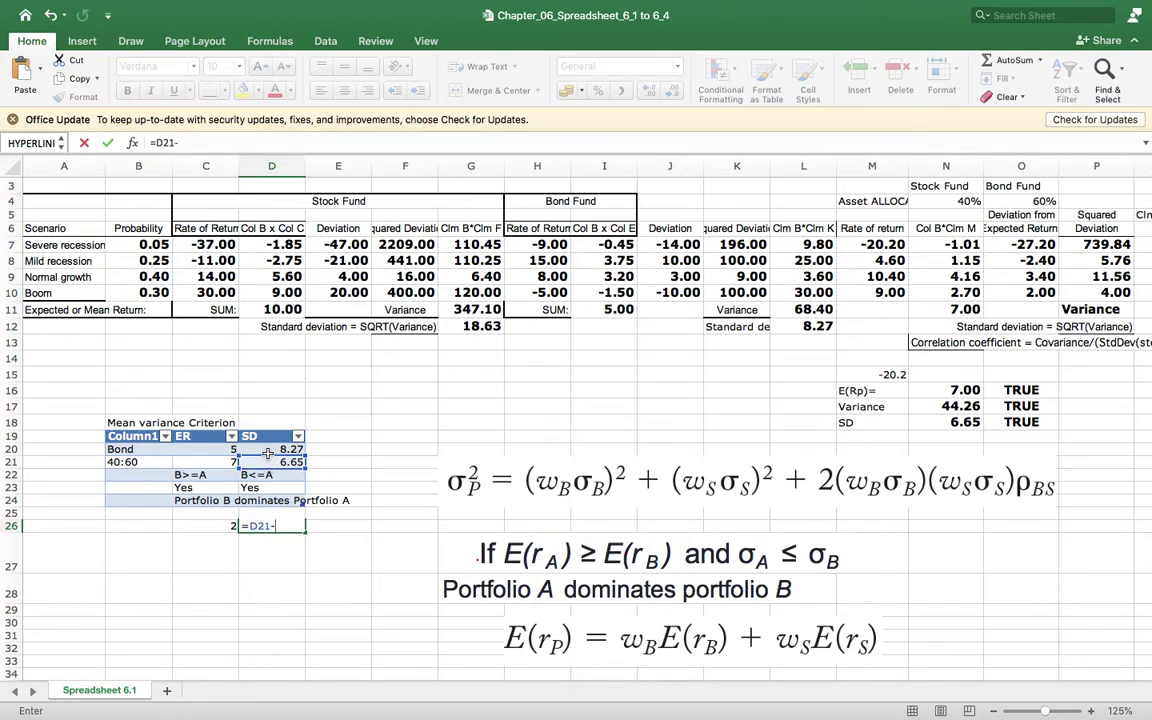
{"action": "left_click", "coordinate": [268, 451]}
{"action": "key", "text": "Return"}
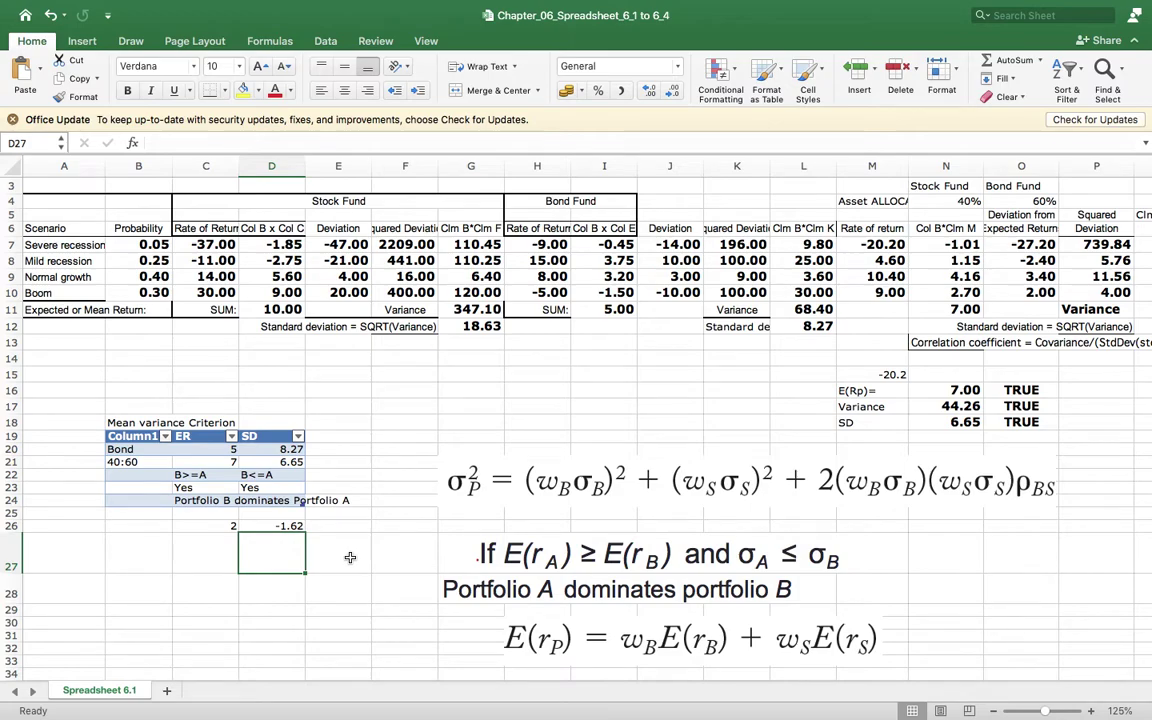
Review the differences in C26:D26, the conclusion in C24, and the portfolio variance, standard deviation and product-of-deviations formulas in columns Q and R
{"action": "left_click", "coordinate": [250, 527]}
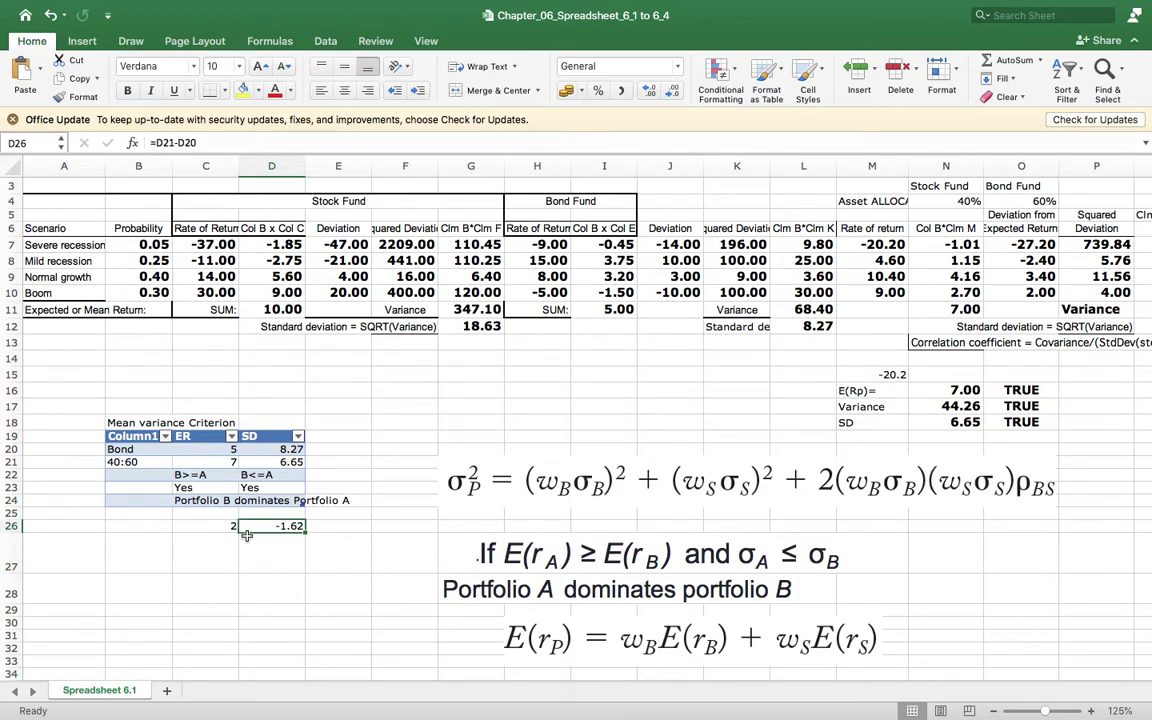
{"action": "left_click", "coordinate": [229, 527]}
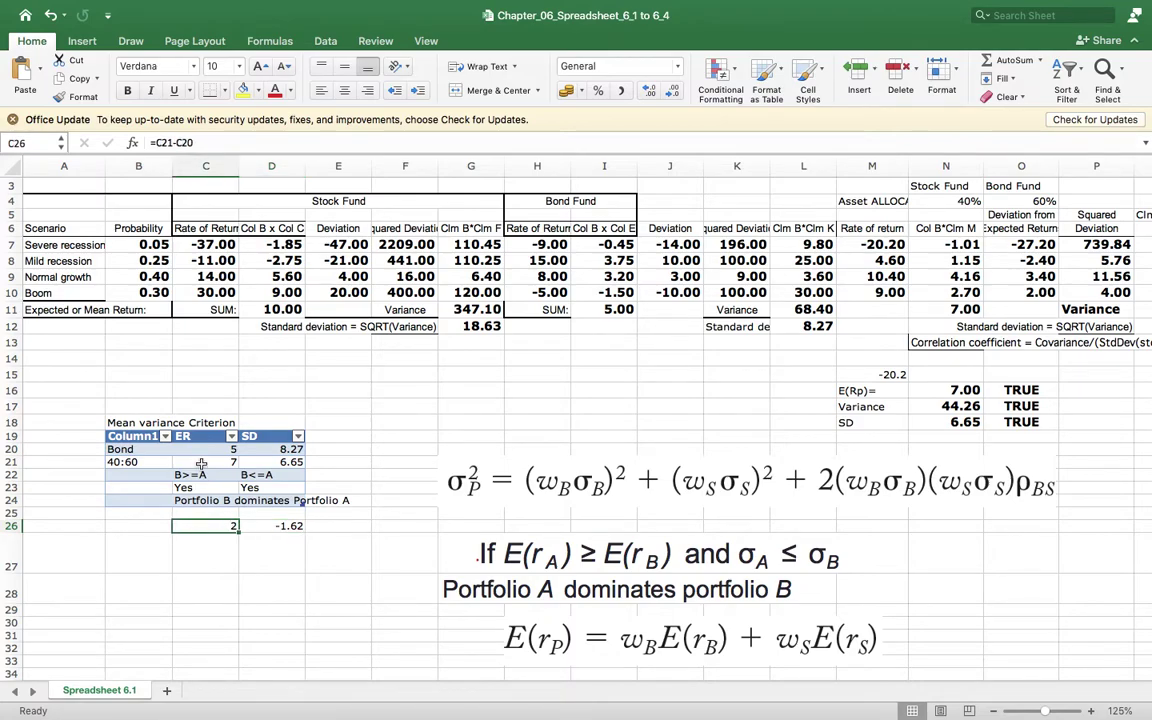
{"action": "left_click", "coordinate": [145, 424]}
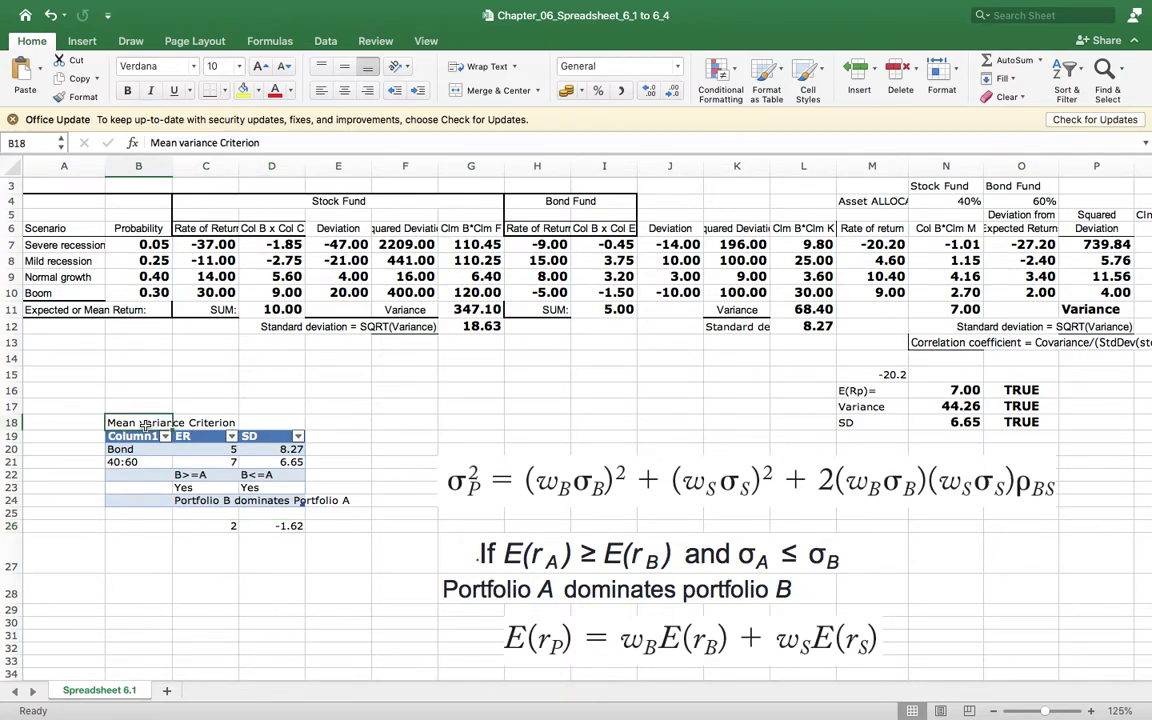
{"action": "left_click", "coordinate": [200, 500]}
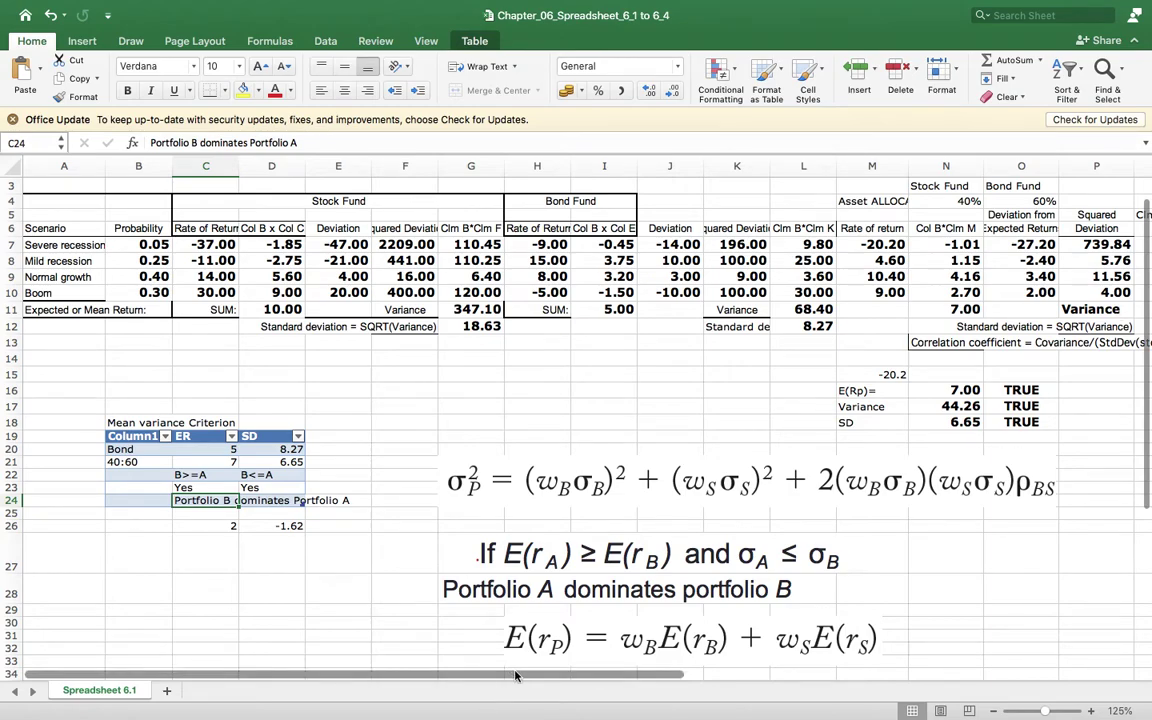
{"action": "left_click_drag", "start_coordinate": [508, 678], "coordinate": [733, 677]}
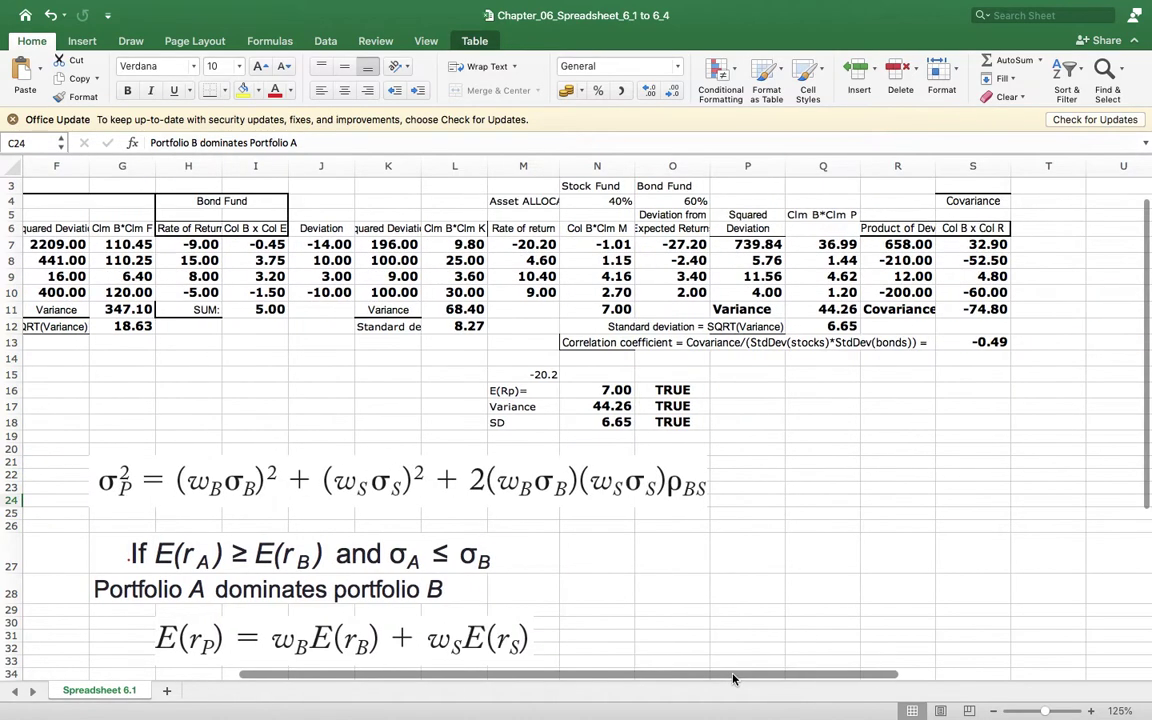
{"action": "left_click", "coordinate": [843, 309]}
{"action": "key", "text": "Down"}
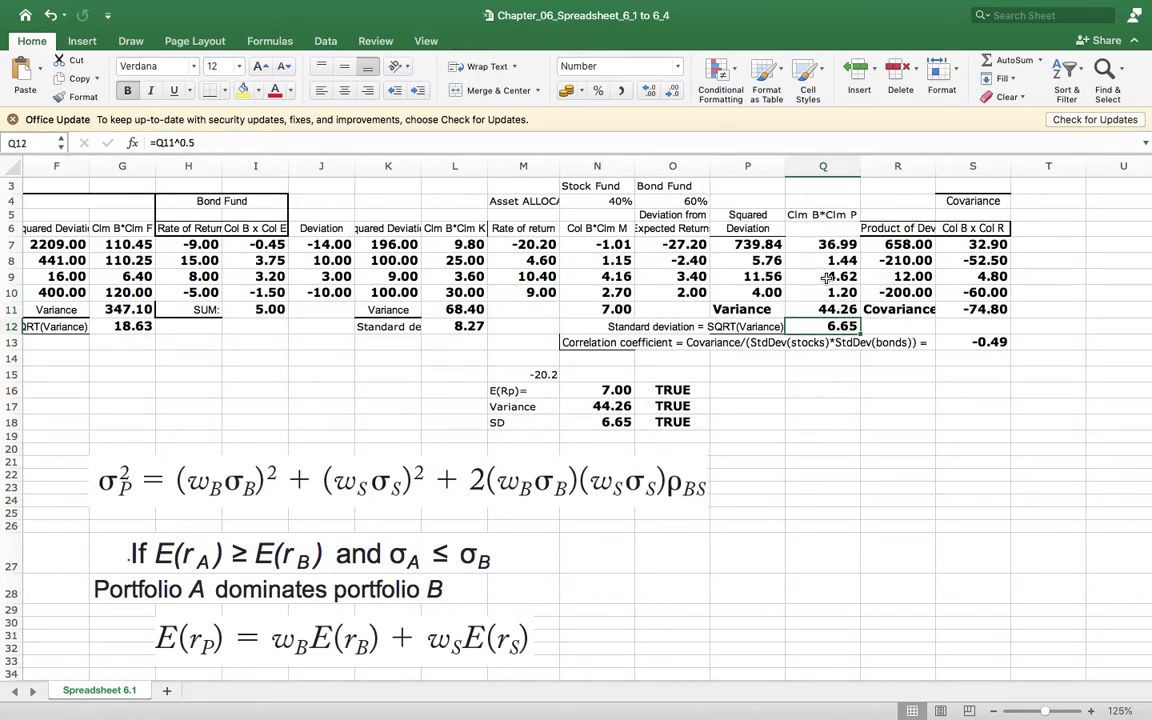
{"action": "left_click", "coordinate": [897, 244]}
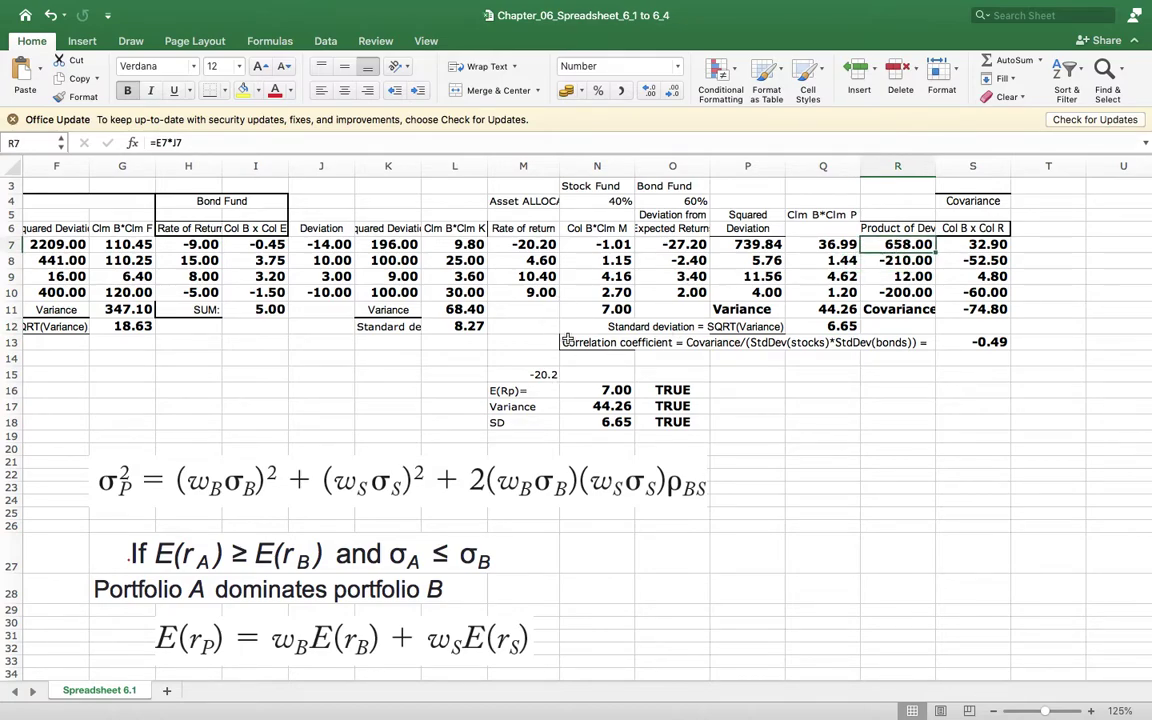
{"action": "left_click", "coordinate": [829, 326]}
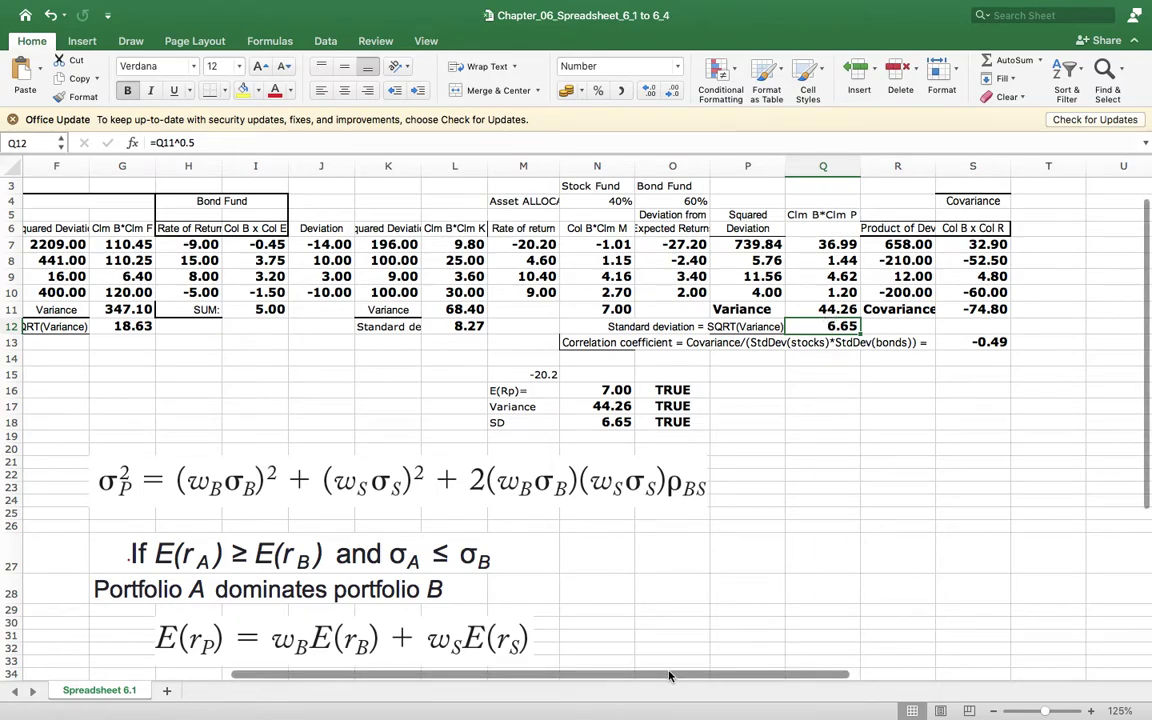
{"action": "scroll", "coordinate": [675, 676], "scroll_direction": "left", "scroll_amount": 3}
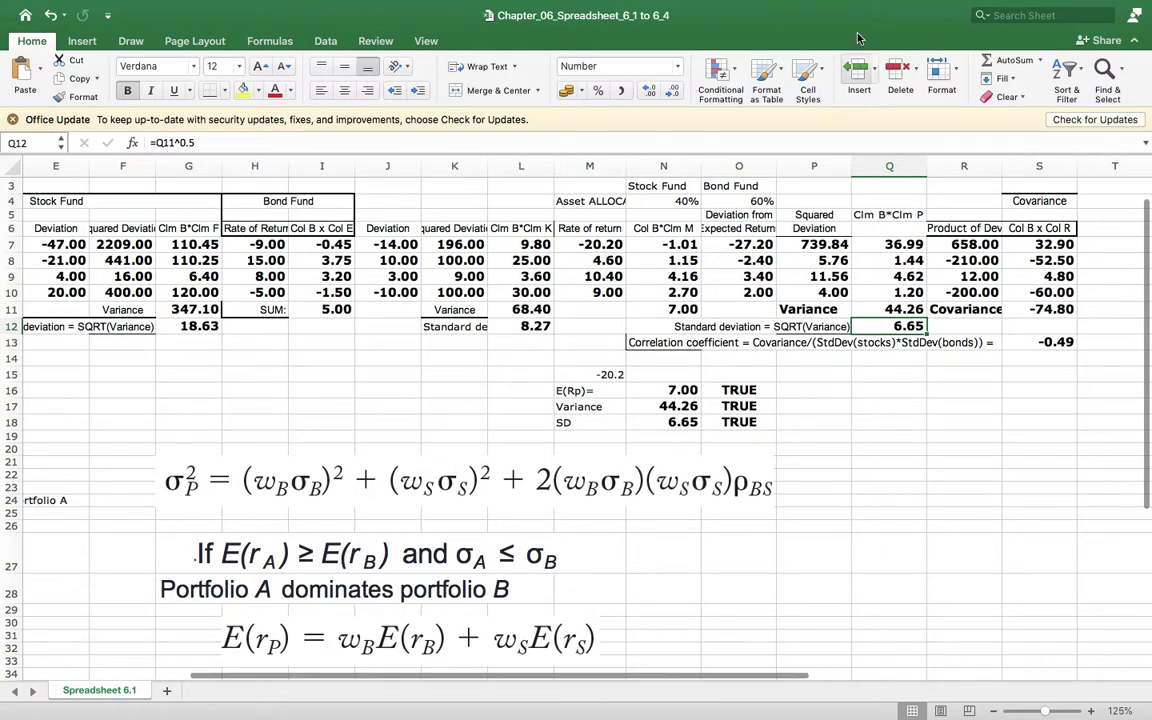
Set the stock fund allocation in N4 to 50%
{"action": "left_click", "coordinate": [676, 202]}
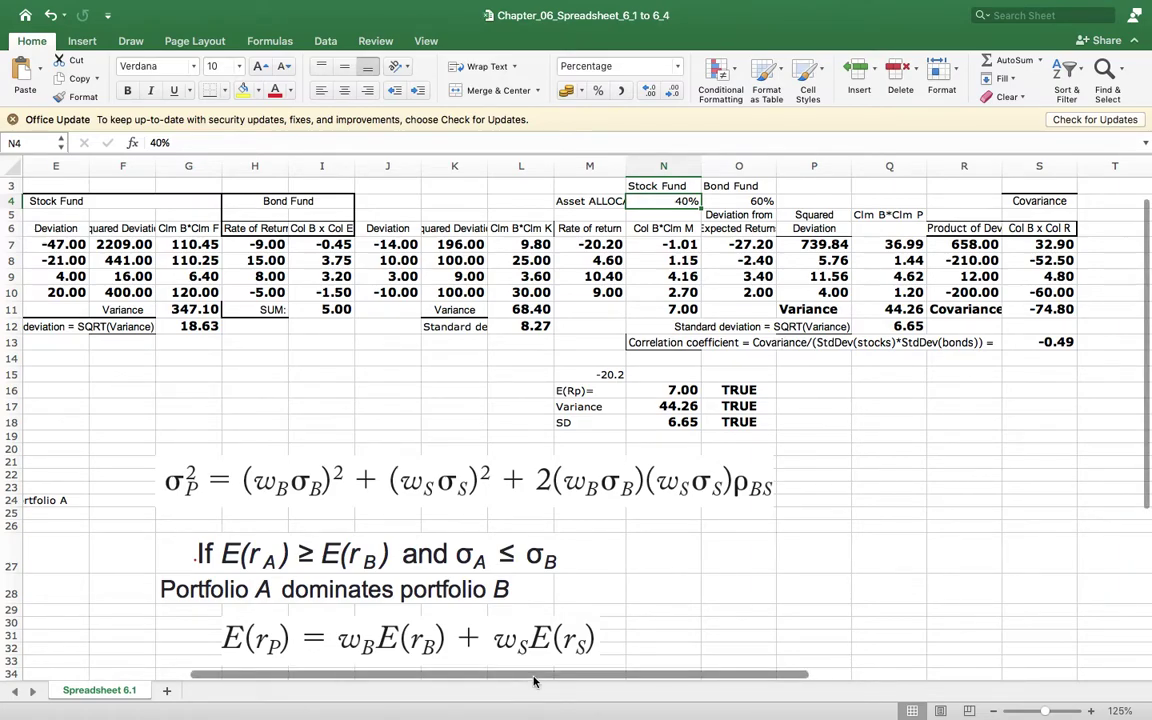
{"action": "scroll", "coordinate": [534, 682], "scroll_direction": "left", "scroll_amount": 5}
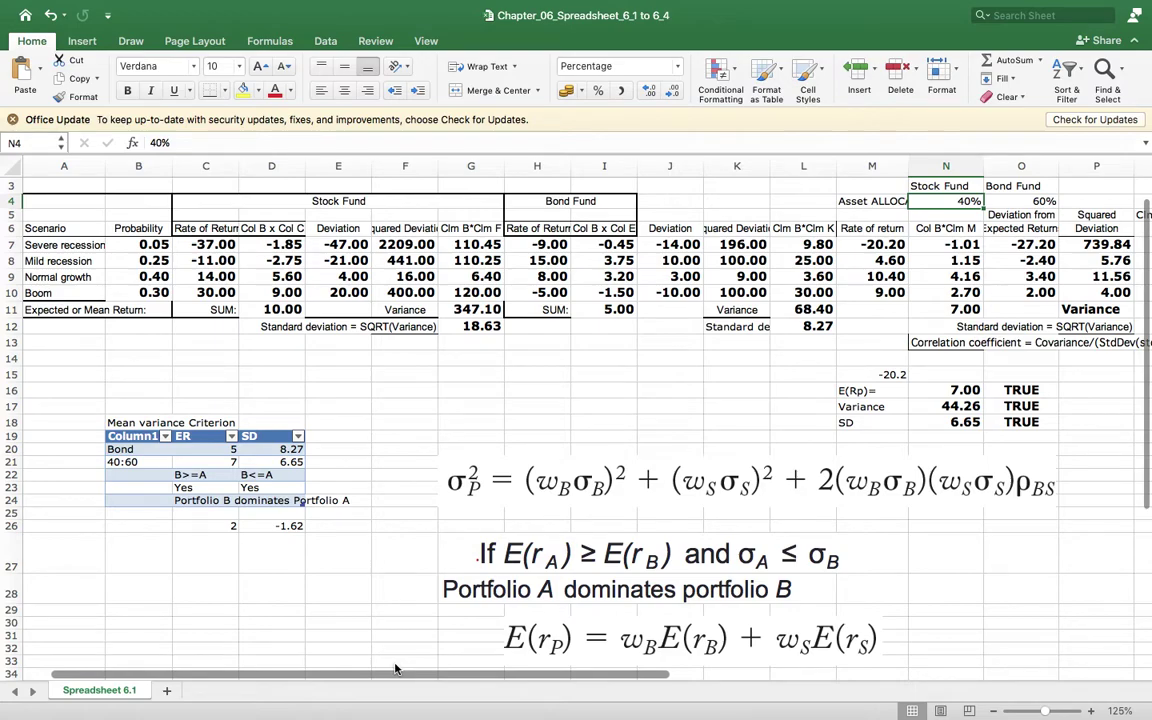
{"action": "scroll", "coordinate": [393, 669], "scroll_direction": "right", "scroll_amount": 5}
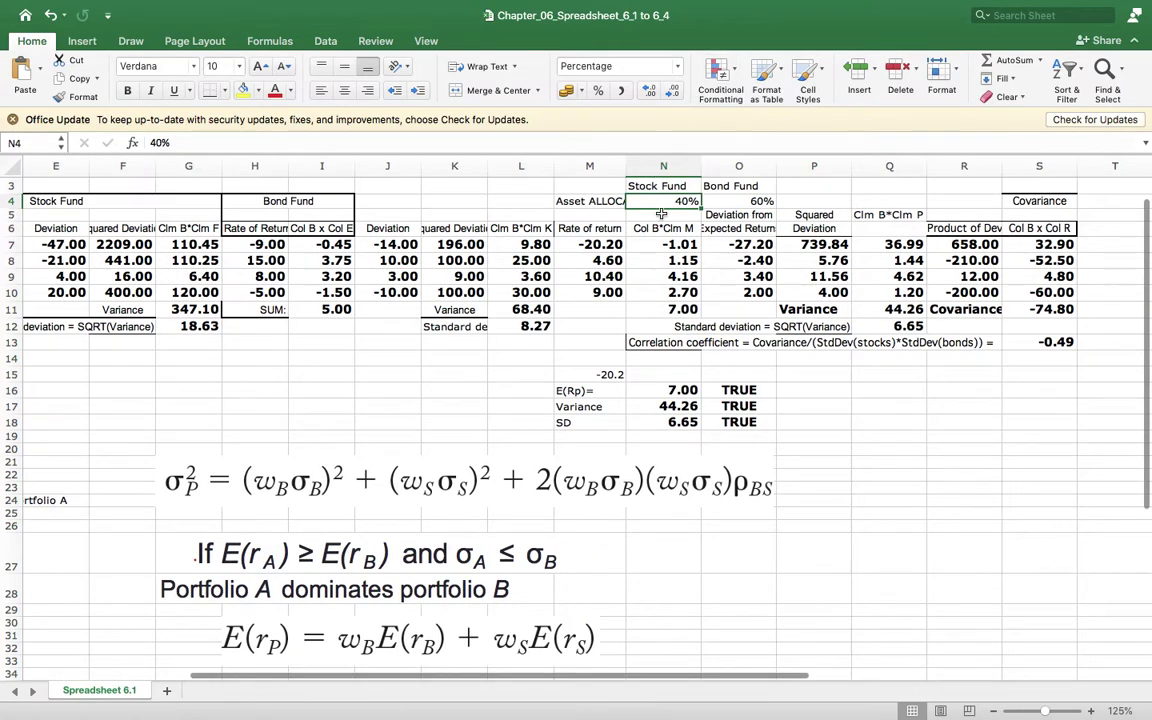
{"action": "type", "text": "50"}
{"action": "key", "text": "Tab"}
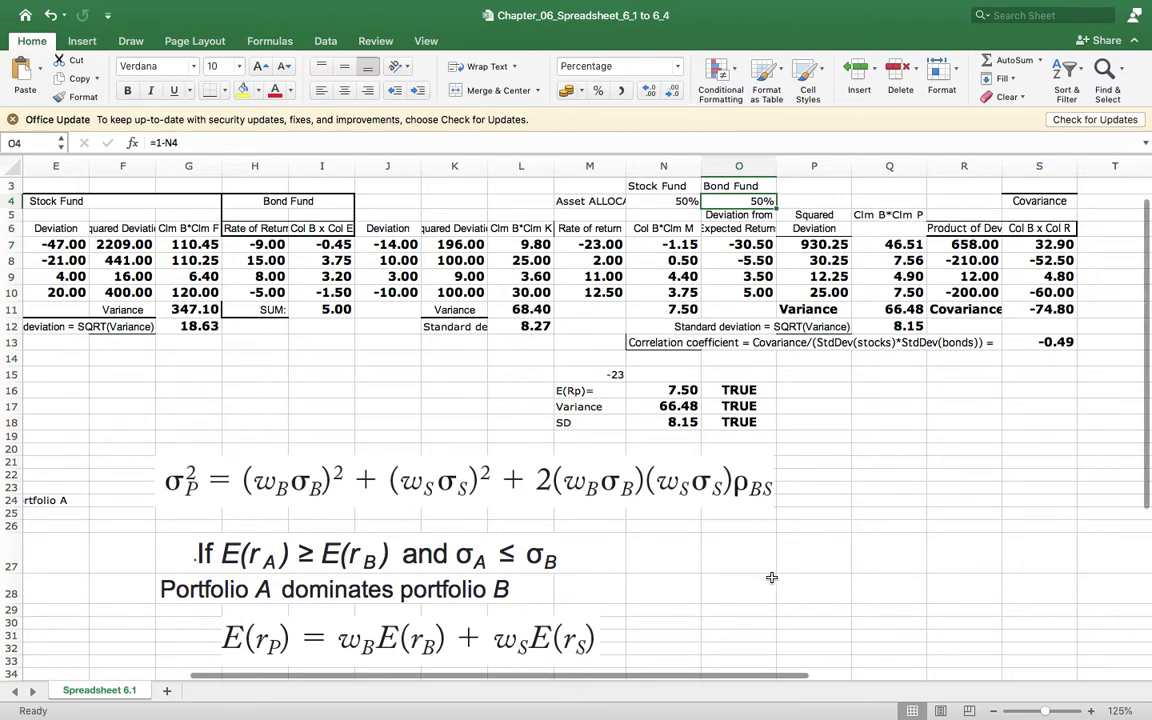
Link the bond fund's expected return in C20 to I11 and its standard deviation in D20 to L12
{"action": "scroll", "coordinate": [695, 678], "scroll_direction": "left", "scroll_amount": 5}
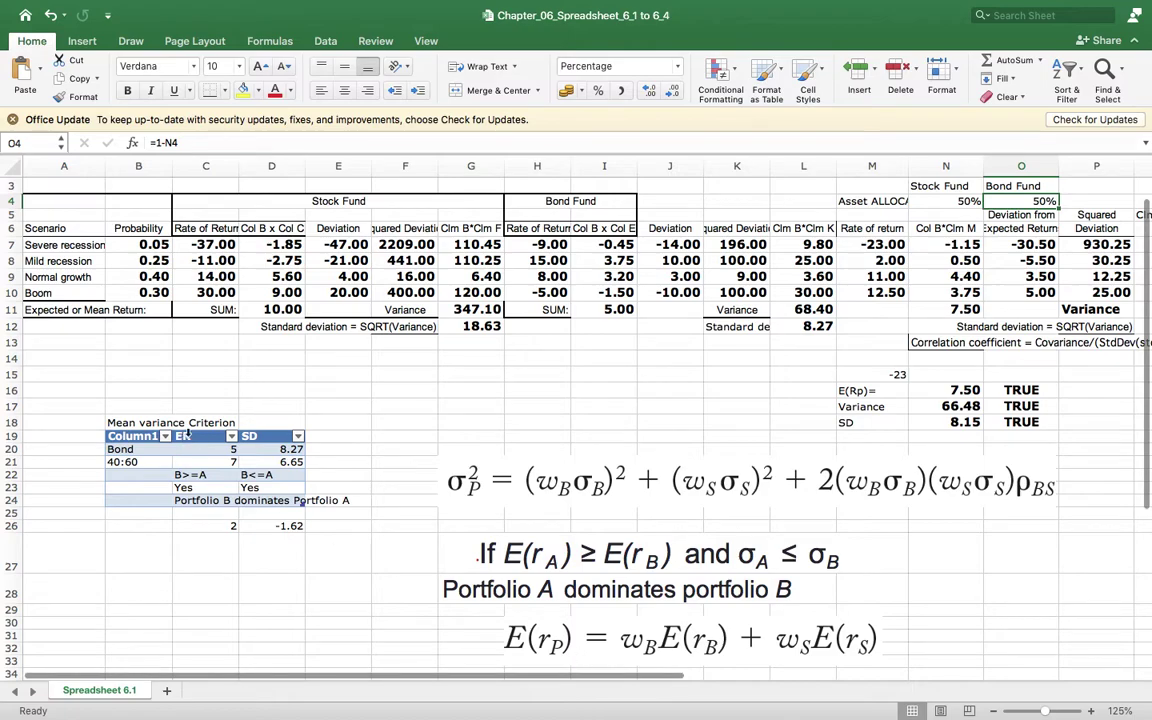
{"action": "left_click", "coordinate": [220, 450]}
{"action": "type", "text": "="}
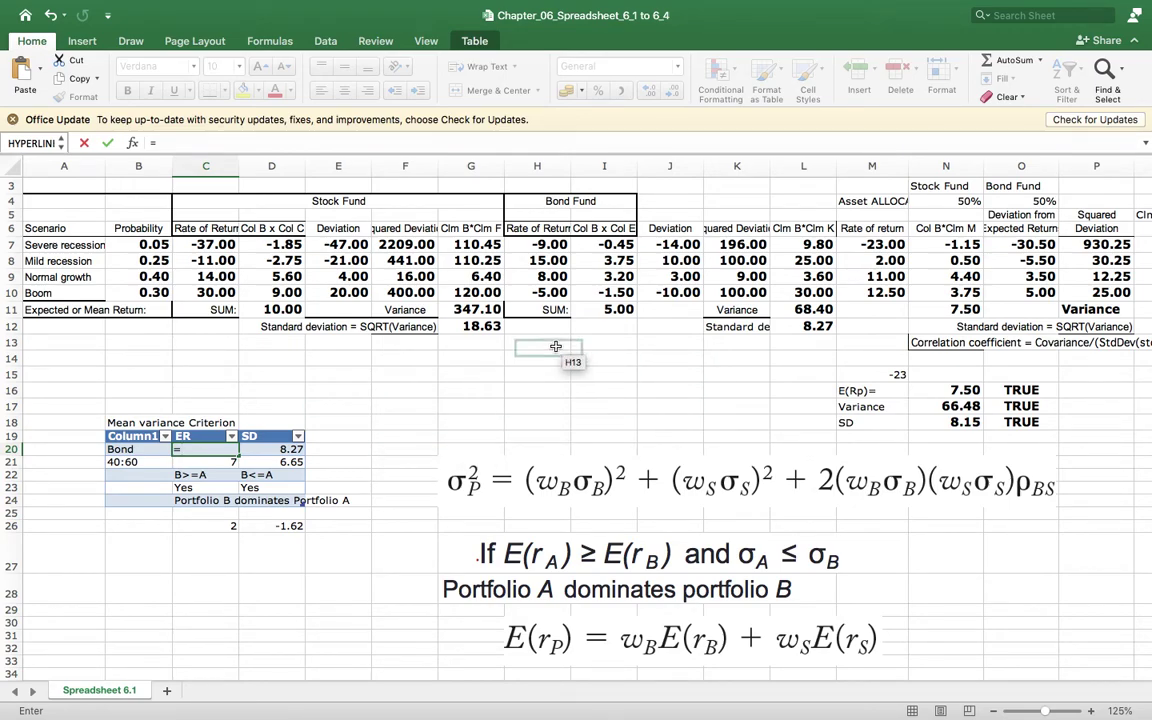
{"action": "left_click", "coordinate": [617, 309]}
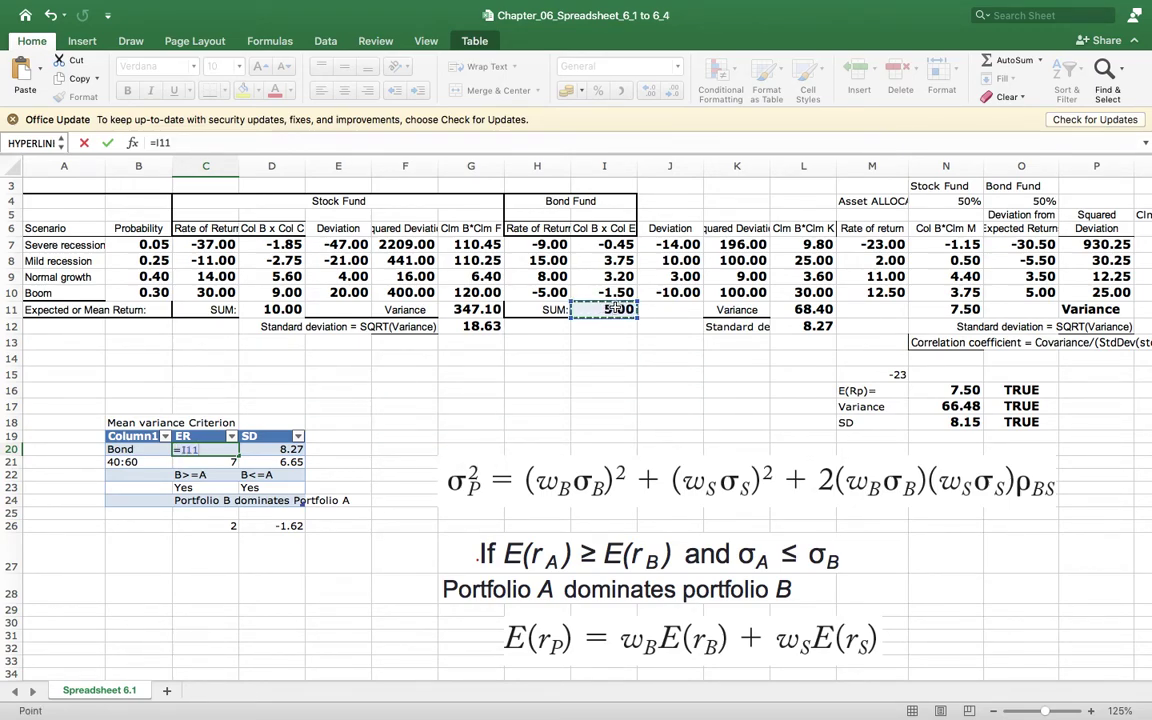
{"action": "key", "text": "Tab"}
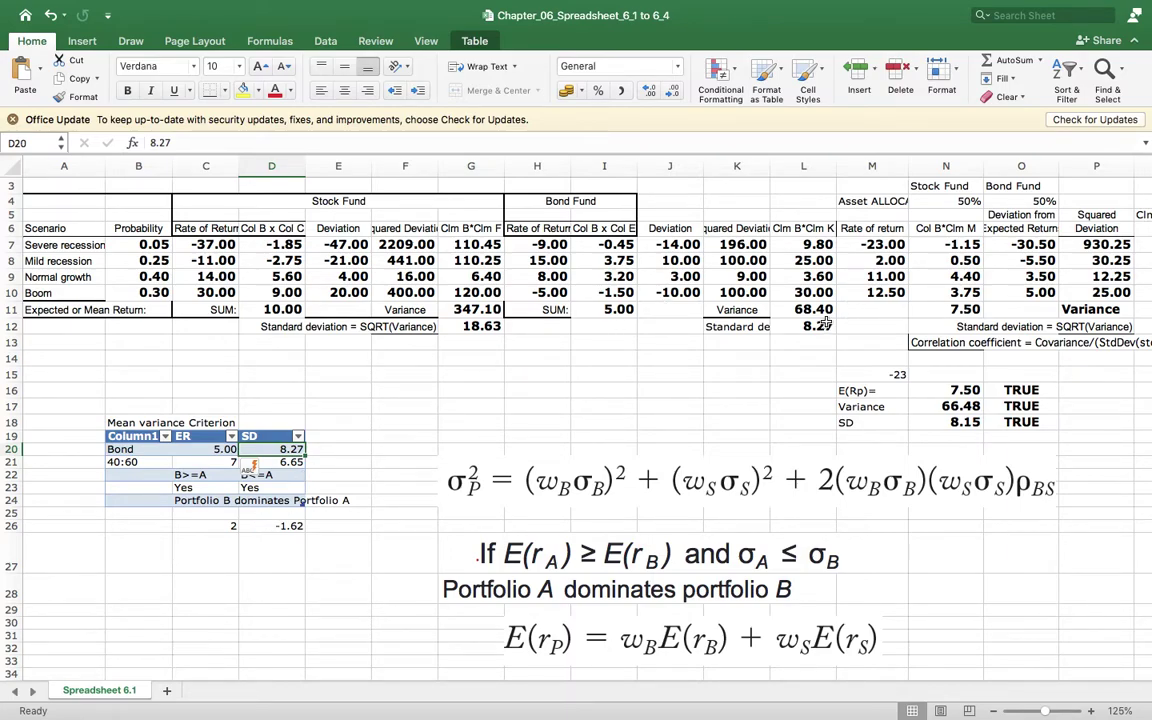
{"action": "type", "text": "="}
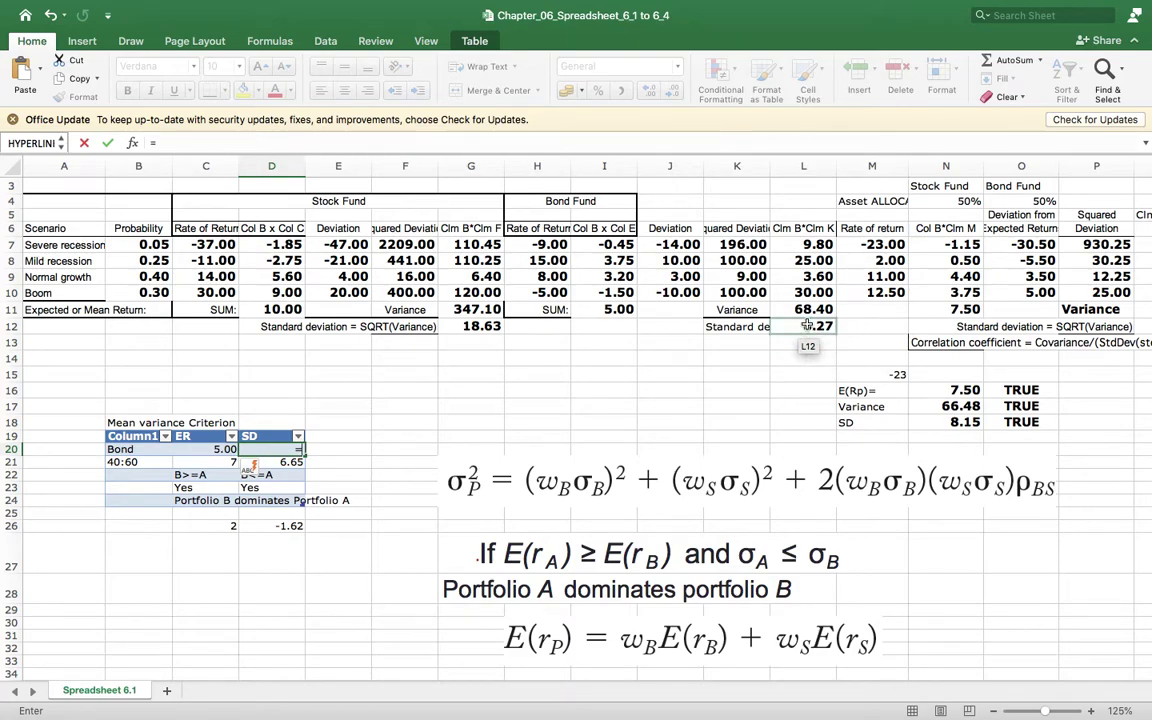
{"action": "left_click", "coordinate": [806, 326]}
{"action": "key", "text": "Return"}
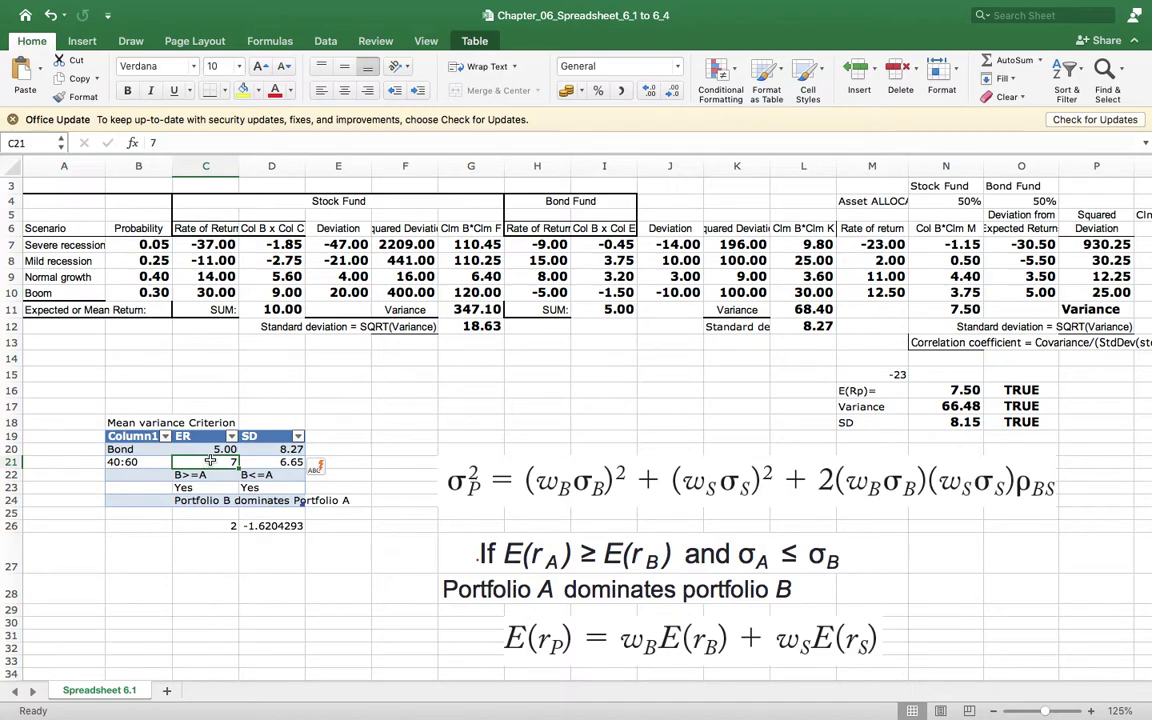
Link the portfolio's expected return in C21 of the comparison table to N11
{"action": "type", "text": "="}
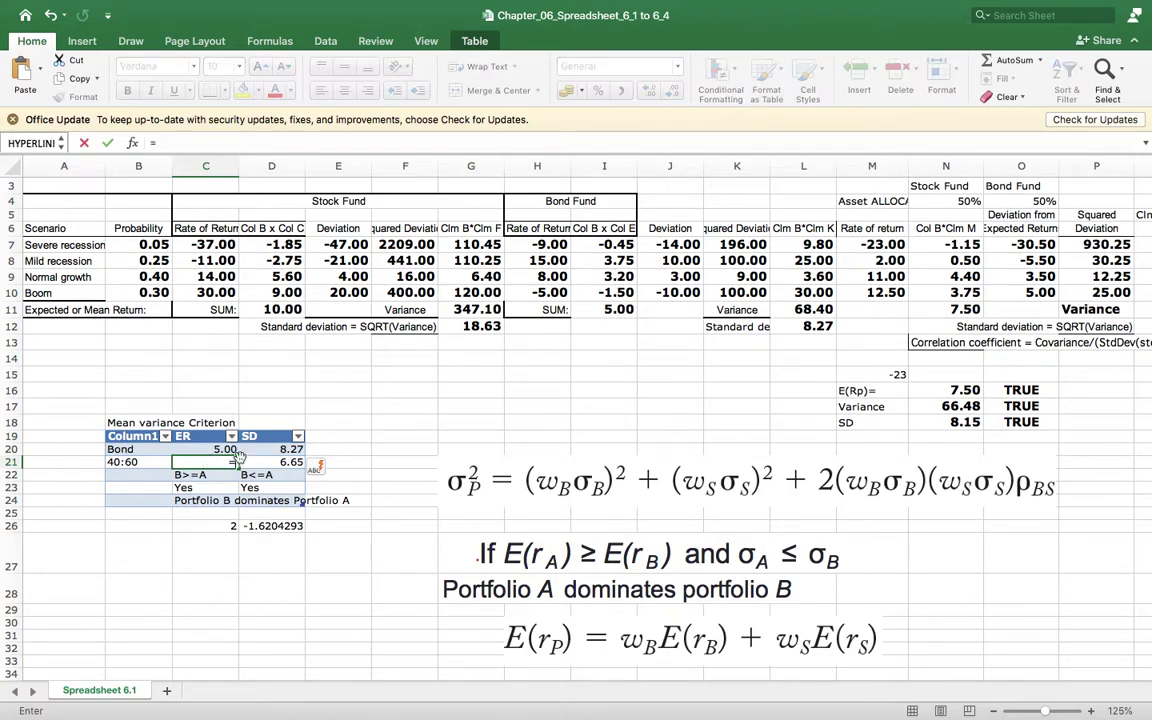
{"action": "left_click", "coordinate": [962, 310]}
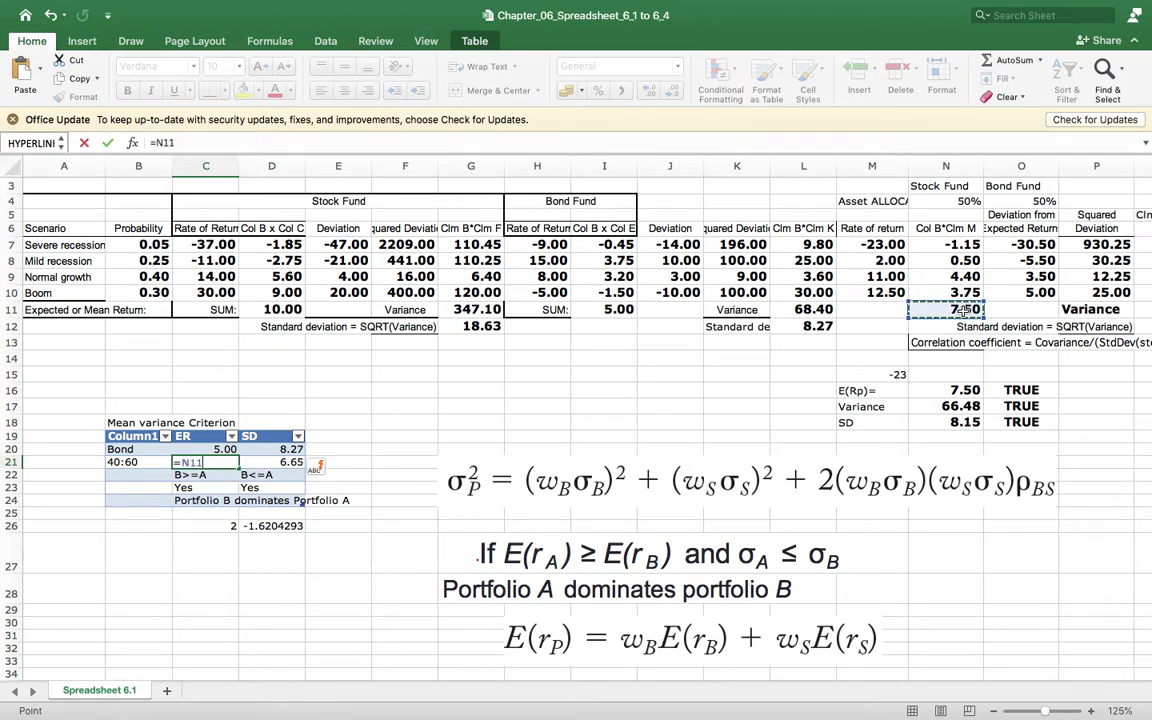
{"action": "key", "text": "Return"}
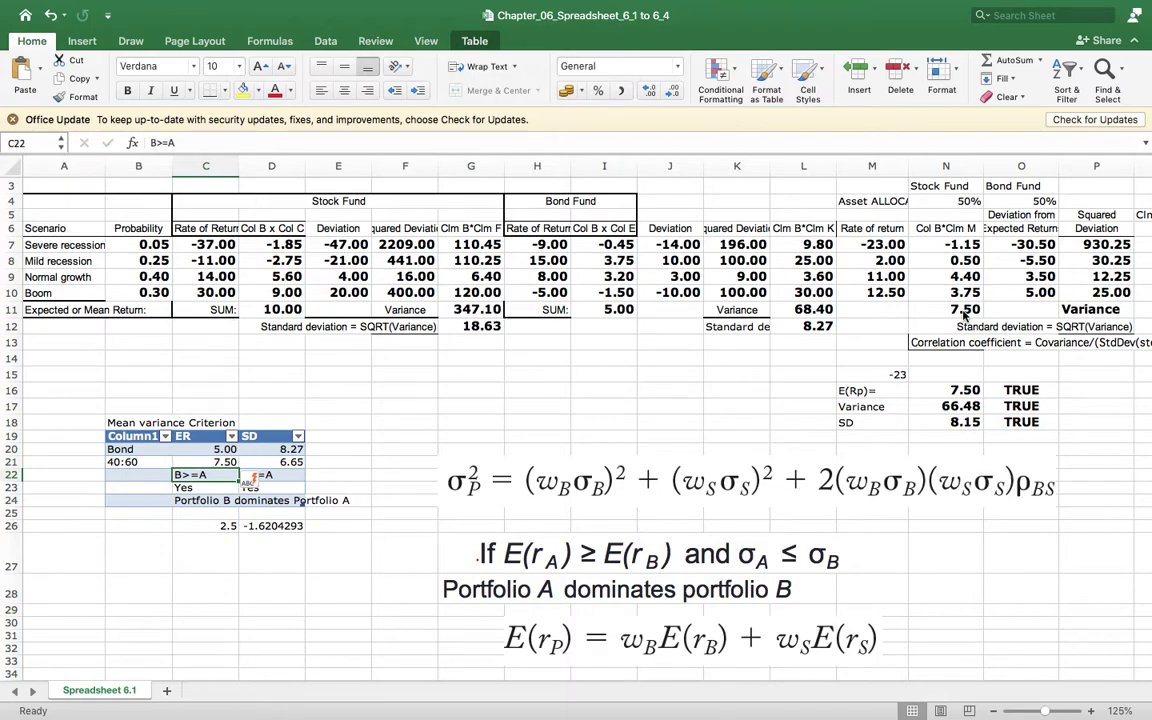
Link the portfolio's standard deviation in D21 of the comparison table to Q12
{"action": "left_click", "coordinate": [283, 462]}
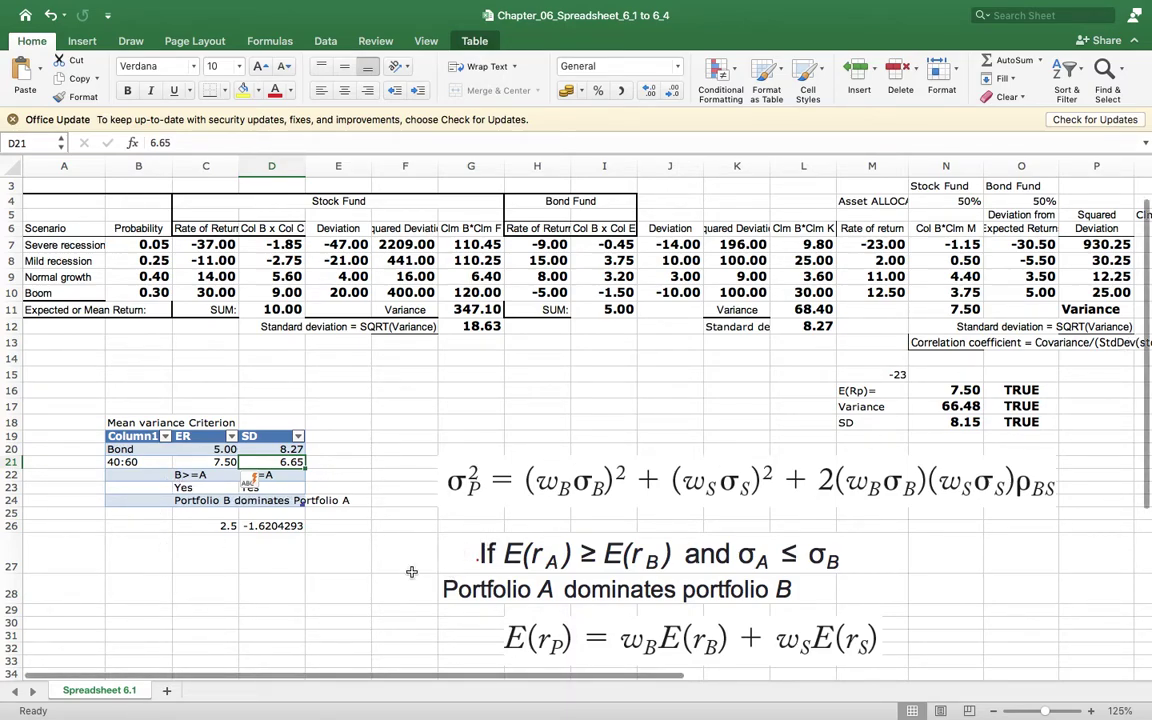
{"action": "left_click_drag", "start_coordinate": [482, 676], "coordinate": [662, 676]}
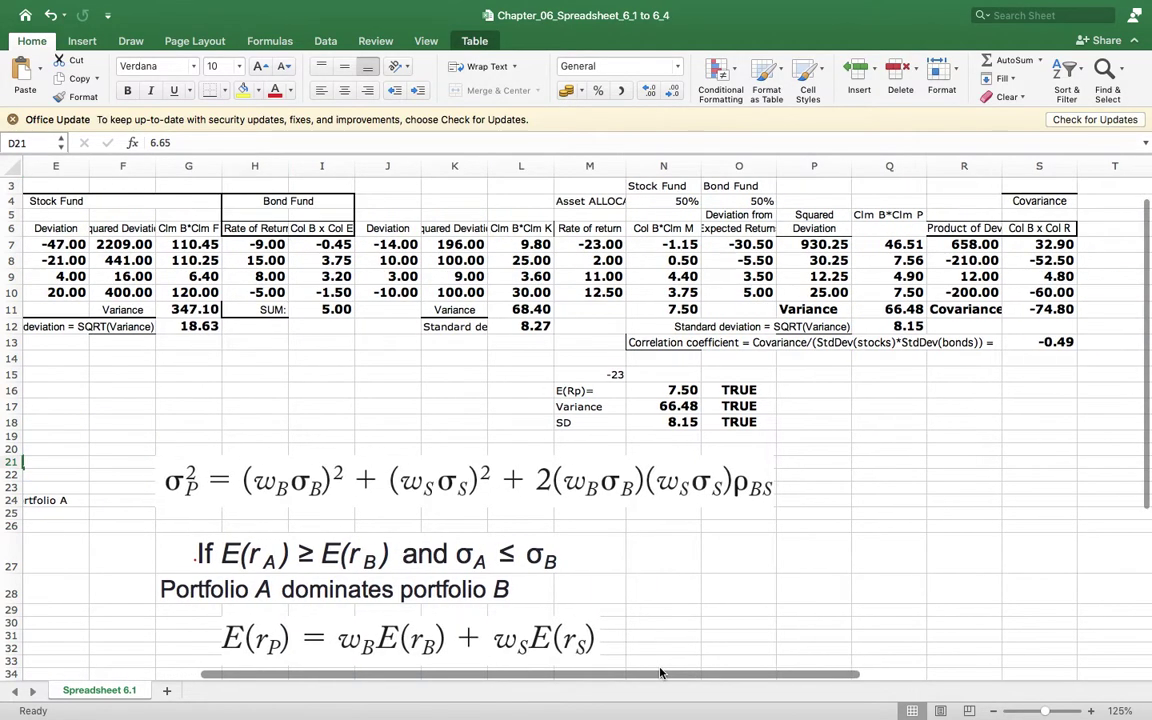
{"action": "left_click", "coordinate": [889, 326]}
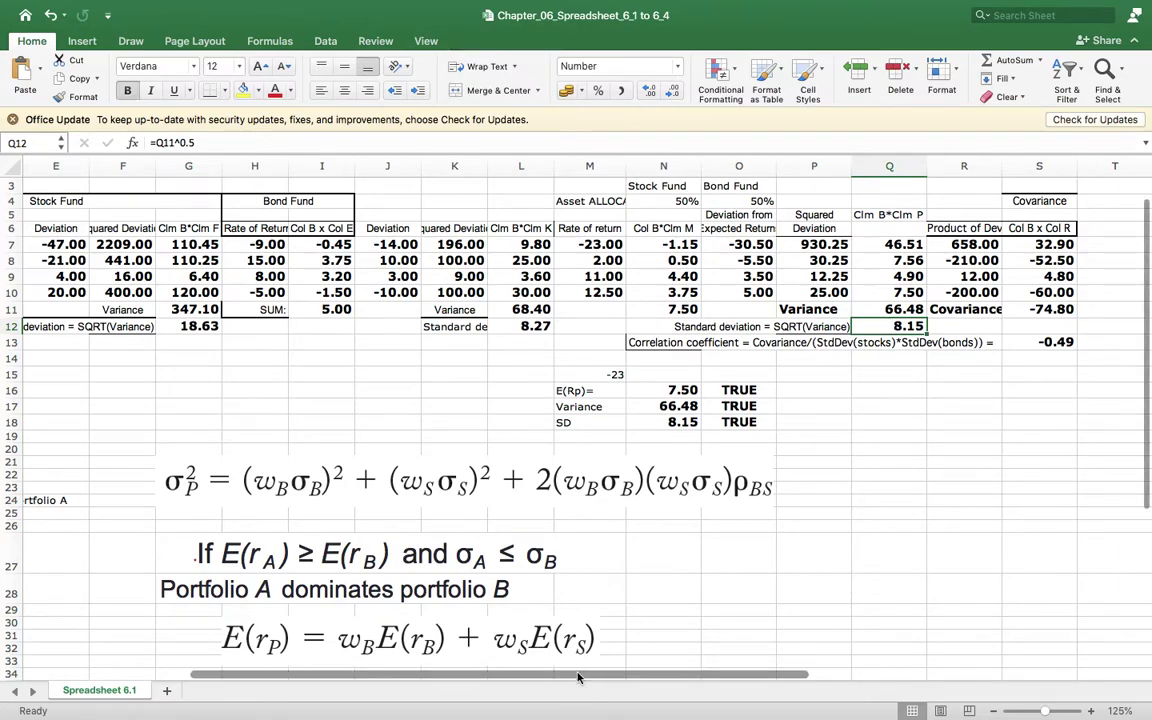
{"action": "scroll", "coordinate": [580, 676], "scroll_direction": "left", "scroll_amount": 5}
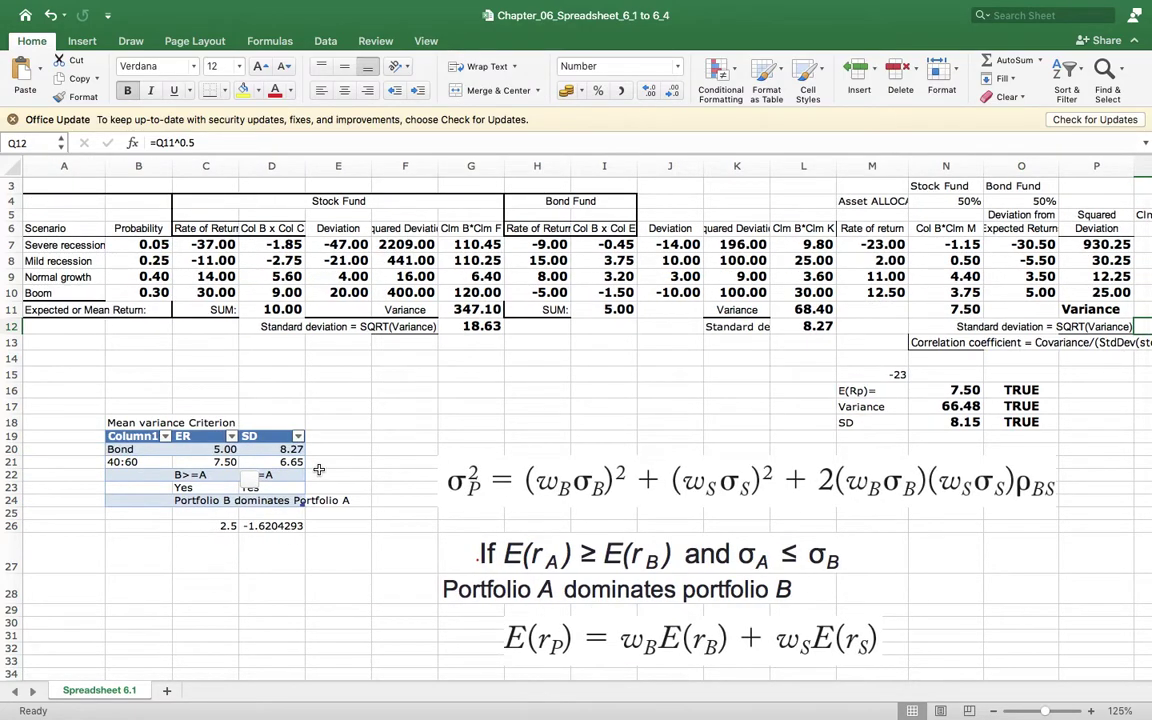
{"action": "key", "text": "Return"}
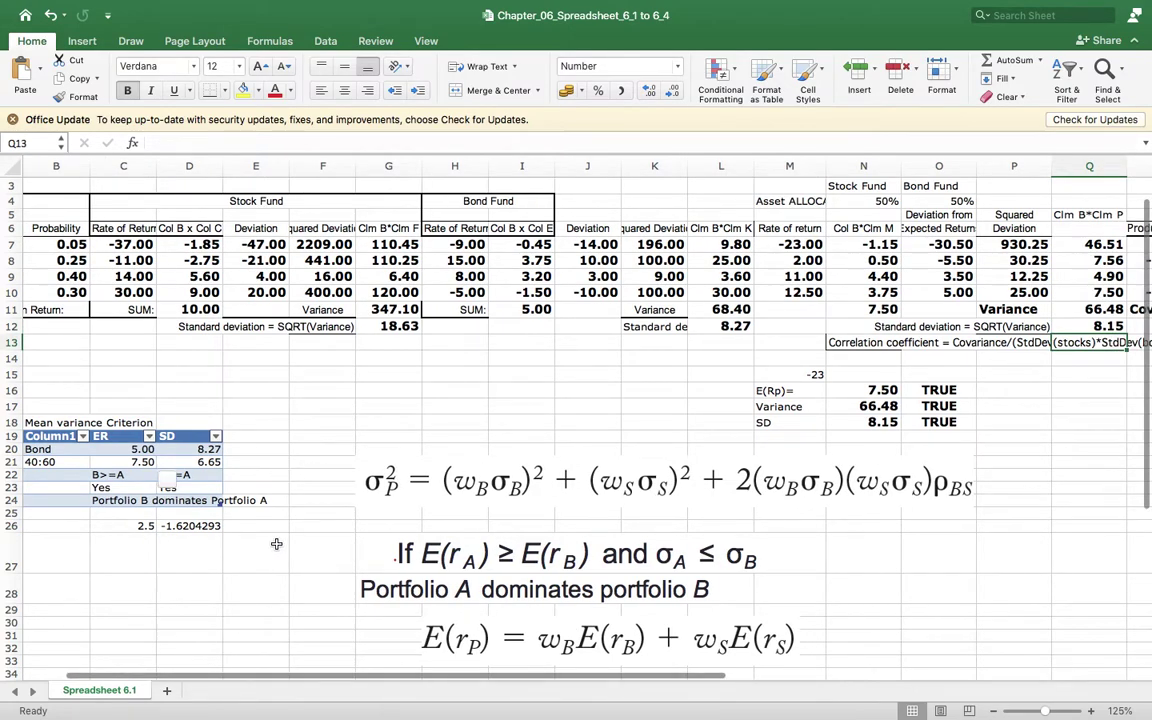
{"action": "left_click", "coordinate": [203, 462]}
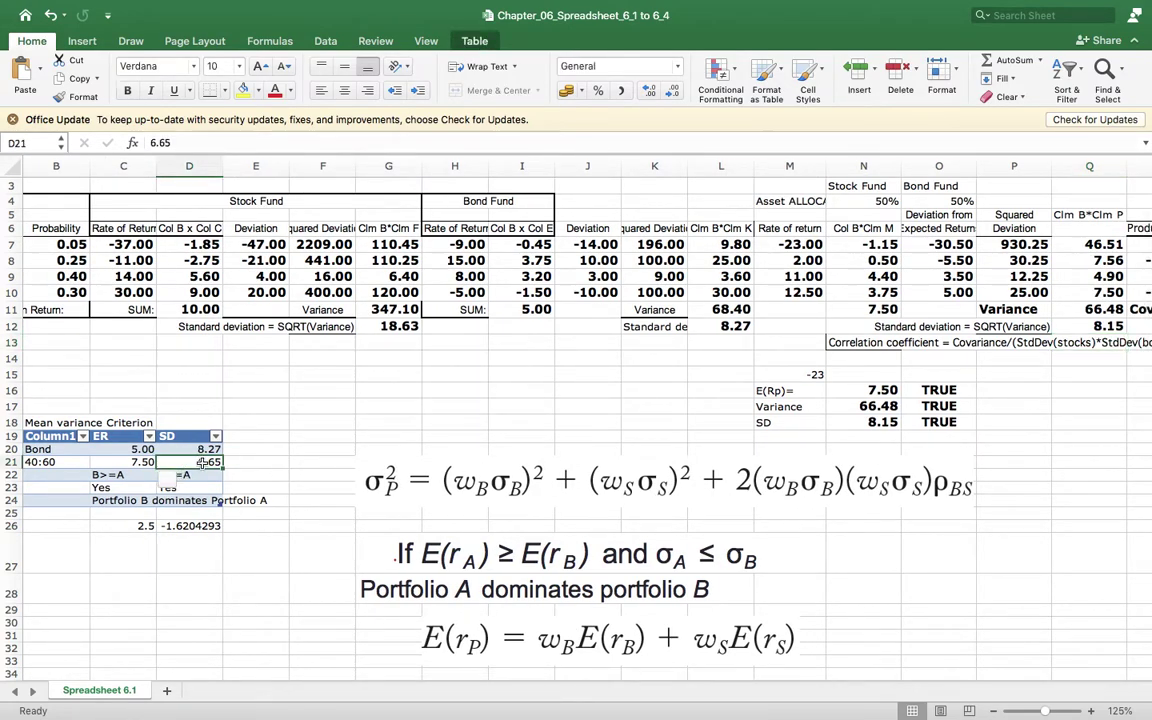
{"action": "type", "text": "="}
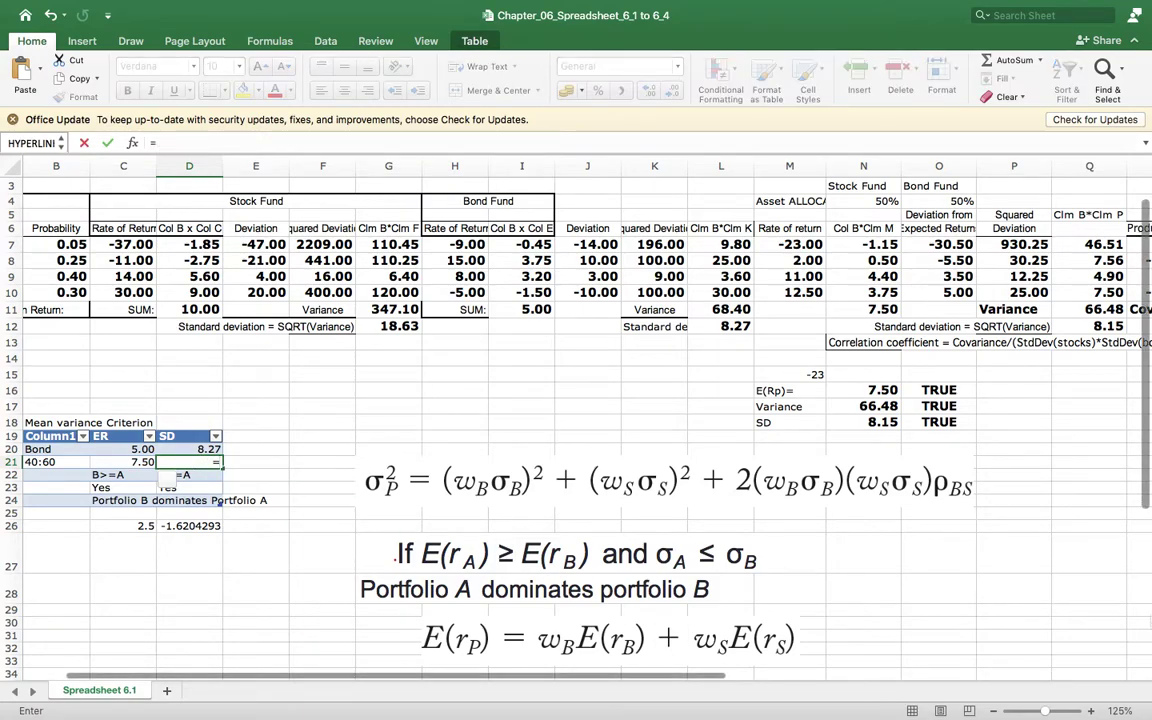
{"action": "left_click", "coordinate": [1110, 328]}
{"action": "key", "text": "Return"}
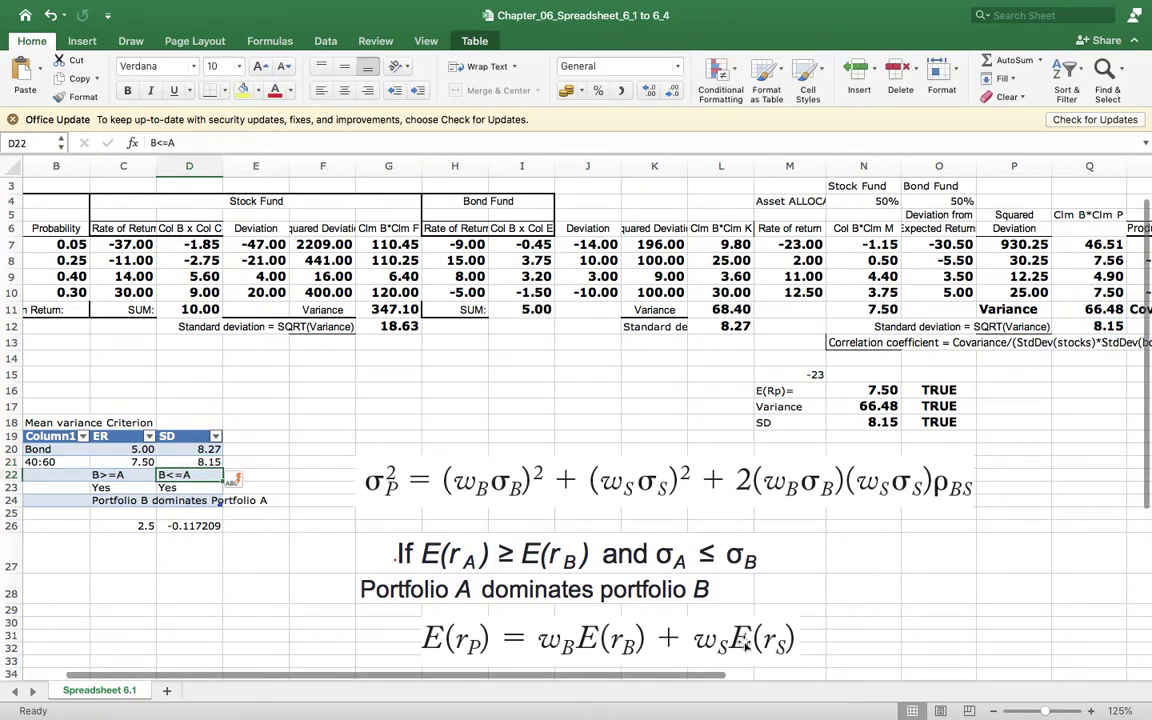
Review the allocations in N4:O4 and the differences in C26:D26 together with the return and deviation cells they compare
{"action": "left_click", "coordinate": [345, 545]}
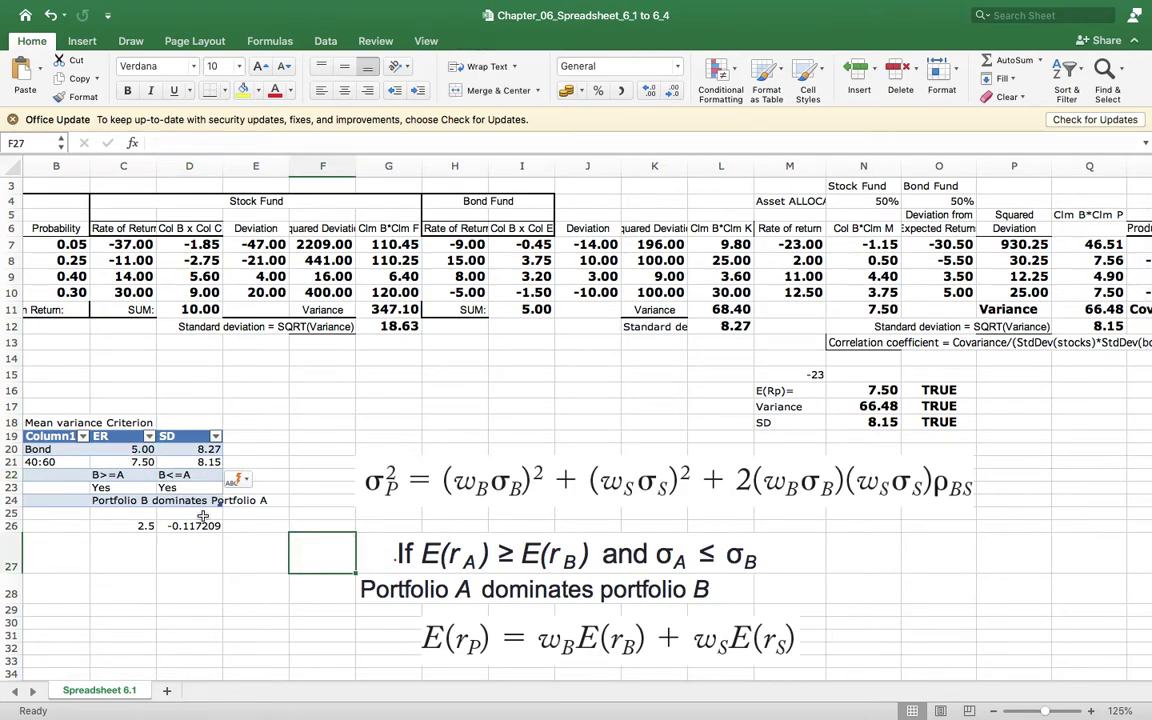
{"action": "left_click_drag", "start_coordinate": [530, 684], "coordinate": [476, 680]}
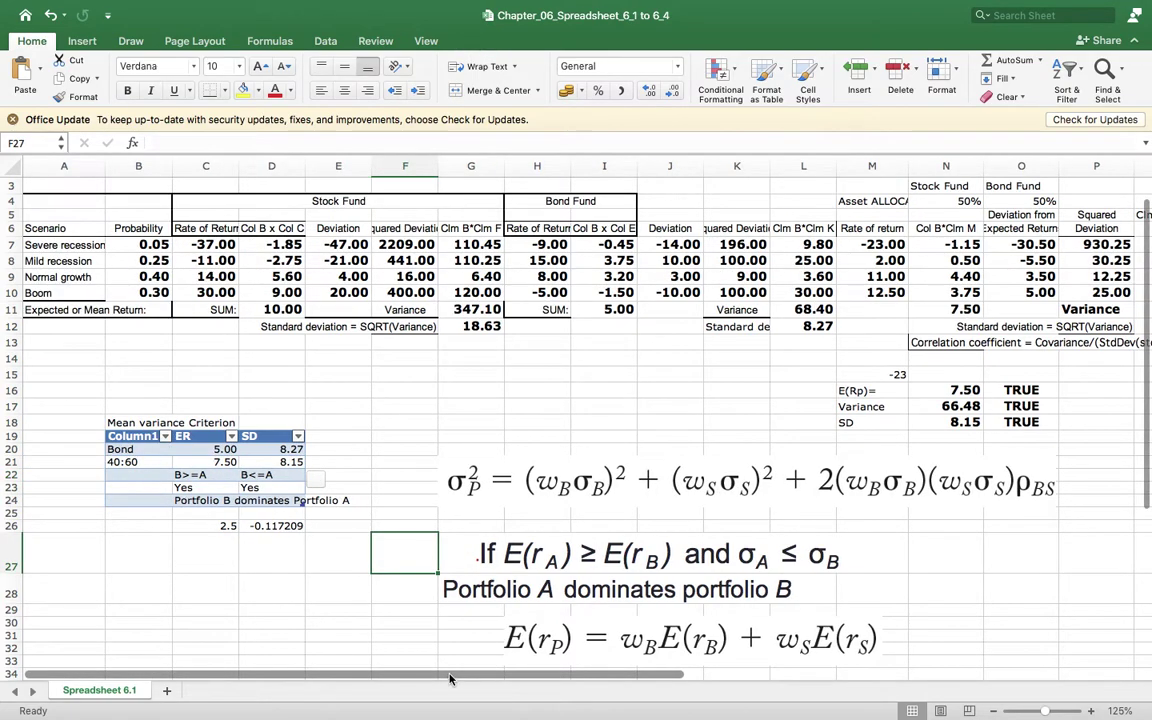
{"action": "left_click", "coordinate": [950, 201]}
{"action": "left_click", "coordinate": [1019, 201]}
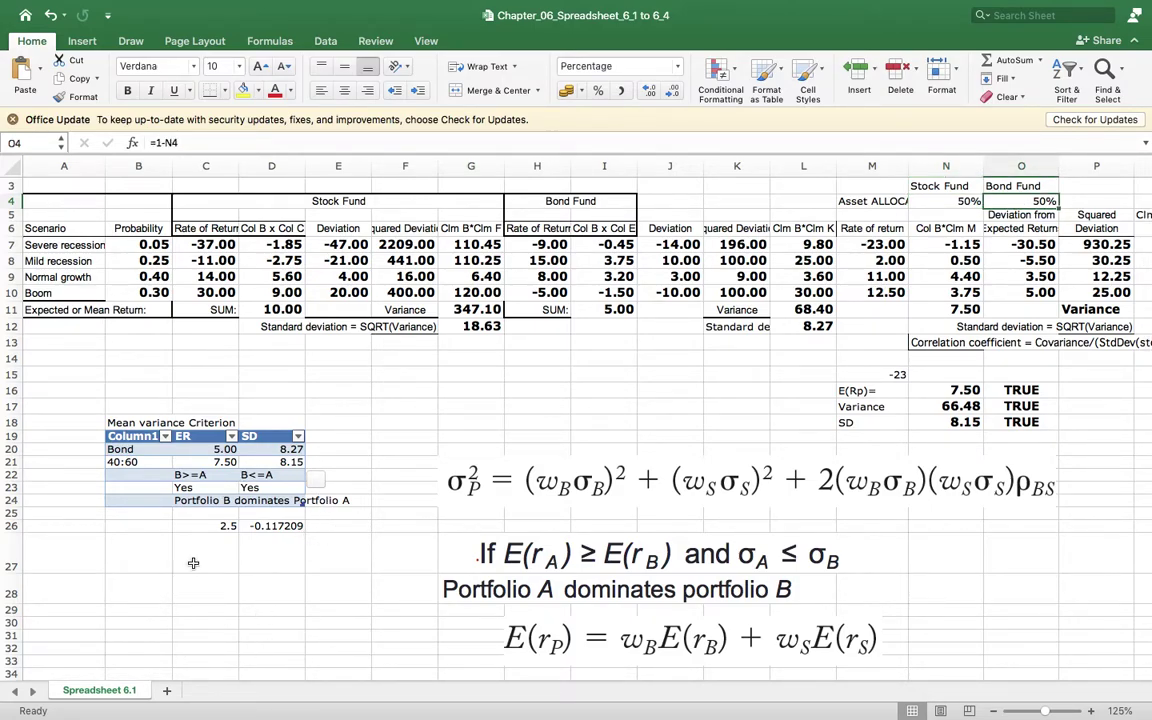
{"action": "left_click", "coordinate": [220, 523]}
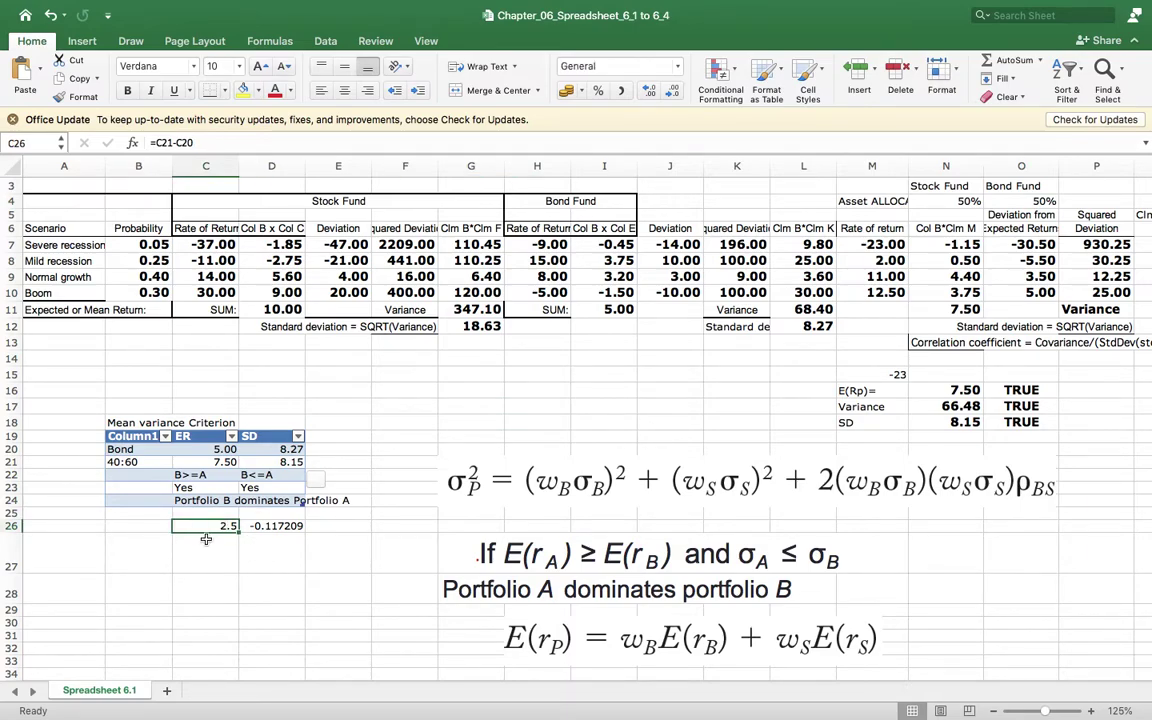
{"action": "left_click", "coordinate": [220, 461]}
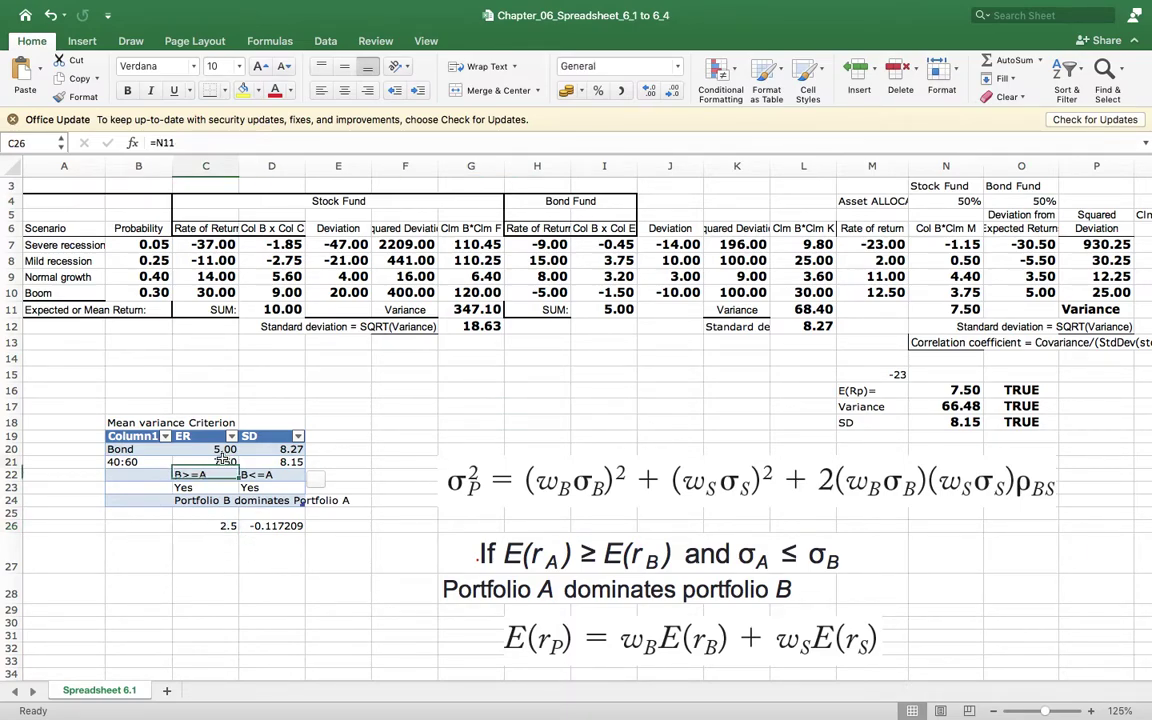
{"action": "left_click", "coordinate": [225, 450]}
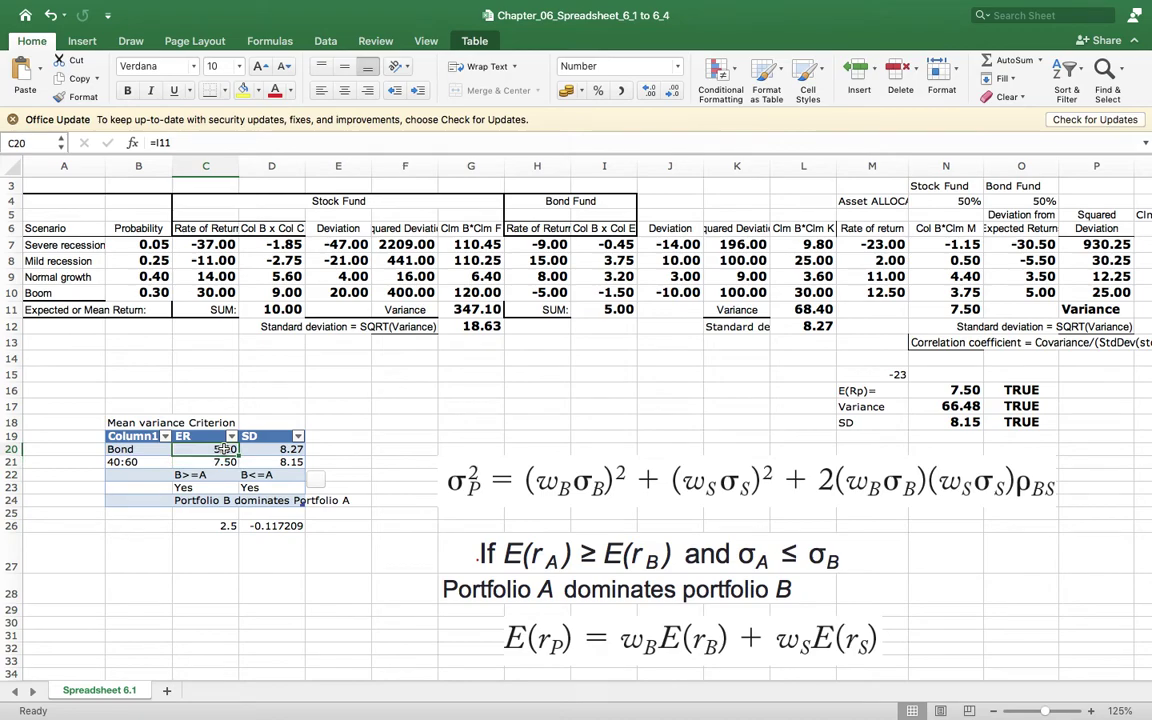
{"action": "left_click", "coordinate": [215, 525]}
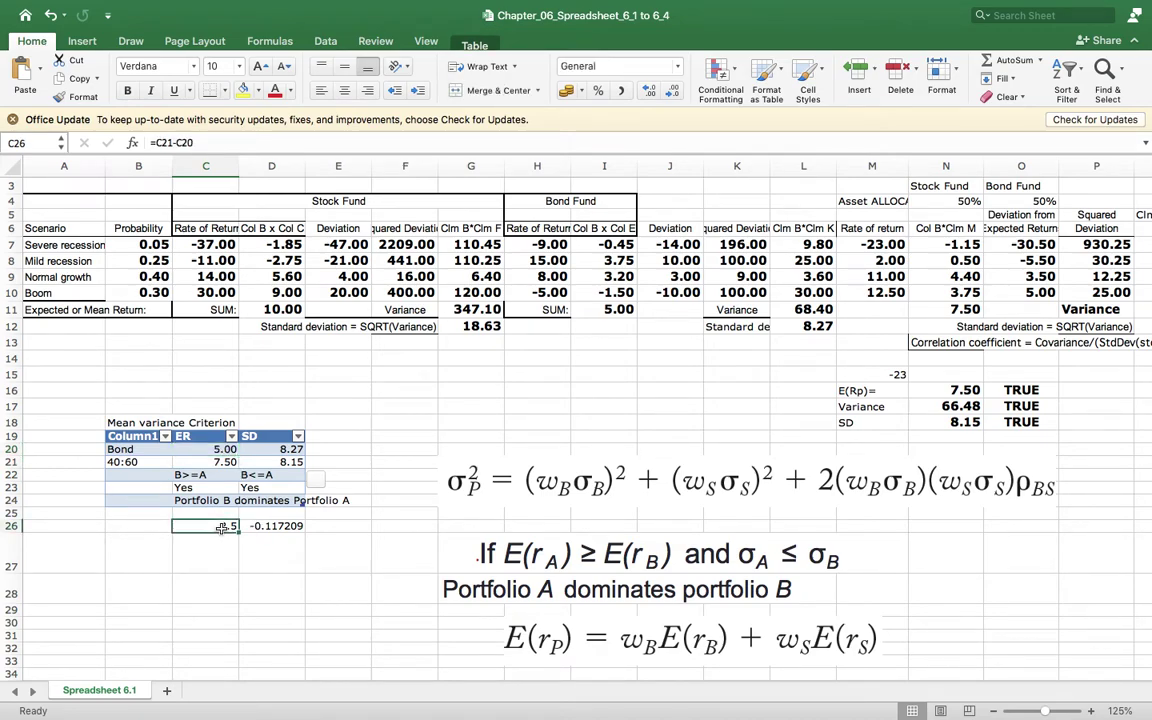
{"action": "left_click", "coordinate": [272, 461]}
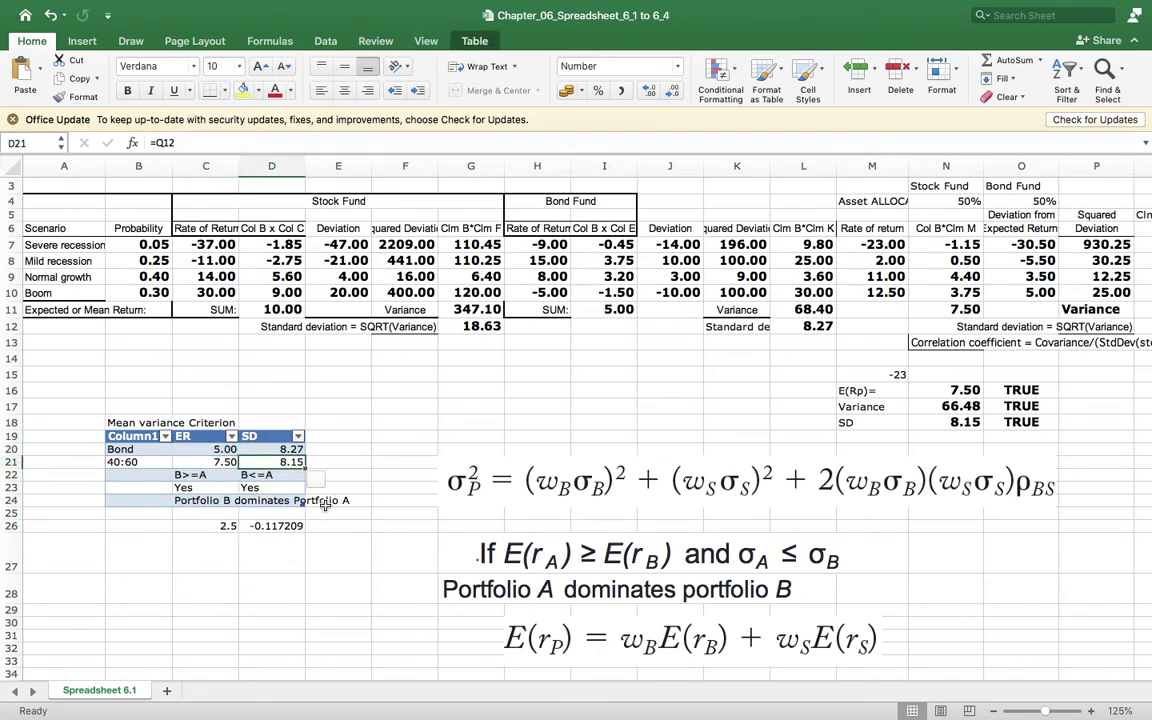
{"action": "left_click", "coordinate": [284, 527]}
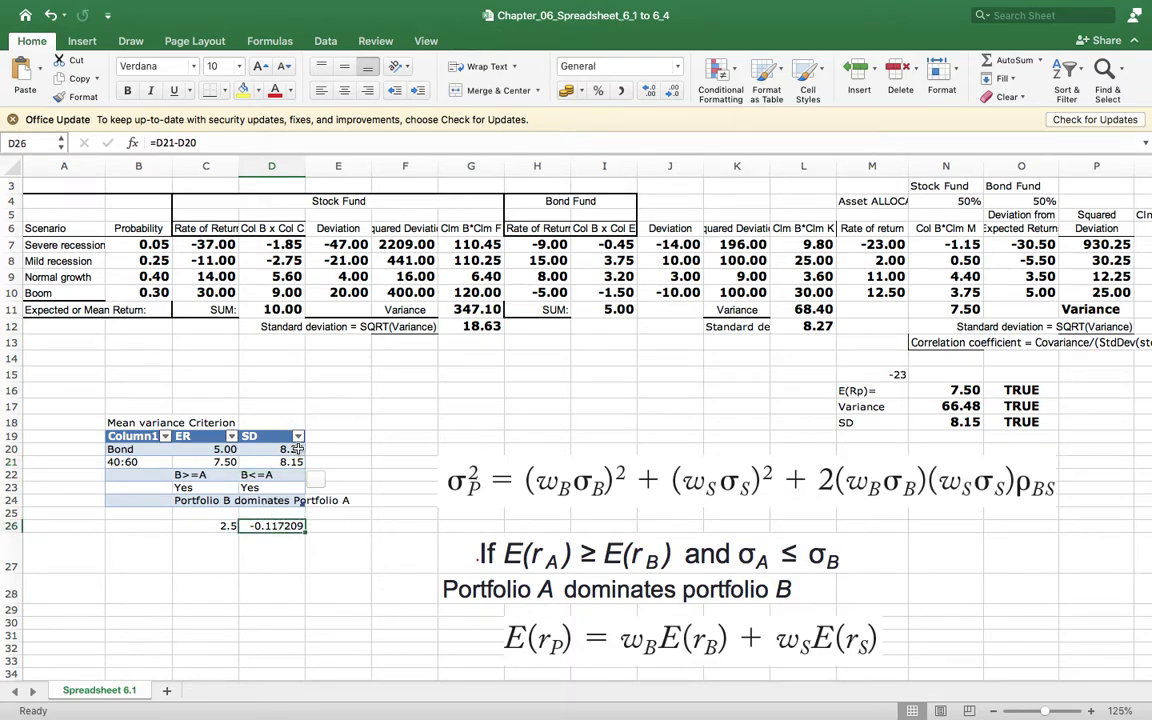
{"action": "left_click", "coordinate": [292, 450]}
{"action": "left_click", "coordinate": [280, 525]}
Set the stock fund allocation in N4 to 40% and check the differences in C26 and D26
{"action": "left_click", "coordinate": [962, 201]}
{"action": "type", "text": "40"}
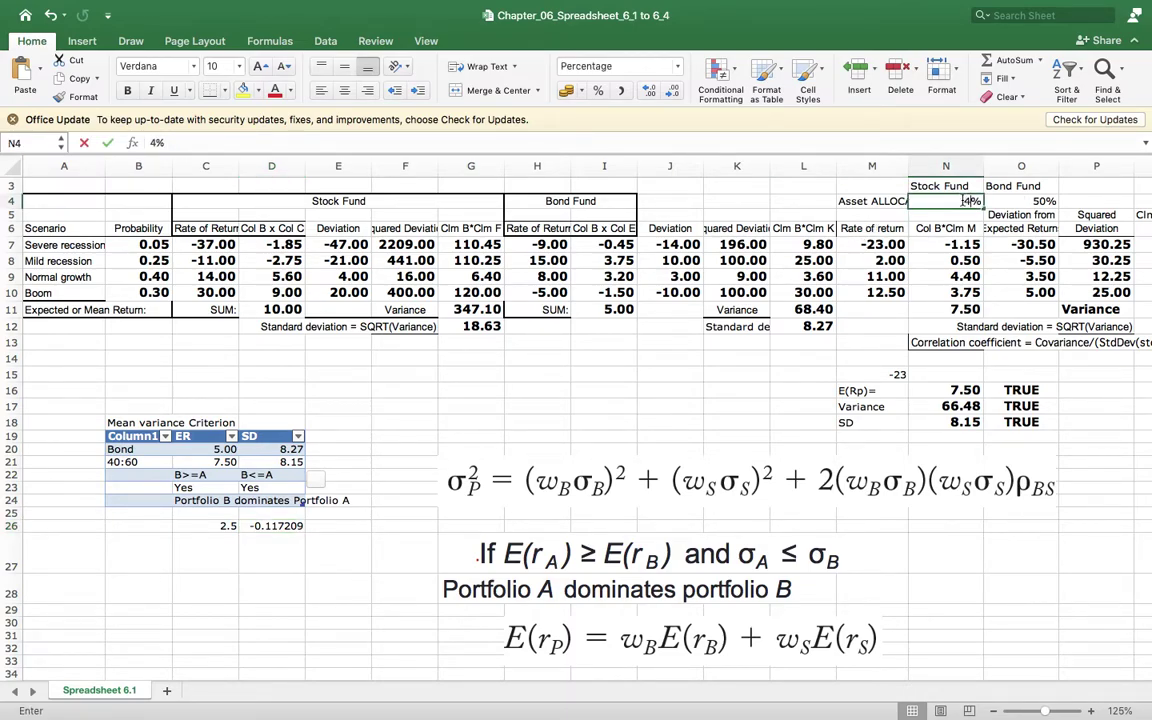
{"action": "key", "text": "Tab"}
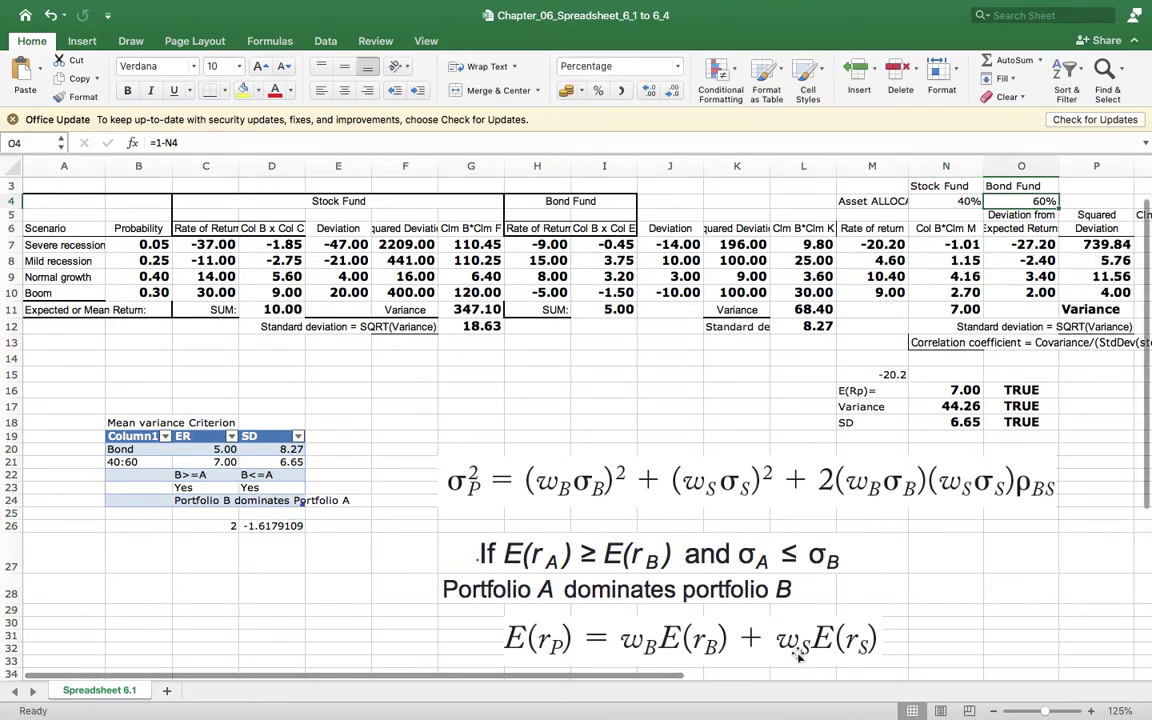
{"action": "left_click", "coordinate": [228, 526]}
{"action": "left_click", "coordinate": [262, 527]}
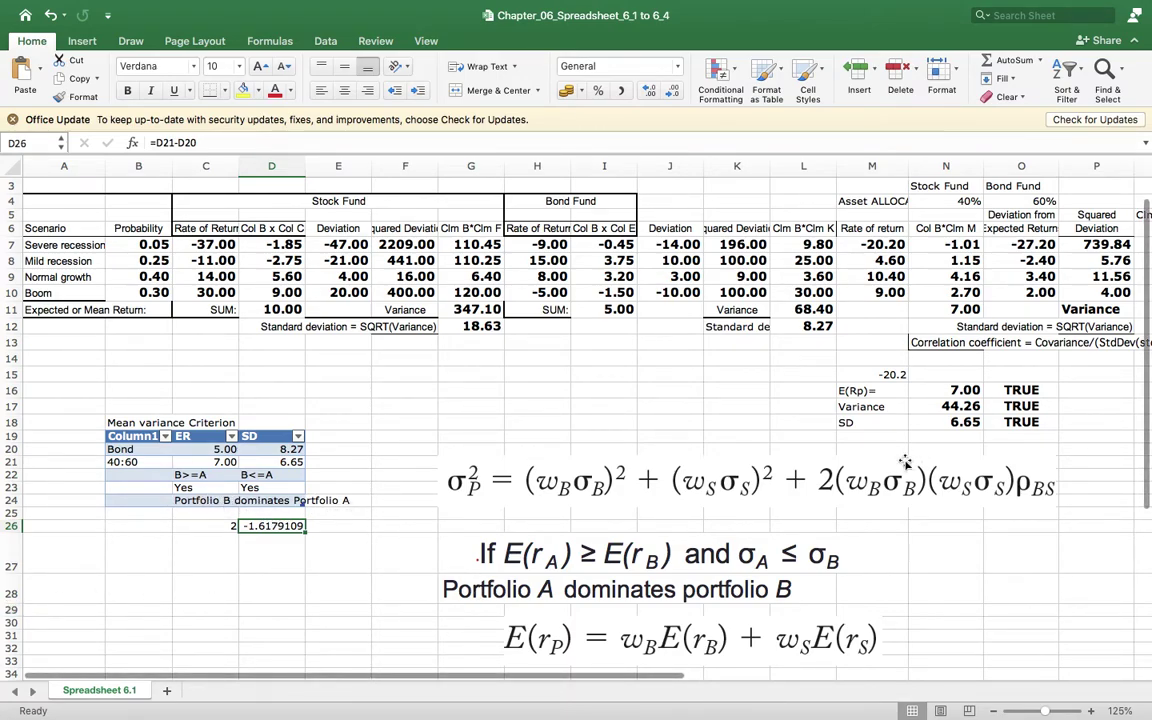
Set the stock fund allocation in N4 to 100% and check the portfolio's standard deviation in Q12
{"action": "left_click", "coordinate": [948, 200]}
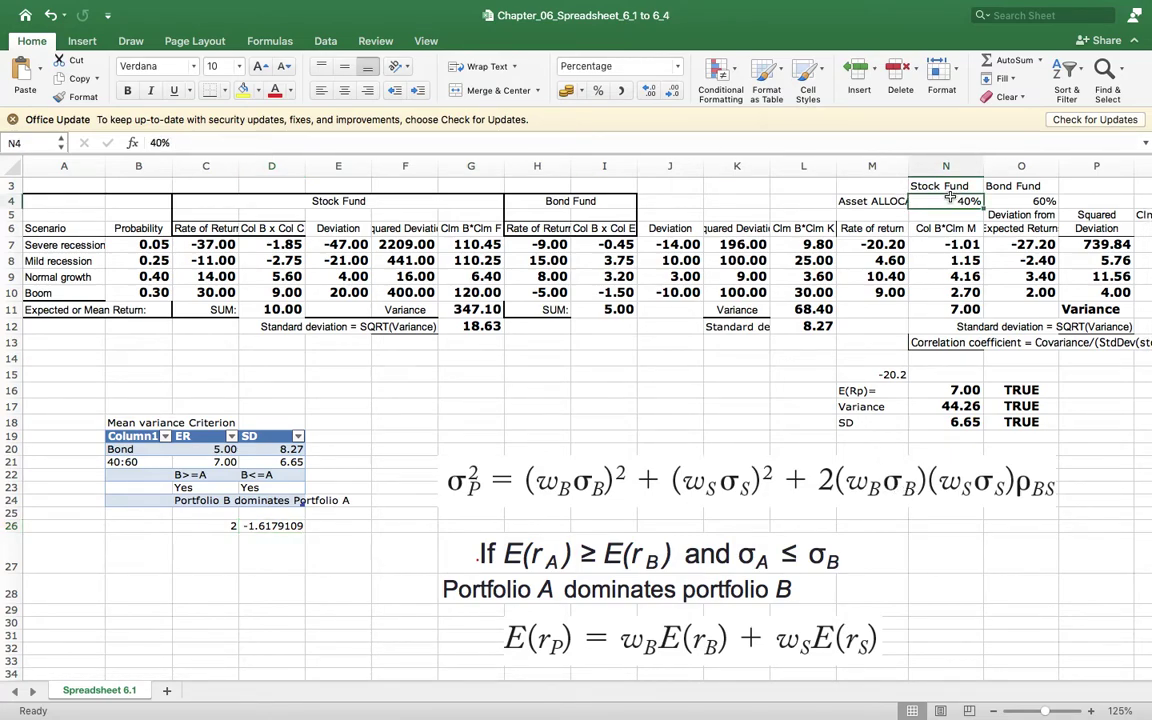
{"action": "type", "text": "100"}
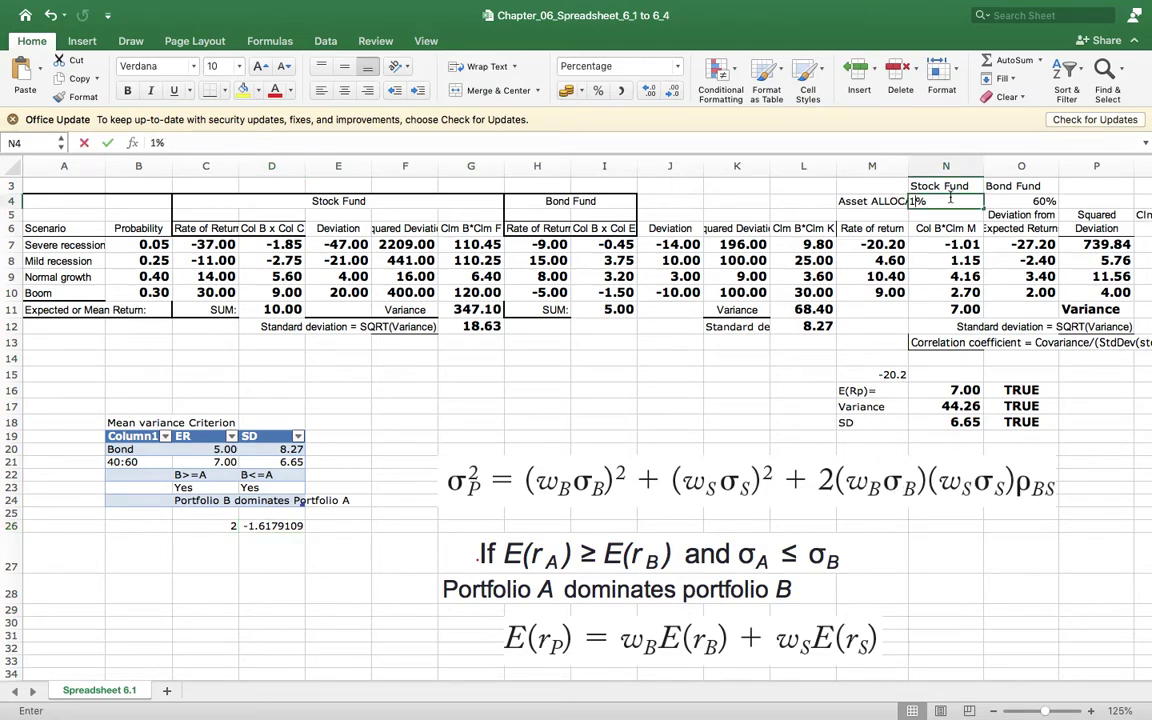
{"action": "key", "text": "Tab"}
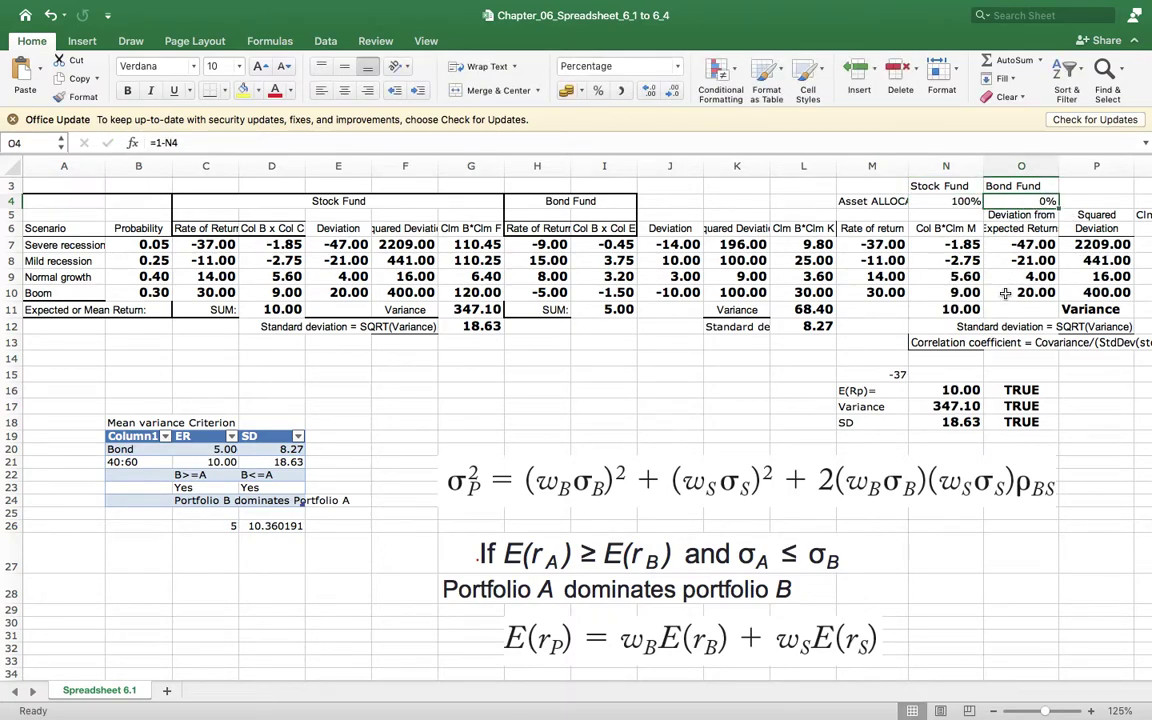
{"action": "left_click_drag", "start_coordinate": [484, 681], "coordinate": [708, 673]}
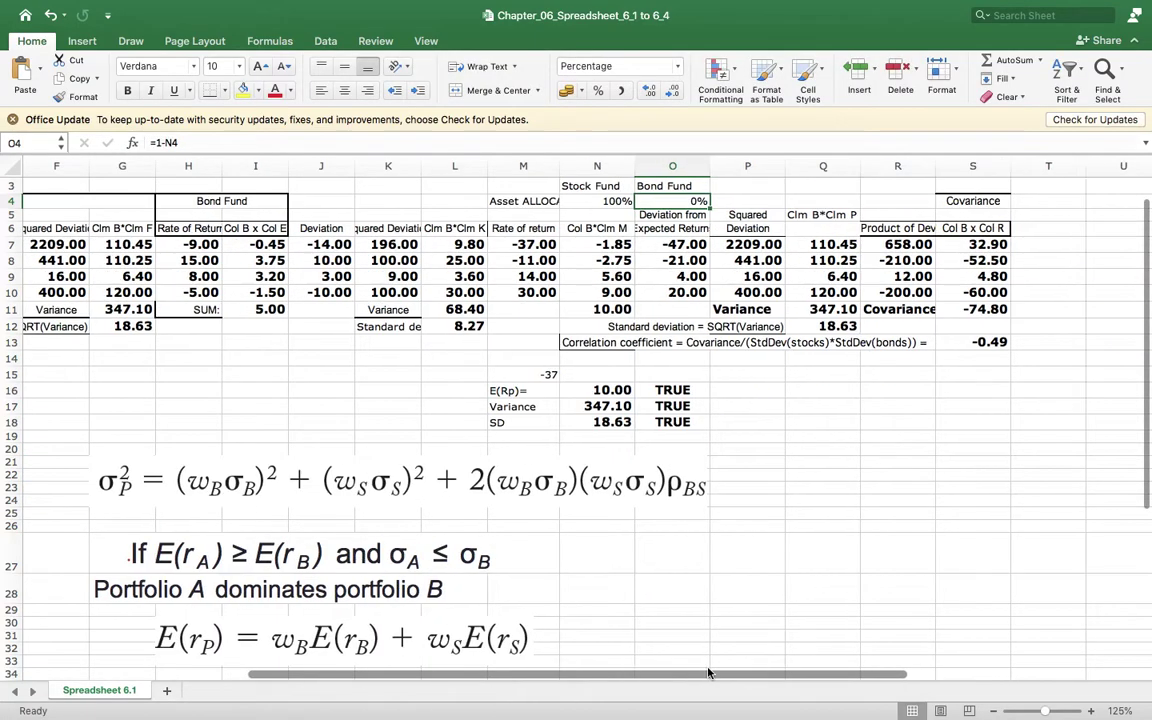
{"action": "left_click", "coordinate": [589, 201]}
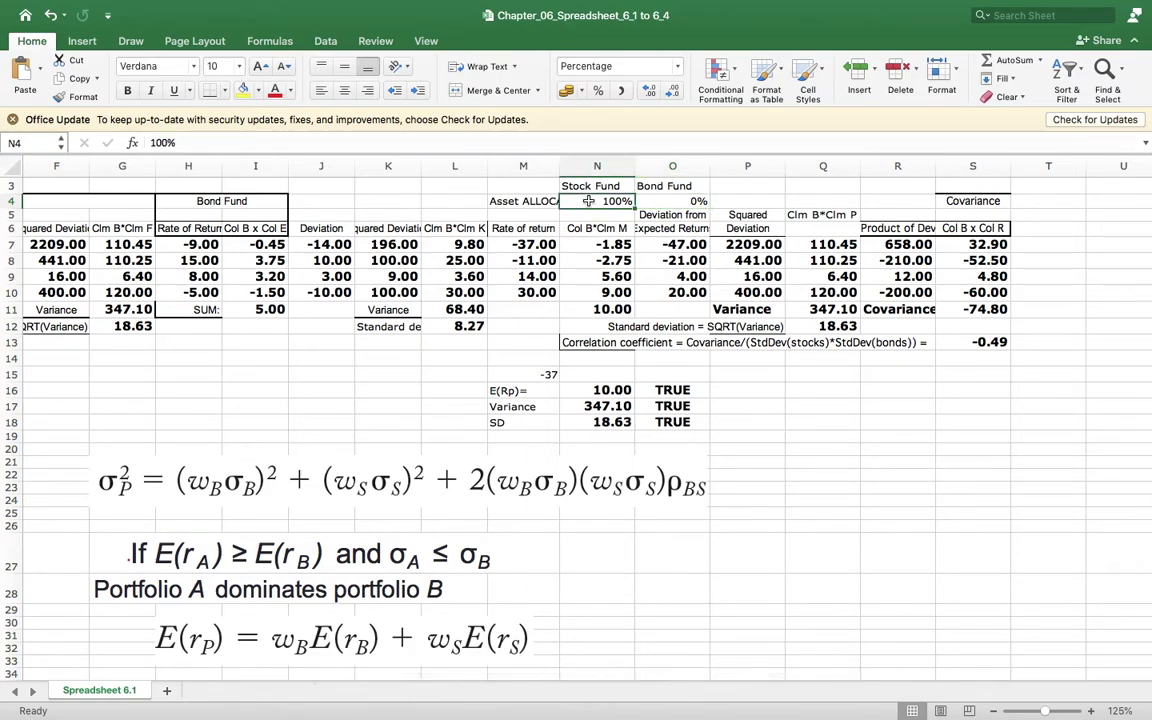
{"action": "left_click", "coordinate": [823, 327]}
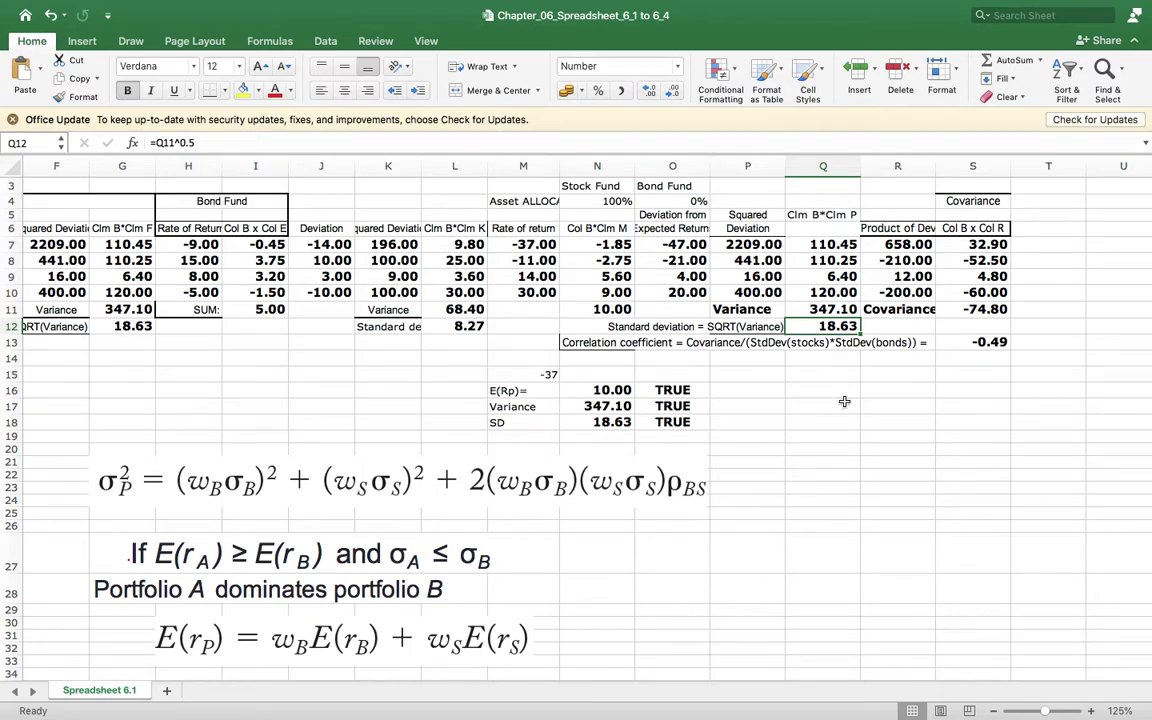
Compare the portfolio's standard deviation in N18 and Q12 with the stock fund's standard deviation in G12
{"action": "left_click", "coordinate": [600, 422]}
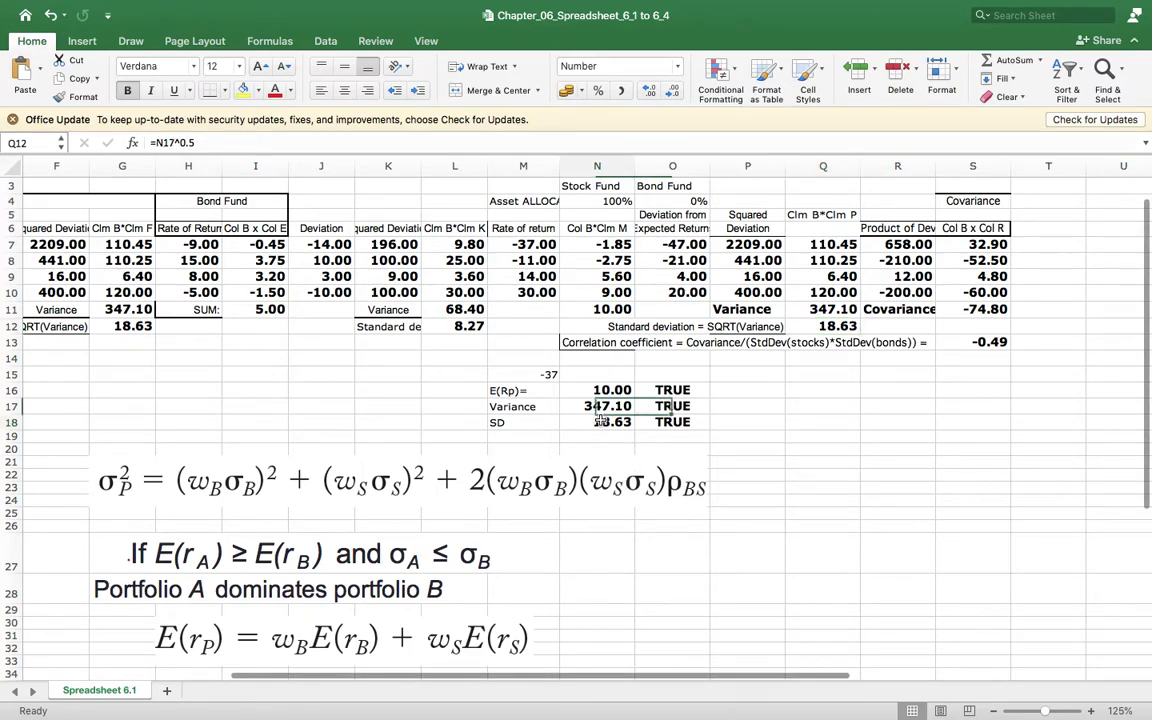
{"action": "left_click", "coordinate": [826, 326]}
{"action": "scroll", "coordinate": [487, 556], "scroll_direction": "left", "scroll_amount": 7}
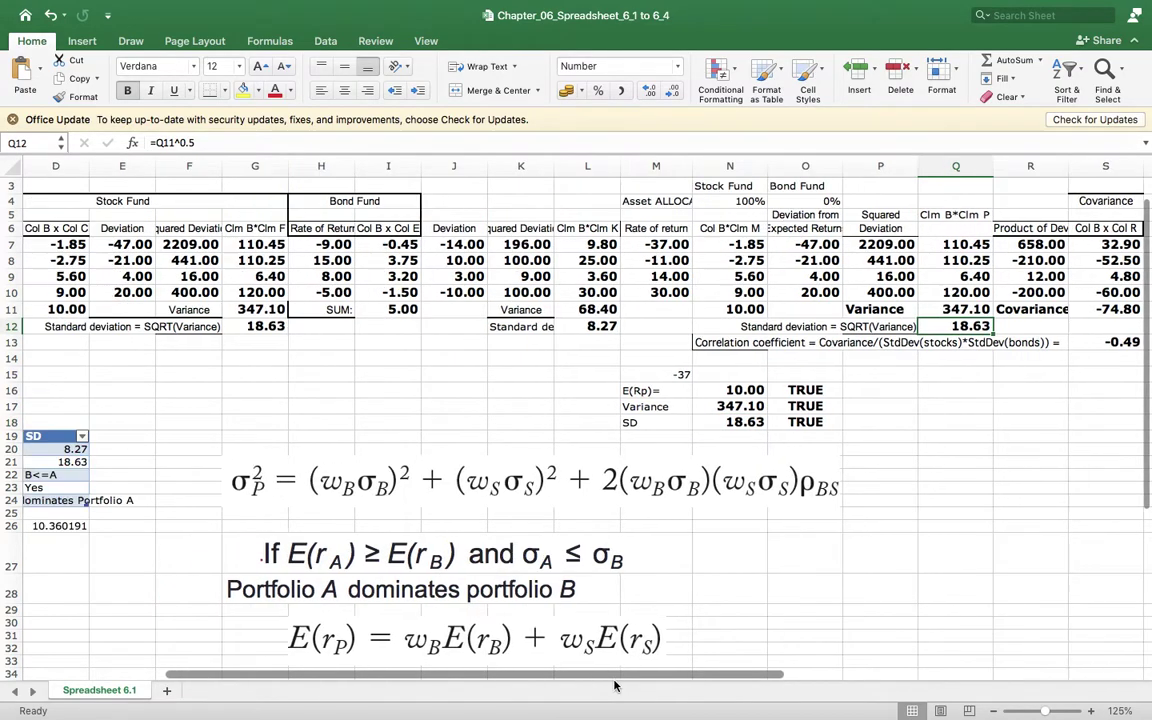
{"action": "left_click", "coordinate": [491, 327]}
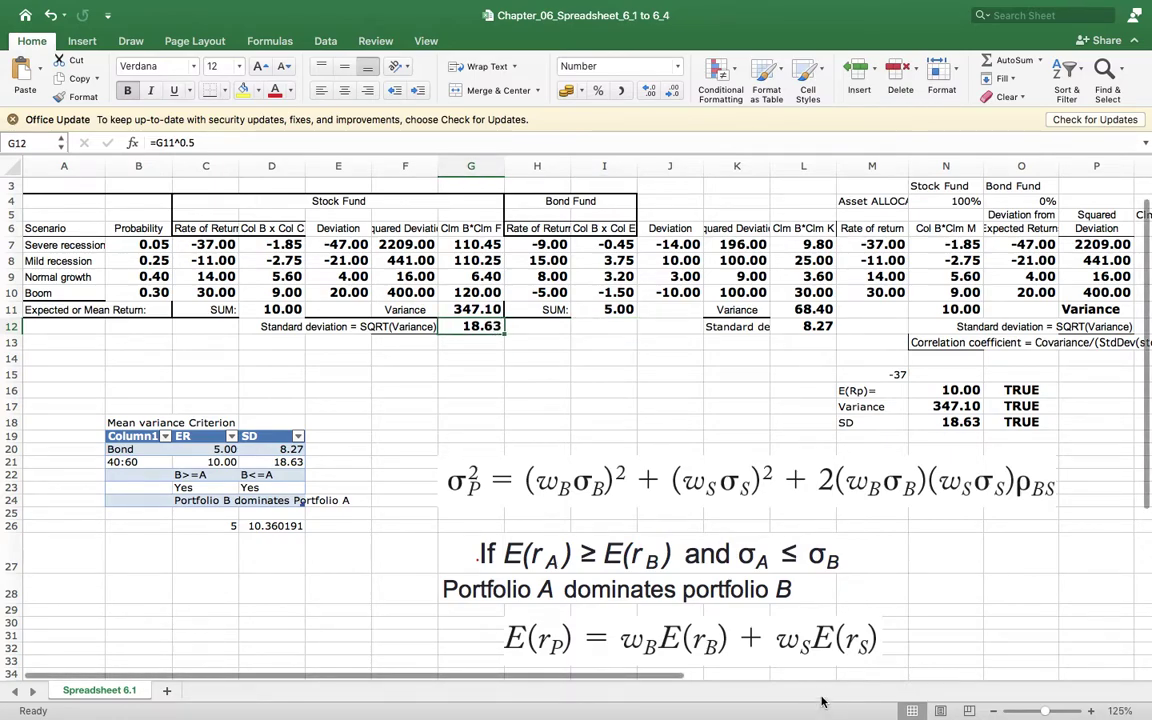
Set the stock fund allocation in N4 to 0% and compare the portfolio's standard deviation in Q12 with the bond fund's in L12
{"action": "scroll", "coordinate": [842, 636], "scroll_direction": "right", "scroll_amount": 4}
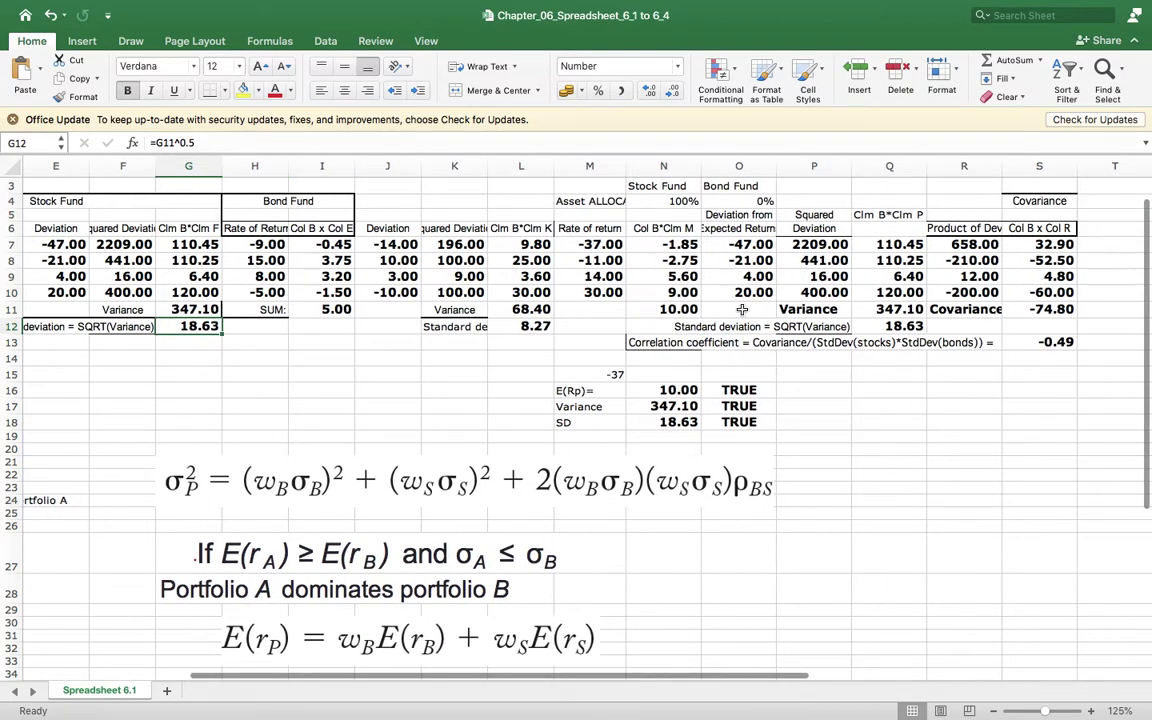
{"action": "left_click", "coordinate": [686, 196]}
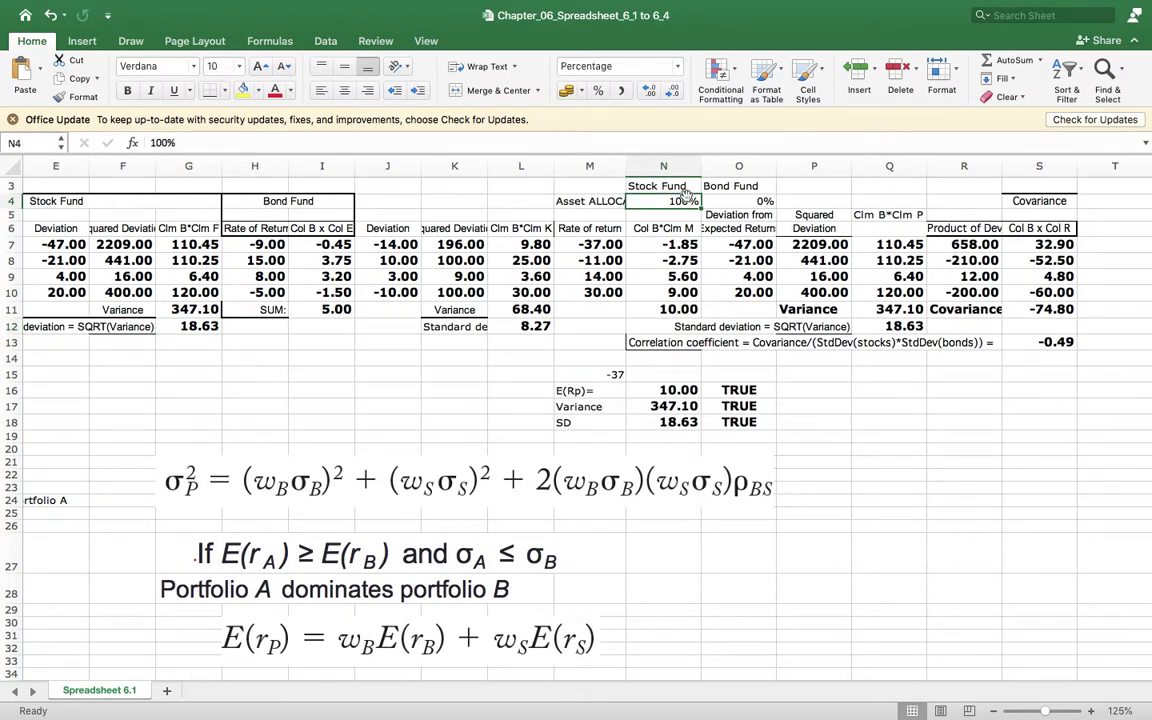
{"action": "type", "text": "0"}
{"action": "key", "text": "Tab"}
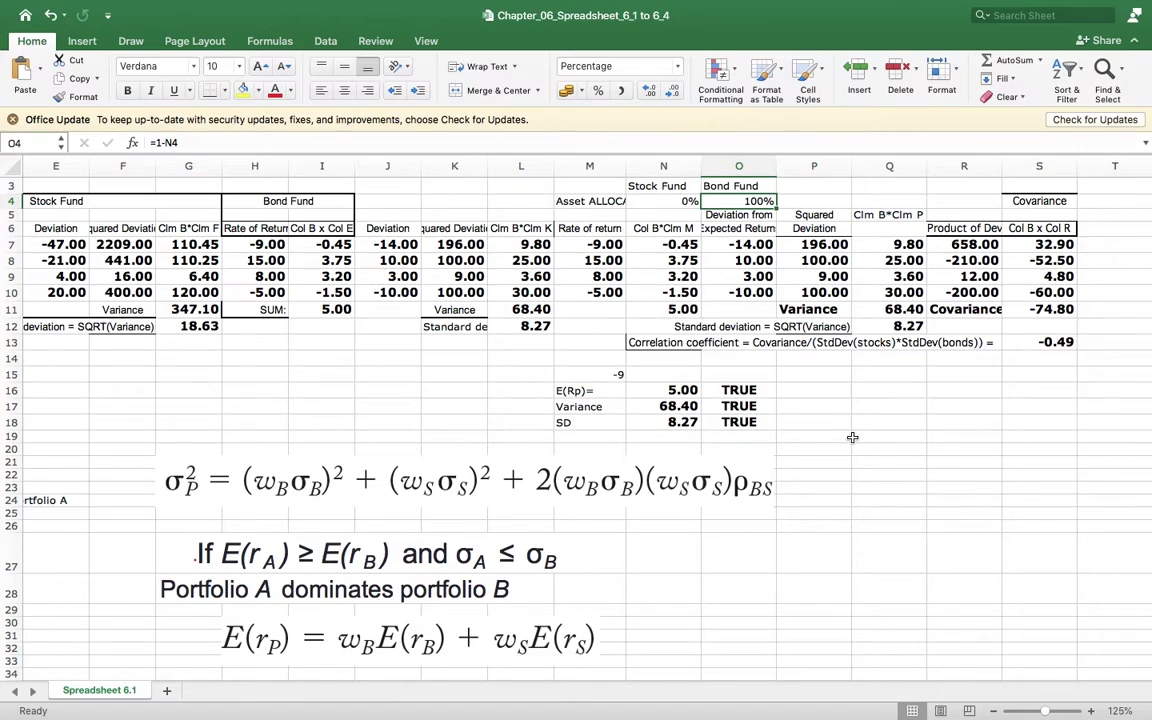
{"action": "left_click", "coordinate": [889, 326]}
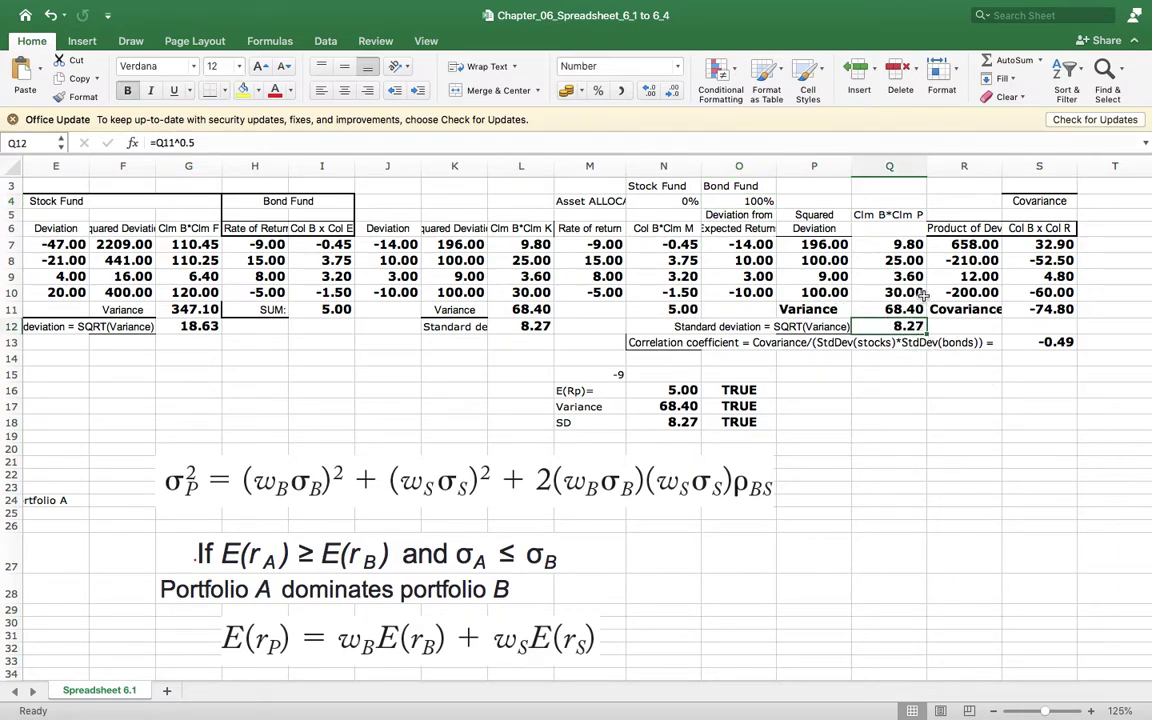
{"action": "left_click", "coordinate": [532, 326]}
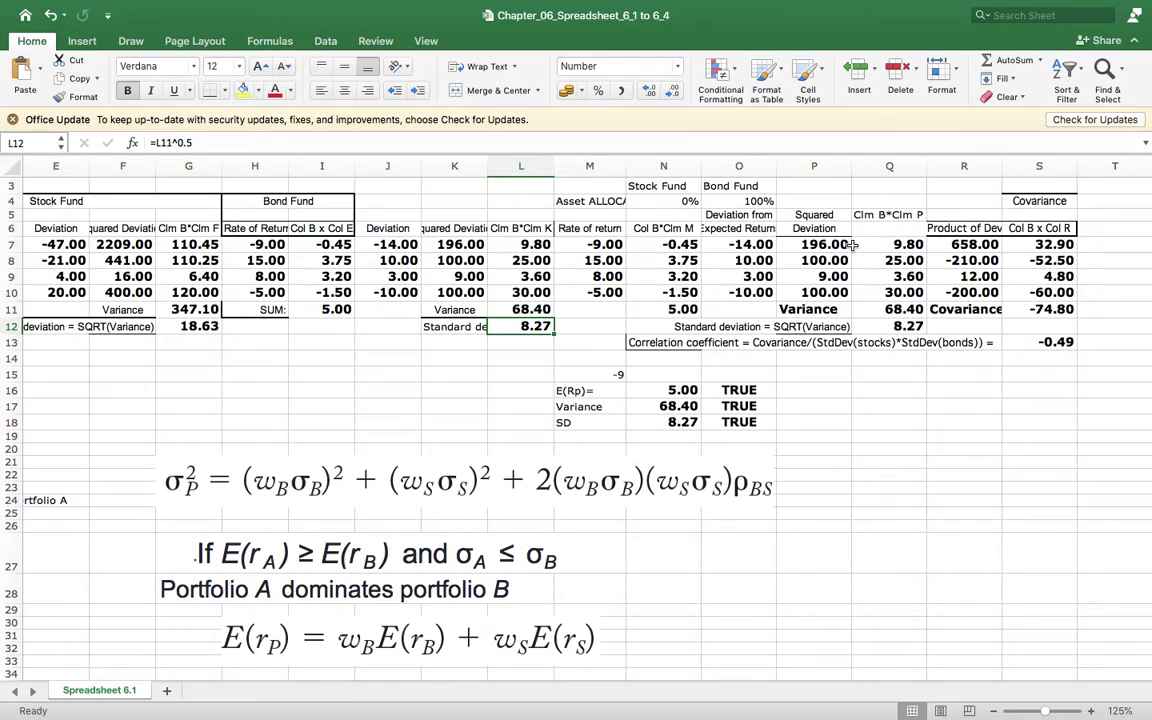
{"action": "left_click", "coordinate": [750, 201]}
{"action": "left_click", "coordinate": [889, 326]}
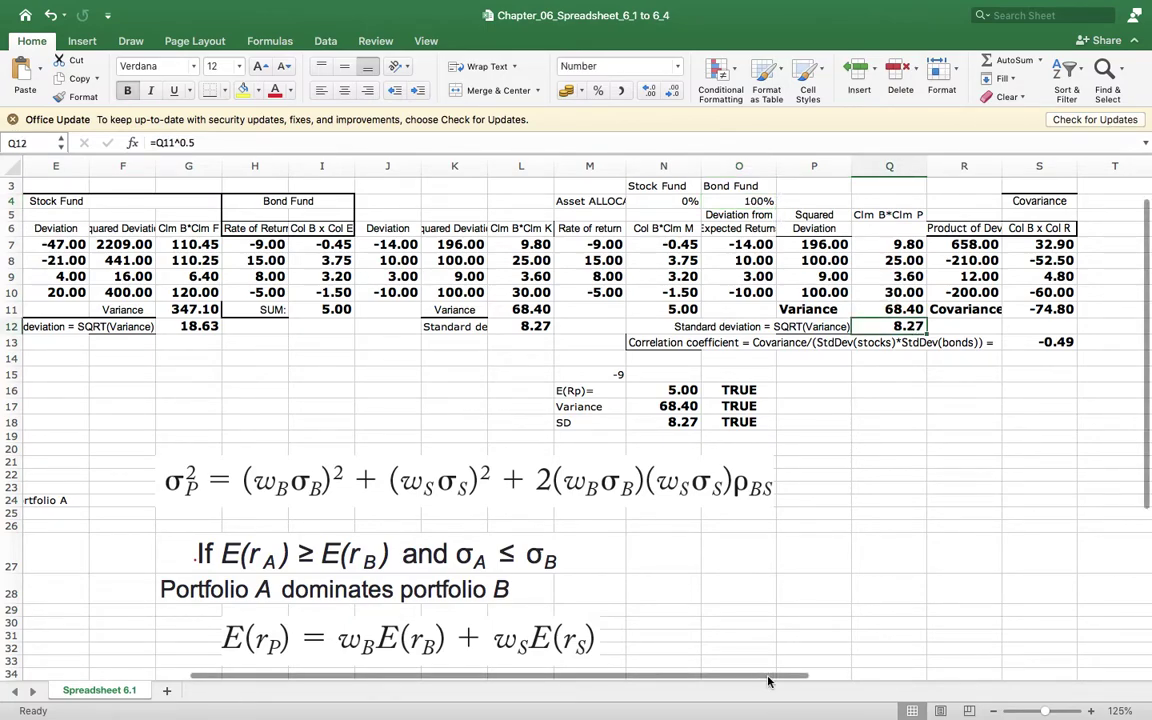
Check the returns and deviations in C20:D21 of the mean-variance table and their differences in C26 and D26
{"action": "scroll", "coordinate": [347, 494], "scroll_direction": "left", "scroll_amount": 5}
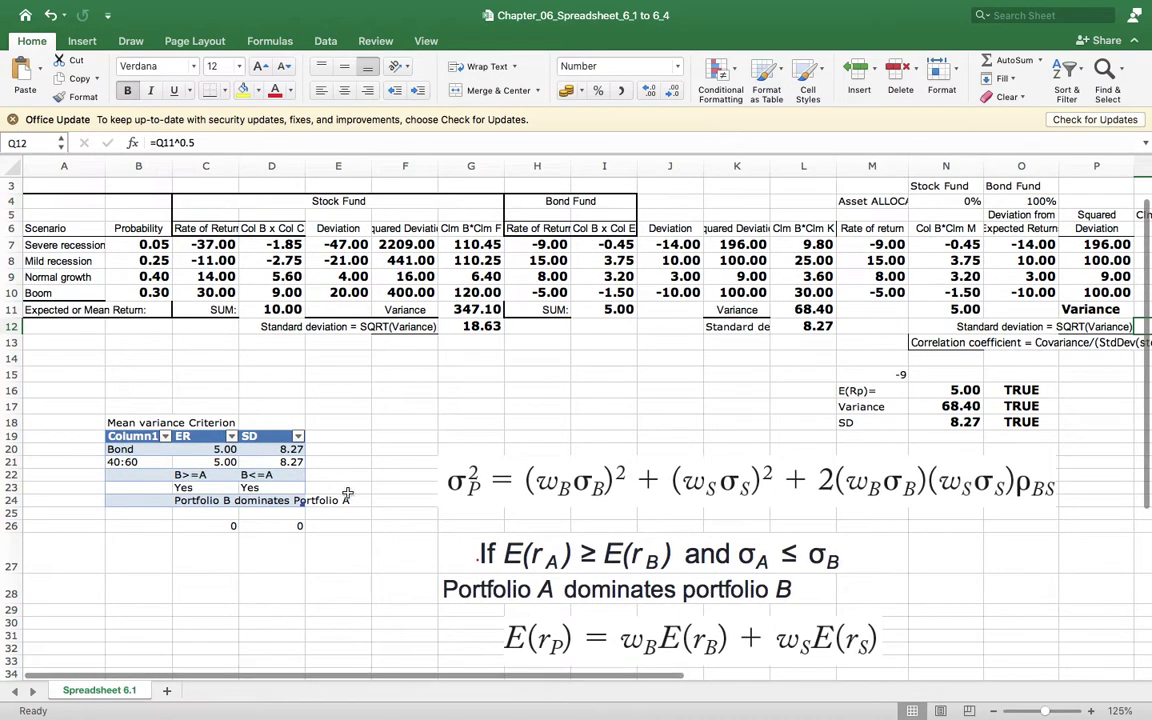
{"action": "left_click", "coordinate": [212, 449]}
{"action": "left_click", "coordinate": [218, 462]}
{"action": "left_click", "coordinate": [252, 449]}
{"action": "left_click", "coordinate": [256, 462]}
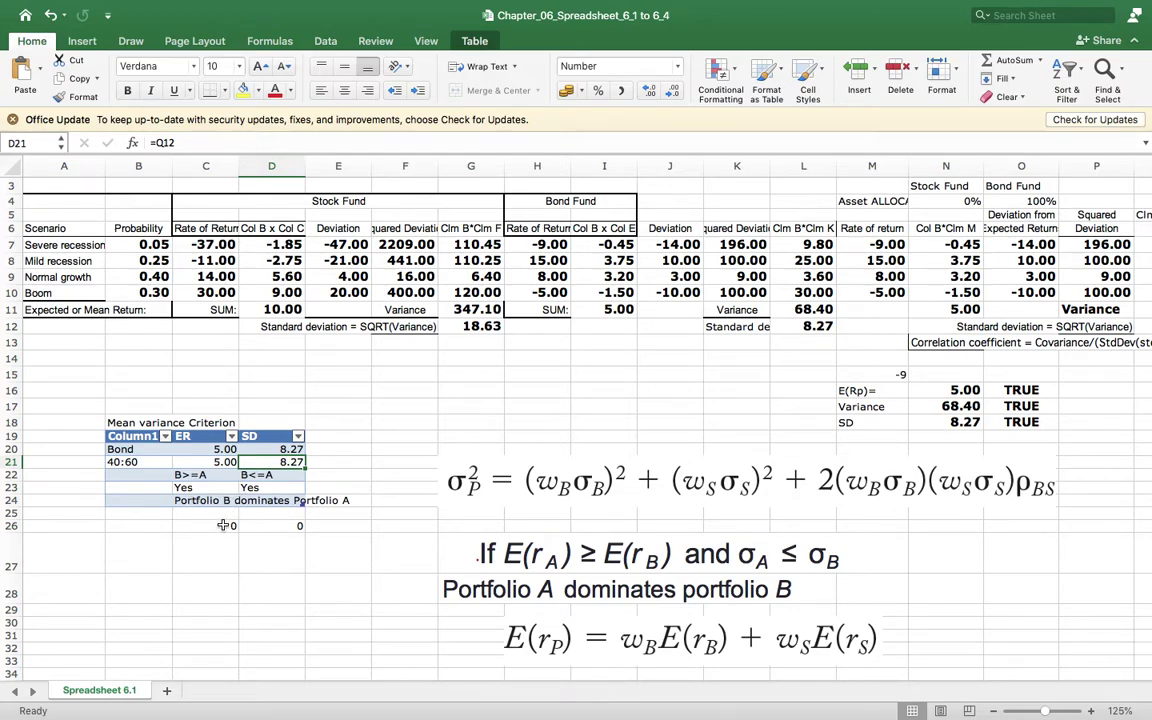
{"action": "left_click", "coordinate": [215, 526]}
{"action": "left_click", "coordinate": [267, 534]}
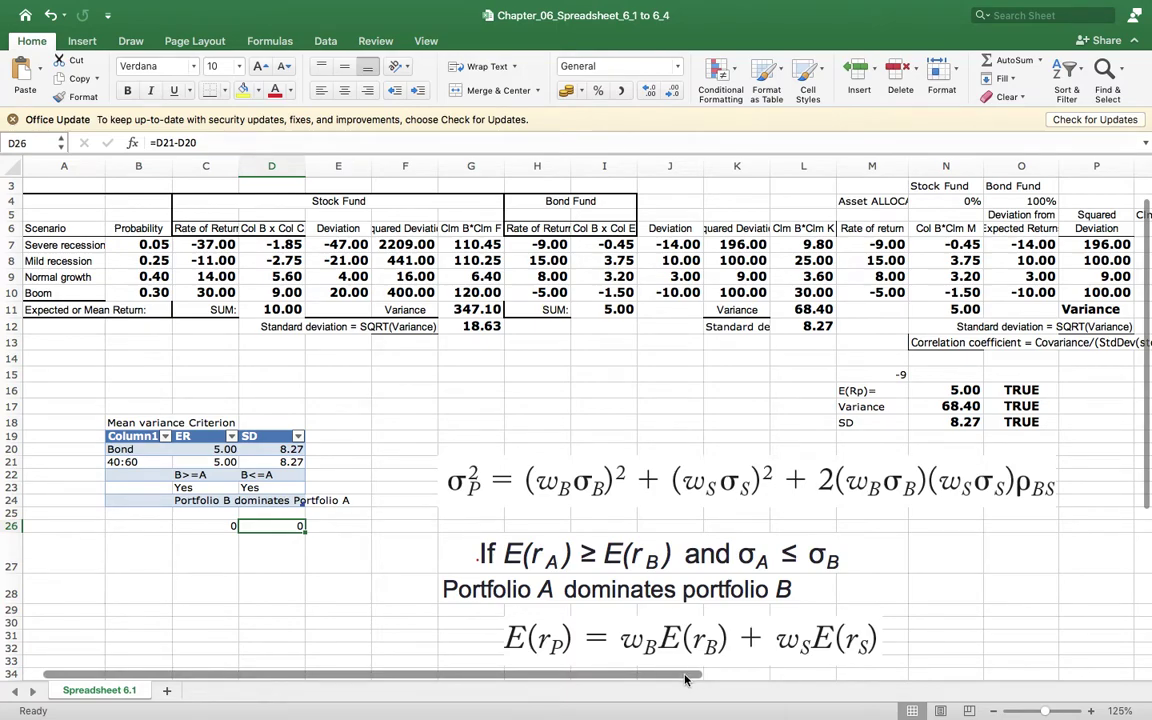
Switch to the PowerPoint presentation and review slide 13 on the mean-variance criterion and slide 12 on the portfolio formulas
{"action": "left_click_drag", "start_coordinate": [681, 676], "coordinate": [723, 671]}
{"action": "key", "text": "ctrl+Left"}
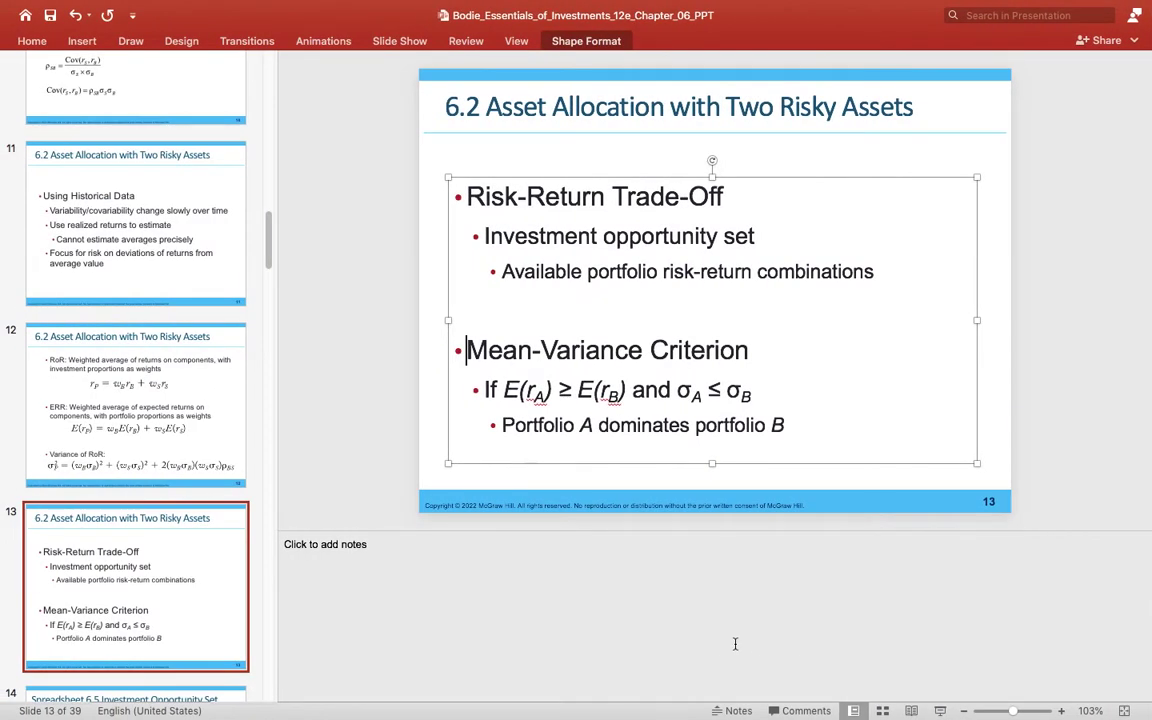
{"action": "left_click", "coordinate": [92, 608]}
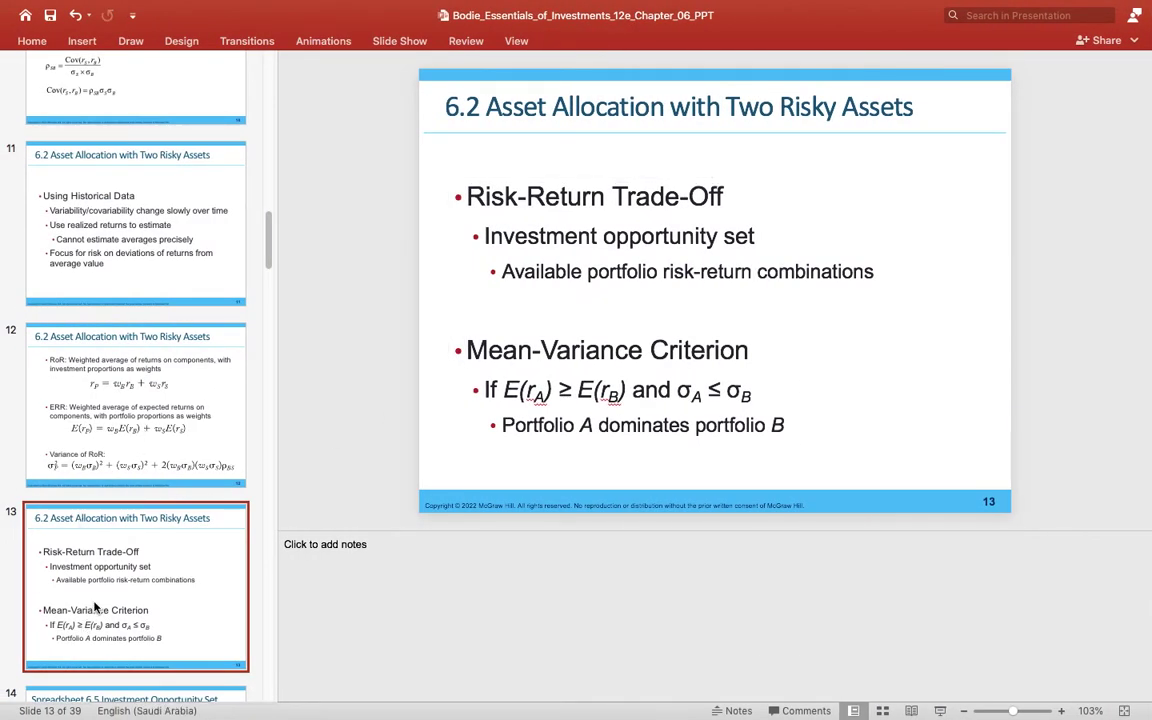
{"action": "key", "text": "Up"}
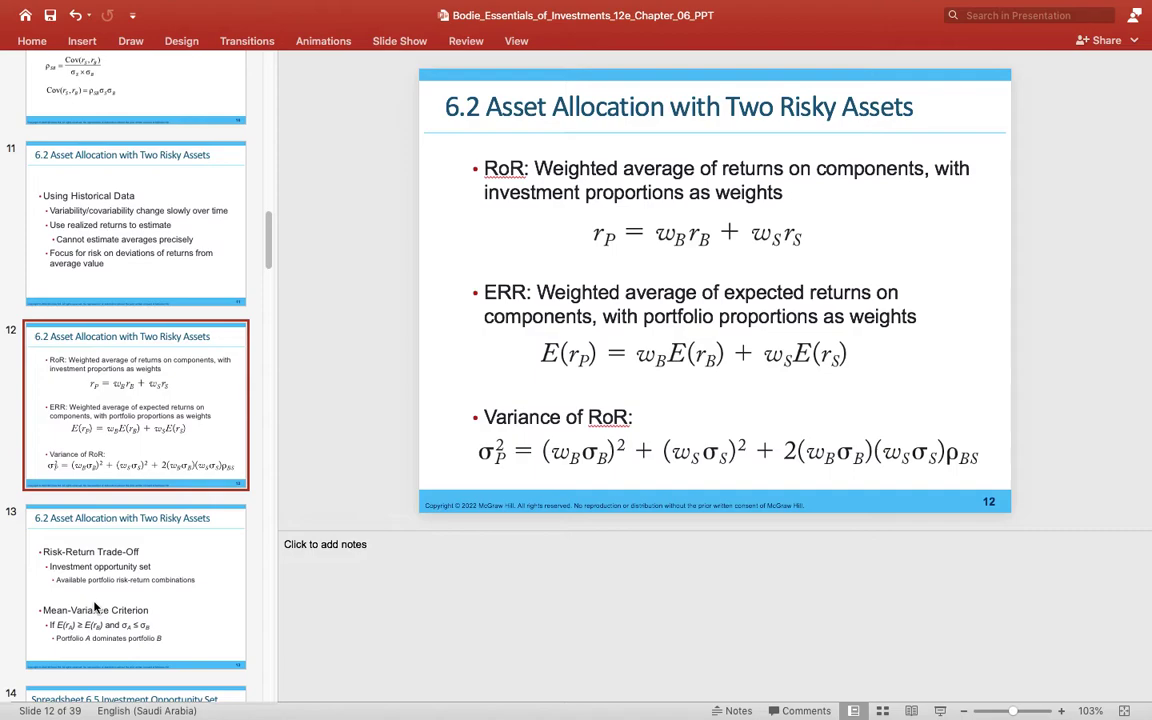
{"action": "left_click", "coordinate": [96, 607]}
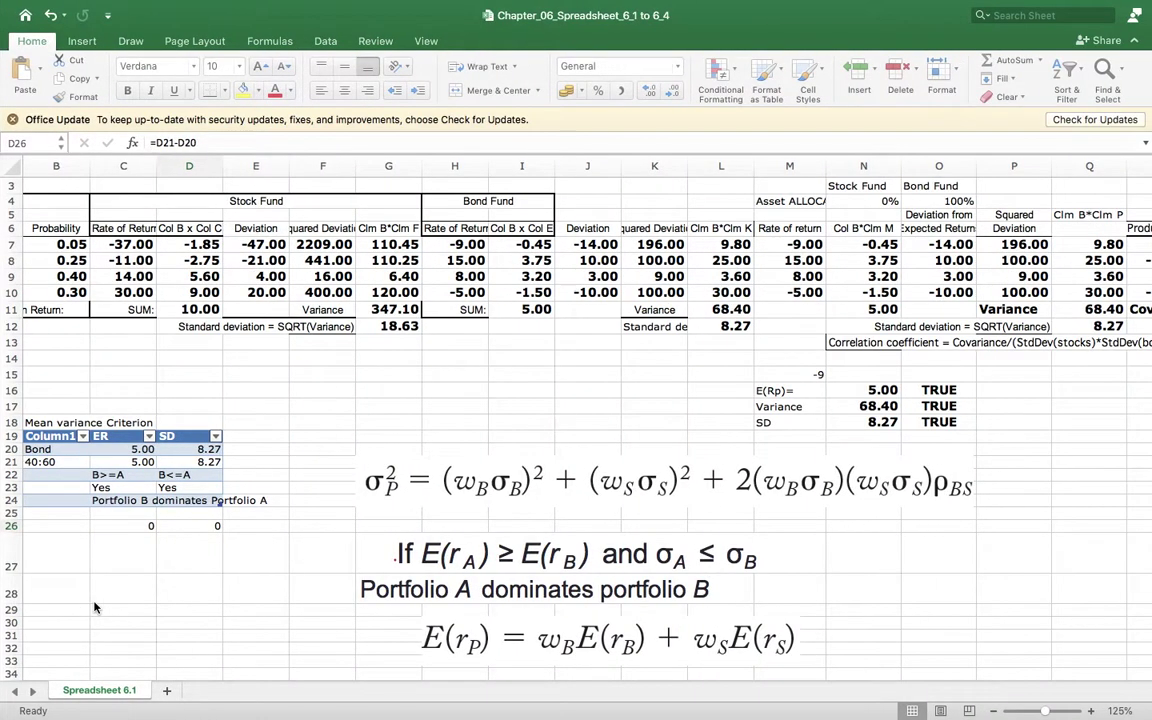
Back in the Excel workbook, inspect the portfolio variance formula in N17, the correlation coefficient in S13 and the covariance in S11
{"action": "left_click", "coordinate": [872, 406]}
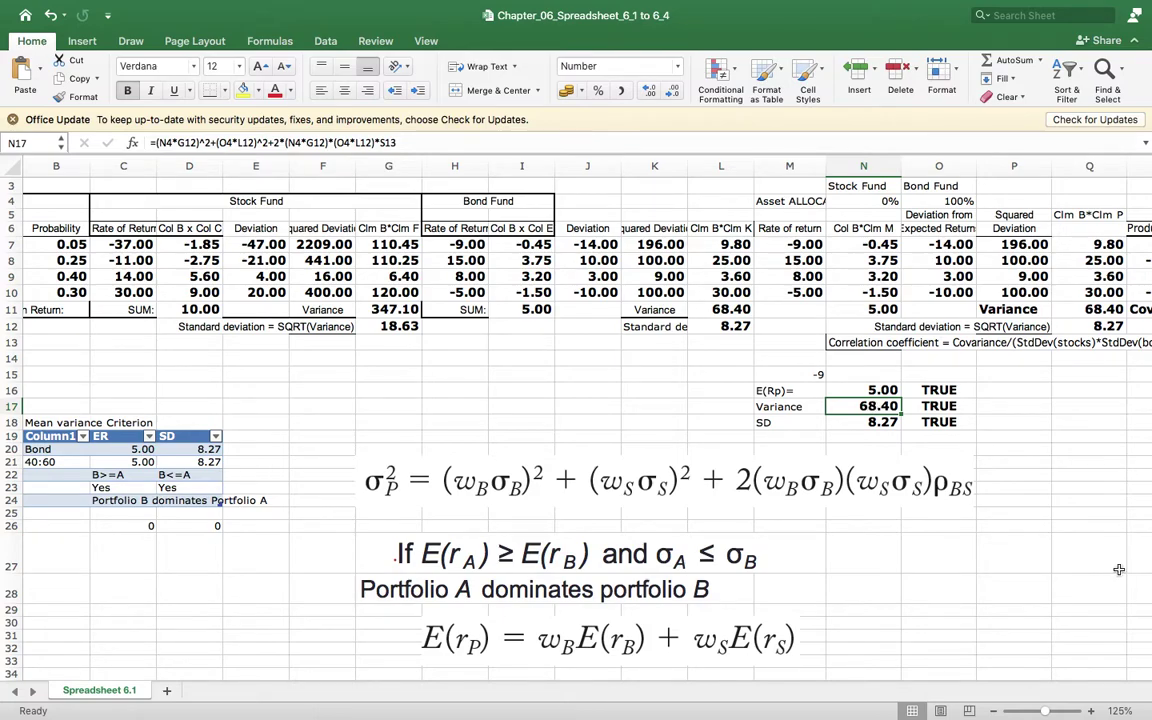
{"action": "scroll", "coordinate": [580, 690], "scroll_direction": "right", "scroll_amount": 5}
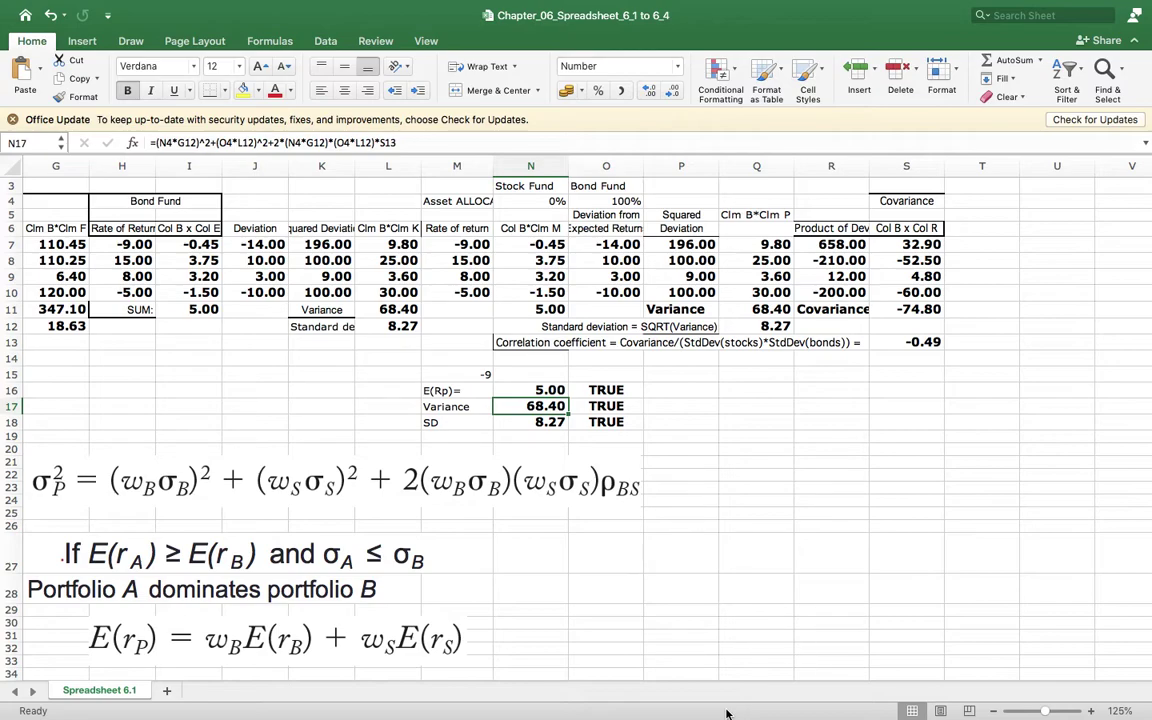
{"action": "left_click", "coordinate": [900, 339]}
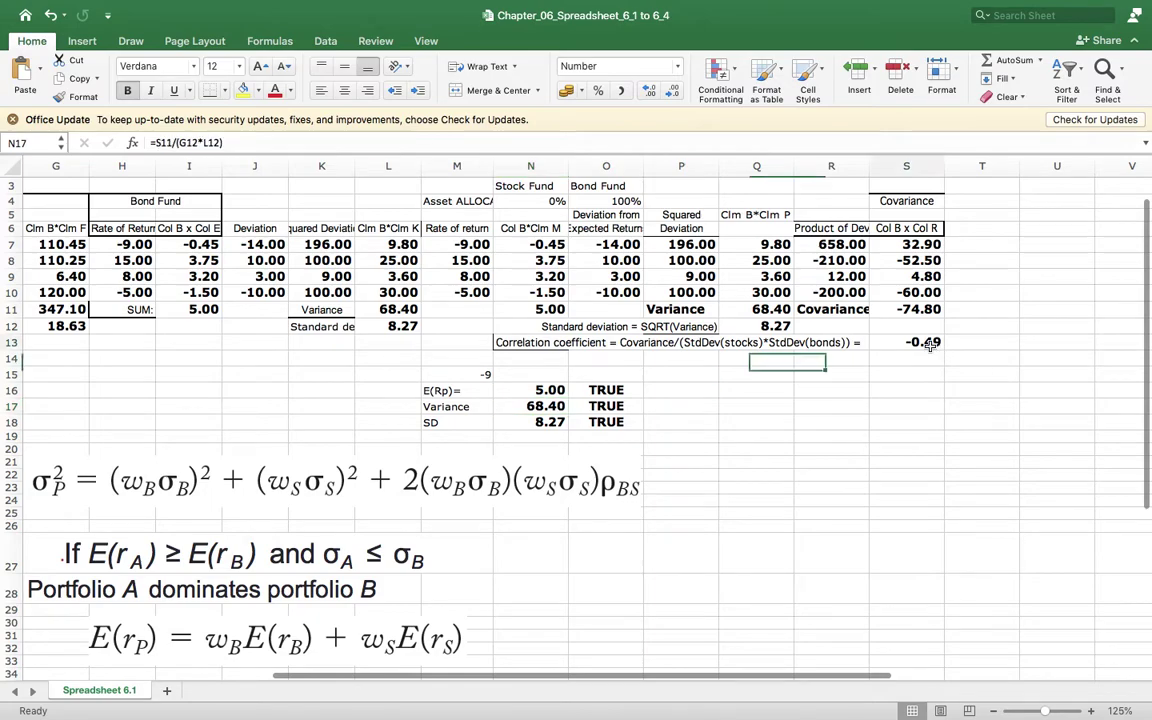
{"action": "left_click", "coordinate": [918, 311]}
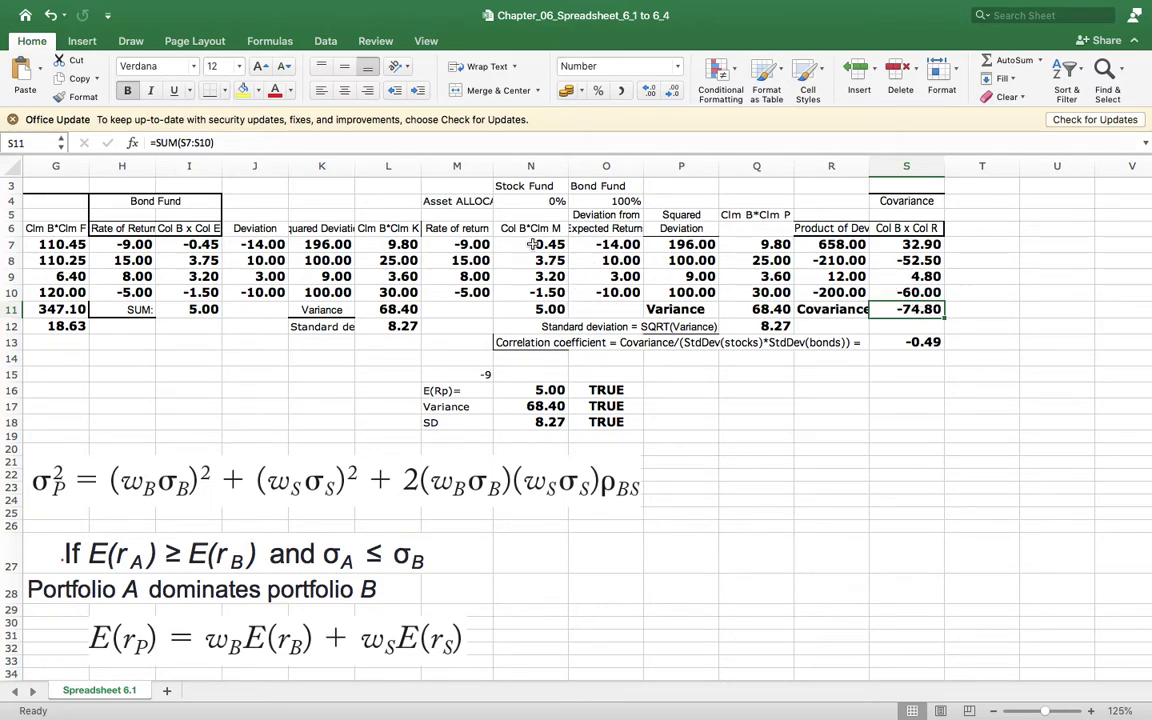
Trace the covariance calculation from the deviation columns E and J through R7 and S7 to the sum in S11
{"action": "scroll", "coordinate": [681, 678], "scroll_direction": "left", "scroll_amount": 3}
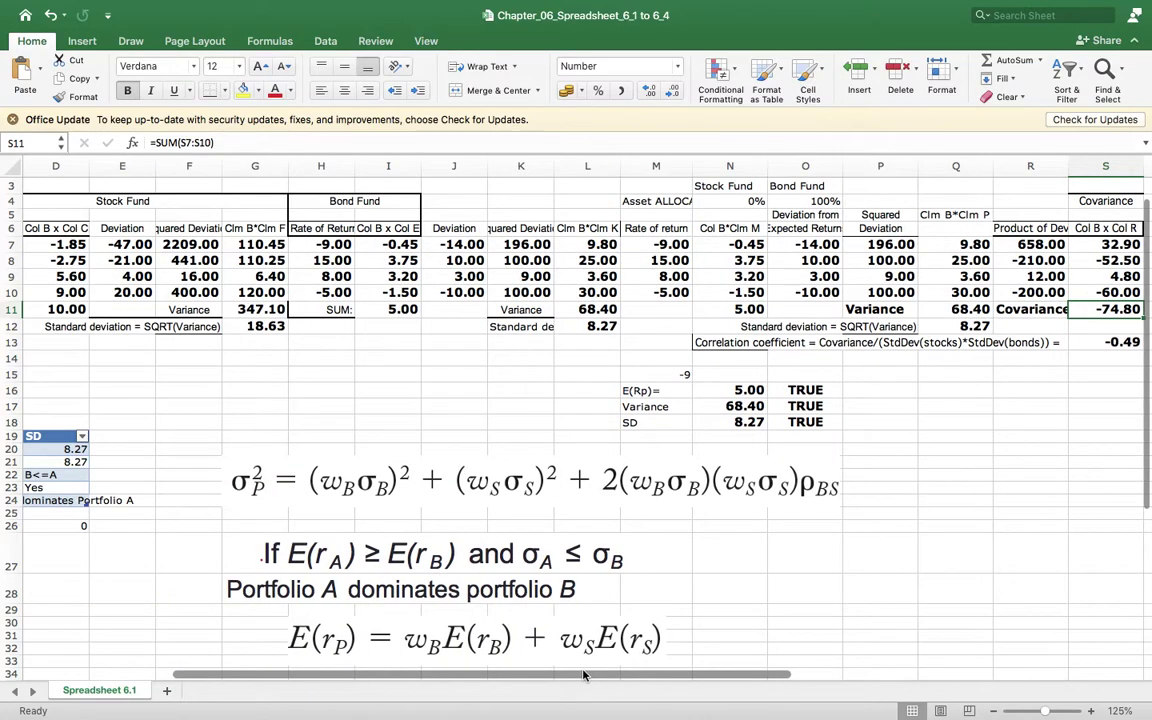
{"action": "left_click", "coordinate": [122, 243]}
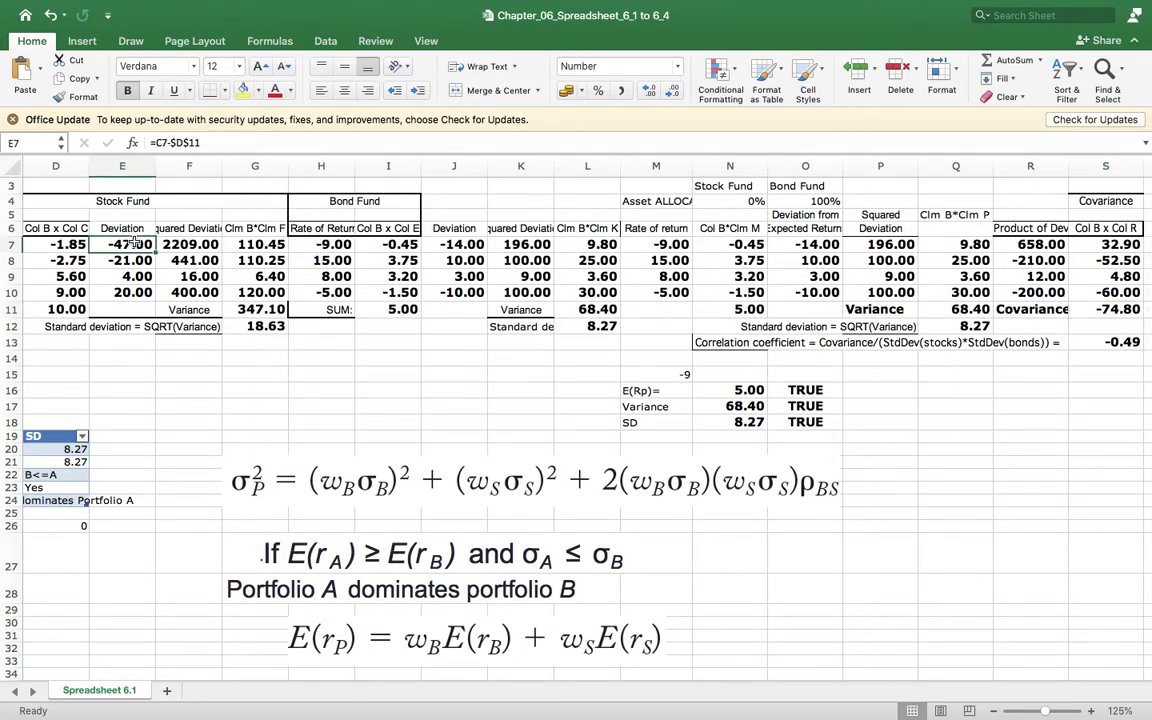
{"action": "left_click", "coordinate": [131, 168]}
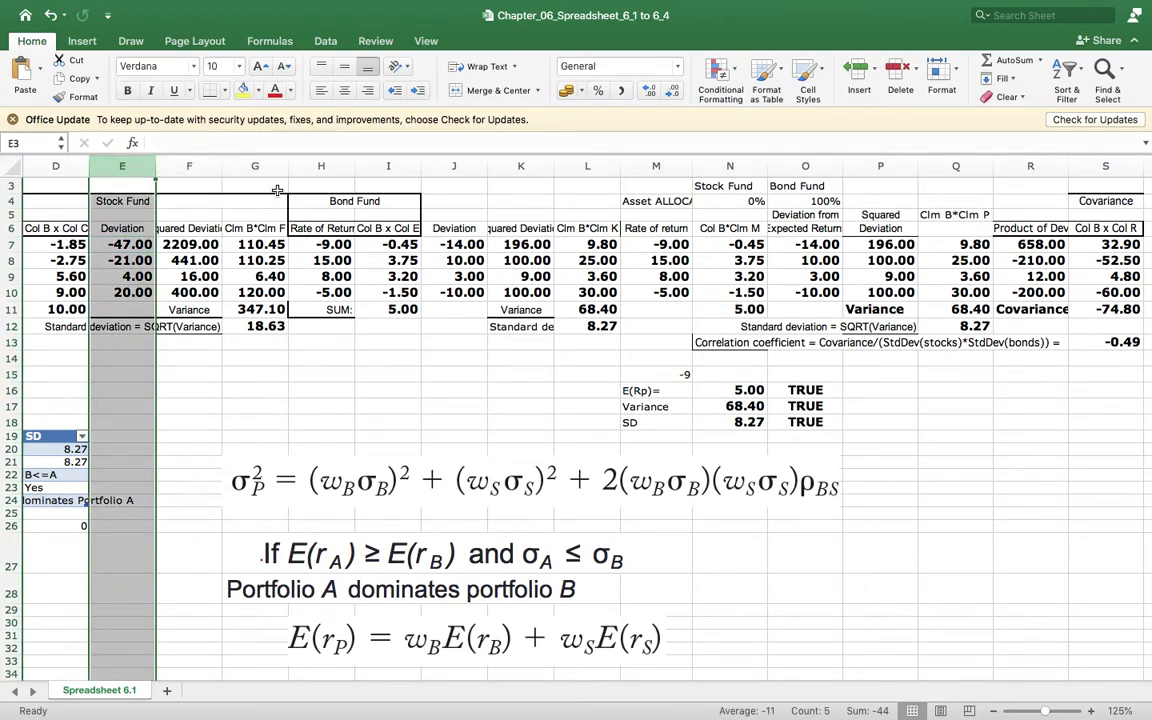
{"action": "left_click", "coordinate": [459, 166]}
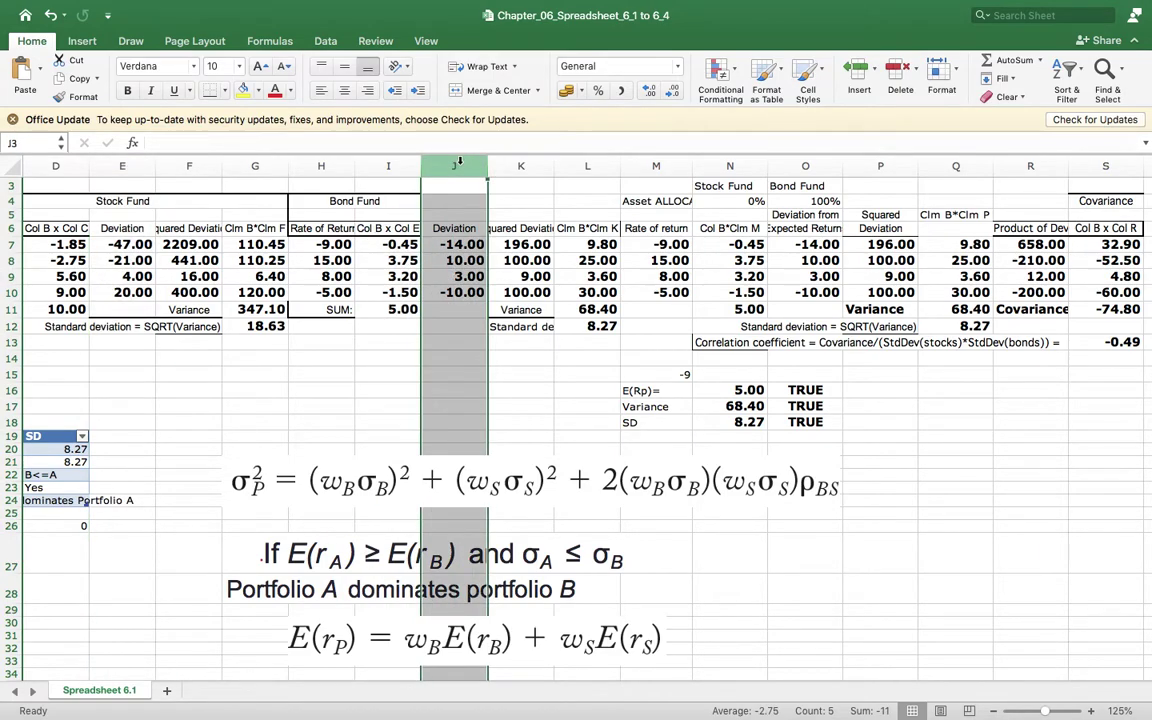
{"action": "left_click", "coordinate": [1025, 244]}
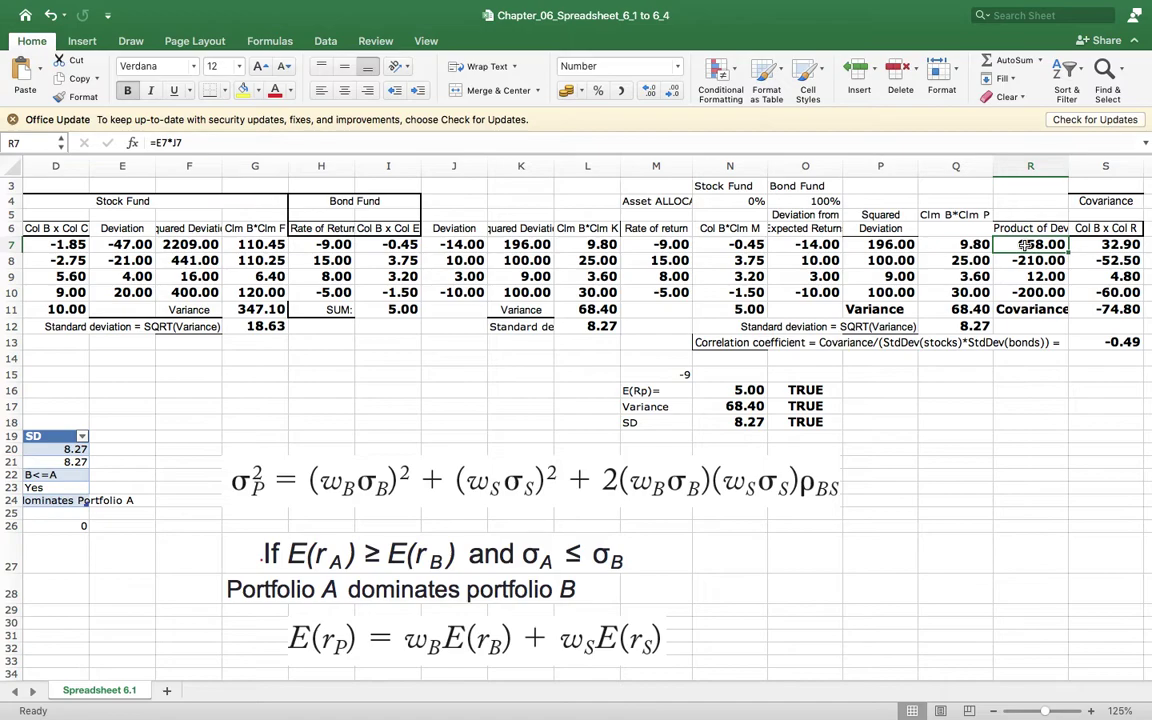
{"action": "key", "text": "Right"}
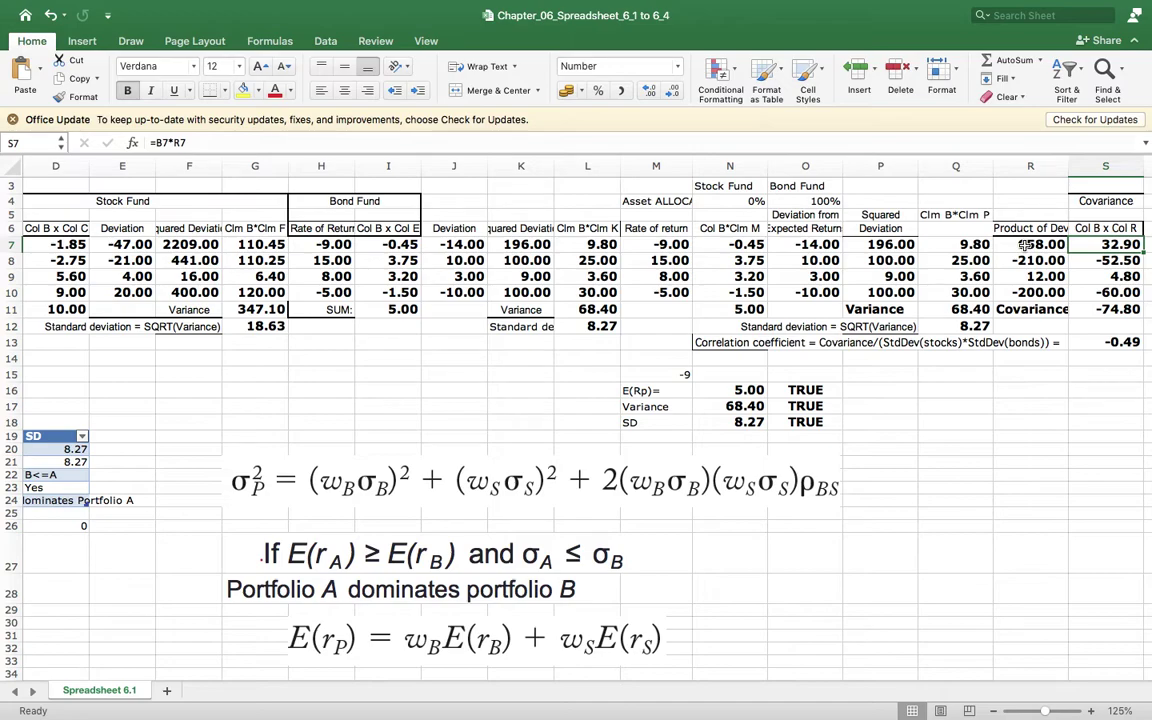
{"action": "left_click", "coordinate": [1106, 313]}
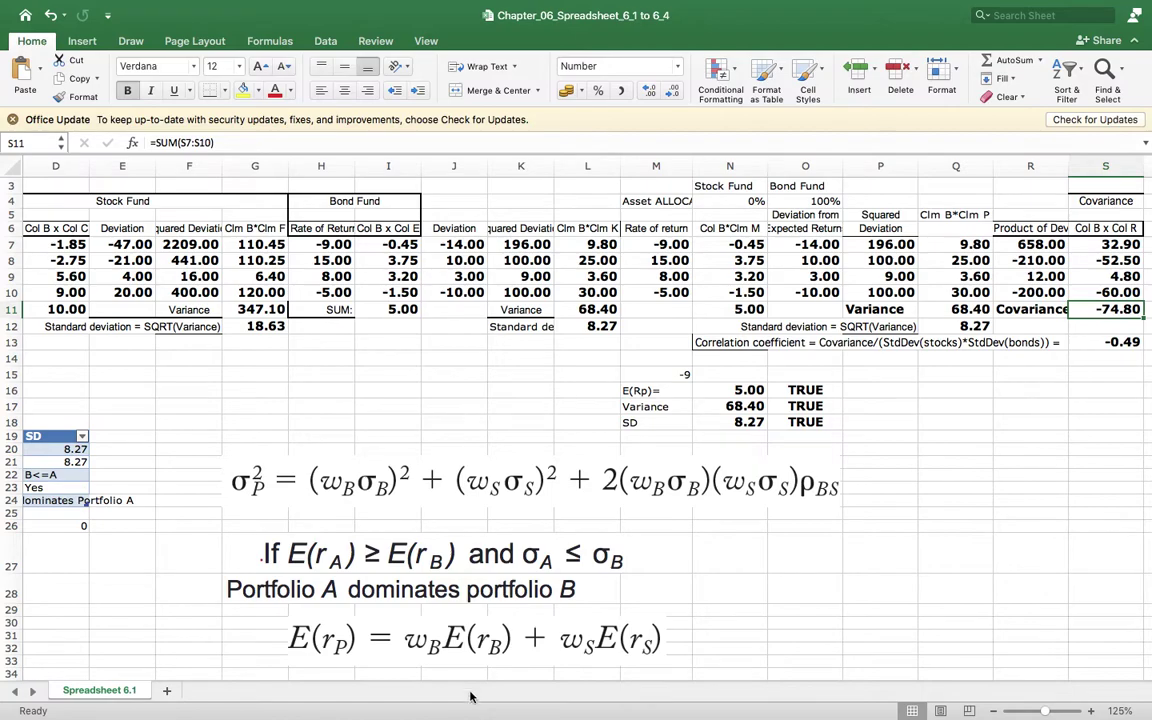
Examine the product of deviations in R7, the weighted products in S7:S10, the covariance in S11 and the correlation coefficient in S13
{"action": "left_click_drag", "start_coordinate": [490, 677], "coordinate": [668, 670]}
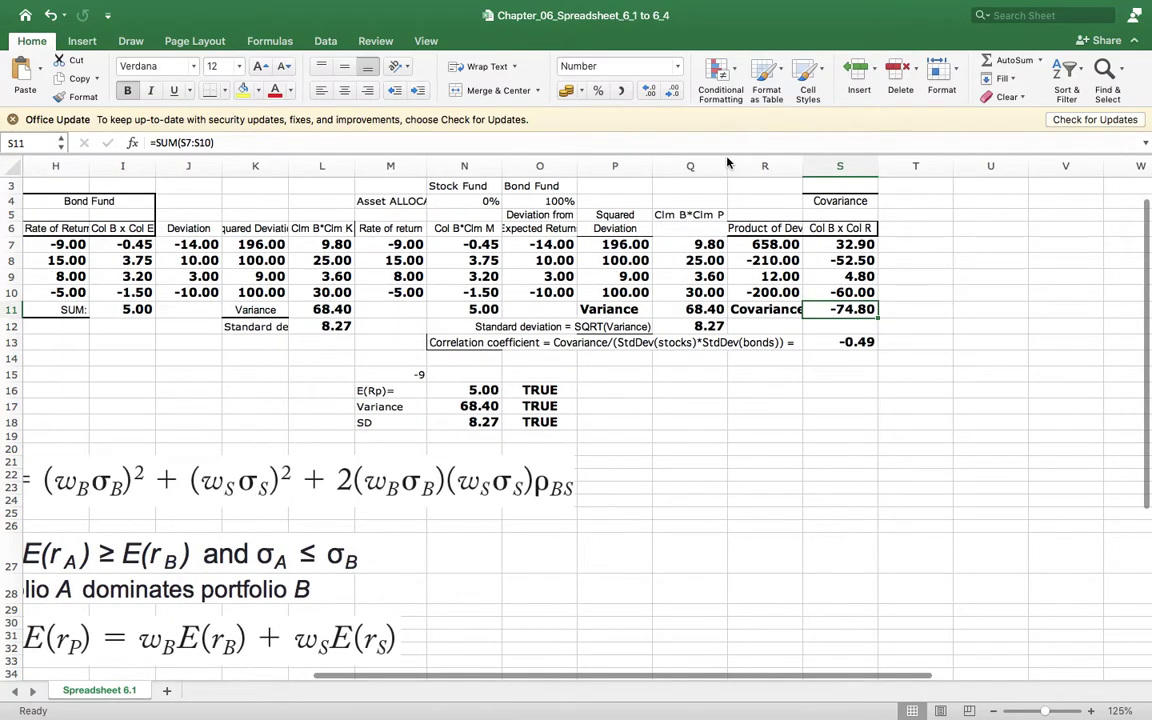
{"action": "left_click", "coordinate": [770, 245]}
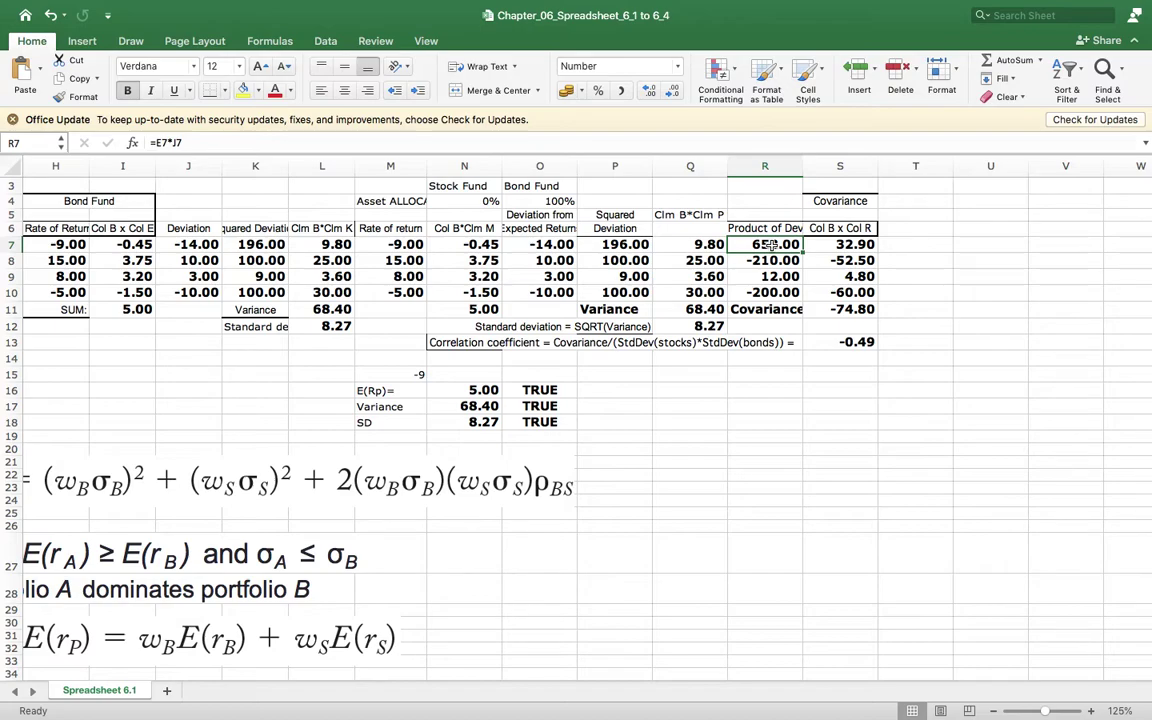
{"action": "key", "text": "Right"}
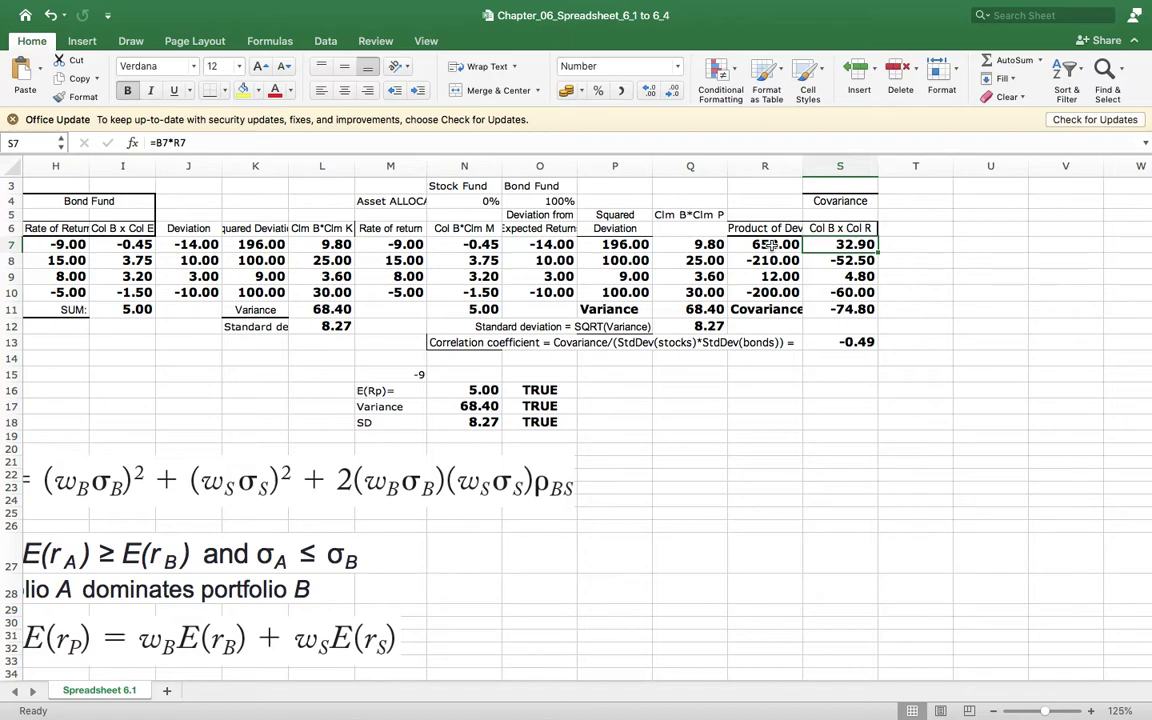
{"action": "key", "text": "Down"}
{"action": "key", "text": "Down"}
{"action": "key", "text": "Down"}
{"action": "key", "text": "Down"}
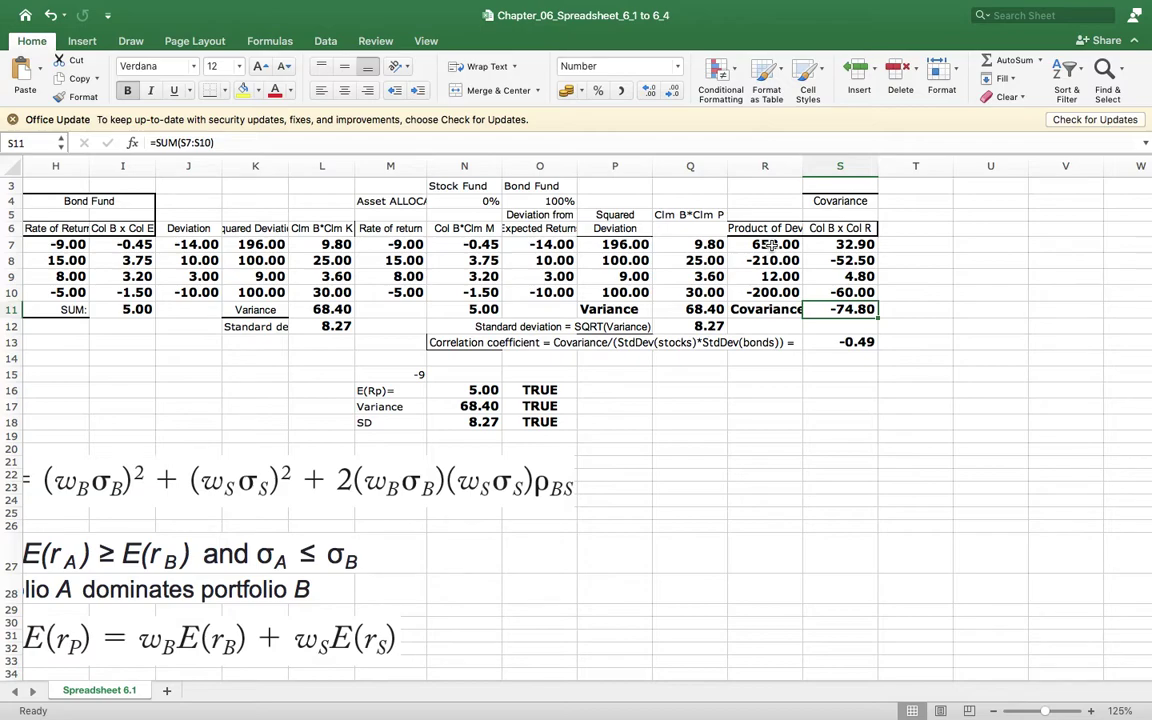
{"action": "key", "text": "Down"}
{"action": "key", "text": "Down"}
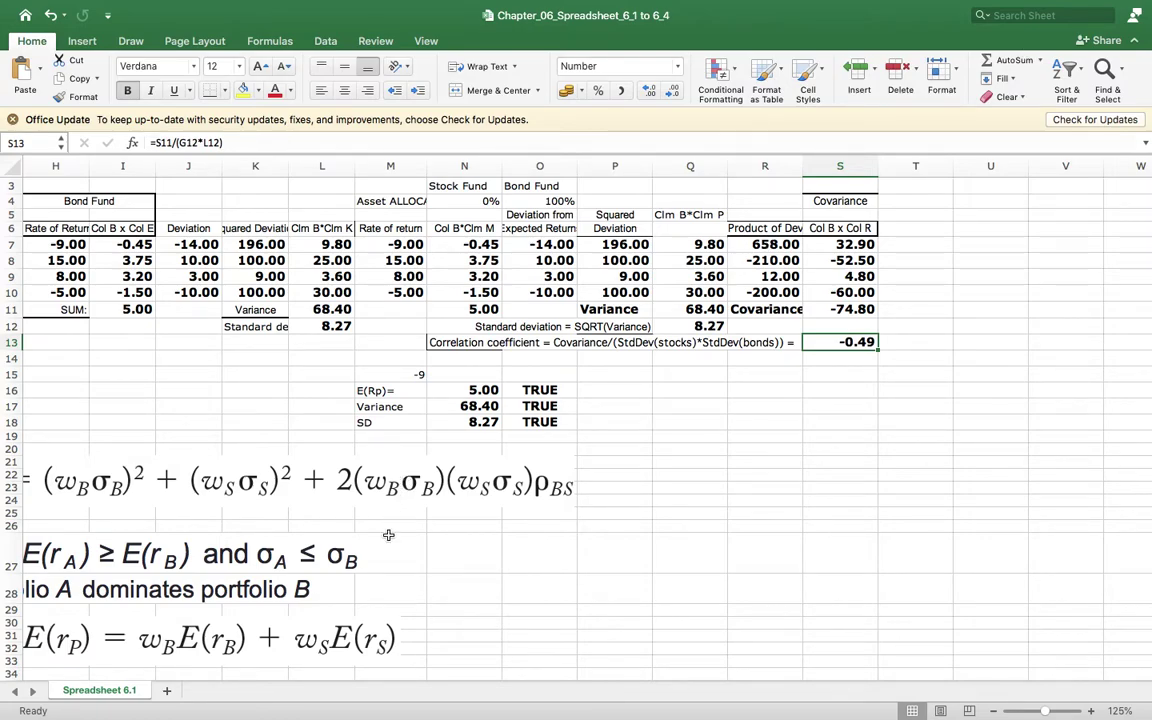
Check the bond fund and portfolio standard deviations in L12 and Q12, and set the stock fund allocation in N4 to 40%
{"action": "left_click_drag", "start_coordinate": [581, 676], "coordinate": [412, 585]}
{"action": "left_click", "coordinate": [530, 326]}
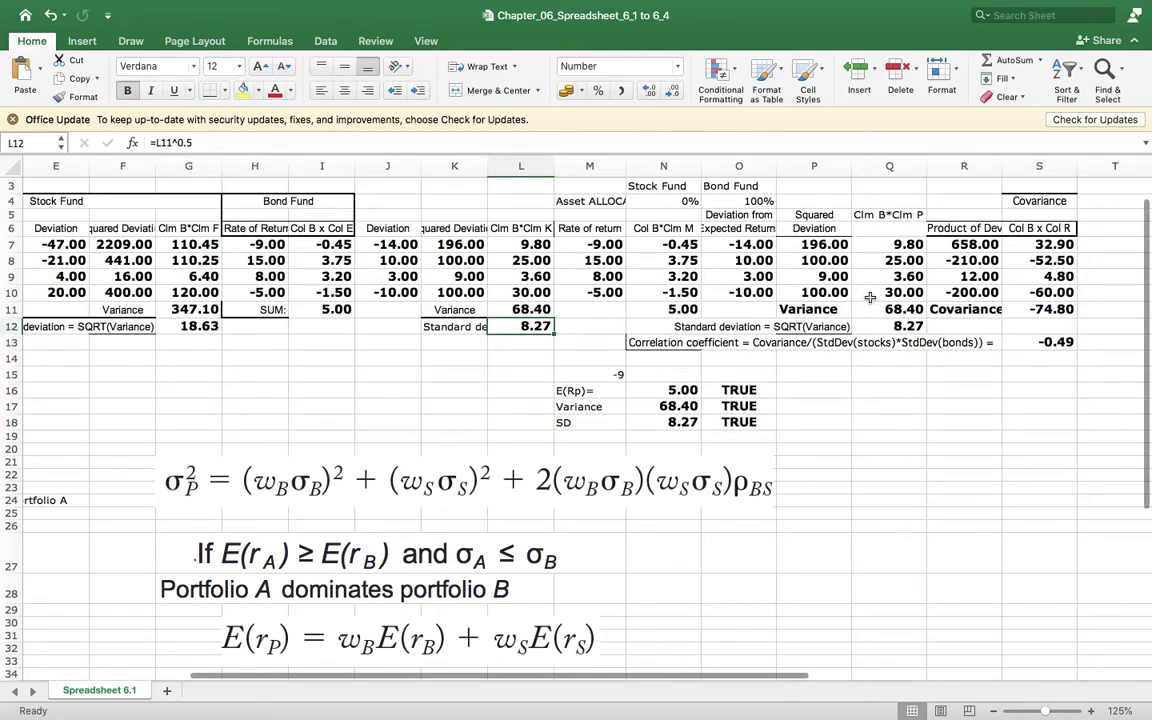
{"action": "left_click", "coordinate": [903, 326]}
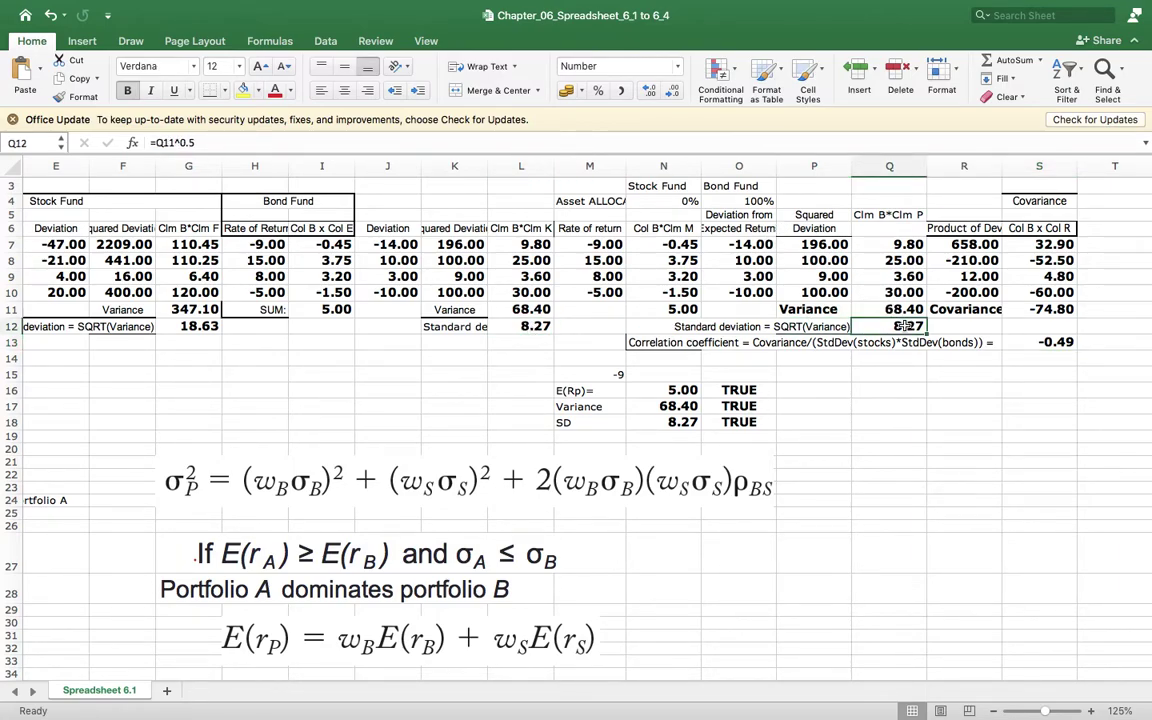
{"action": "left_click", "coordinate": [686, 200]}
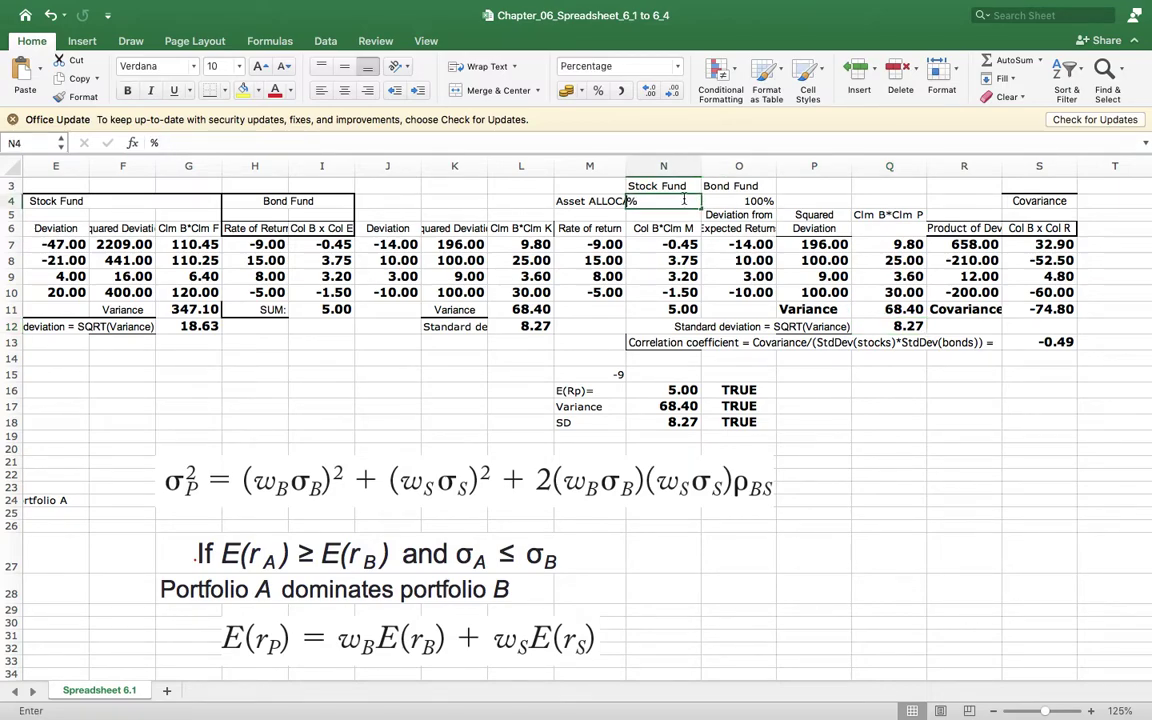
{"action": "type", "text": "40"}
{"action": "key", "text": "Tab"}
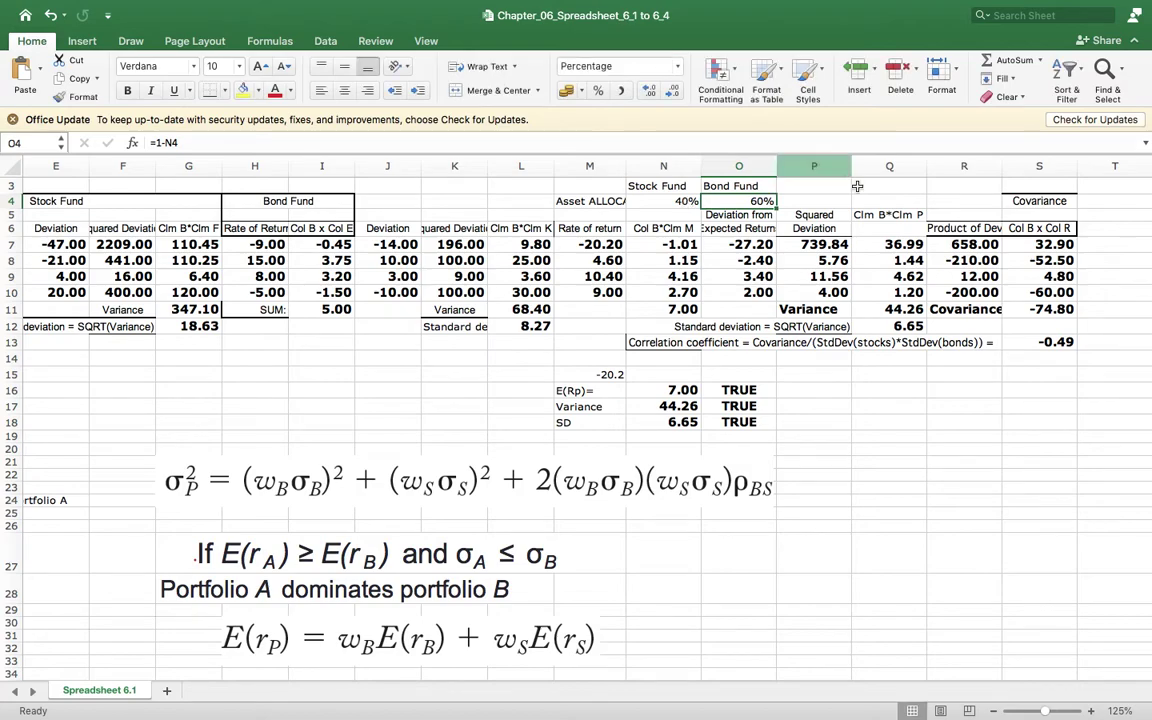
Compare the portfolio standard deviation in Q12 with the bond fund's in L12 and the stock fund's in G12
{"action": "left_click", "coordinate": [905, 326]}
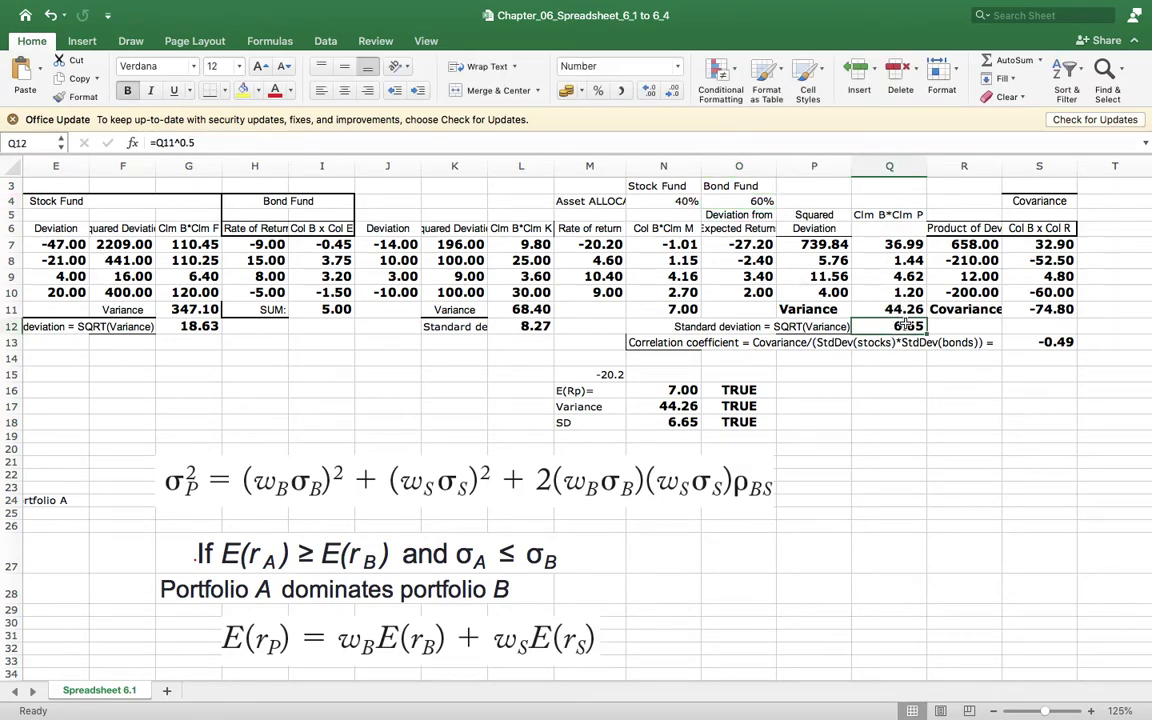
{"action": "left_click", "coordinate": [530, 326]}
{"action": "left_click", "coordinate": [880, 326]}
{"action": "left_click", "coordinate": [188, 326]}
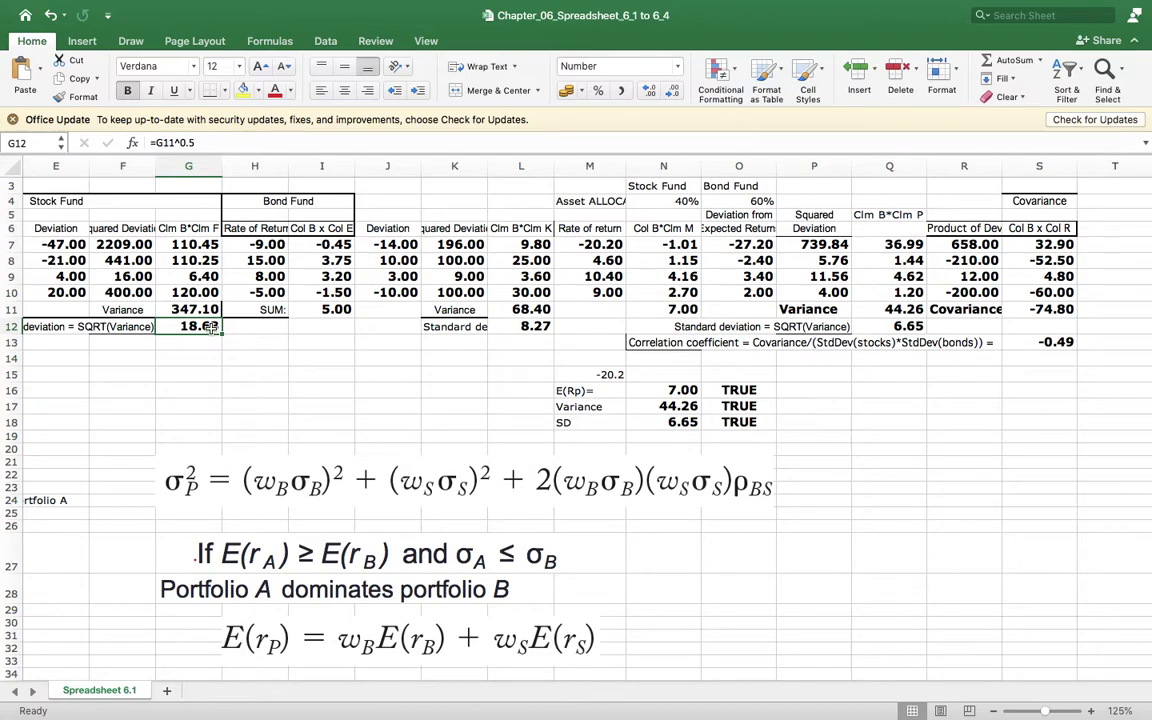
{"action": "left_click", "coordinate": [903, 325]}
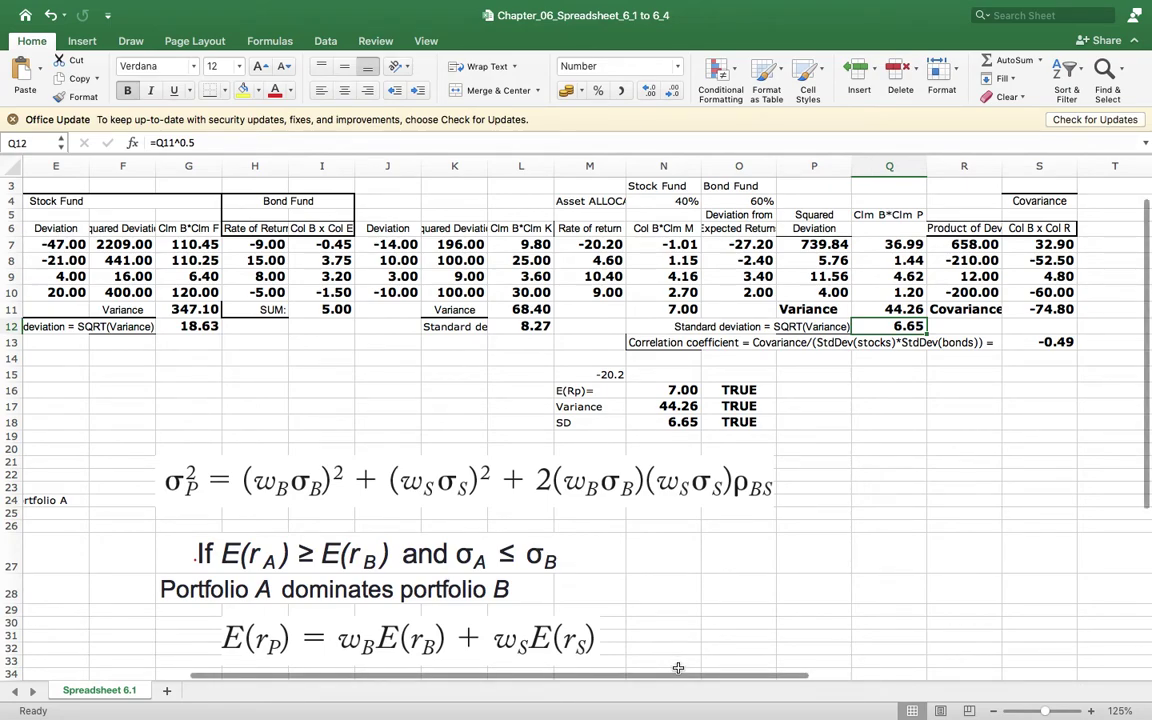
Set the bond fund's severe recession return in H7 to -39 and check the correlation coefficient in S13
{"action": "scroll", "coordinate": [587, 698], "scroll_direction": "left", "scroll_amount": 5}
{"action": "scroll", "coordinate": [587, 698], "scroll_direction": "left", "scroll_amount": 2}
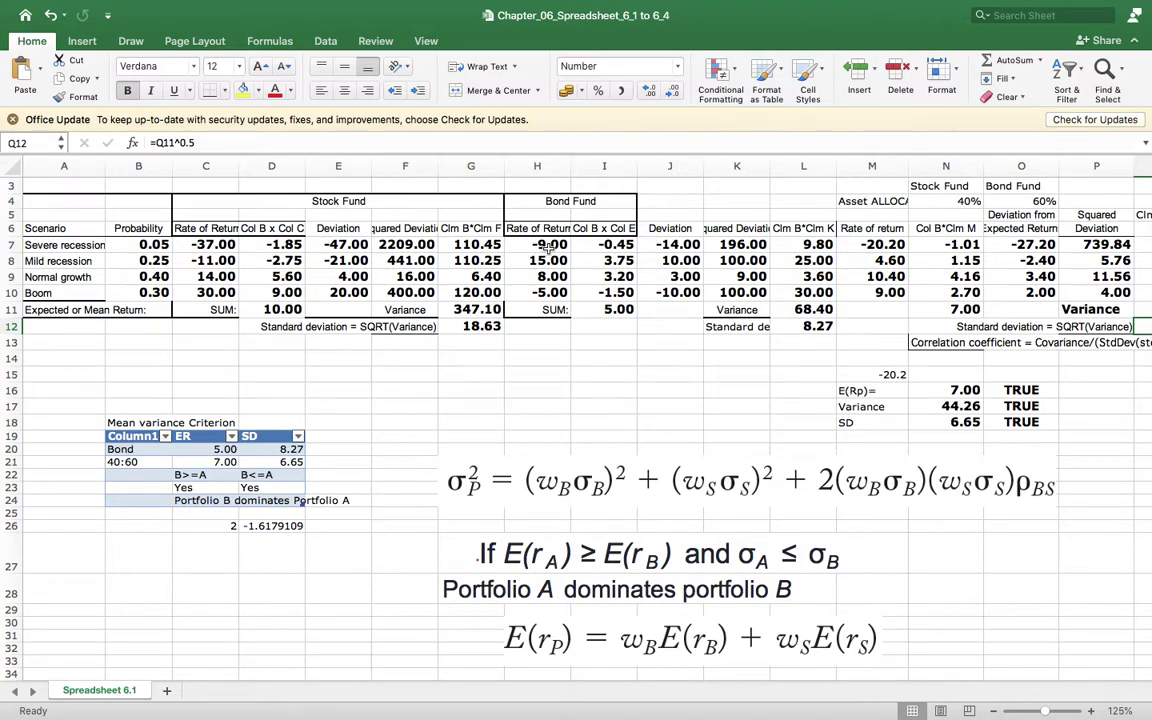
{"action": "left_click", "coordinate": [520, 243]}
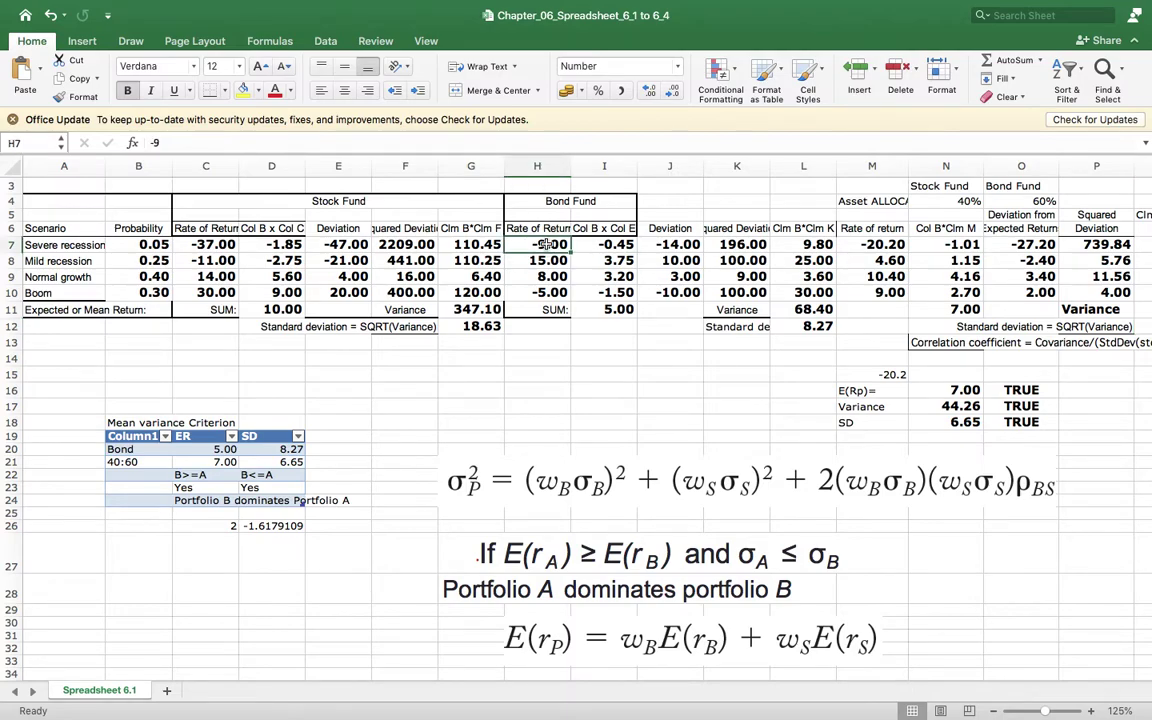
{"action": "left_click", "coordinate": [155, 143]}
{"action": "type", "text": "3"}
{"action": "key", "text": "Tab"}
{"action": "left_click", "coordinate": [155, 143]}
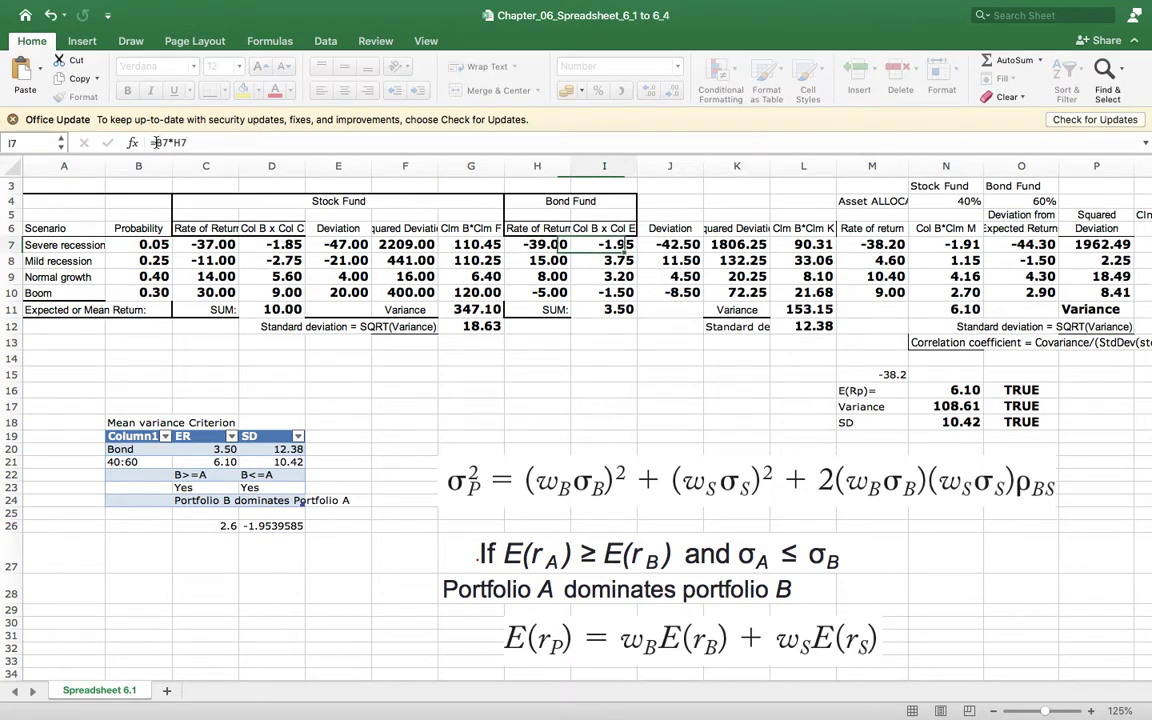
{"action": "key", "text": "Escape"}
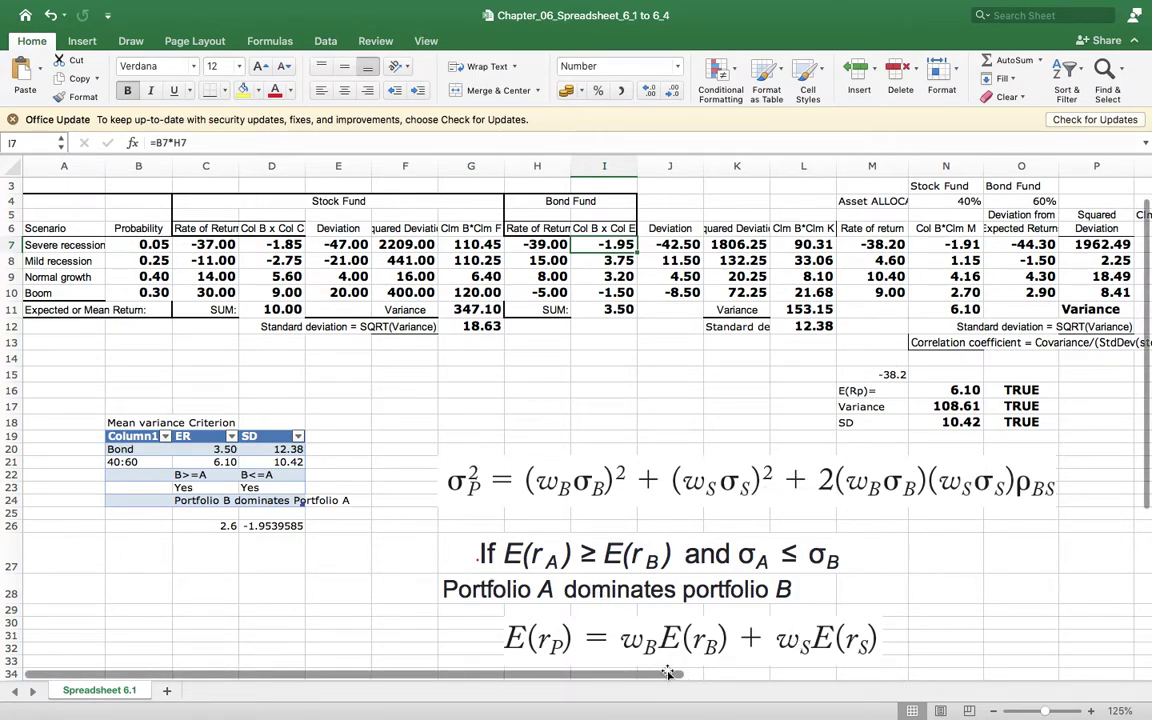
{"action": "left_click_drag", "start_coordinate": [668, 674], "coordinate": [874, 674]}
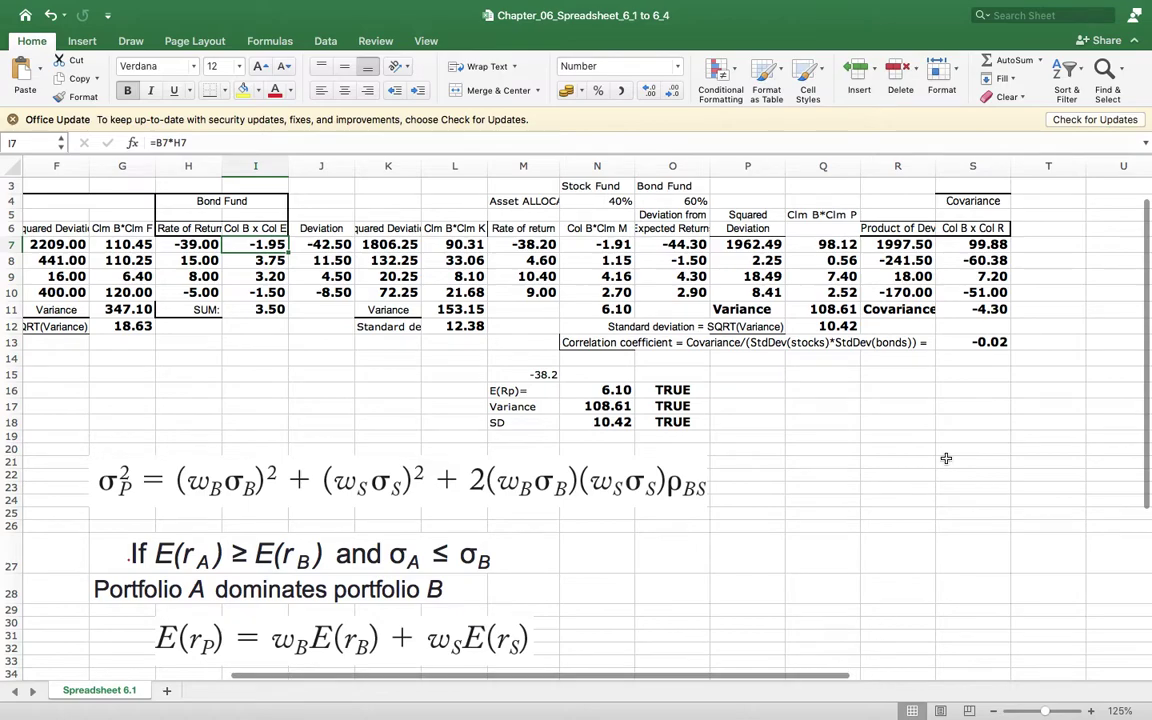
{"action": "left_click", "coordinate": [968, 342]}
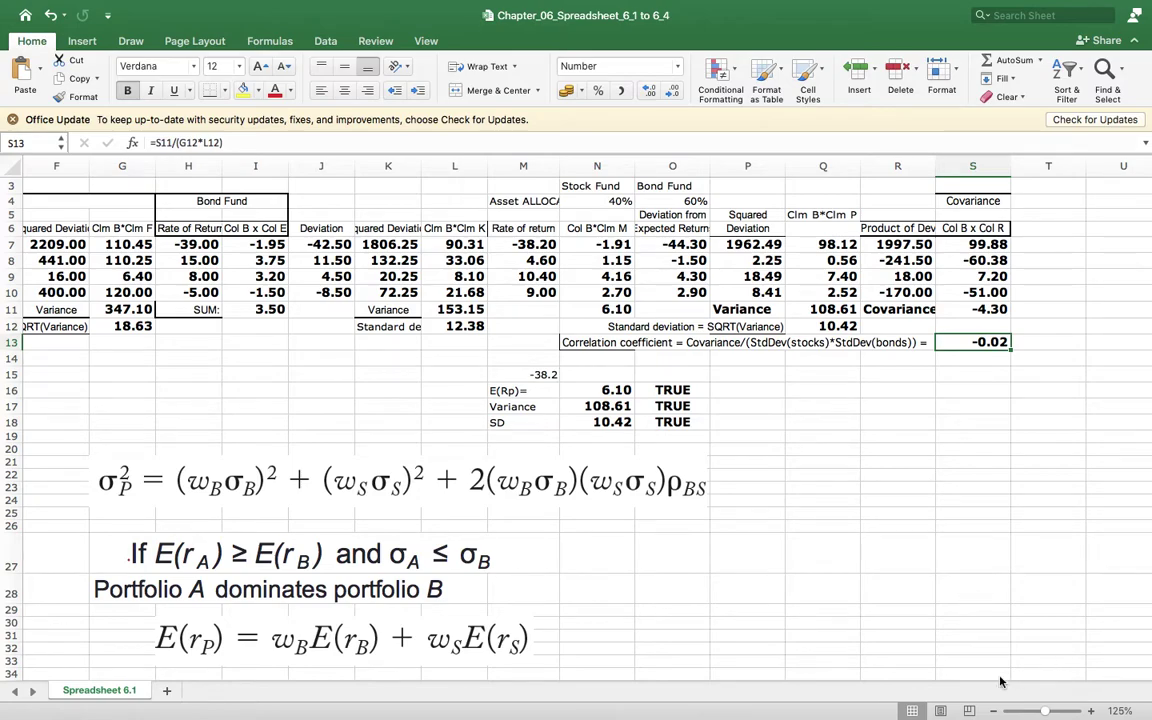
Set the bond fund's mild recession return in H8 to -1.5 and inspect the correlation coefficient in S13
{"action": "left_click_drag", "start_coordinate": [793, 682], "coordinate": [587, 405]}
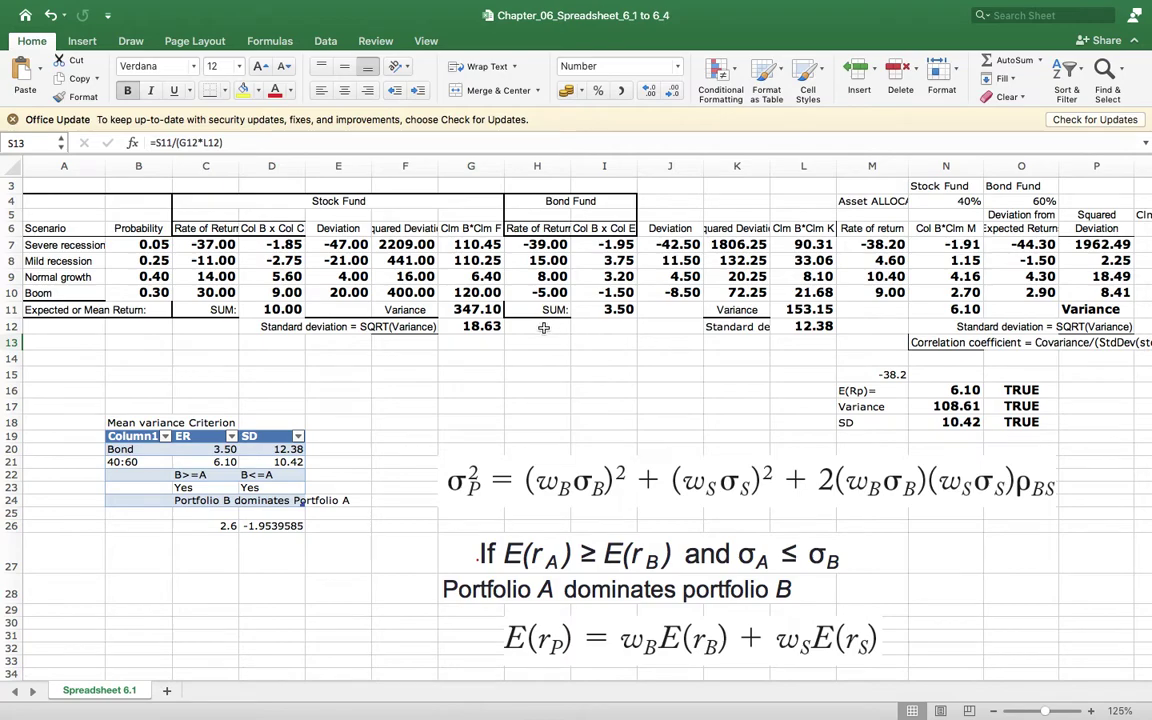
{"action": "left_click", "coordinate": [545, 259]}
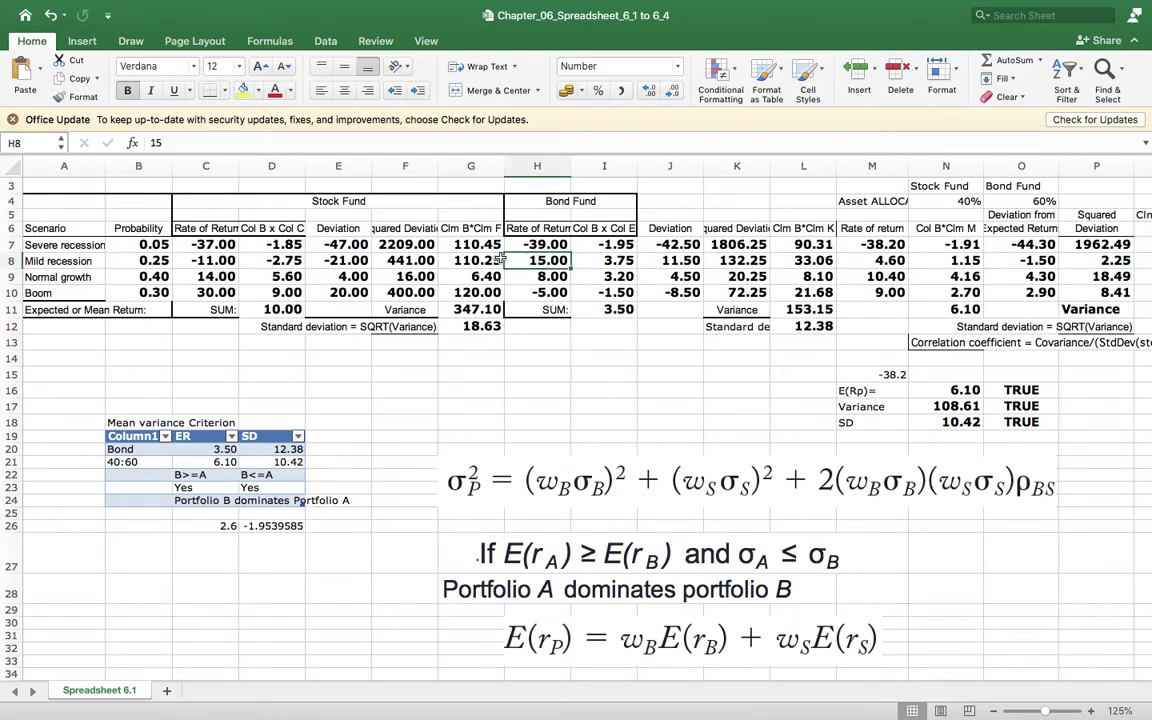
{"action": "left_click", "coordinate": [166, 143]}
{"action": "type", "text": "."}
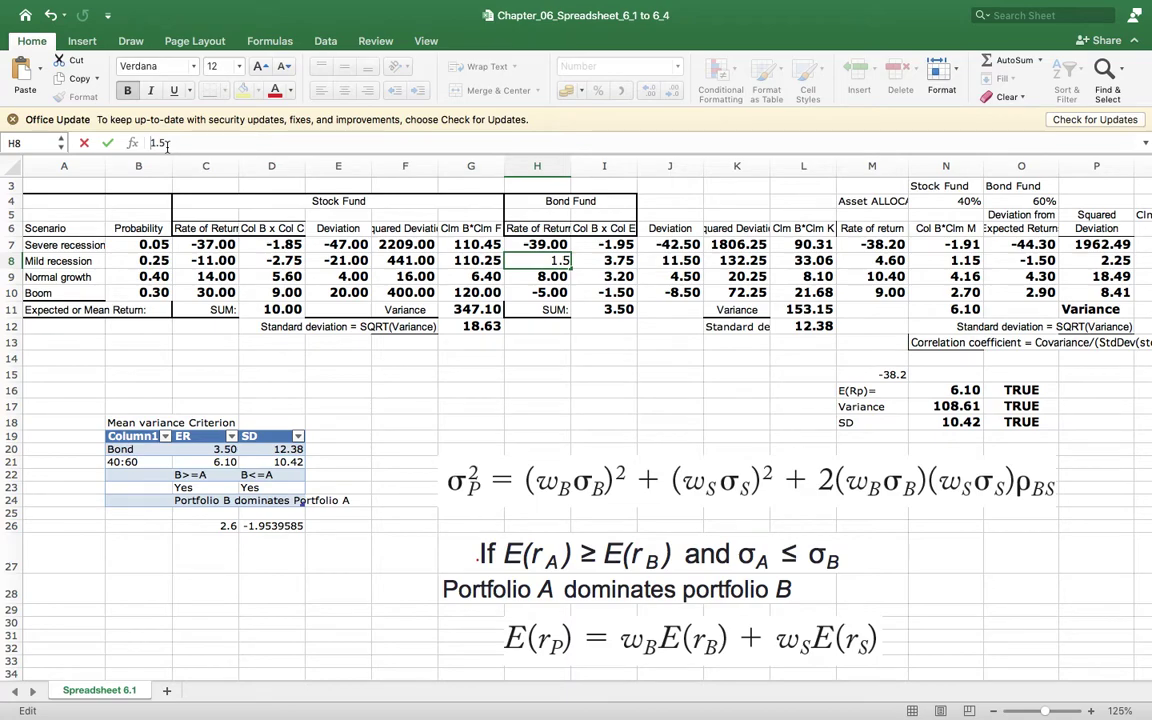
{"action": "type", "text": "-"}
{"action": "key", "text": "Tab"}
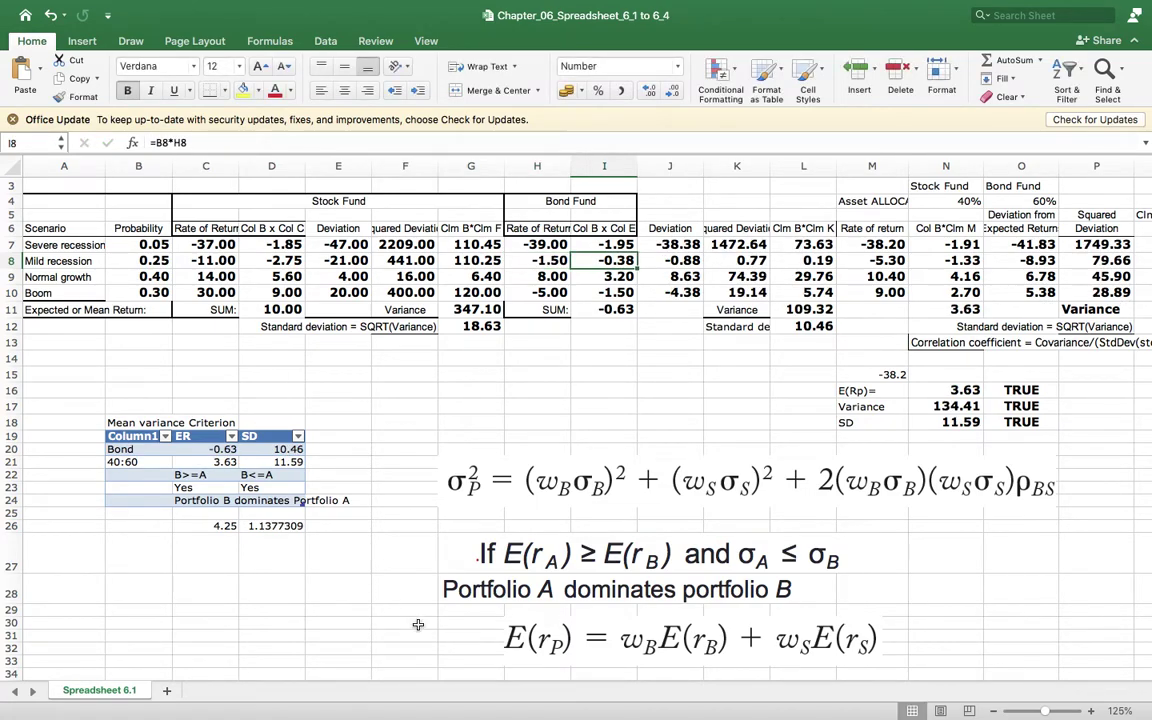
{"action": "left_click_drag", "start_coordinate": [358, 680], "coordinate": [720, 679]}
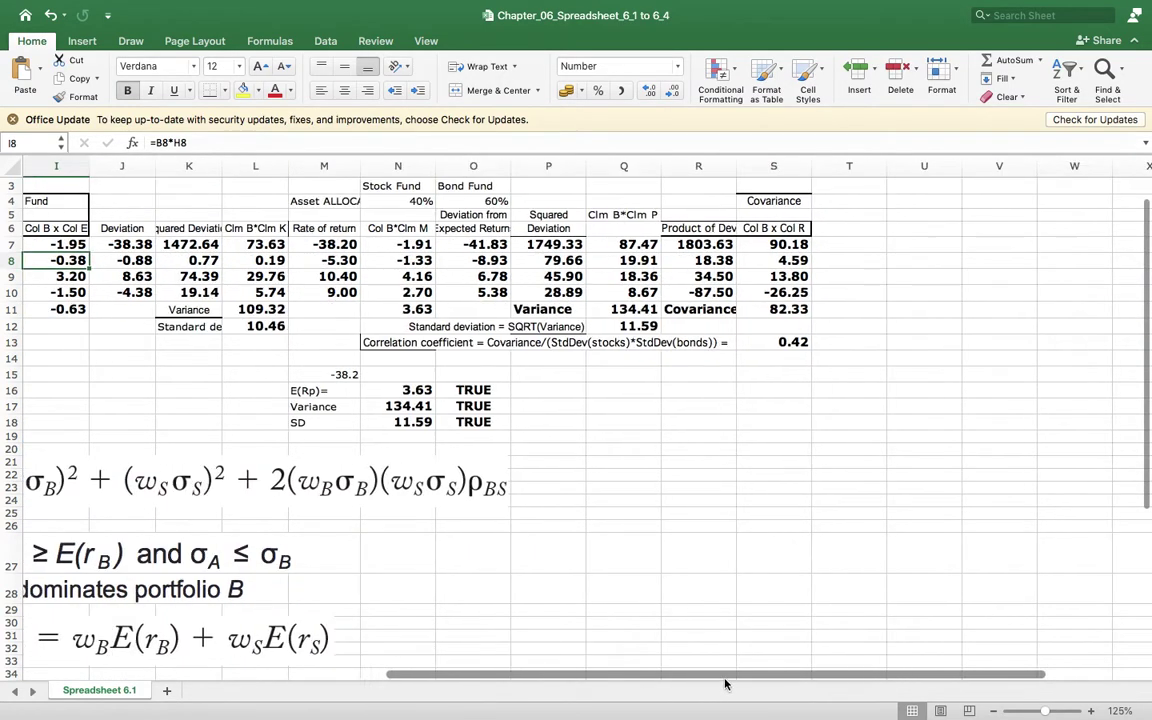
{"action": "left_click", "coordinate": [724, 344]}
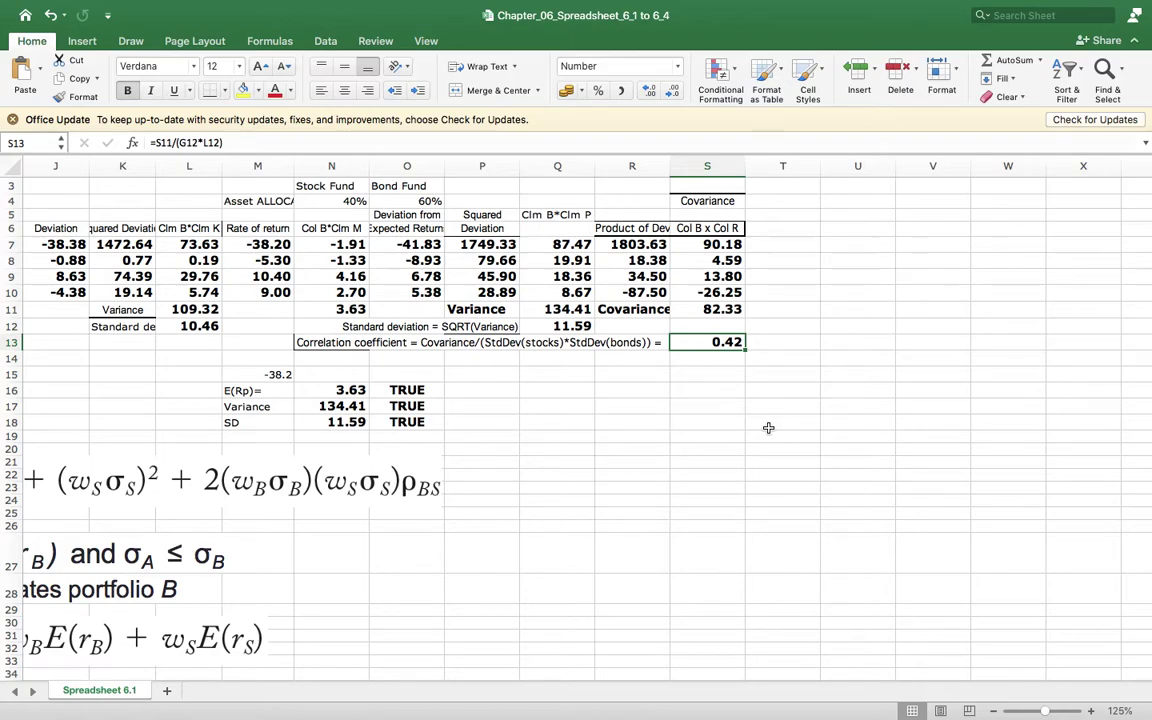
Set the bond fund's normal growth return in H9 to 10 and recheck the correlation coefficient in S13
{"action": "scroll", "coordinate": [390, 670], "scroll_direction": "left", "scroll_amount": 3}
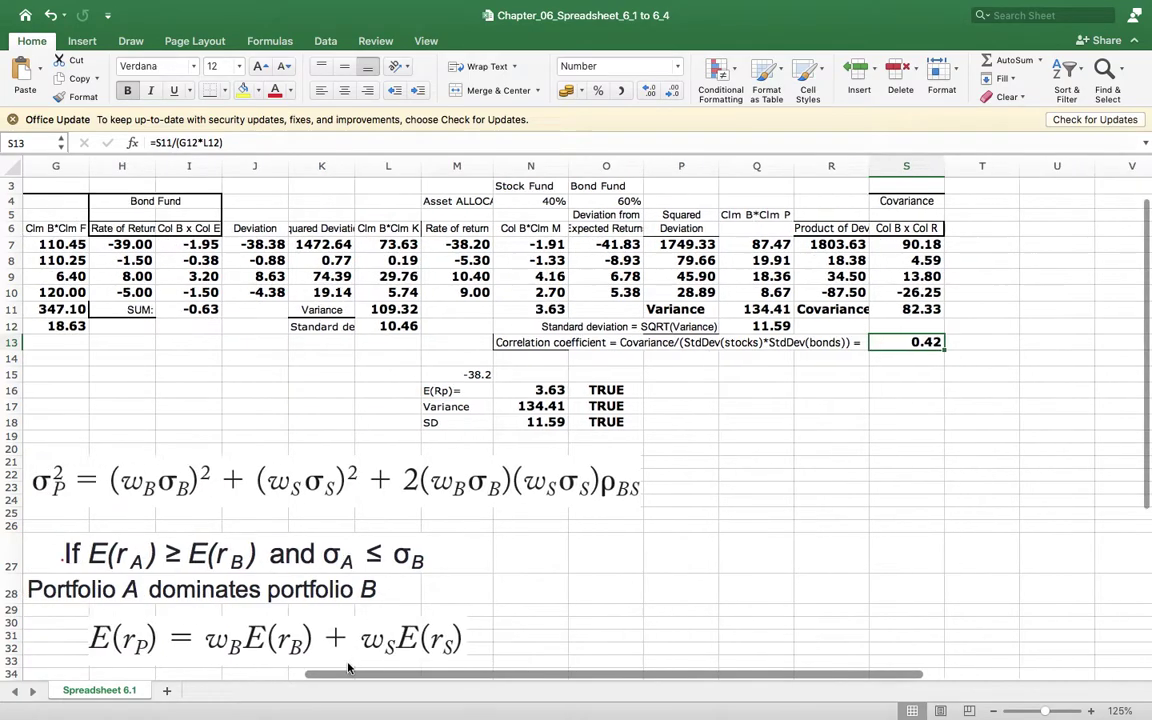
{"action": "scroll", "coordinate": [390, 670], "scroll_direction": "left", "scroll_amount": 5}
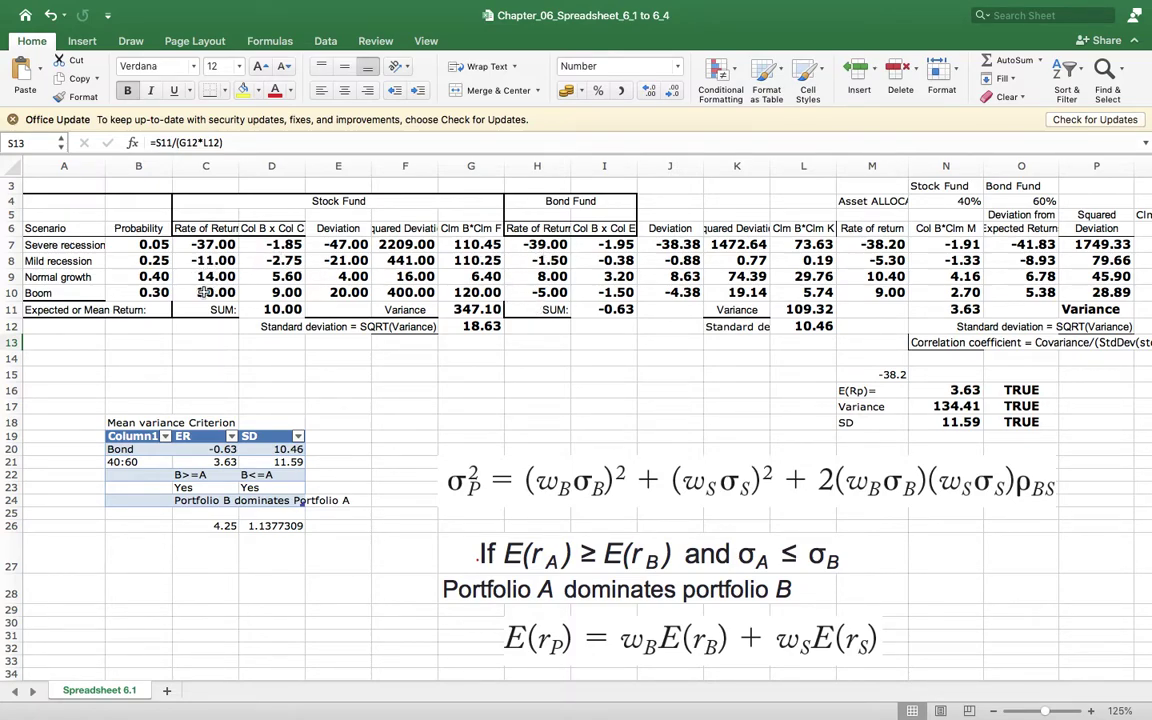
{"action": "left_click", "coordinate": [556, 277]}
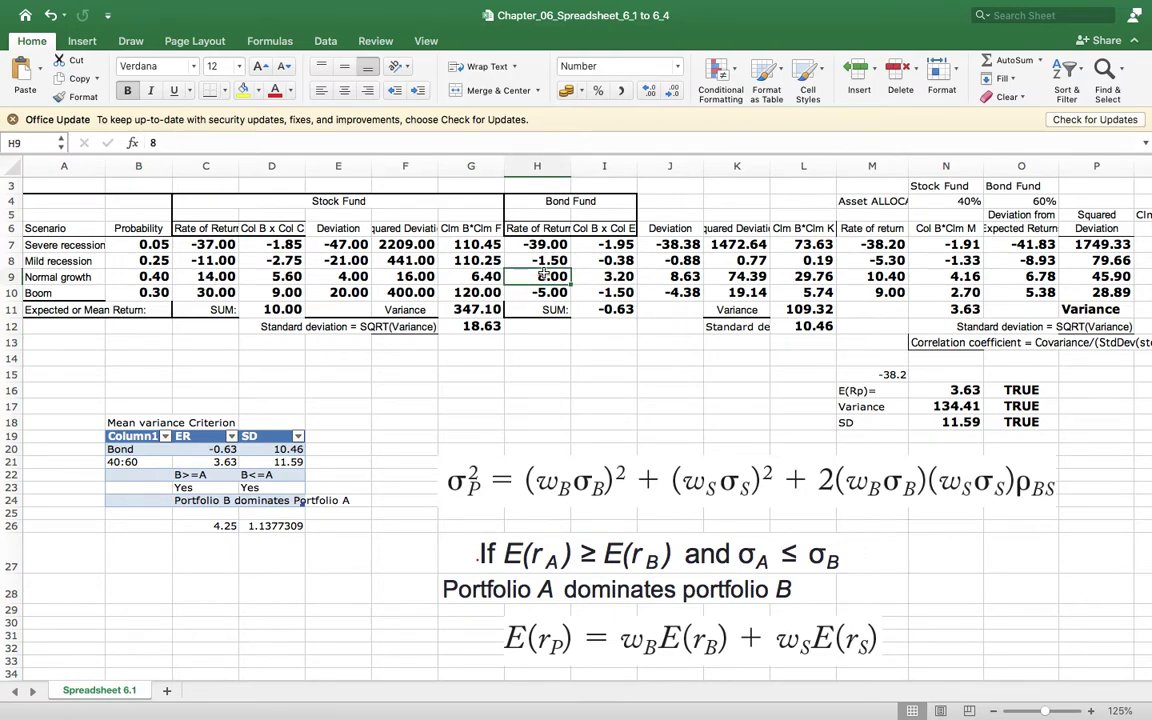
{"action": "type", "text": "8"}
{"action": "key", "text": "BackSpace"}
{"action": "type", "text": "10"}
{"action": "key", "text": "Tab"}
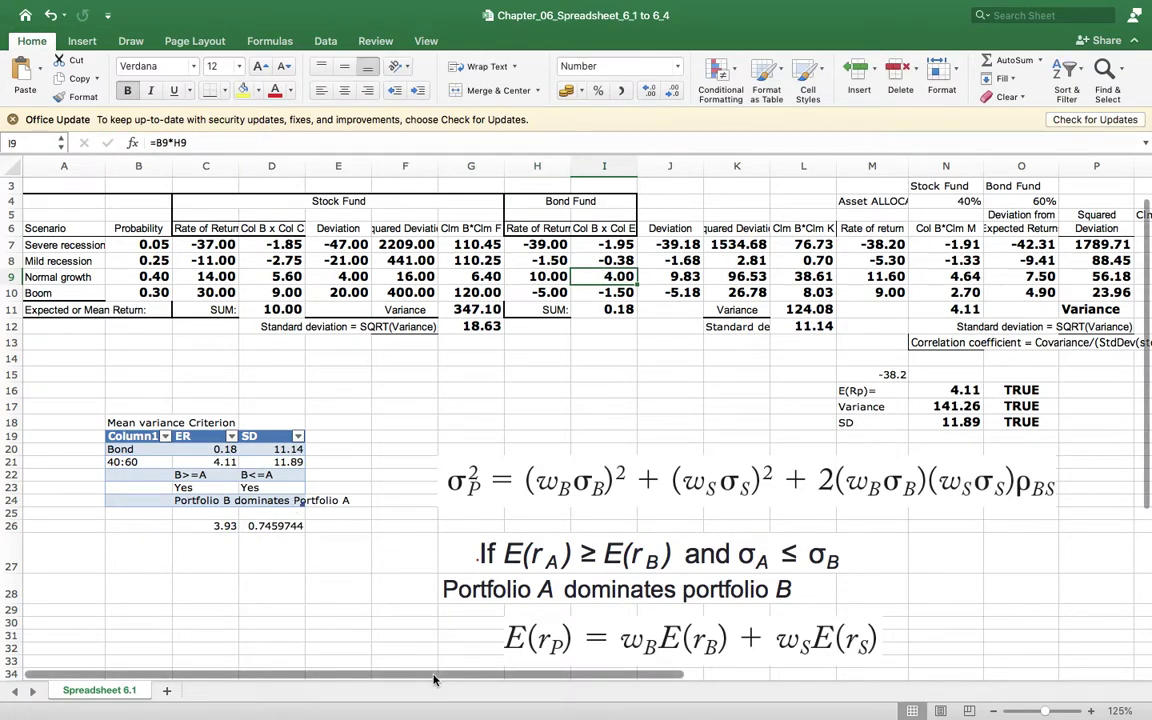
{"action": "scroll", "coordinate": [600, 500], "scroll_direction": "right", "scroll_amount": 7}
{"action": "left_click", "coordinate": [864, 338]}
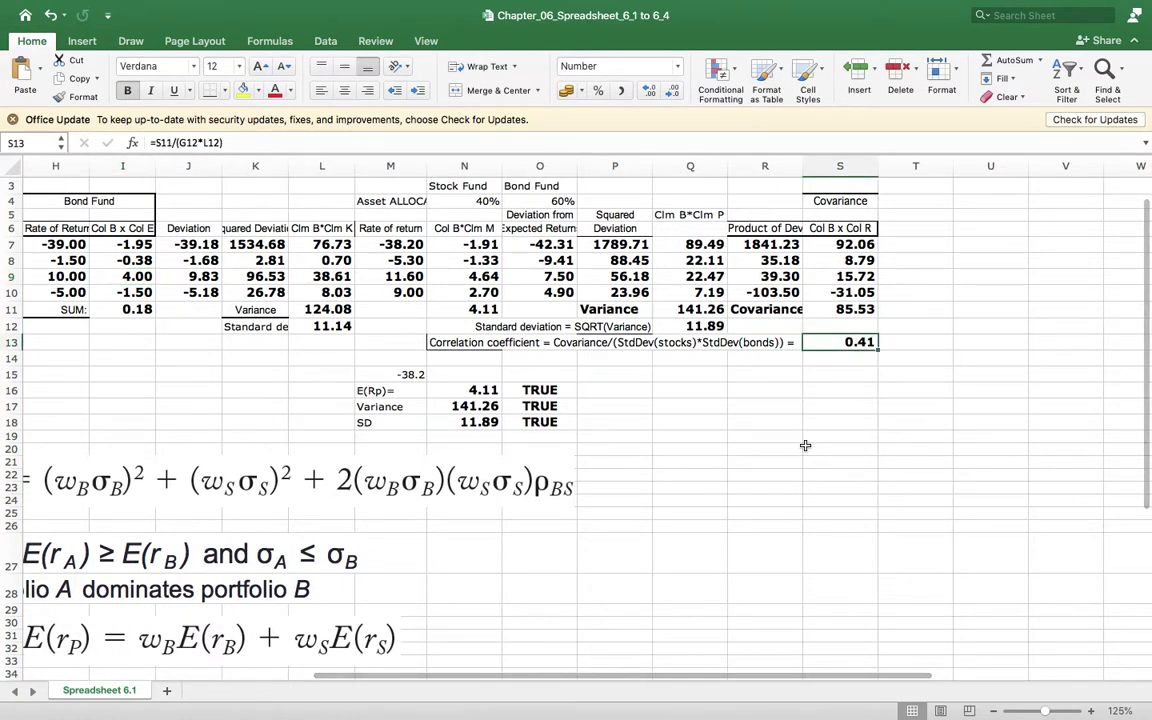
Compare the portfolio standard deviation in Q12 with the bond fund's standard deviation in L12 and expected return in I11
{"action": "left_click_drag", "start_coordinate": [668, 680], "coordinate": [647, 661]}
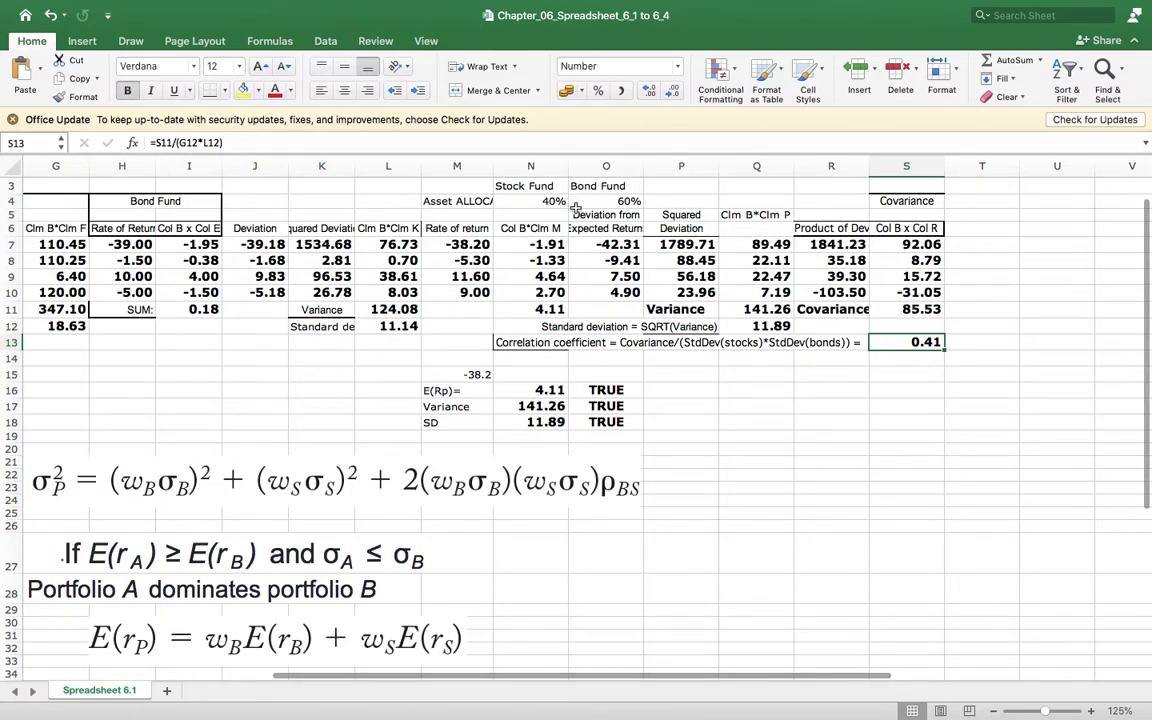
{"action": "left_click", "coordinate": [765, 328]}
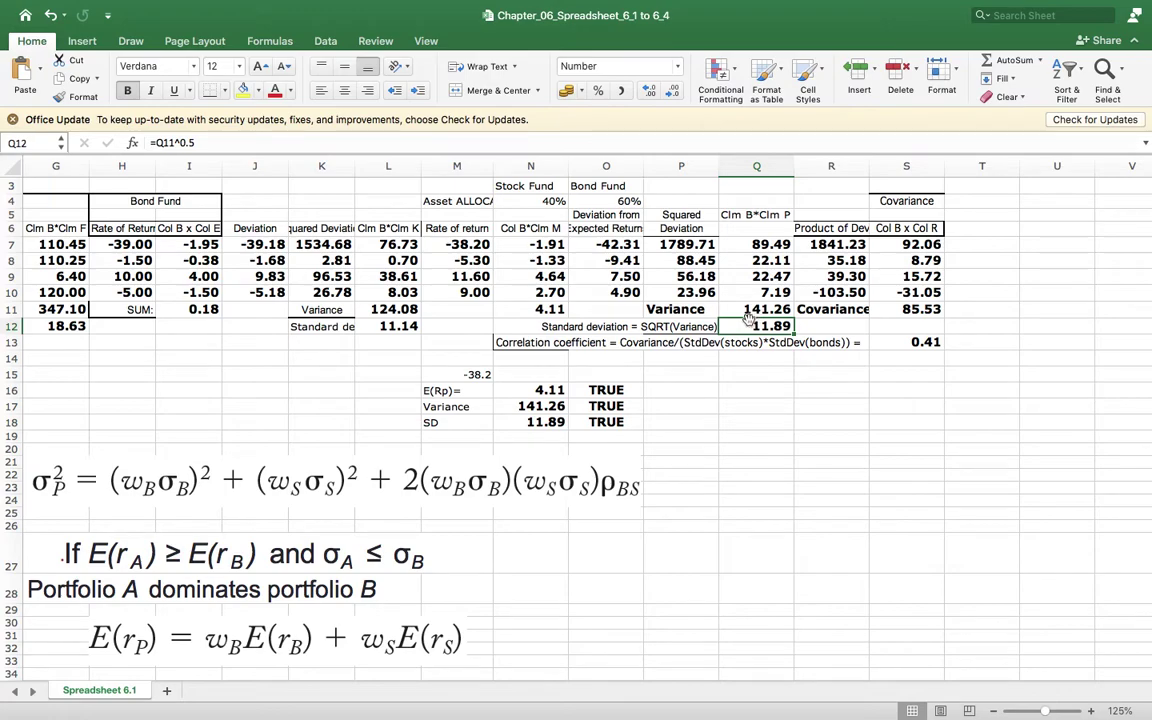
{"action": "left_click", "coordinate": [380, 327]}
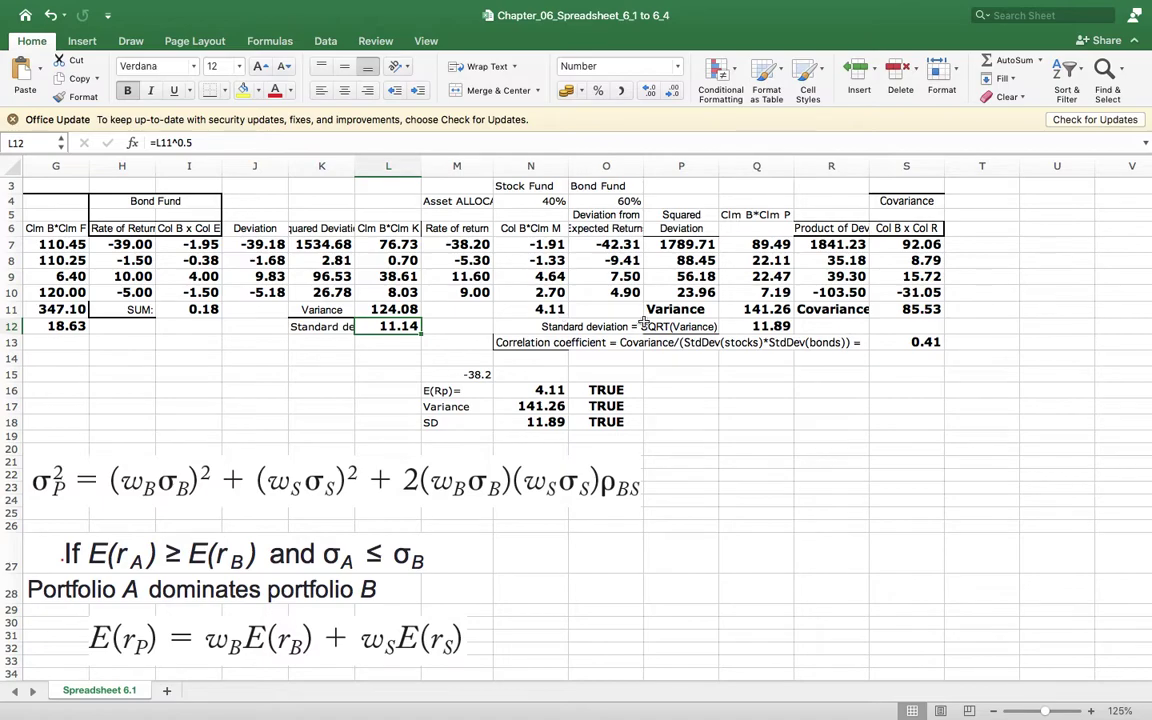
{"action": "left_click", "coordinate": [781, 291]}
{"action": "left_click_drag", "start_coordinate": [472, 678], "coordinate": [384, 675]}
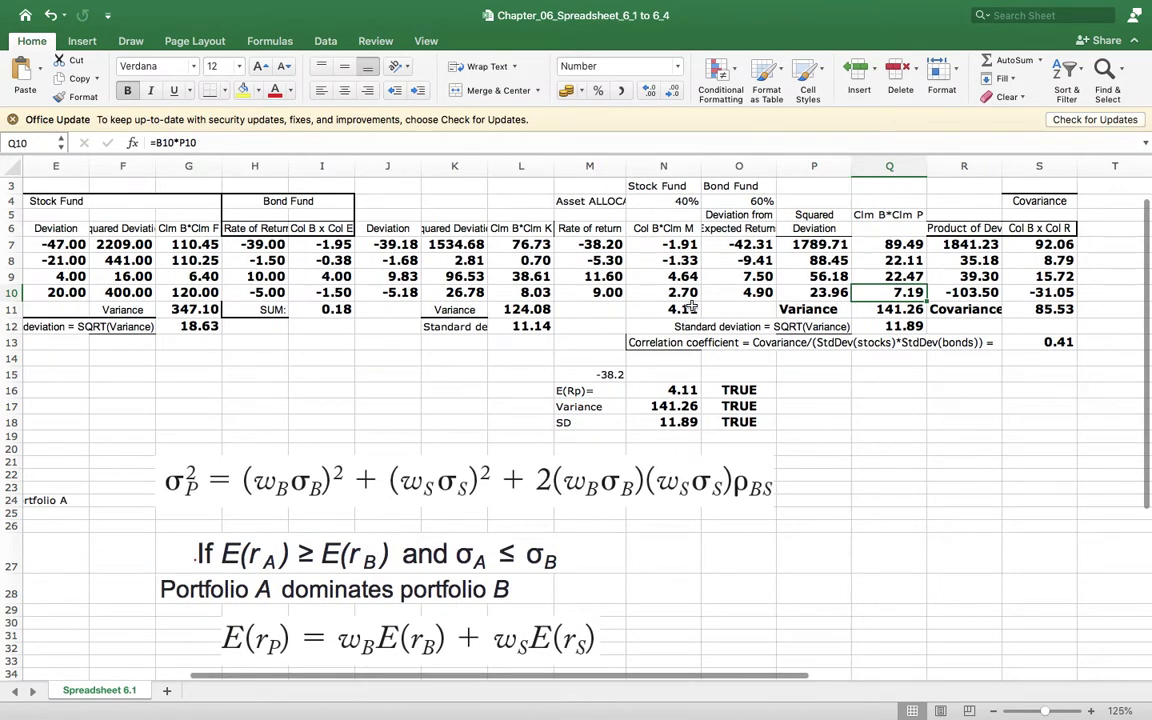
{"action": "left_click", "coordinate": [527, 324]}
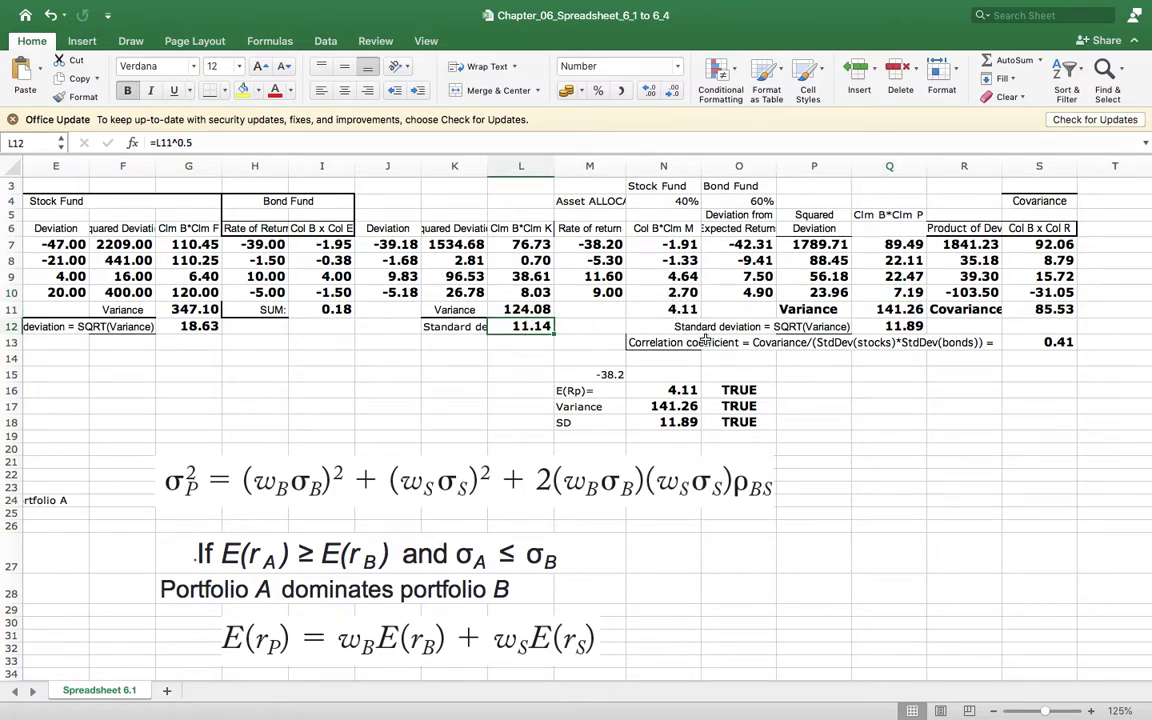
{"action": "left_click", "coordinate": [609, 292]}
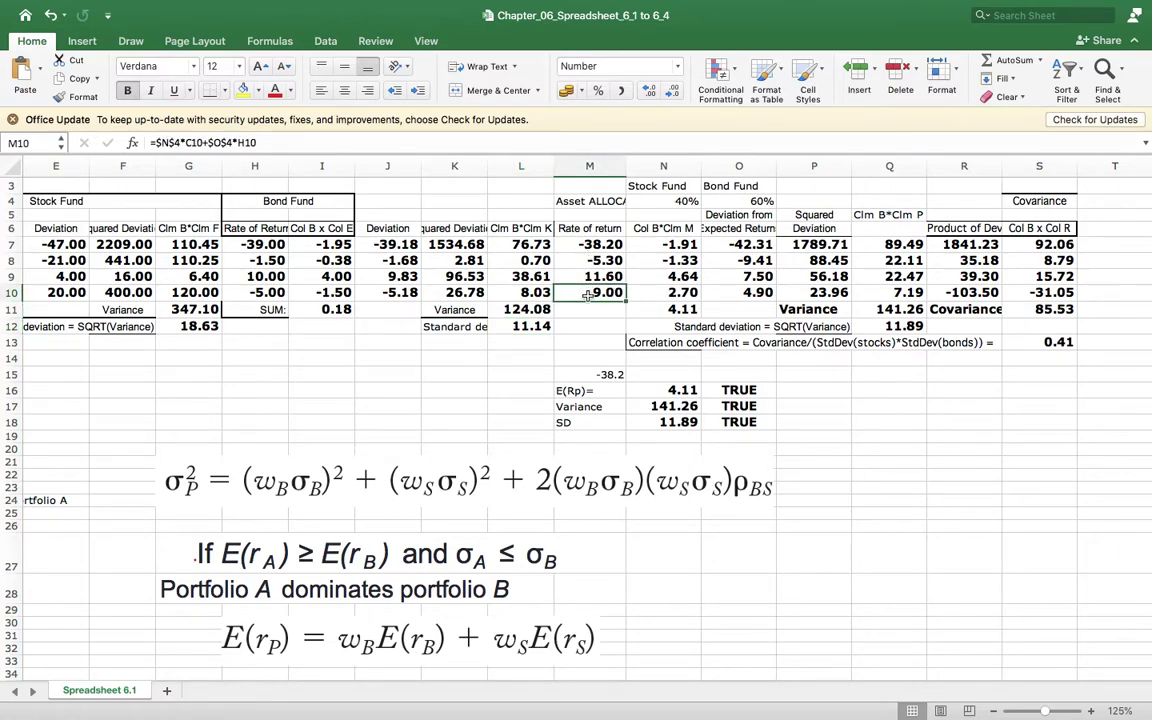
{"action": "left_click", "coordinate": [903, 326]}
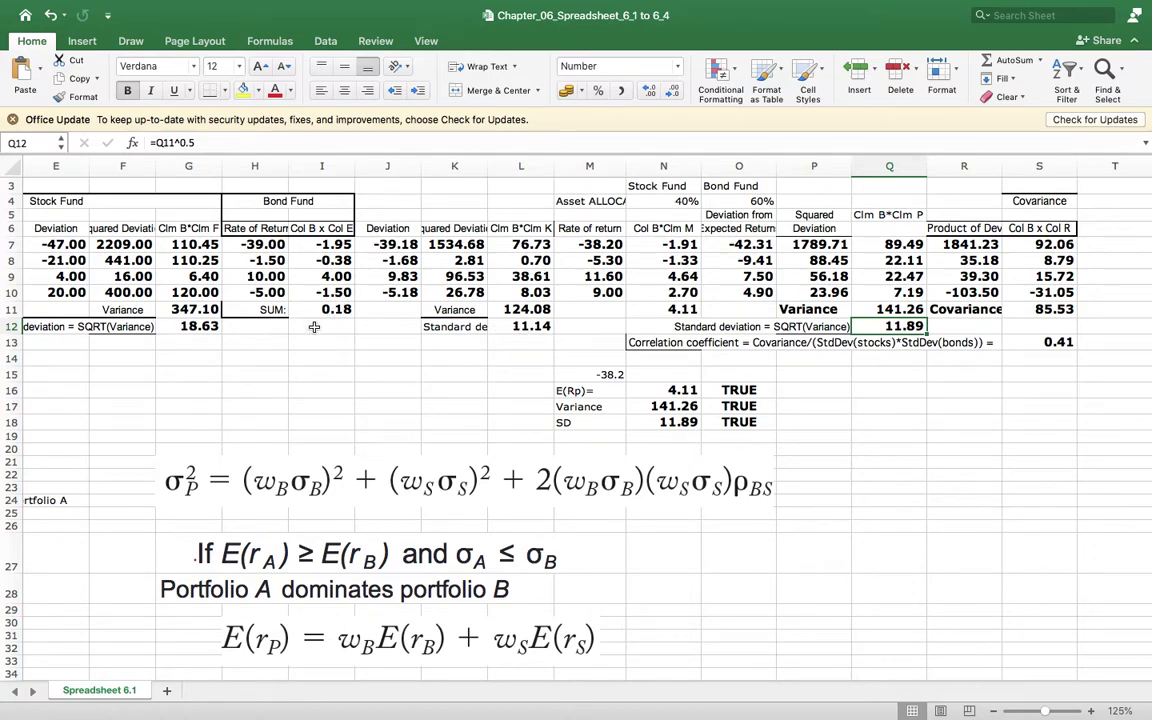
{"action": "left_click", "coordinate": [520, 326]}
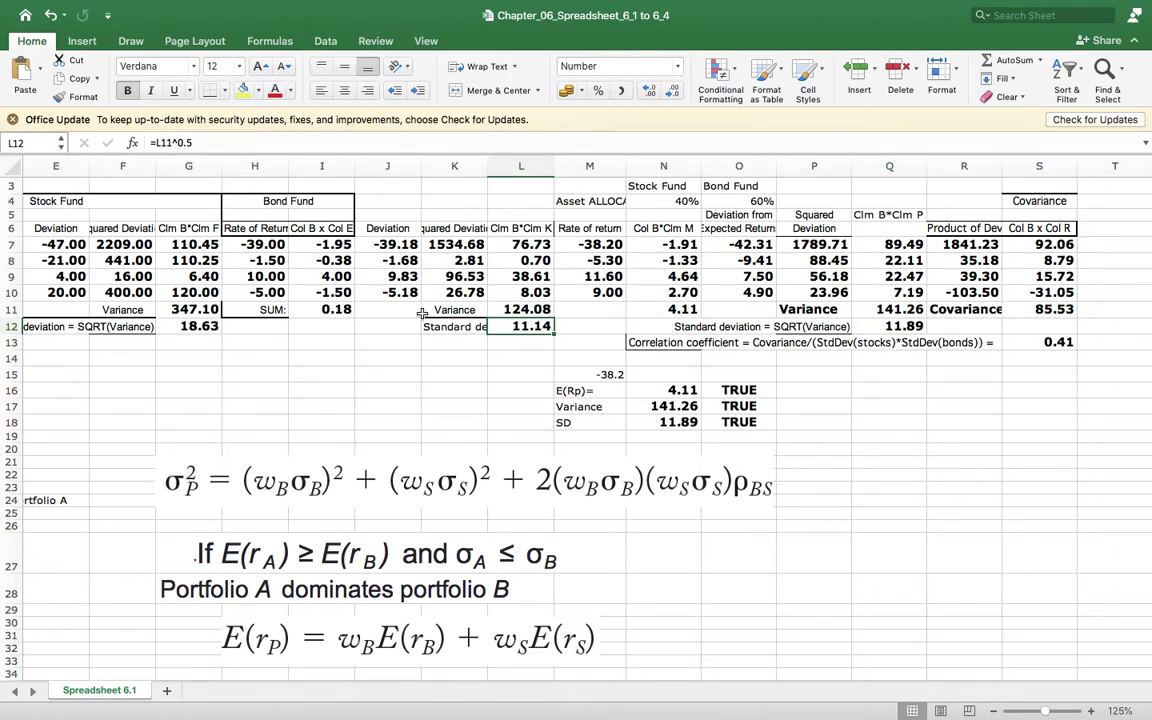
{"action": "left_click", "coordinate": [329, 310]}
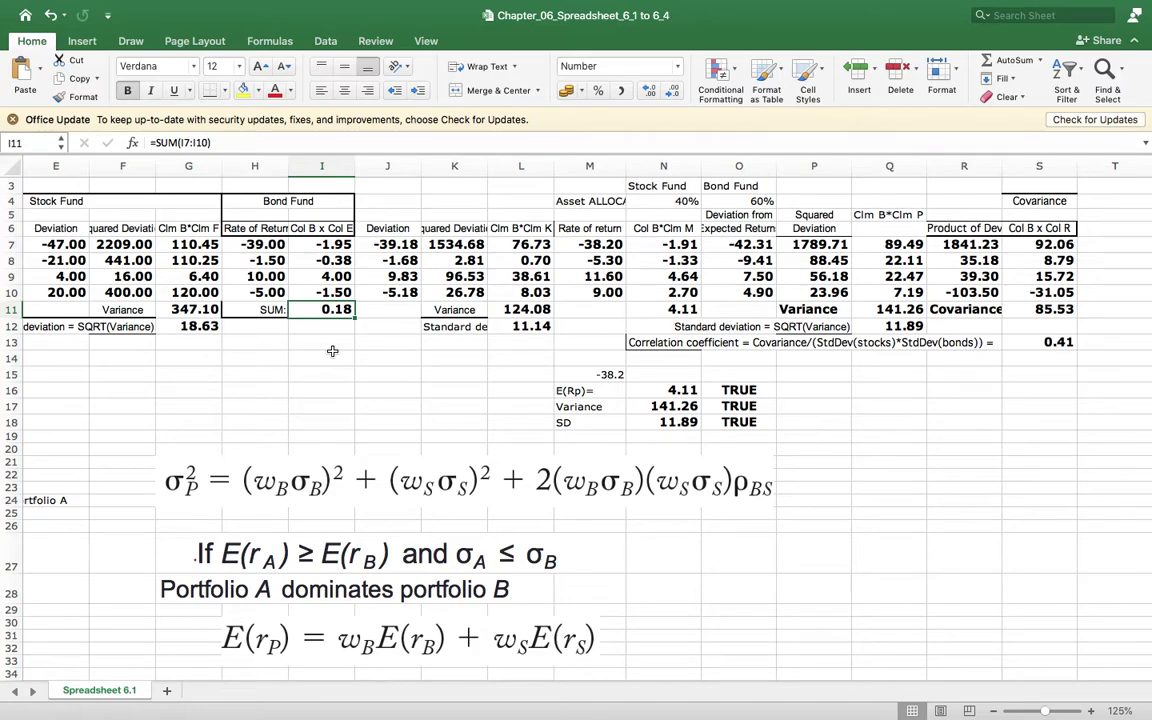
{"action": "left_click", "coordinate": [531, 328]}
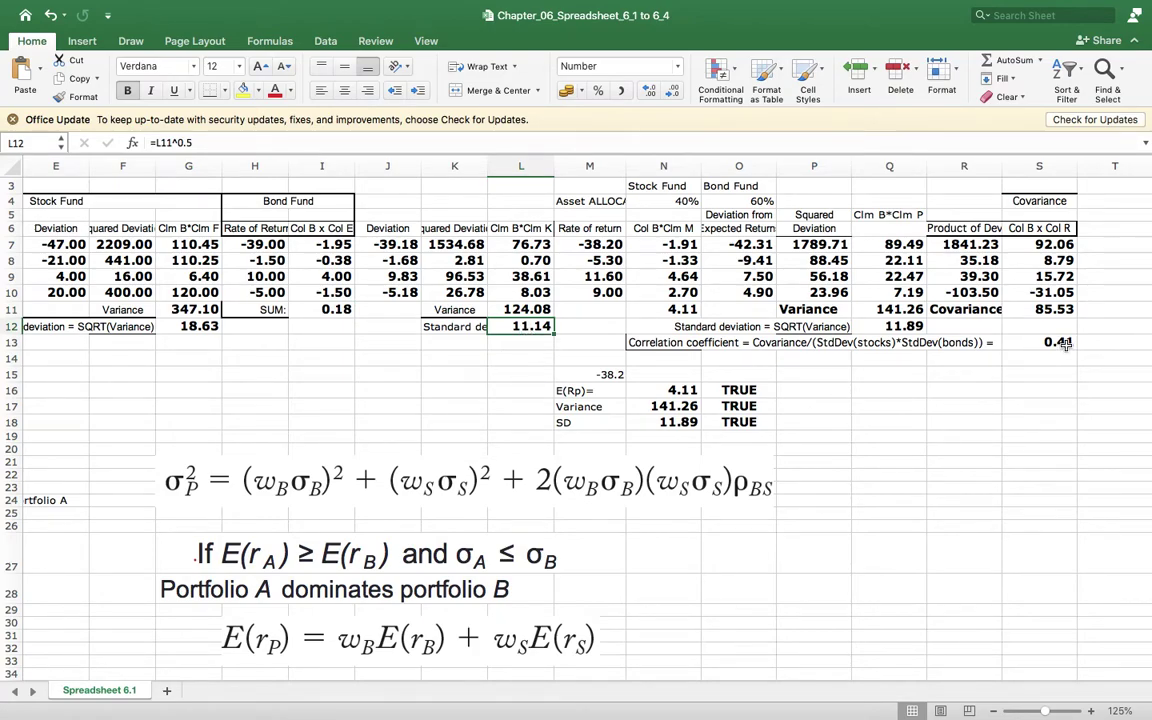
{"action": "left_click", "coordinate": [889, 326]}
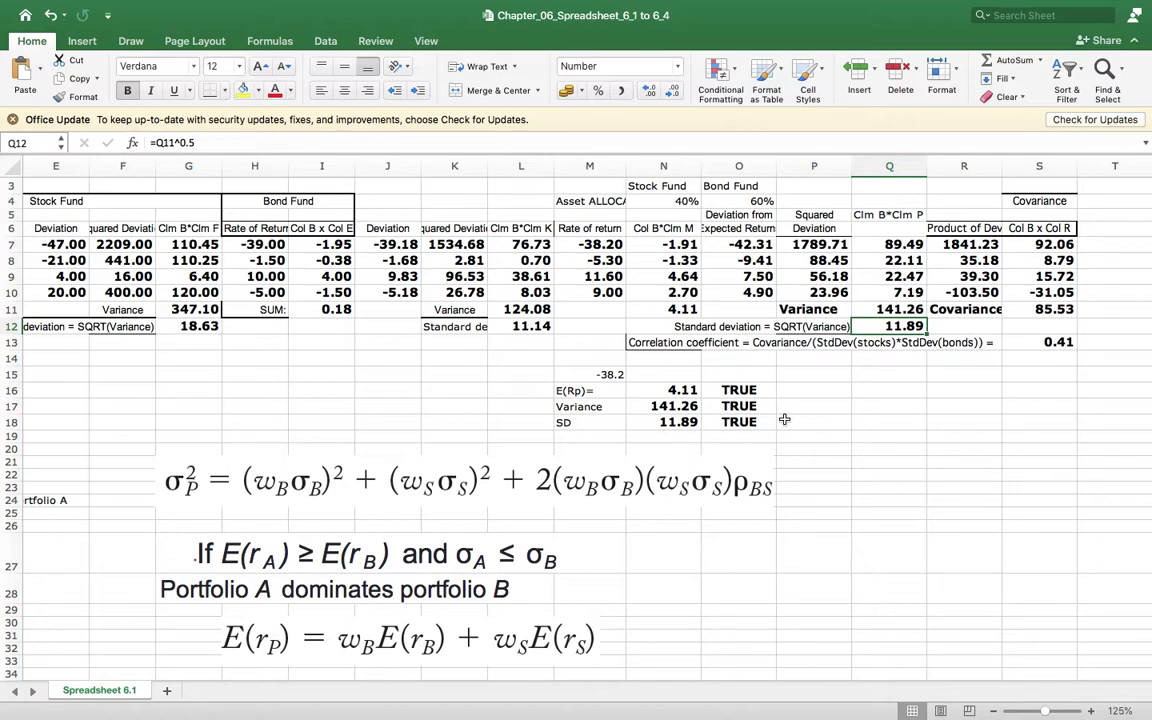
Undo the three bond return changes in H9, H8 and H7, and check the correlation coefficient in S13
{"action": "key", "text": "super+z"}
{"action": "key", "text": "super+z"}
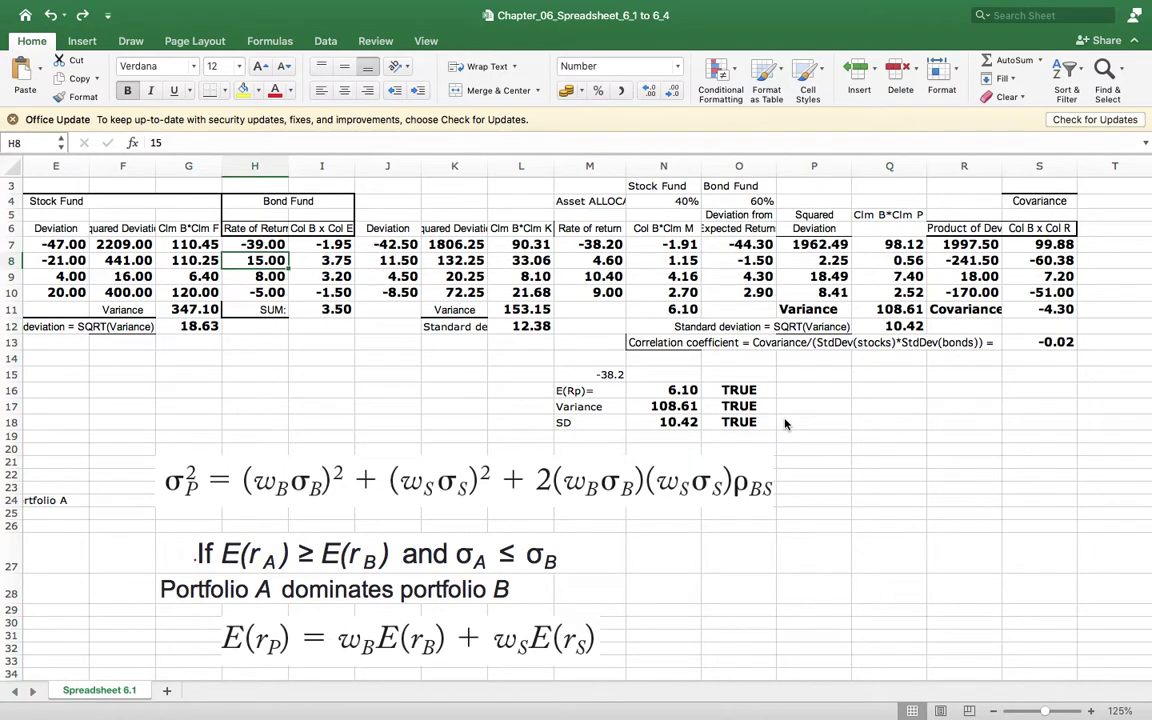
{"action": "key", "text": "super+z"}
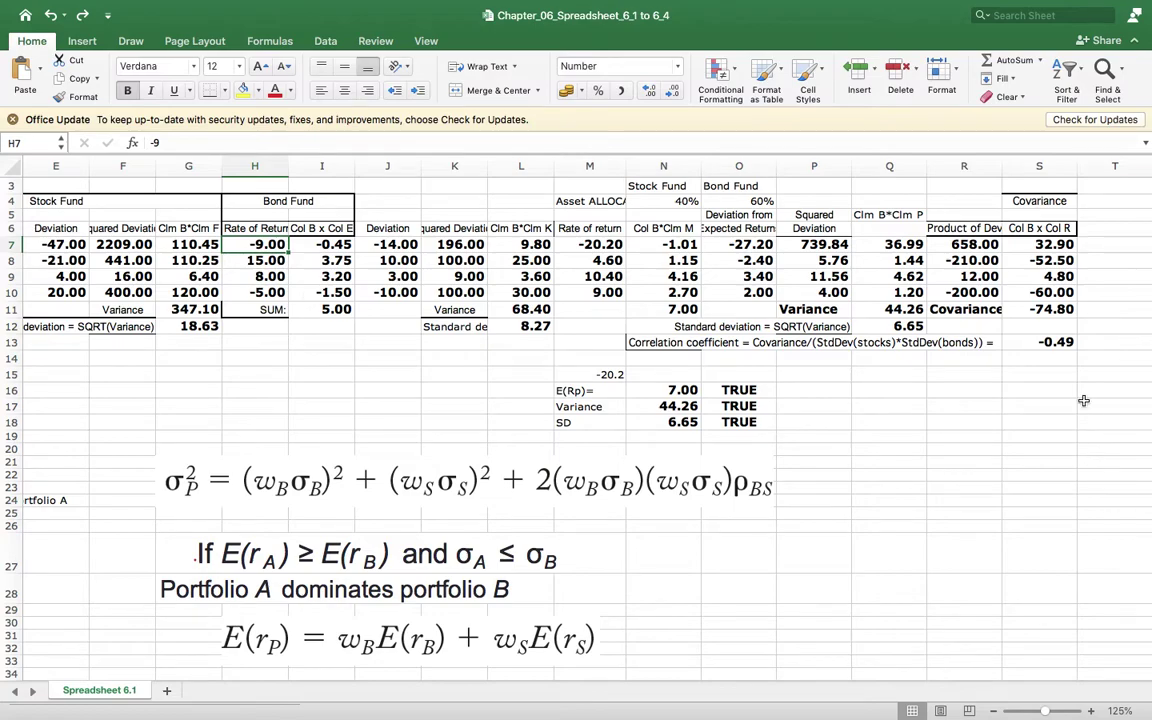
{"action": "left_click", "coordinate": [1040, 342]}
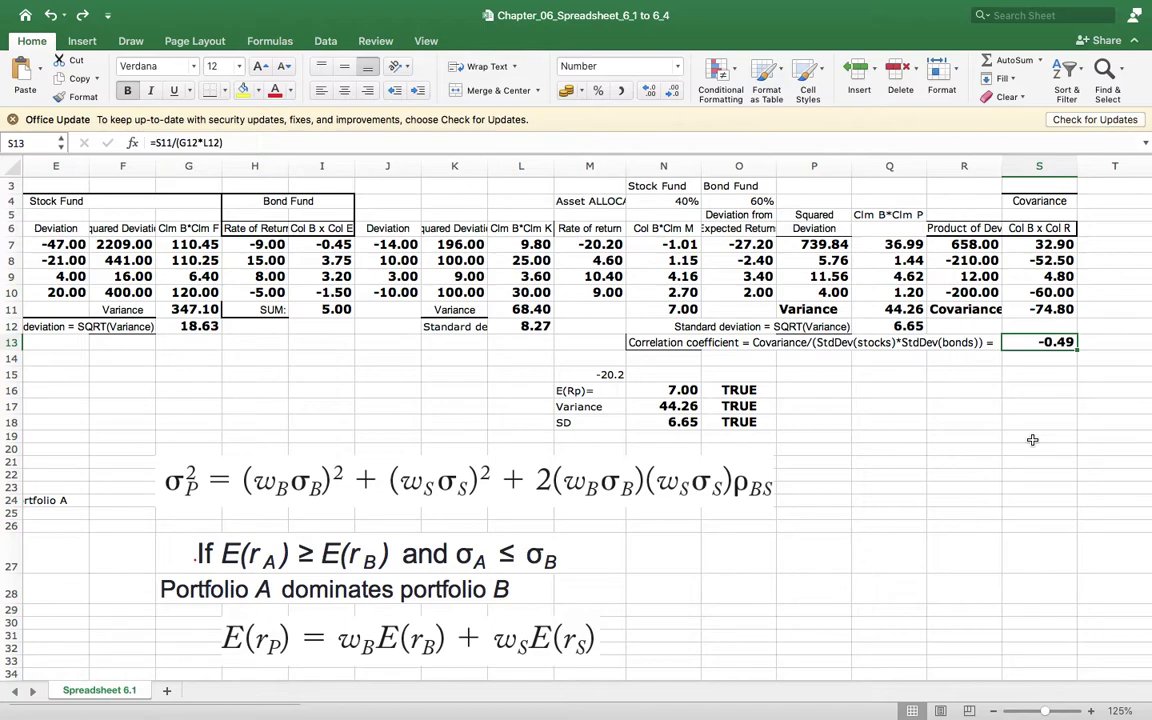
Switch to the PowerPoint presentation and show slide 14, Spreadsheet 6.5 Investment Opportunity Set
{"action": "key", "text": "ctrl+Left"}
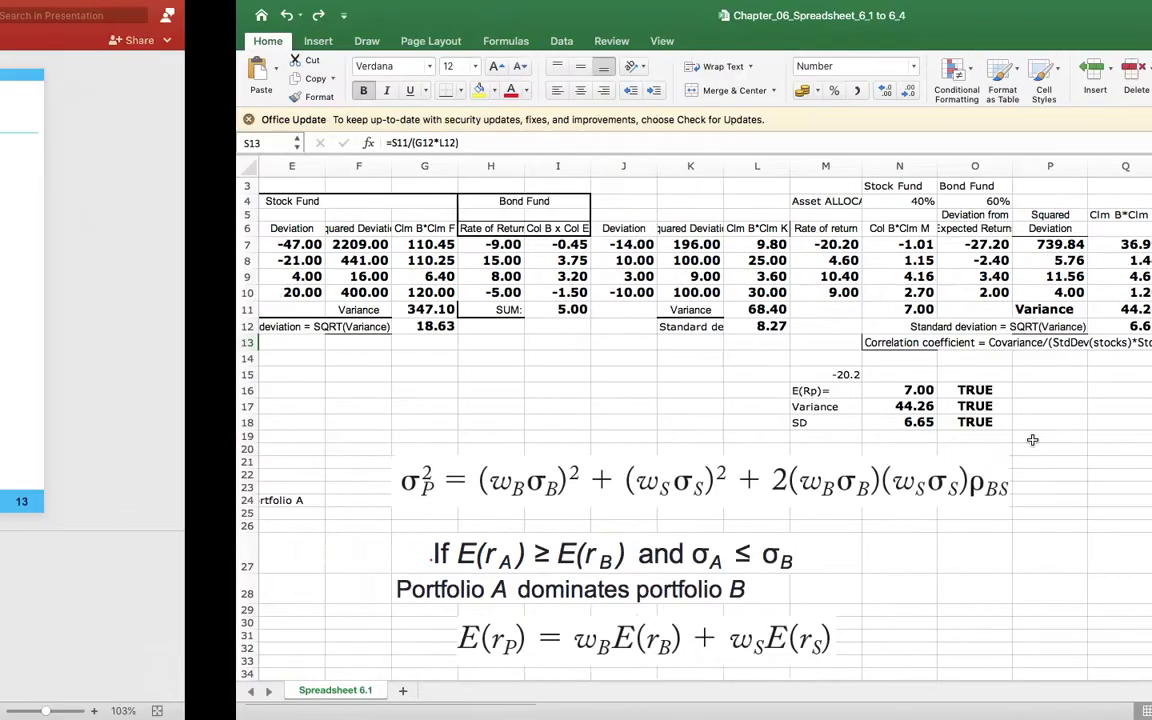
{"action": "key", "text": "Down"}
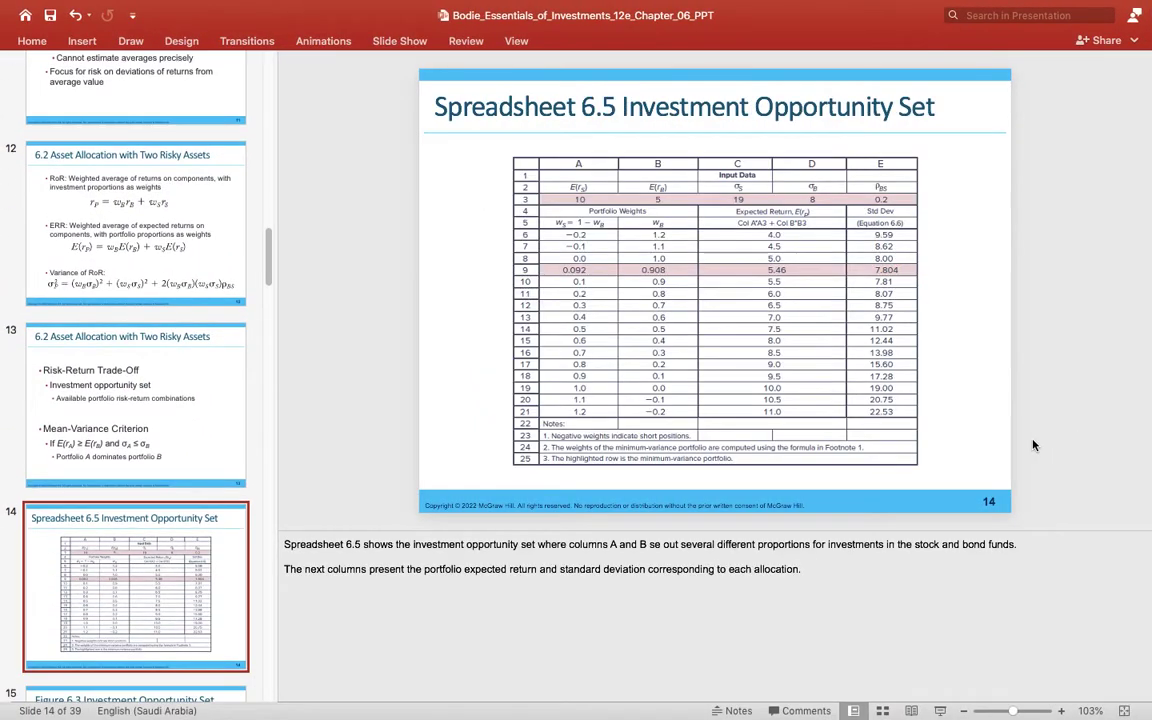